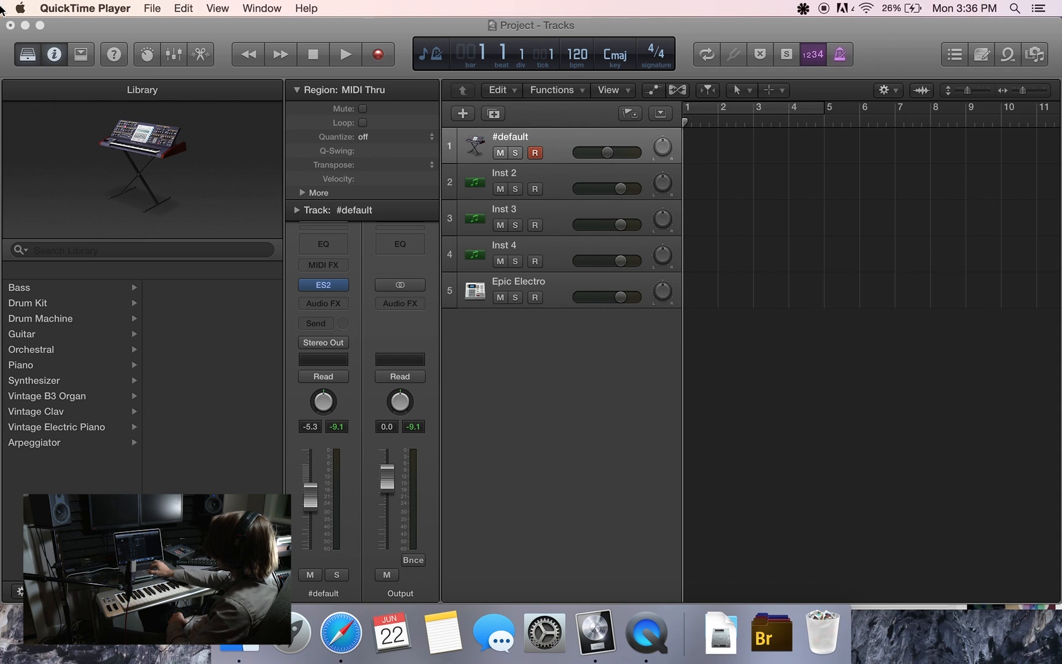
Close the open project without saving its changes and close the browser window behind it
{"action": "left_click", "coordinate": [9, 25]}
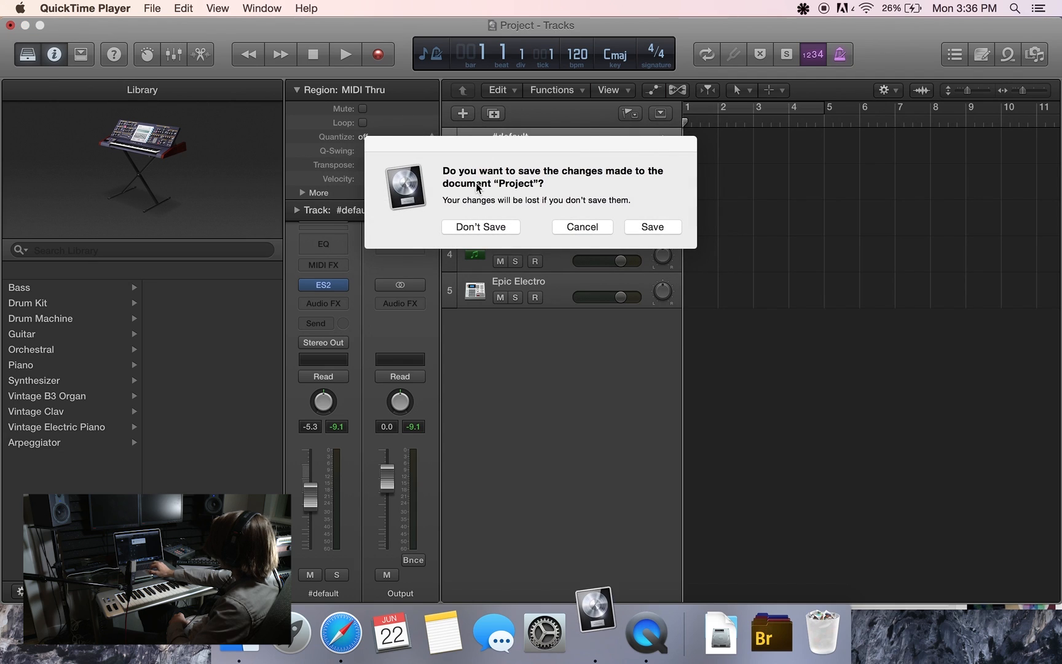
{"action": "left_click", "coordinate": [486, 229]}
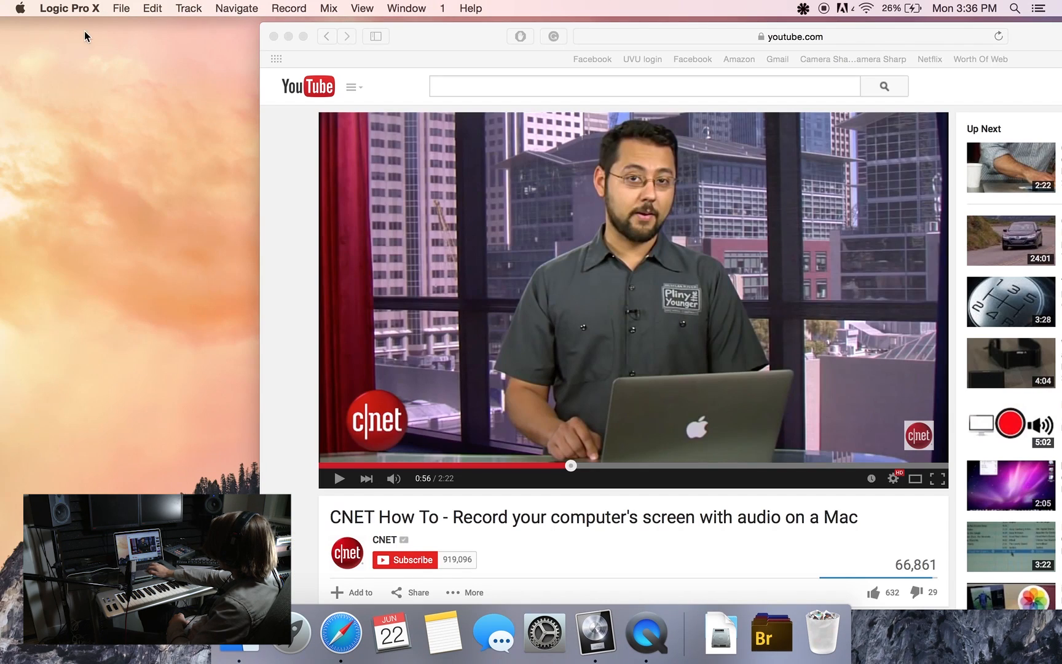
{"action": "left_click", "coordinate": [121, 8]}
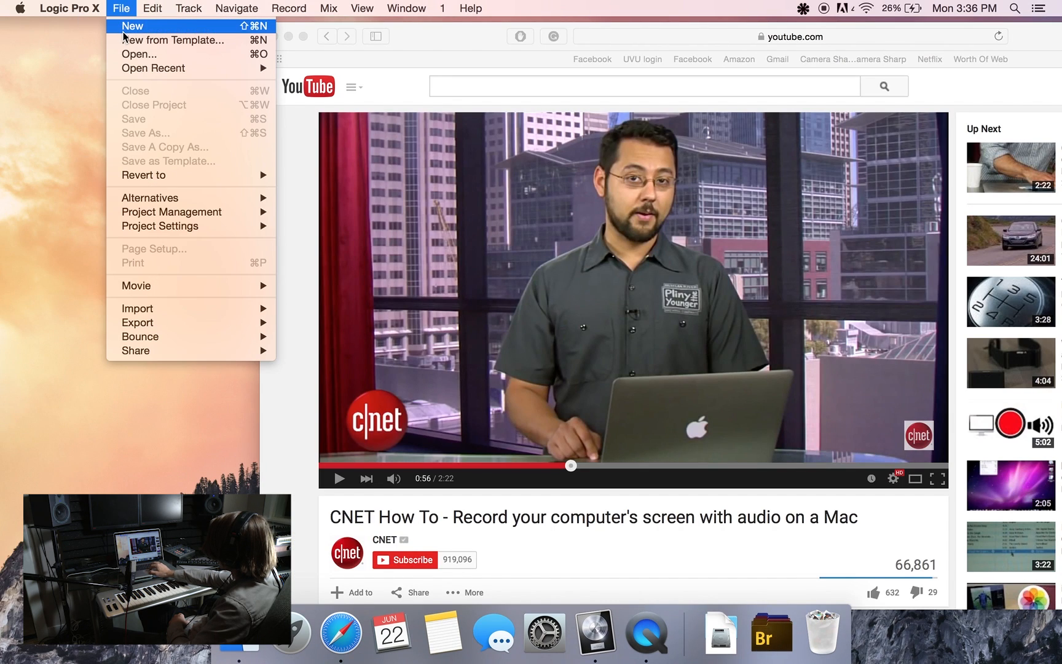
{"action": "left_click", "coordinate": [289, 8]}
{"action": "left_click", "coordinate": [273, 36]}
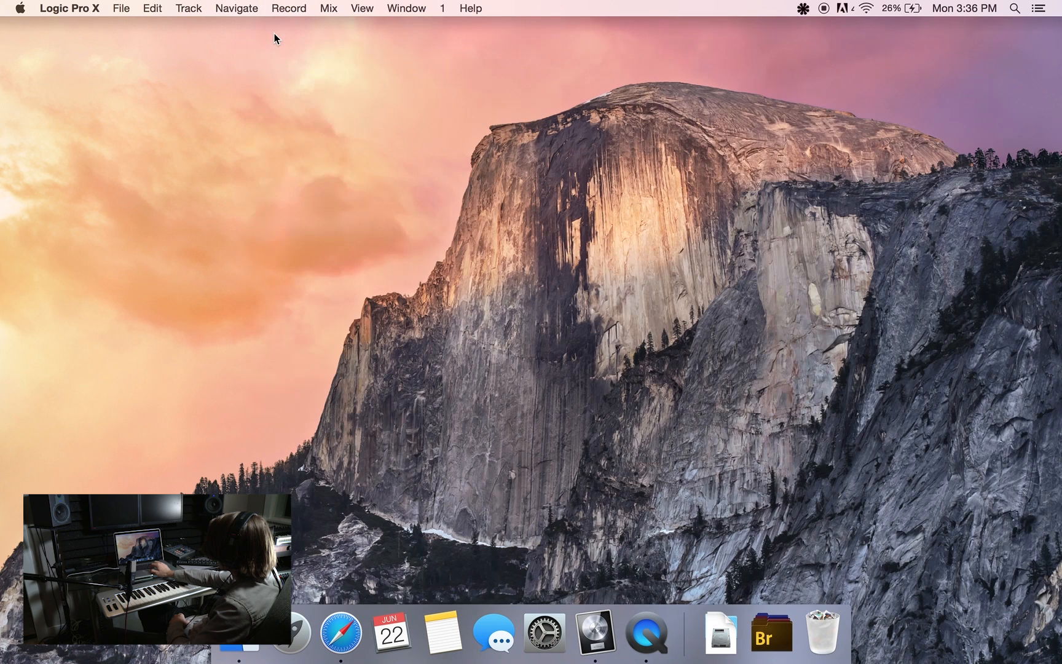
Create a new project with 5 software instrument tracks
{"action": "left_click", "coordinate": [117, 8]}
{"action": "left_click", "coordinate": [118, 26]}
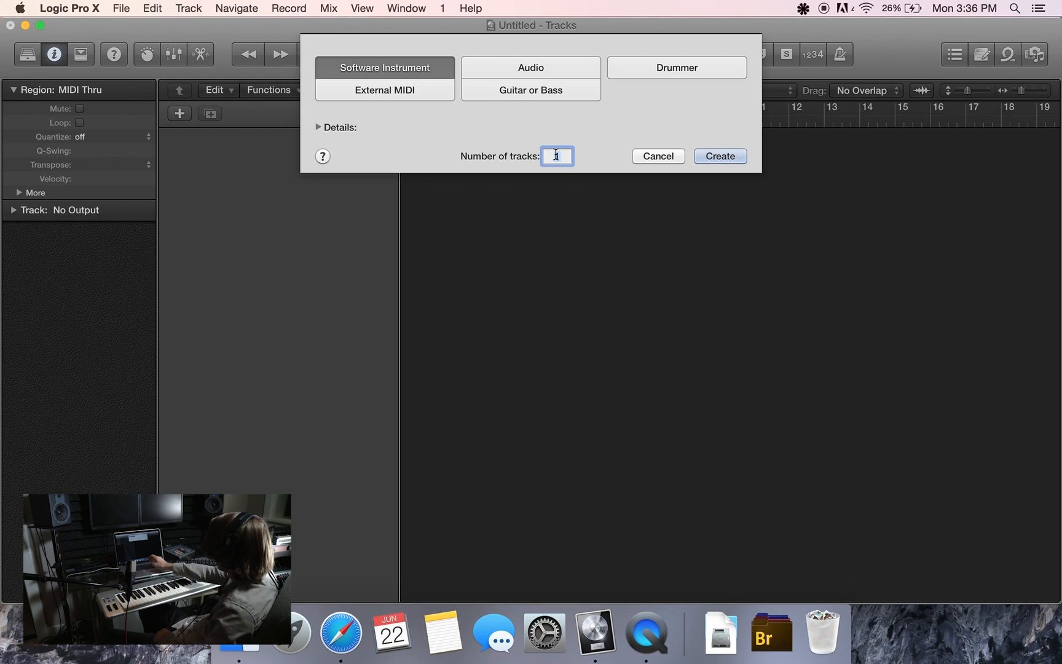
{"action": "type", "text": "5"}
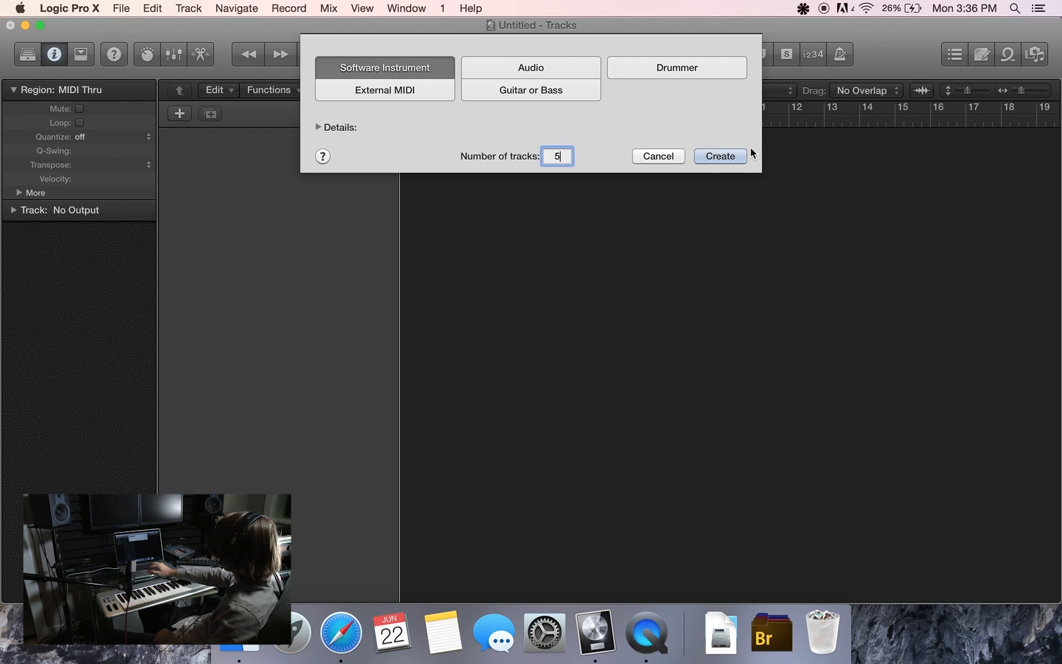
{"action": "left_click", "coordinate": [718, 161]}
{"action": "left_click", "coordinate": [540, 332]}
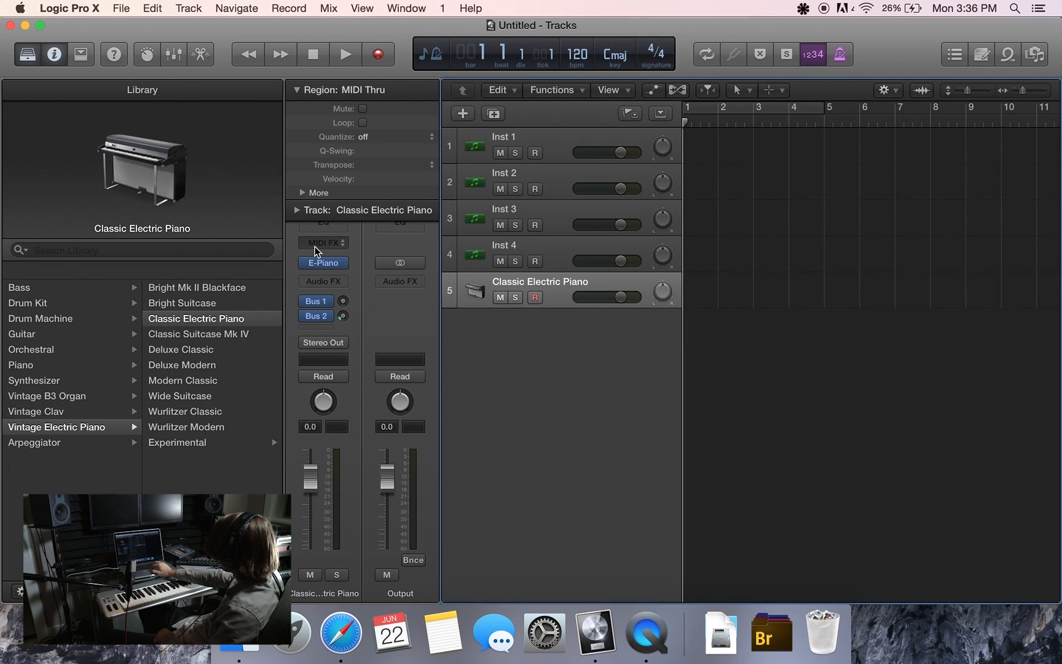
Replace the electric piano on track 5 with the Ultrabeat drum synth in stereo
{"action": "left_click", "coordinate": [343, 263]}
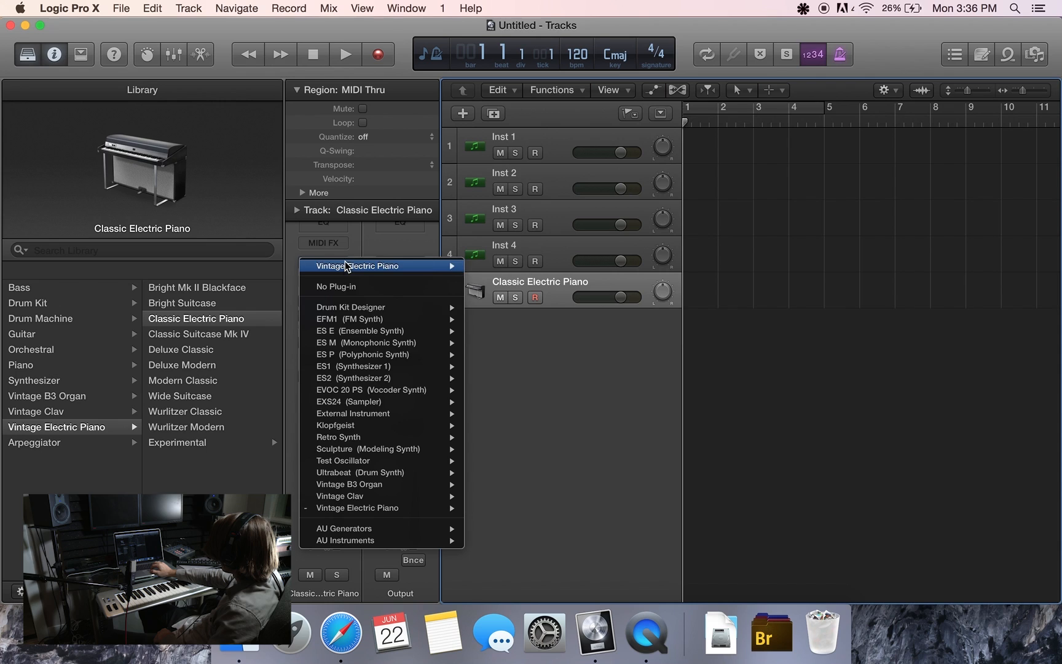
{"action": "mouse_move", "coordinate": [309, 473]}
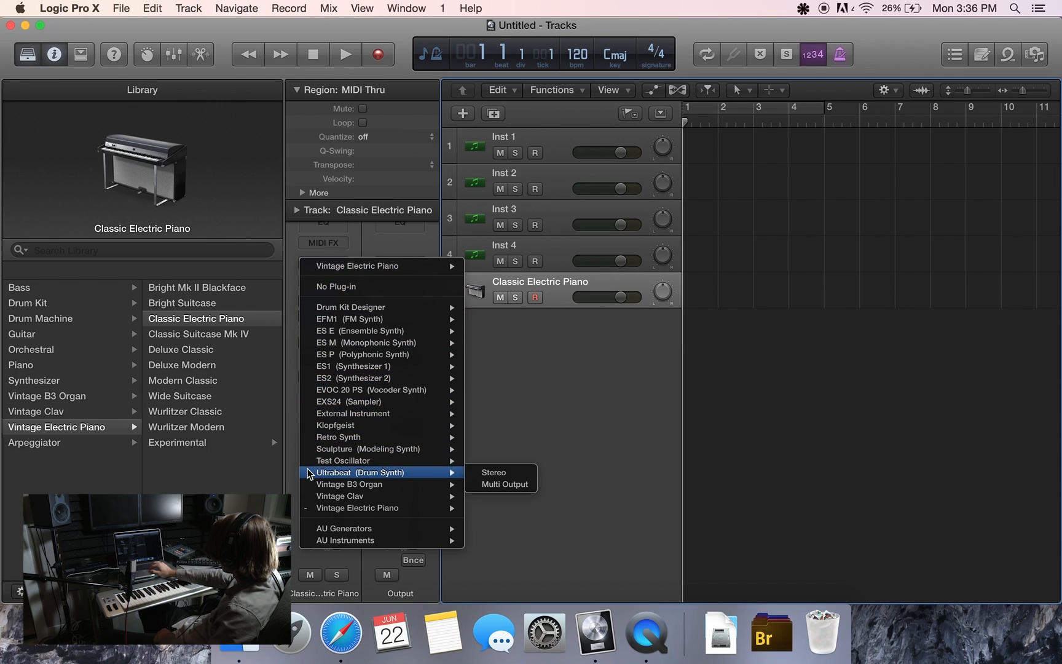
{"action": "left_click", "coordinate": [498, 476]}
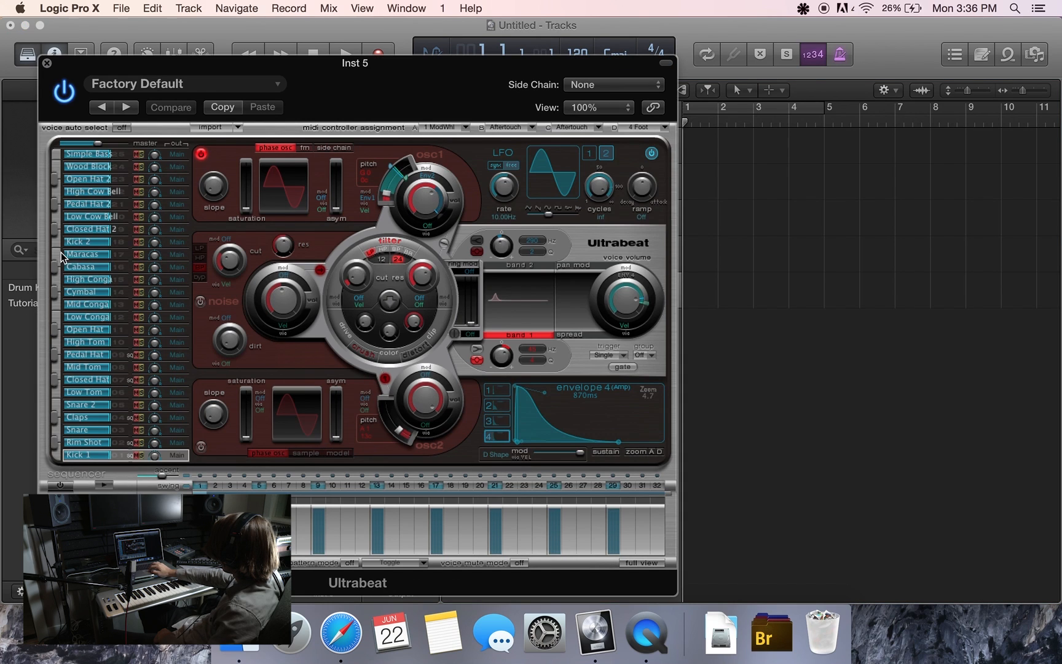
Load the Epic Electro drum kit in Ultrabeat and close the plug-in window
{"action": "left_click", "coordinate": [158, 86]}
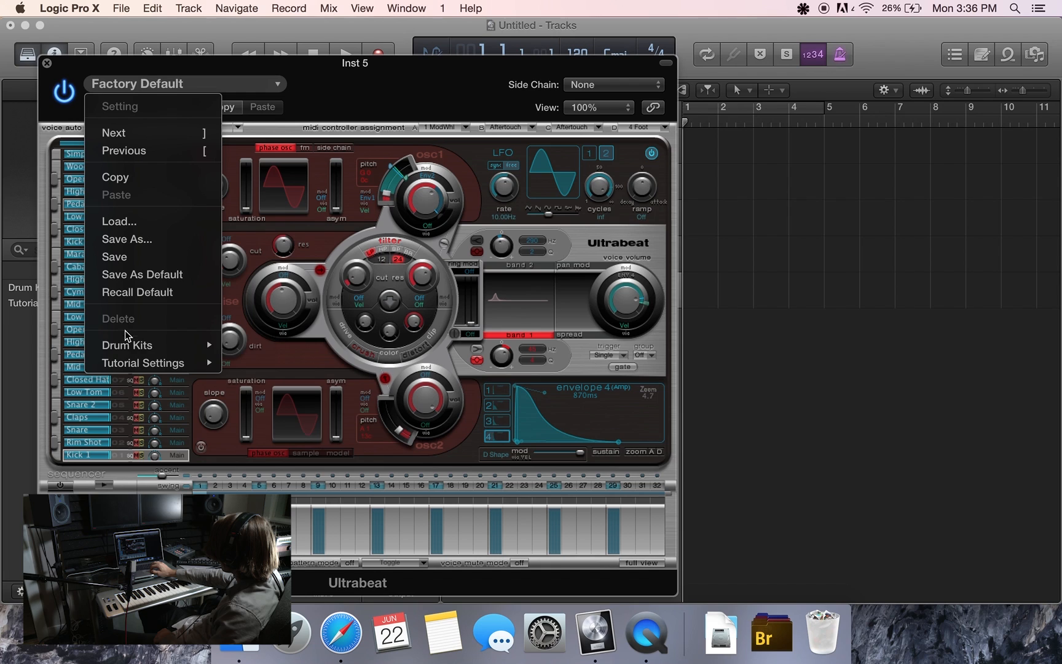
{"action": "mouse_move", "coordinate": [206, 345]}
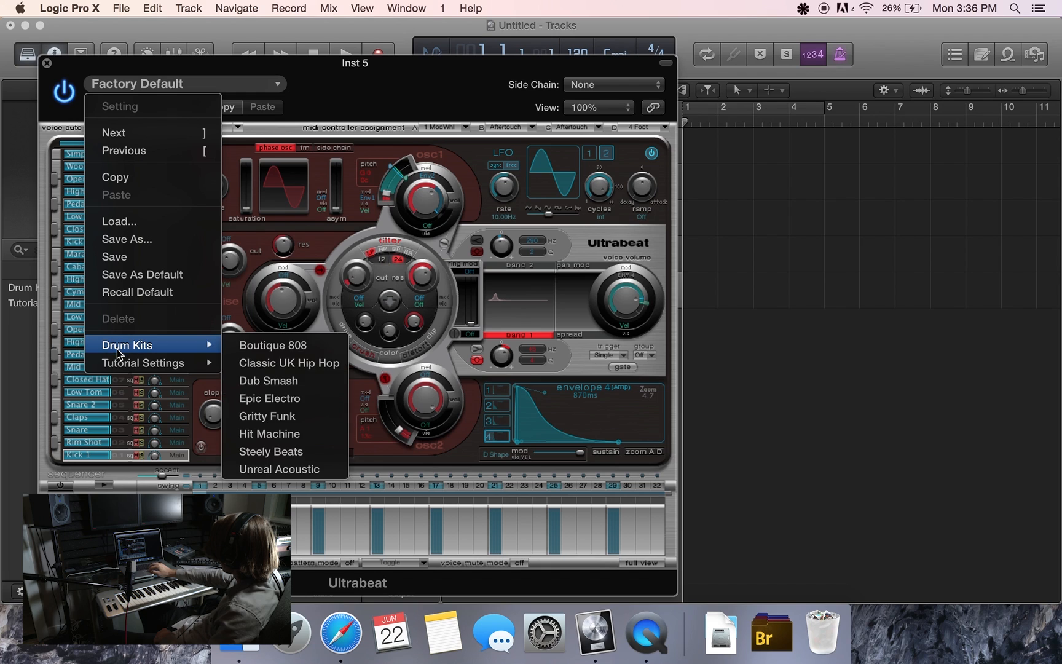
{"action": "left_click", "coordinate": [293, 399]}
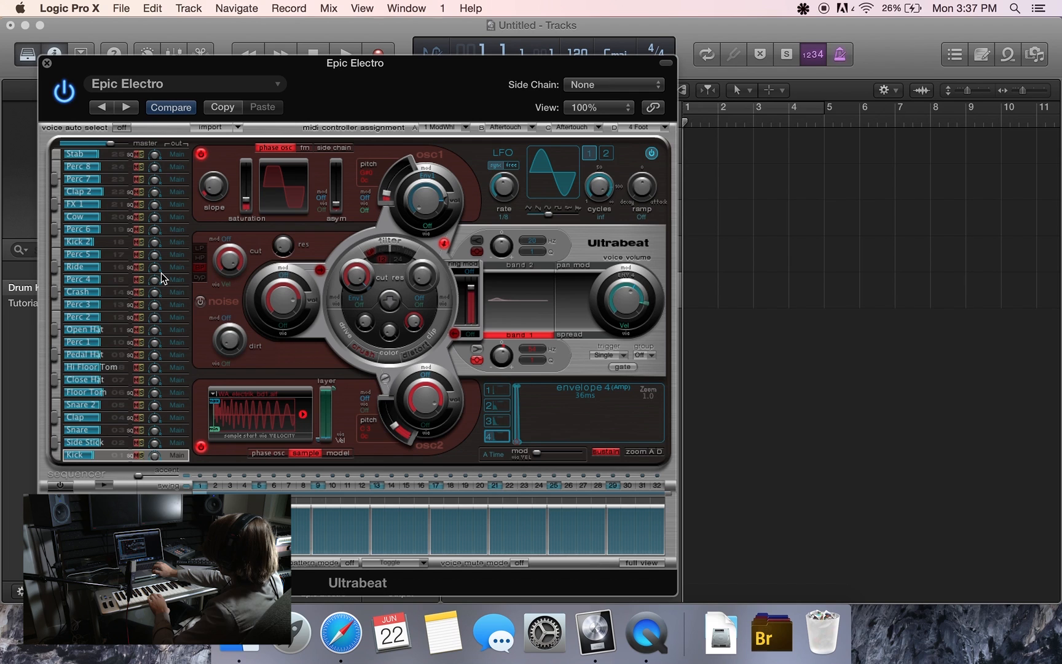
{"action": "left_click_drag", "start_coordinate": [116, 68], "coordinate": [755, 92]}
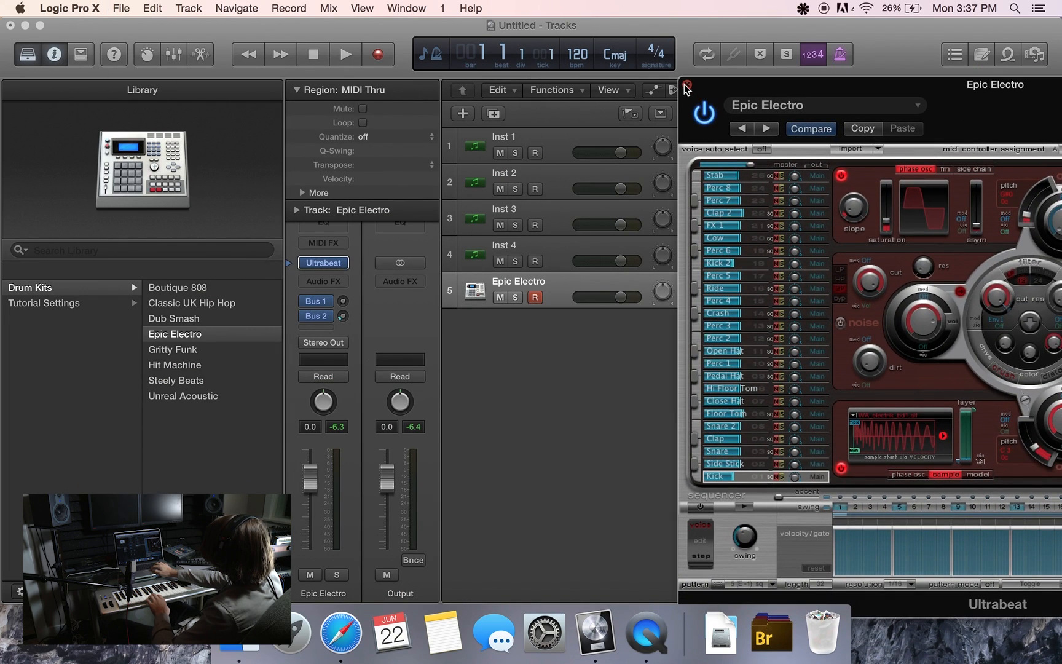
{"action": "left_click", "coordinate": [684, 88]}
Load the ES2 (Synthesizer 2) in stereo as the instrument of the Inst 1 track
{"action": "left_click", "coordinate": [495, 145]}
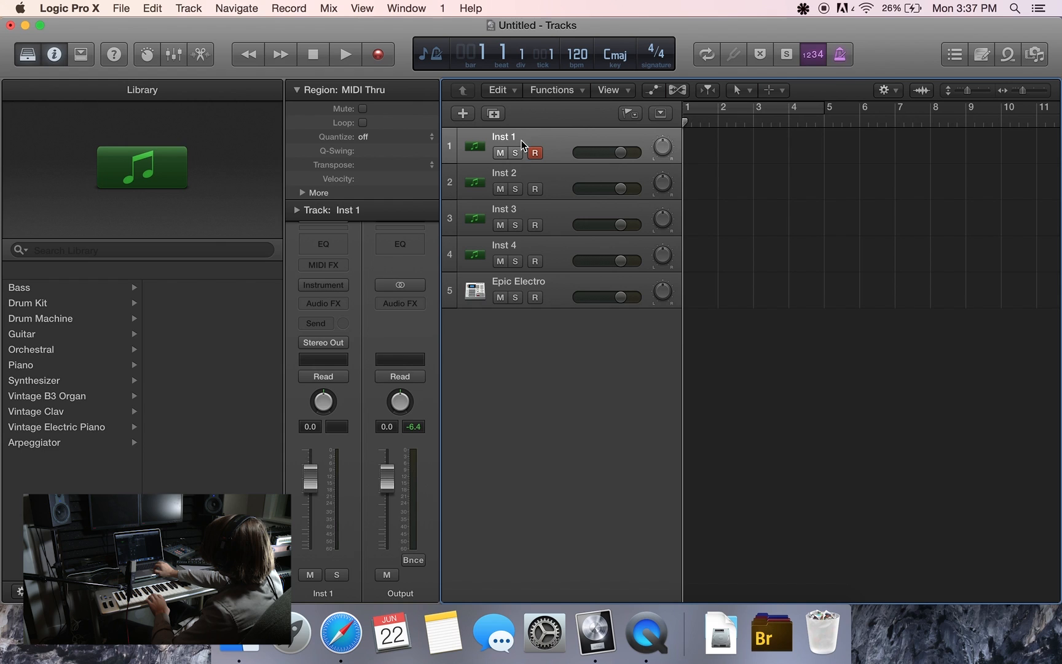
{"action": "left_click", "coordinate": [322, 287]}
{"action": "mouse_move", "coordinate": [326, 379]}
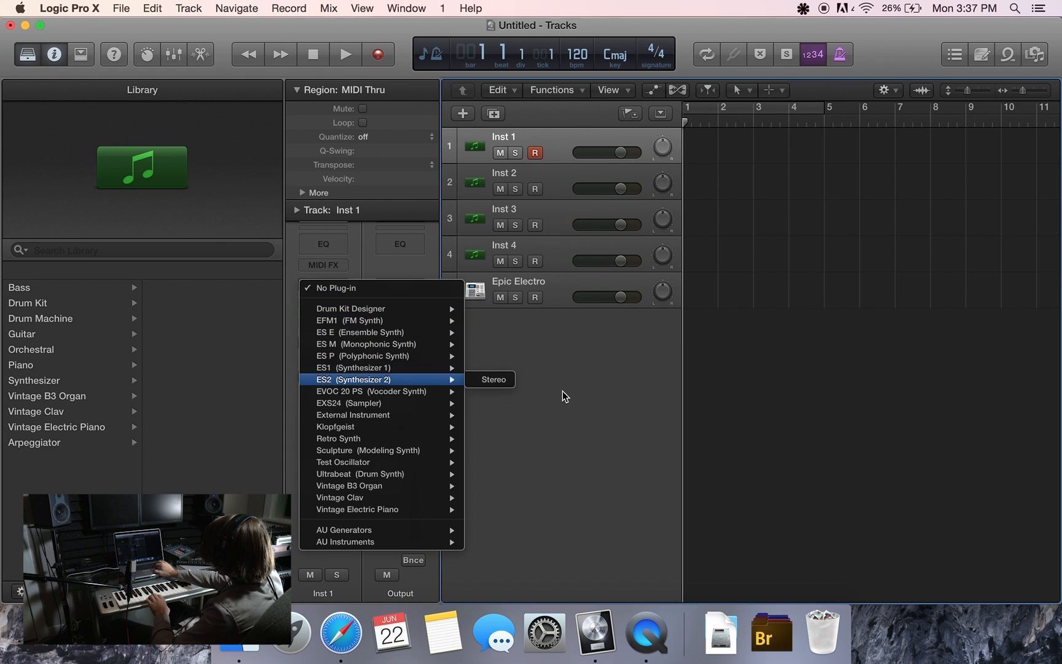
{"action": "left_click", "coordinate": [480, 379]}
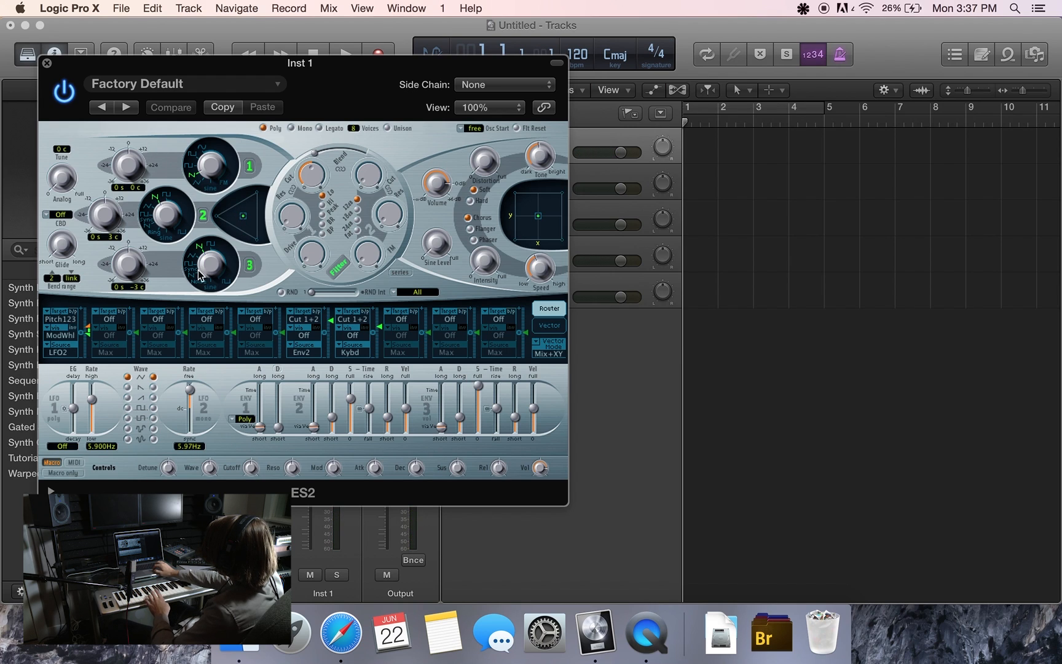
Change the waveforms of the three ES2 oscillators and tune oscillator 3 down to -12 semitones
{"action": "left_click_drag", "start_coordinate": [218, 265], "coordinate": [208, 299]}
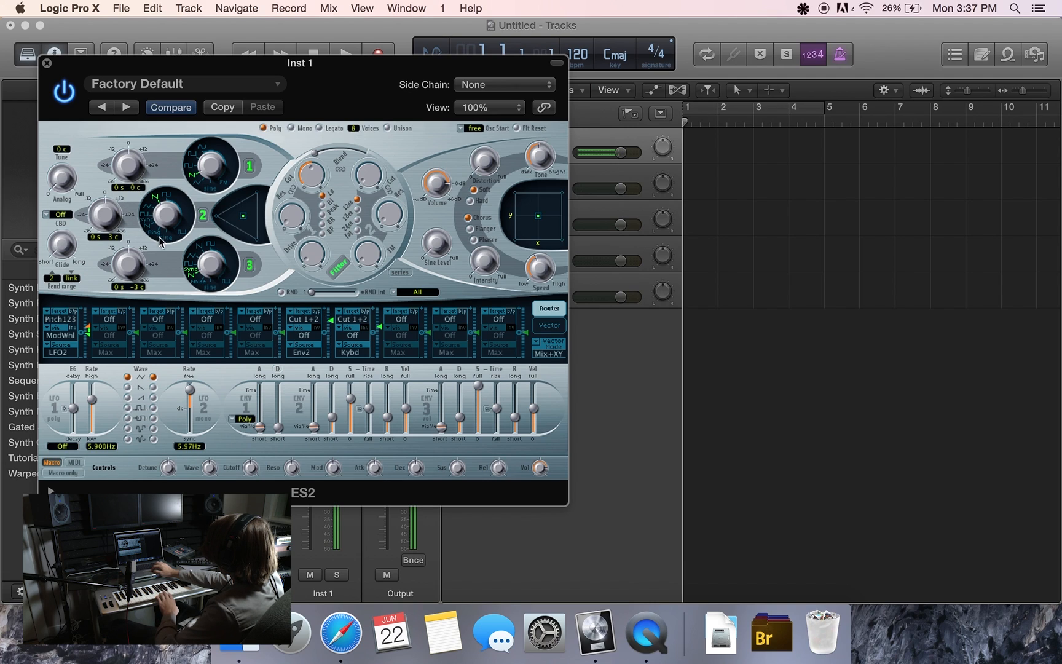
{"action": "left_click_drag", "start_coordinate": [133, 263], "coordinate": [124, 294]}
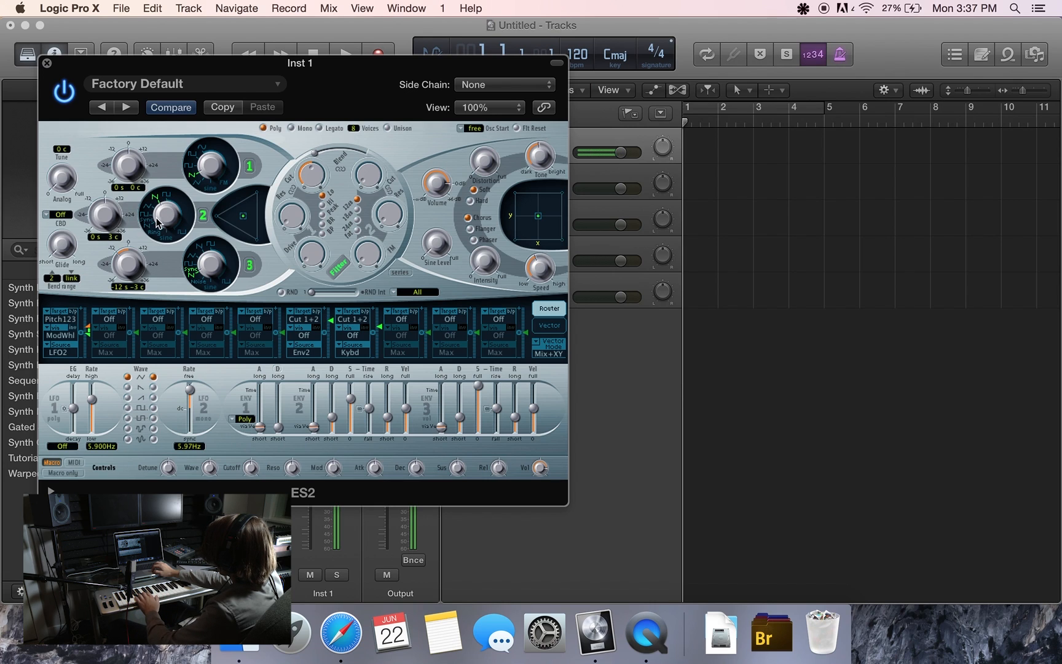
{"action": "left_click_drag", "start_coordinate": [158, 223], "coordinate": [197, 76]}
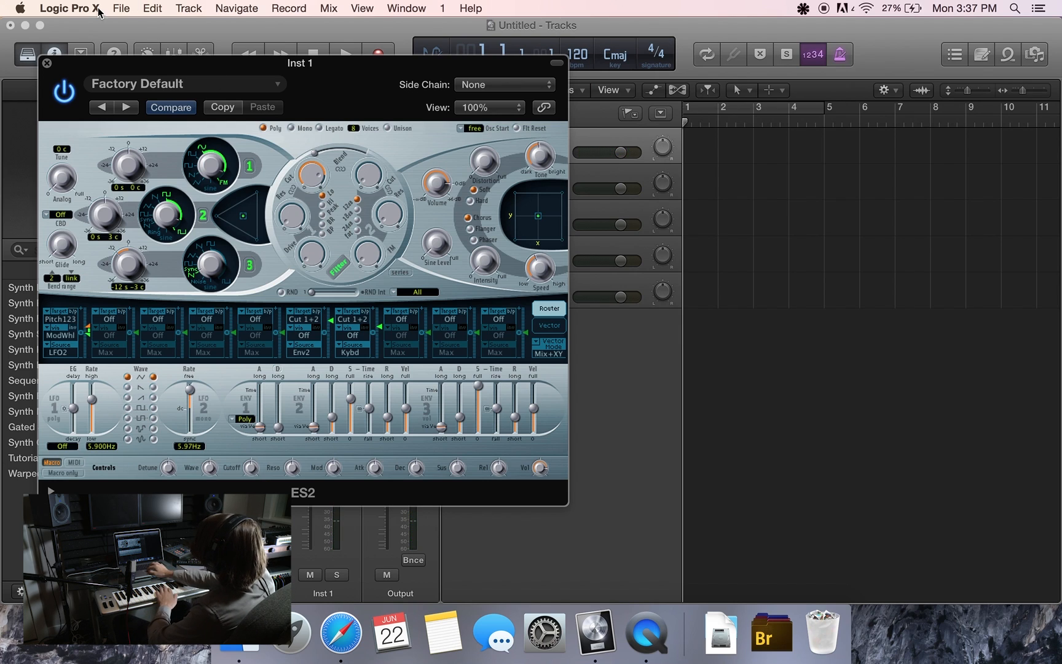
{"action": "left_click", "coordinate": [209, 191]}
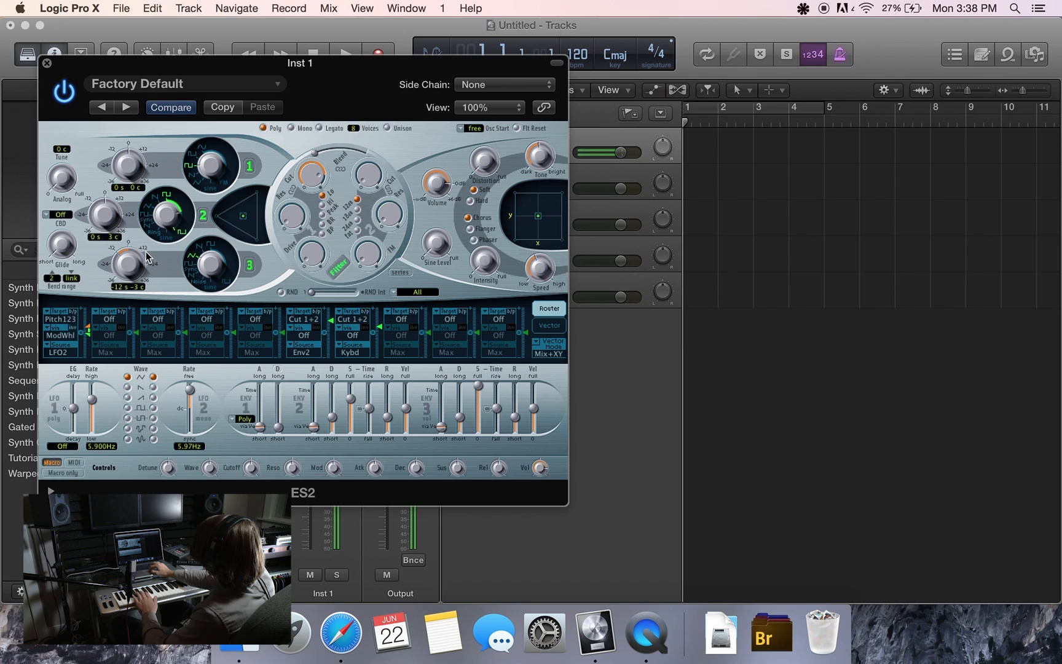
Try oscillator 3 at 0 semitones and experiment with the filter cutoff and oscillator 1 waveform
{"action": "left_click_drag", "start_coordinate": [130, 266], "coordinate": [127, 241]}
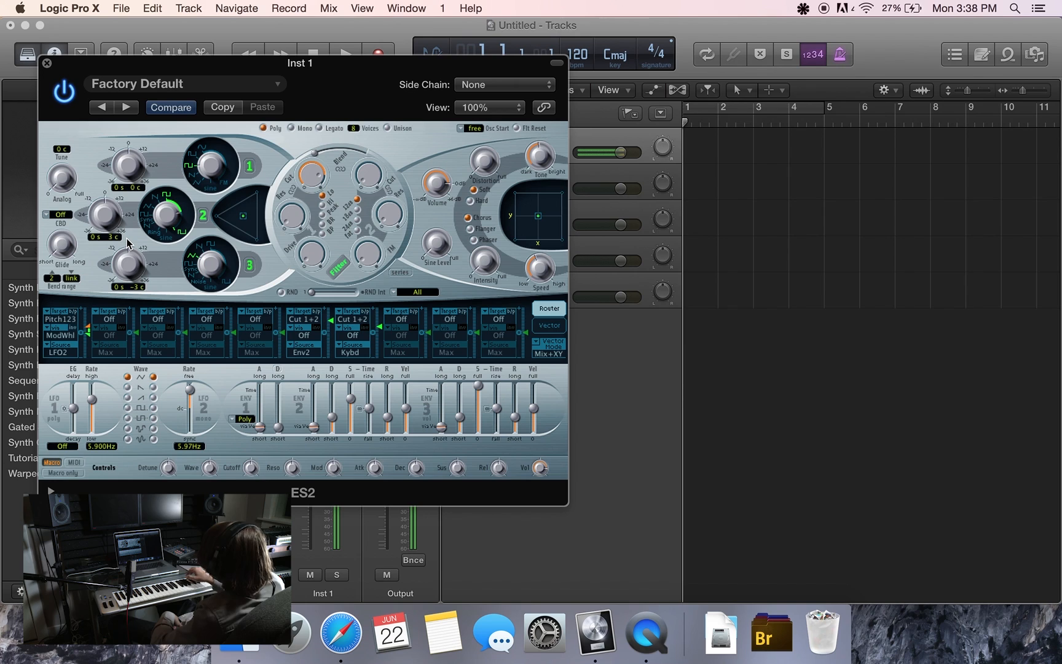
{"action": "left_click_drag", "start_coordinate": [314, 169], "coordinate": [314, 215]}
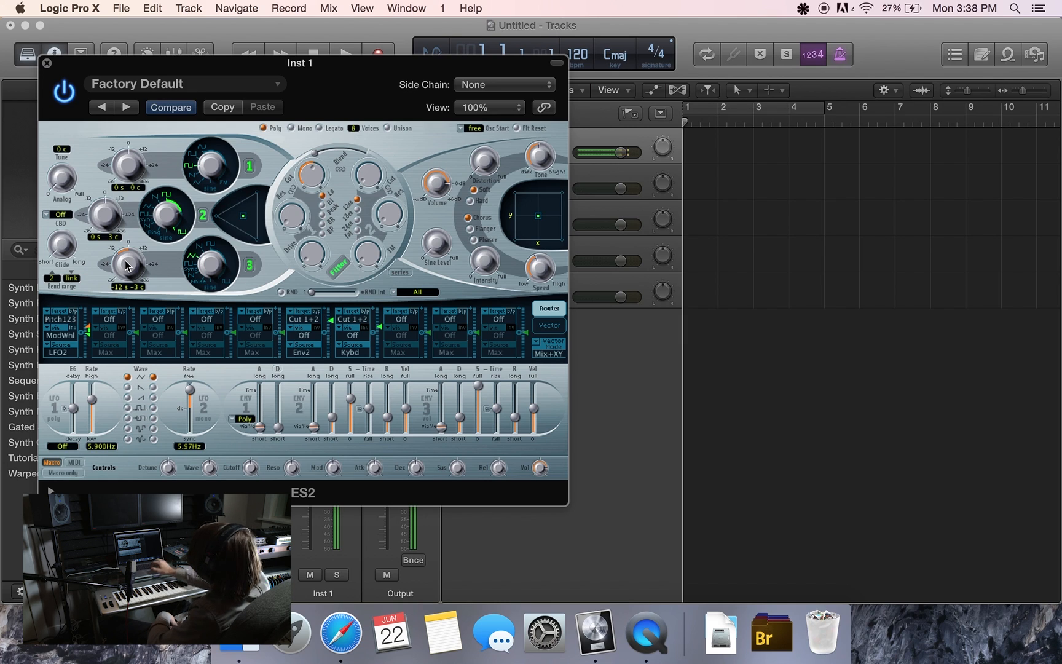
{"action": "left_click_drag", "start_coordinate": [221, 176], "coordinate": [220, 202]}
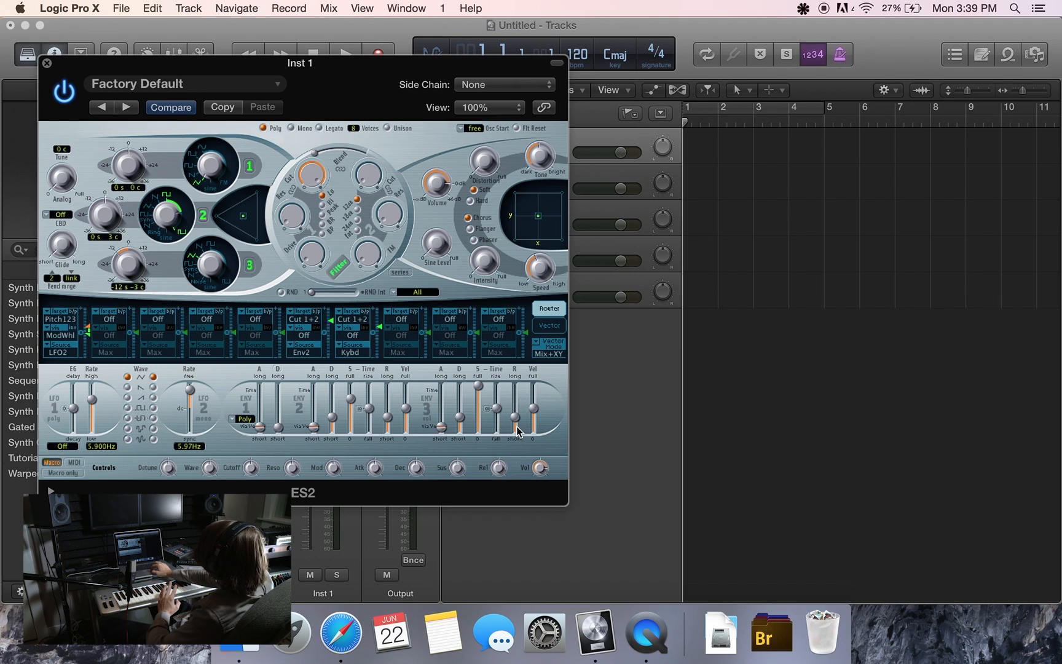
Lengthen the release of ES2's envelope 3 slightly and close the synth window
{"action": "left_click_drag", "start_coordinate": [515, 416], "coordinate": [515, 410]}
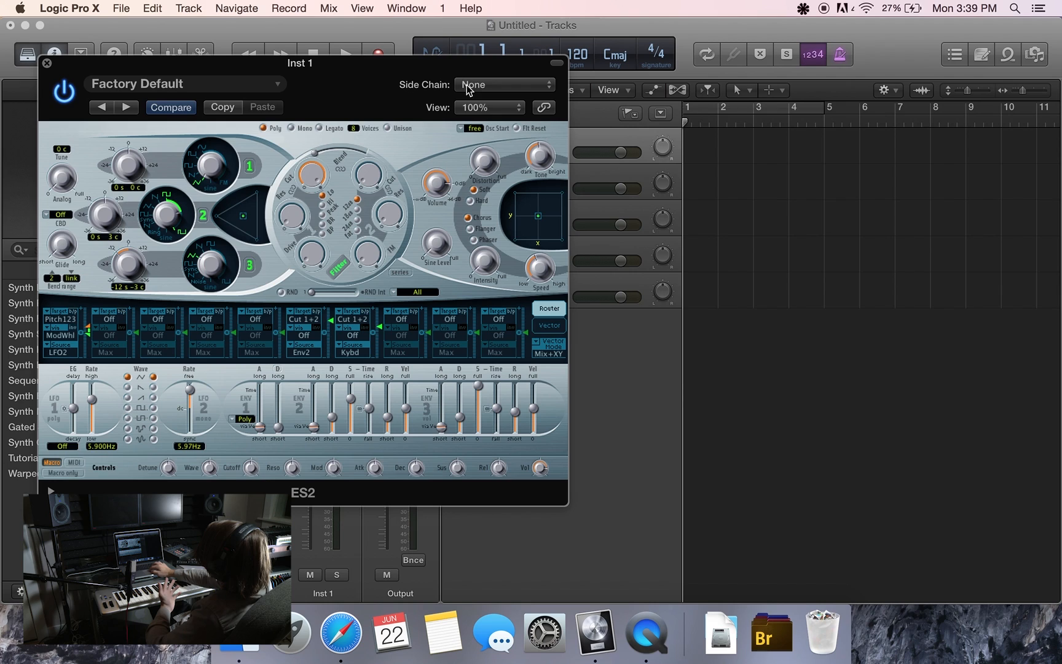
{"action": "left_click", "coordinate": [48, 65]}
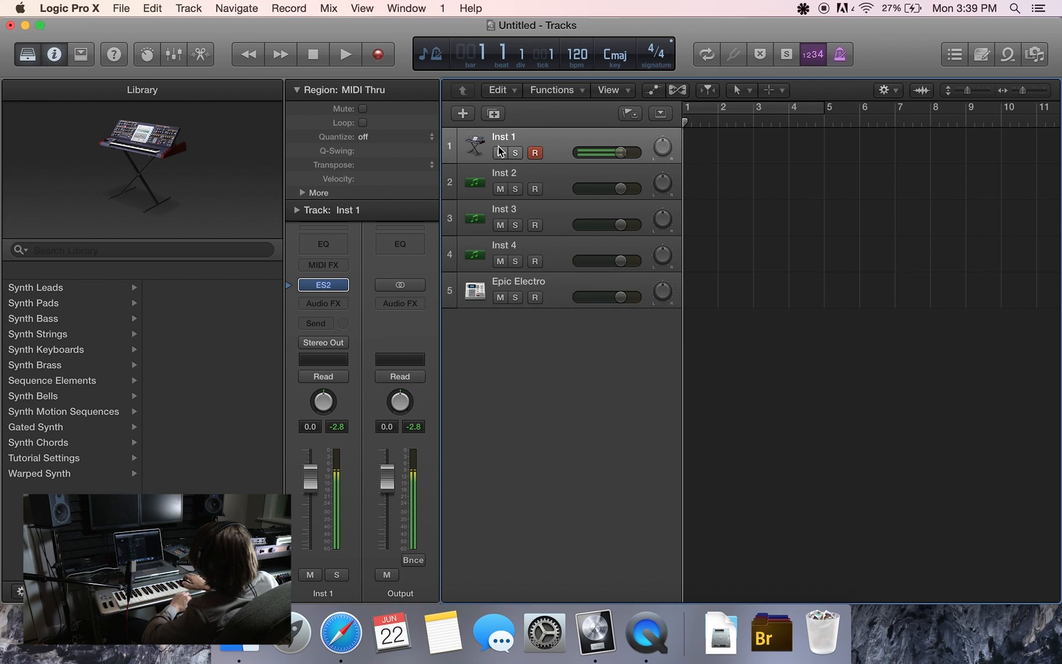
Load the EXS24 sampler as the instrument of the Inst 2 track
{"action": "double_click", "coordinate": [557, 175]}
{"action": "left_click", "coordinate": [459, 179]}
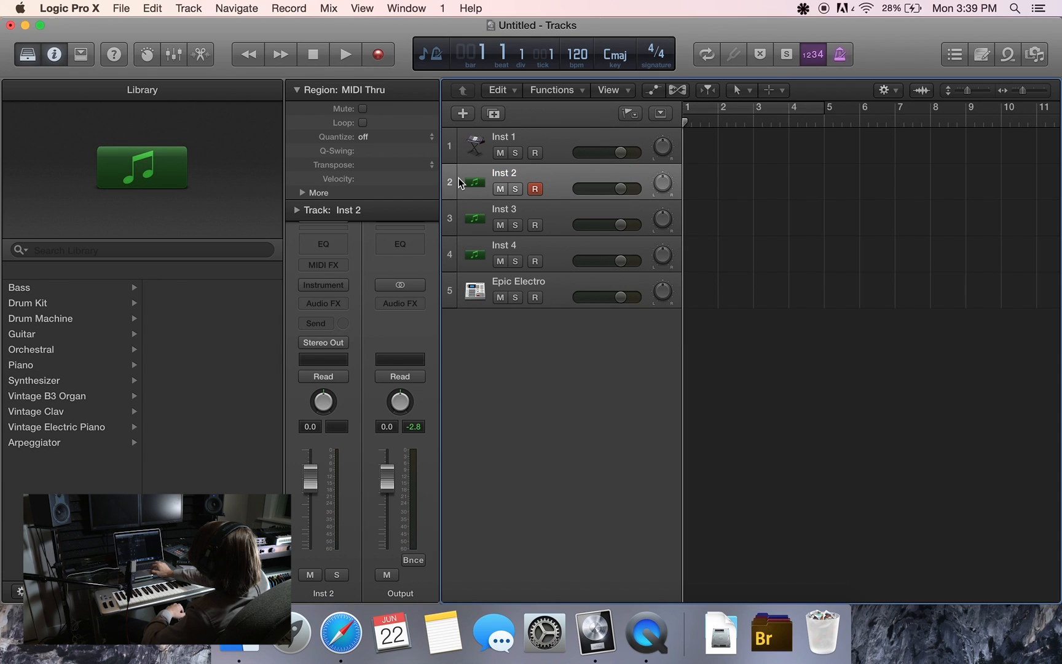
{"action": "left_click", "coordinate": [319, 291]}
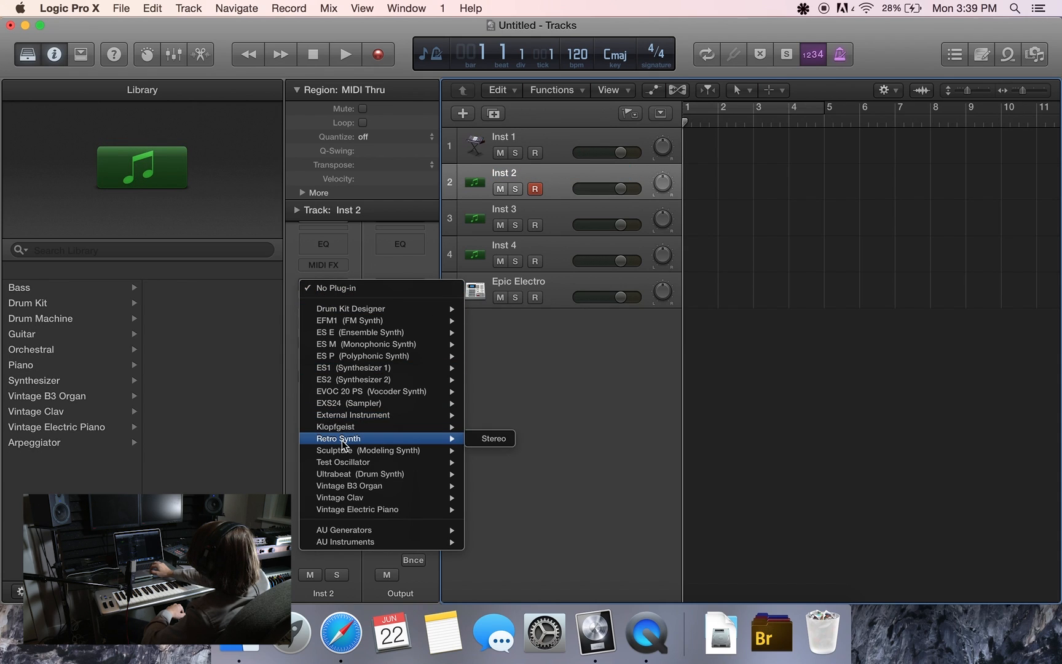
{"action": "mouse_move", "coordinate": [347, 403]}
{"action": "left_click", "coordinate": [532, 416]}
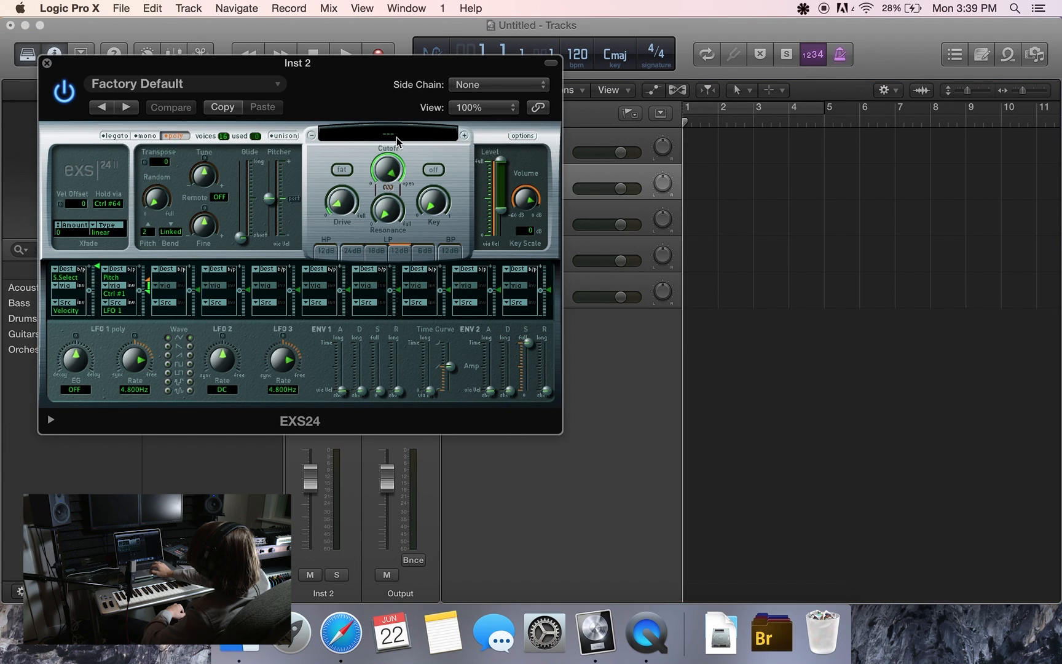
Load the Steinway Piano 2 instrument from the Acoustic Pianos category into the EXS24
{"action": "left_click", "coordinate": [396, 140]}
{"action": "mouse_move", "coordinate": [356, 251]}
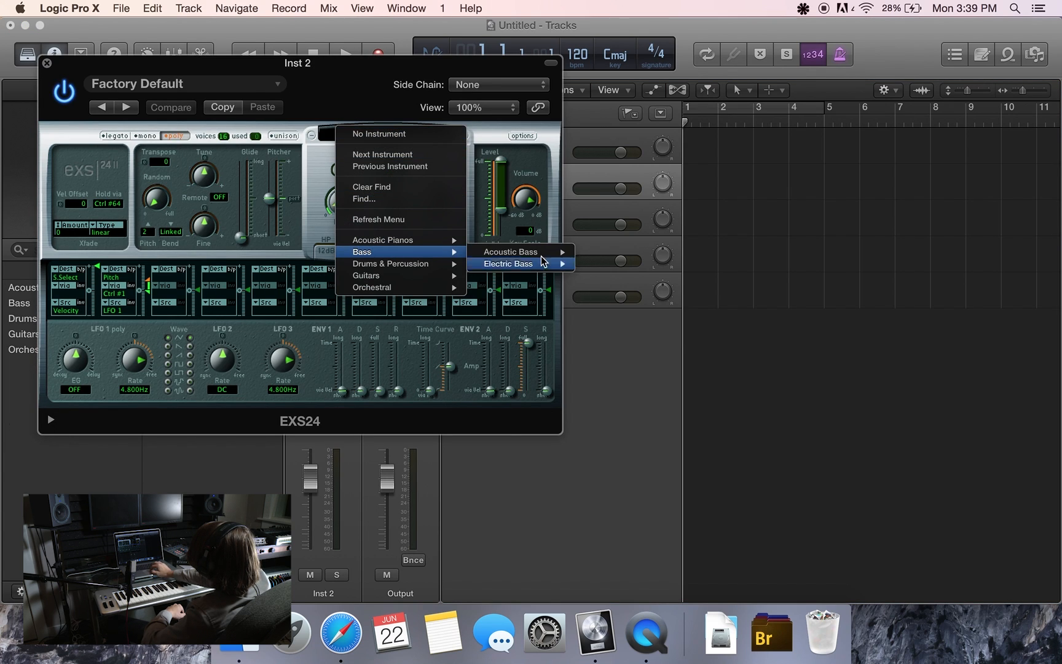
{"action": "mouse_move", "coordinate": [424, 268]}
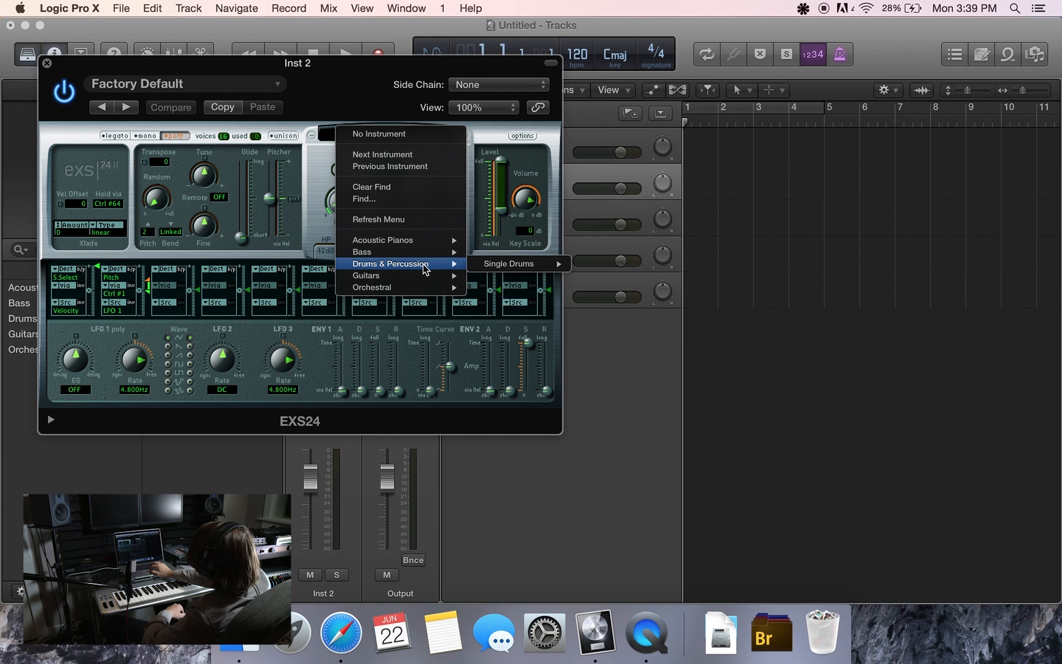
{"action": "mouse_move", "coordinate": [429, 242]}
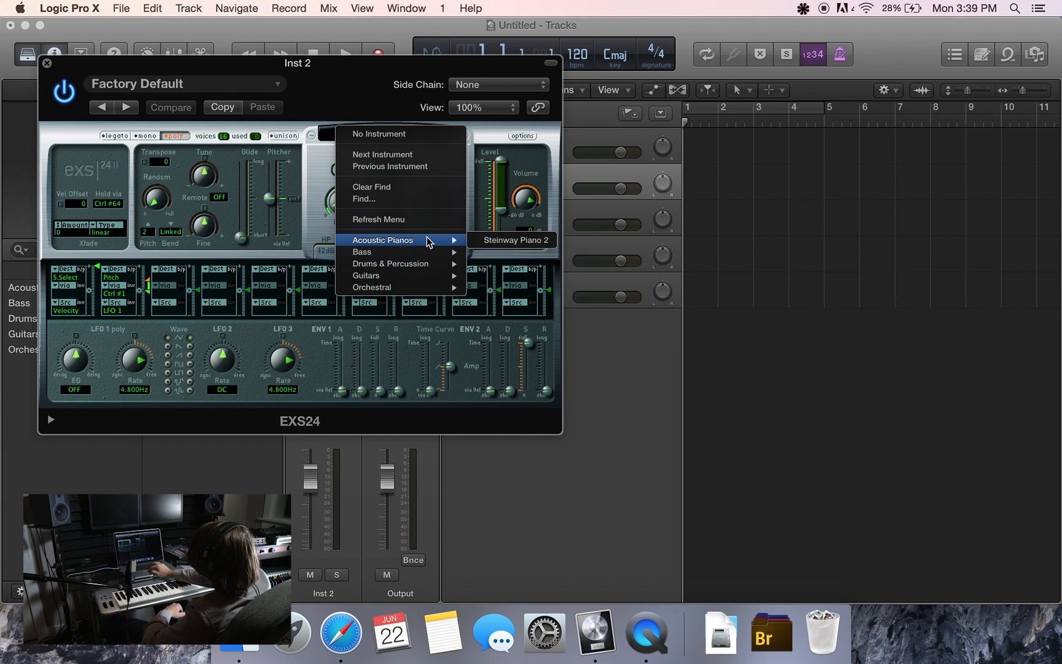
{"action": "left_click", "coordinate": [510, 240]}
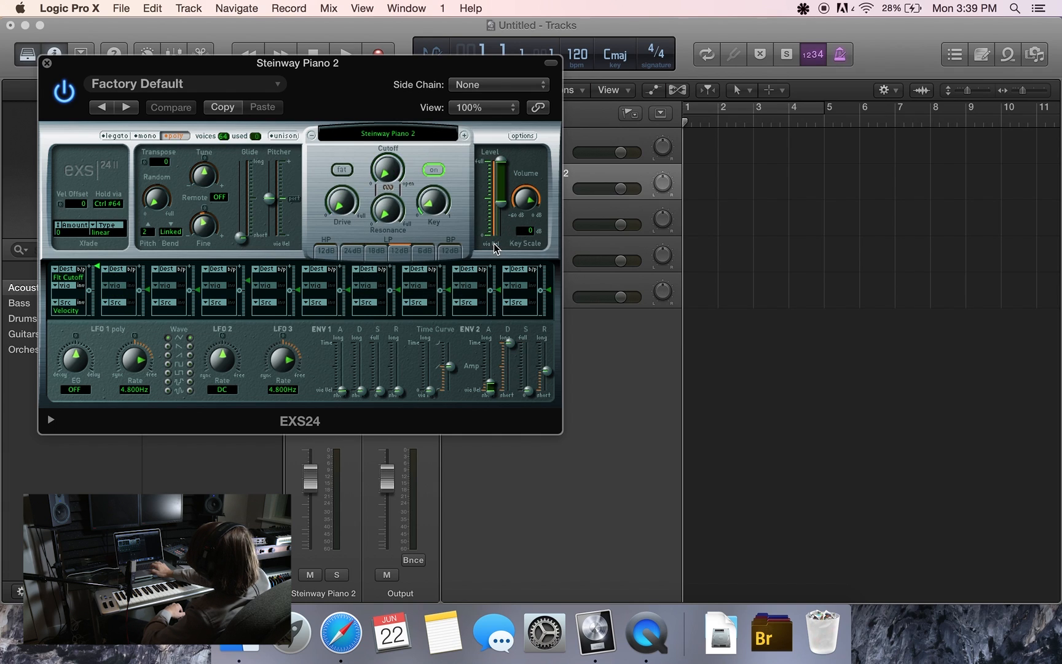
Lengthen the release and raise the sustain of envelope 2 in the EXS24 piano
{"action": "left_click_drag", "start_coordinate": [546, 371], "coordinate": [546, 362]}
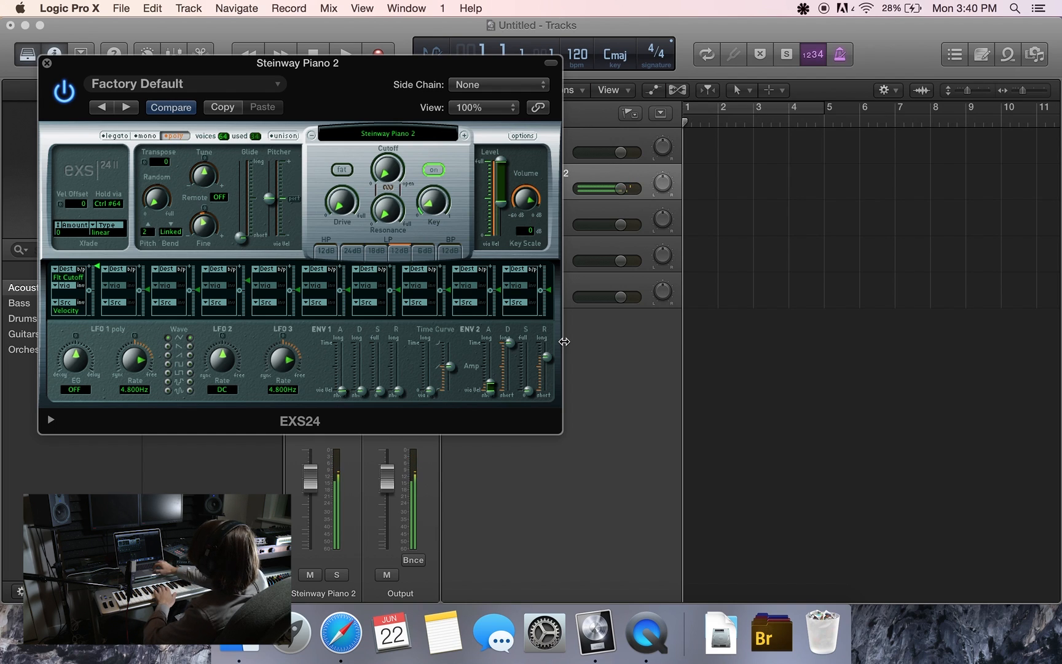
{"action": "left_click_drag", "start_coordinate": [527, 392], "coordinate": [532, 372]}
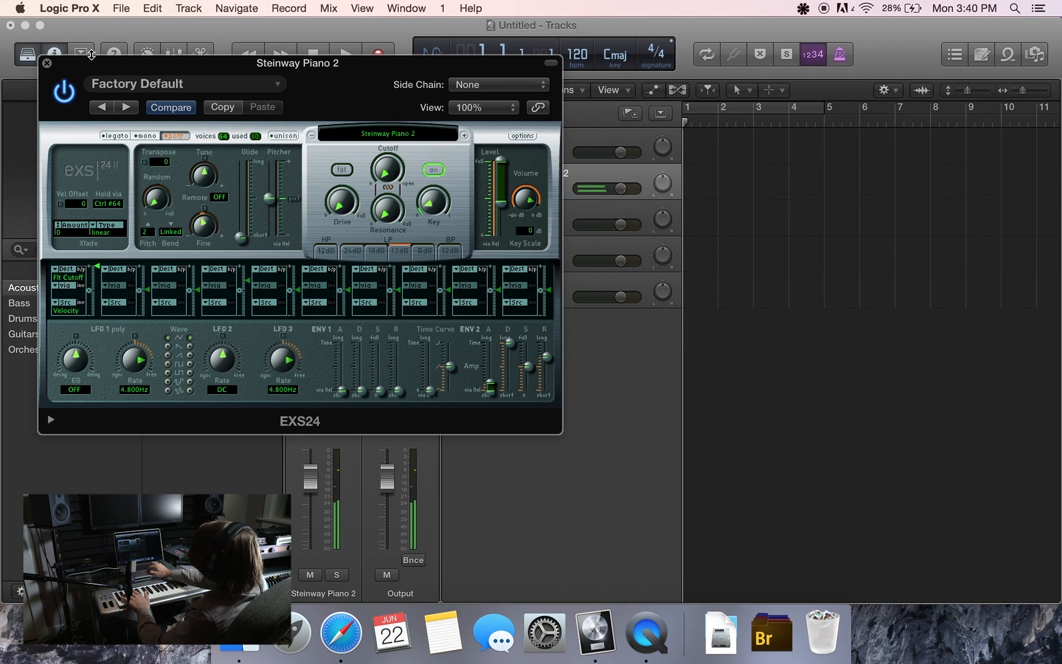
Close the EXS24 piano's plug-in window and select the Inst 3 track
{"action": "left_click", "coordinate": [46, 64]}
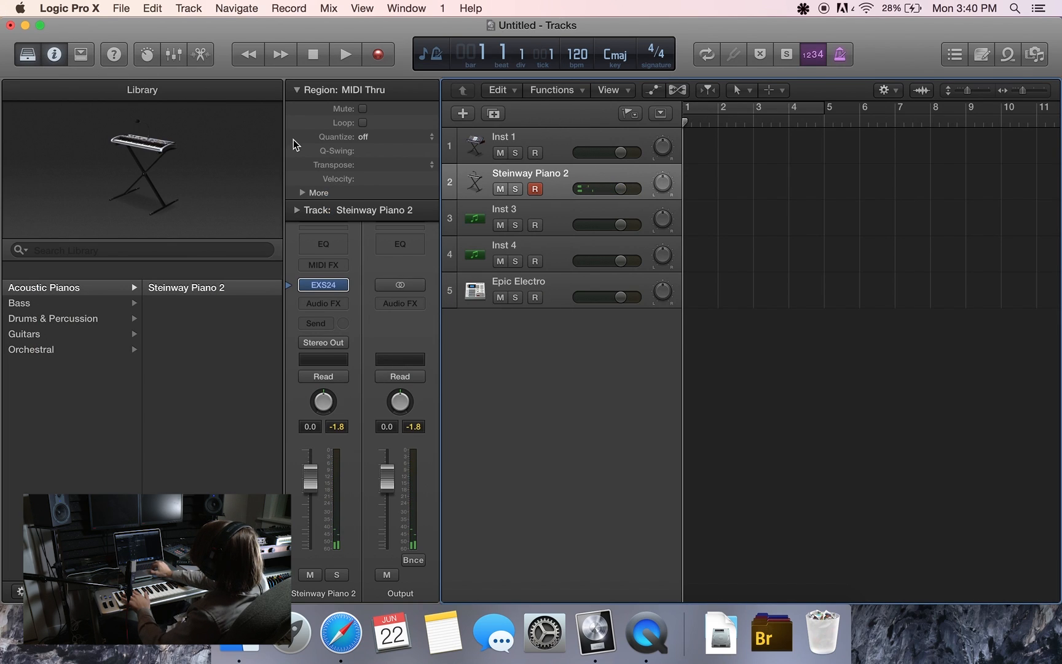
{"action": "left_click", "coordinate": [577, 211]}
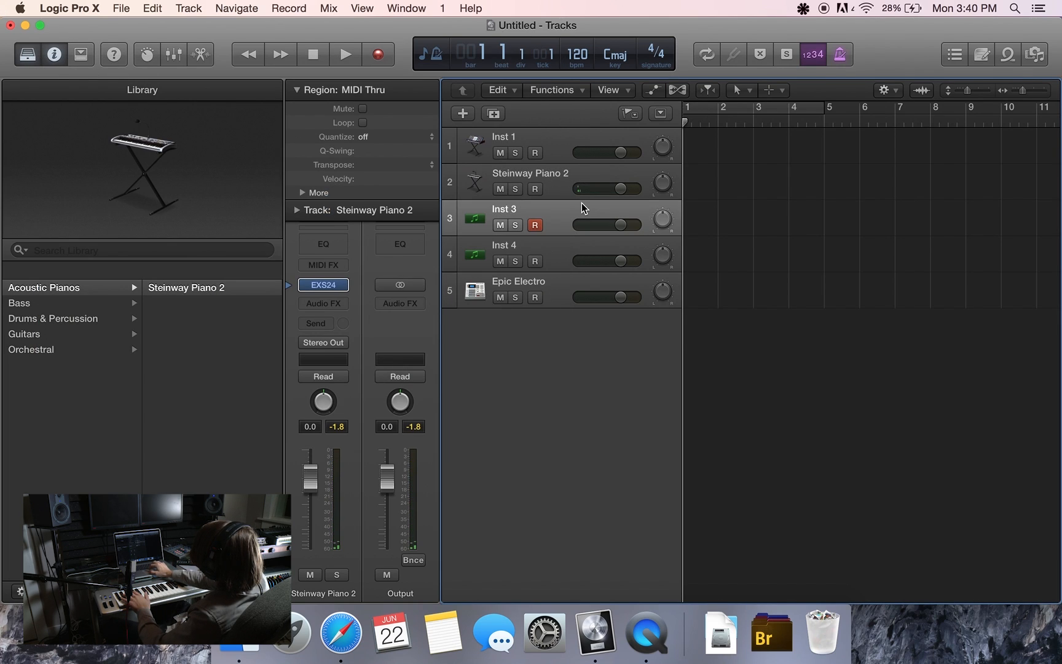
{"action": "double_click", "coordinate": [539, 209]}
{"action": "left_click", "coordinate": [558, 225]}
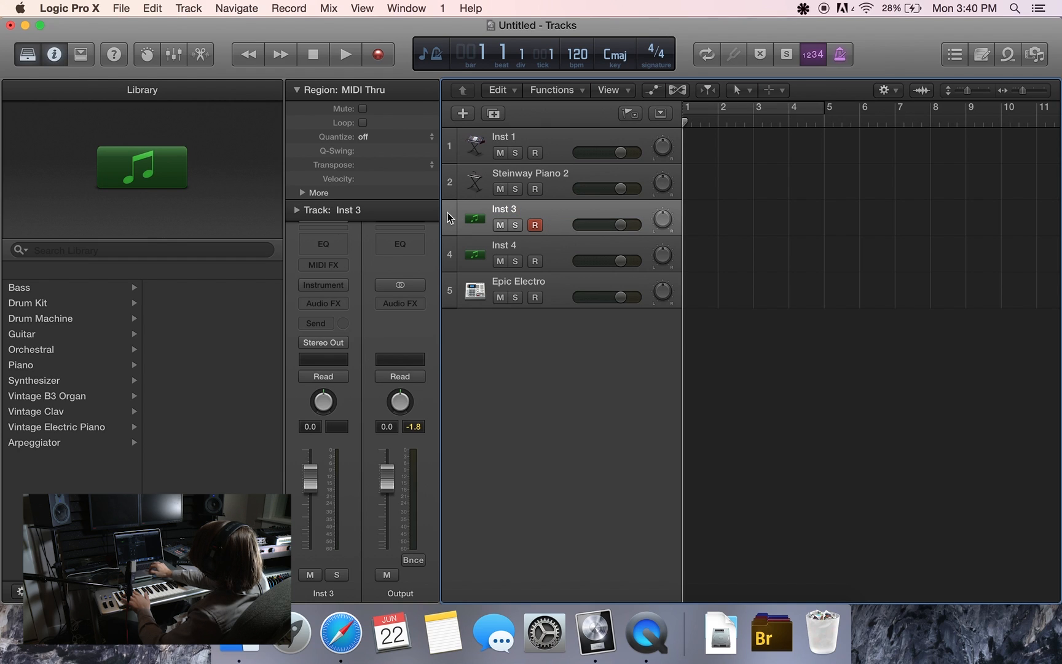
Load Retro Synth in stereo as the instrument of the Inst 3 track
{"action": "left_click", "coordinate": [326, 285]}
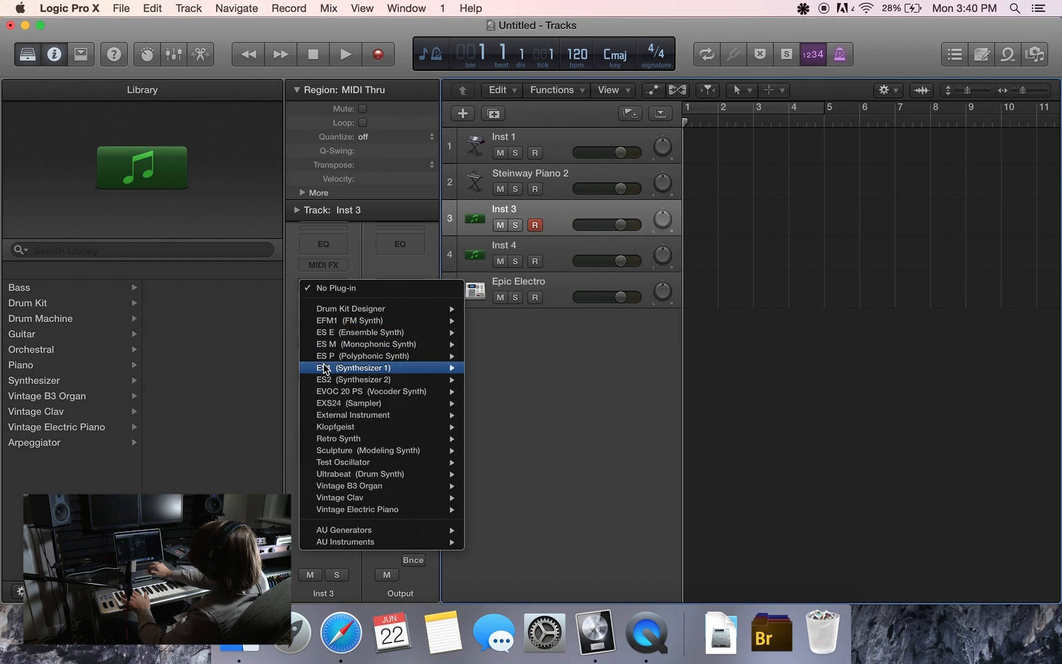
{"action": "mouse_move", "coordinate": [338, 355]}
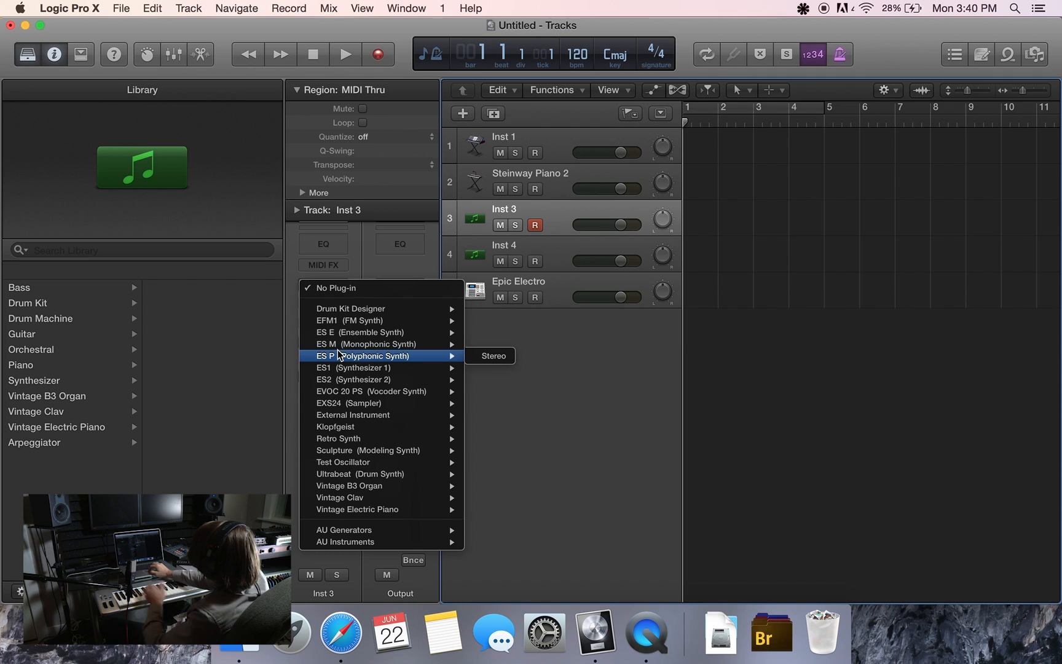
{"action": "mouse_move", "coordinate": [359, 439]}
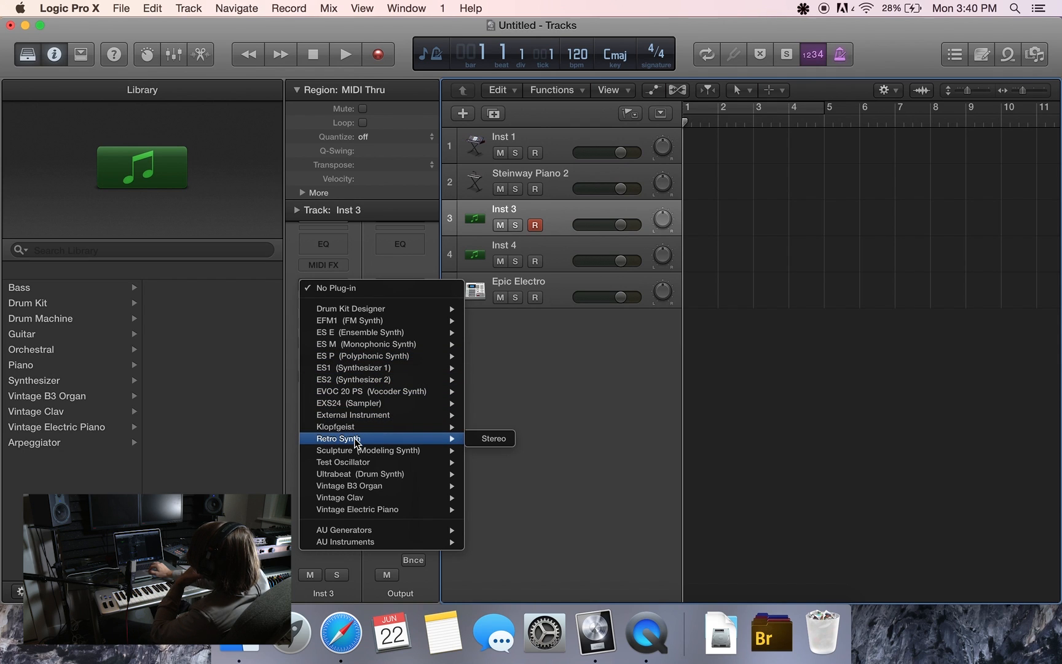
{"action": "left_click", "coordinate": [489, 439]}
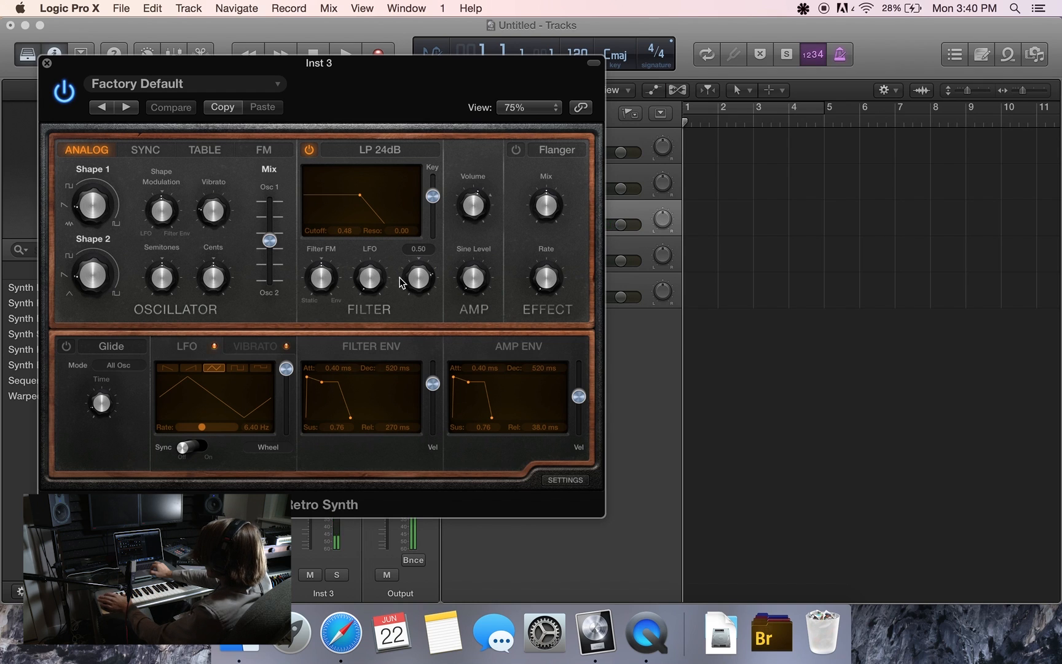
Try the FM Wobble Bass preset in Retro Synth and replace it with the Analog Funk preset from Synth Bass
{"action": "left_click", "coordinate": [224, 81]}
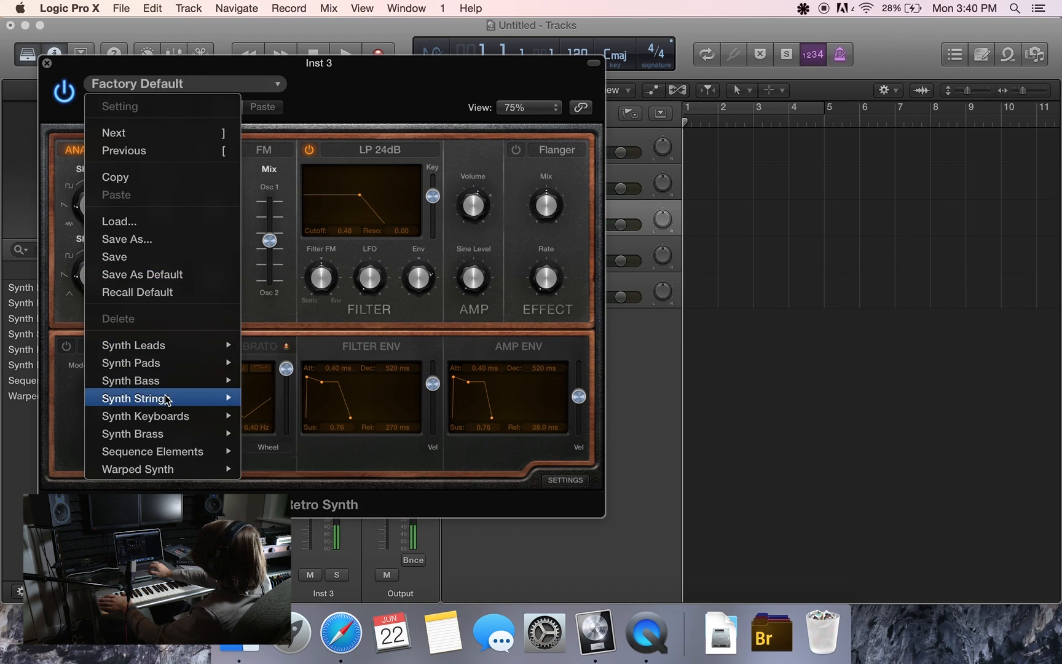
{"action": "mouse_move", "coordinate": [206, 383]}
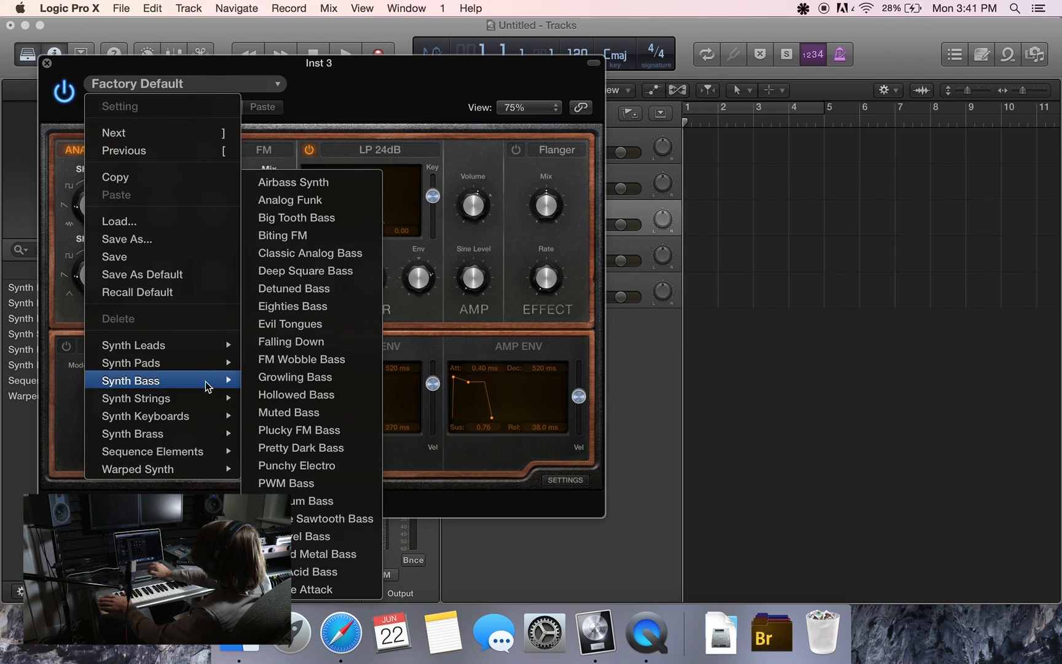
{"action": "left_click", "coordinate": [363, 361]}
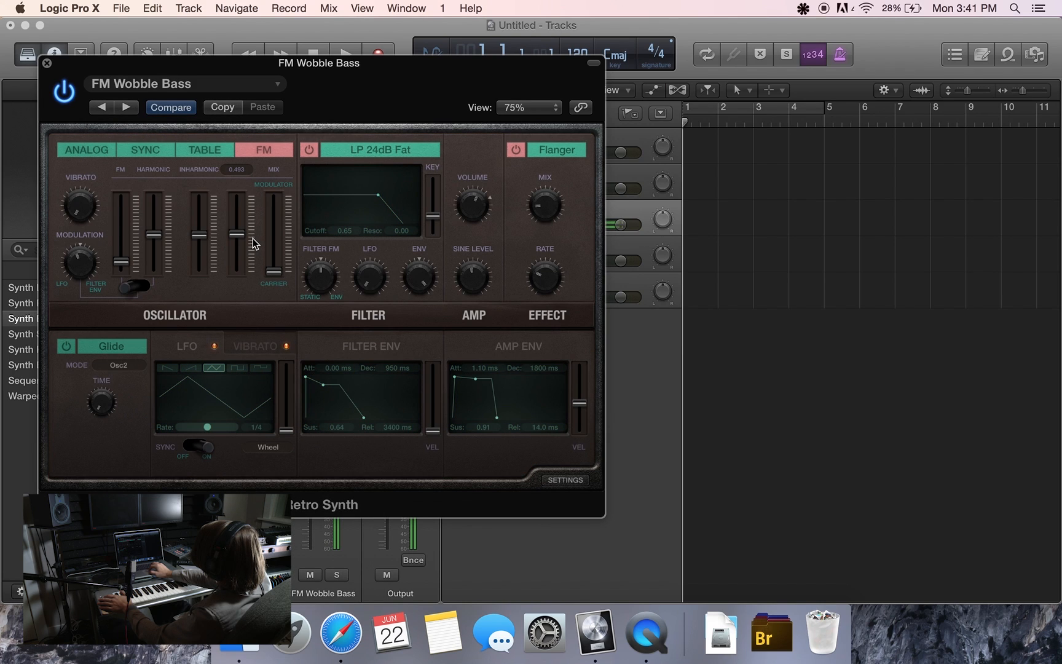
{"action": "left_click", "coordinate": [128, 83]}
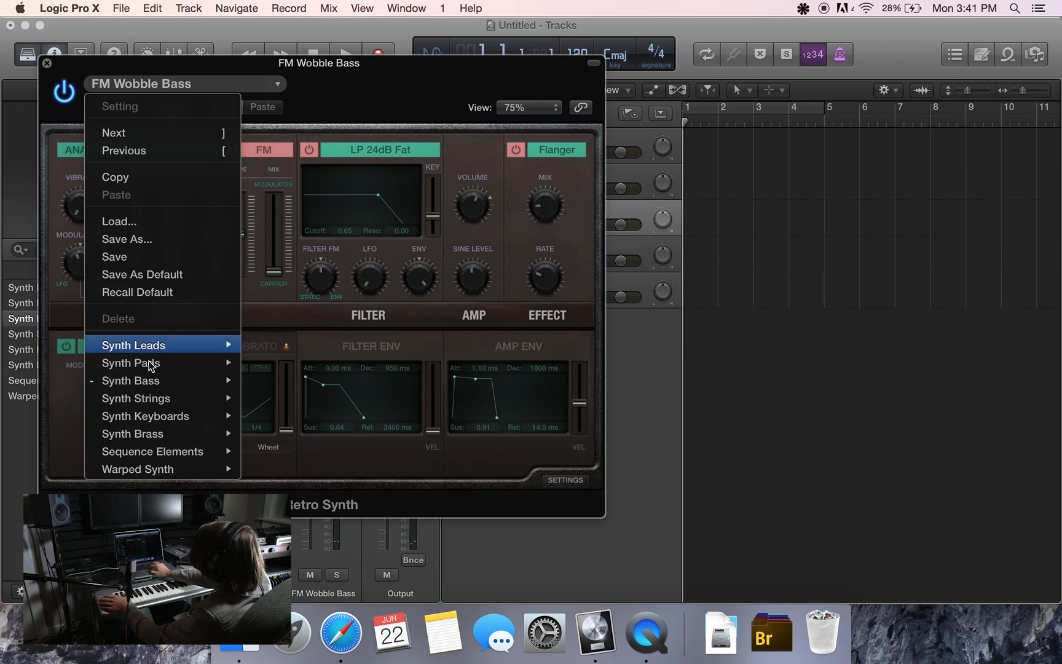
{"action": "mouse_move", "coordinate": [151, 381]}
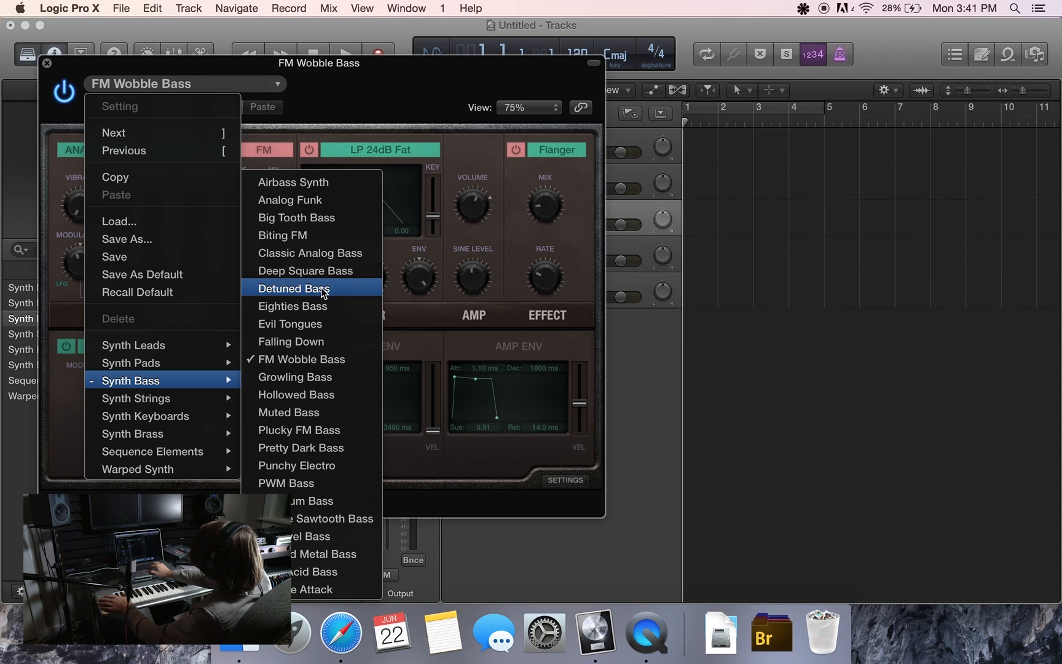
{"action": "left_click", "coordinate": [346, 202]}
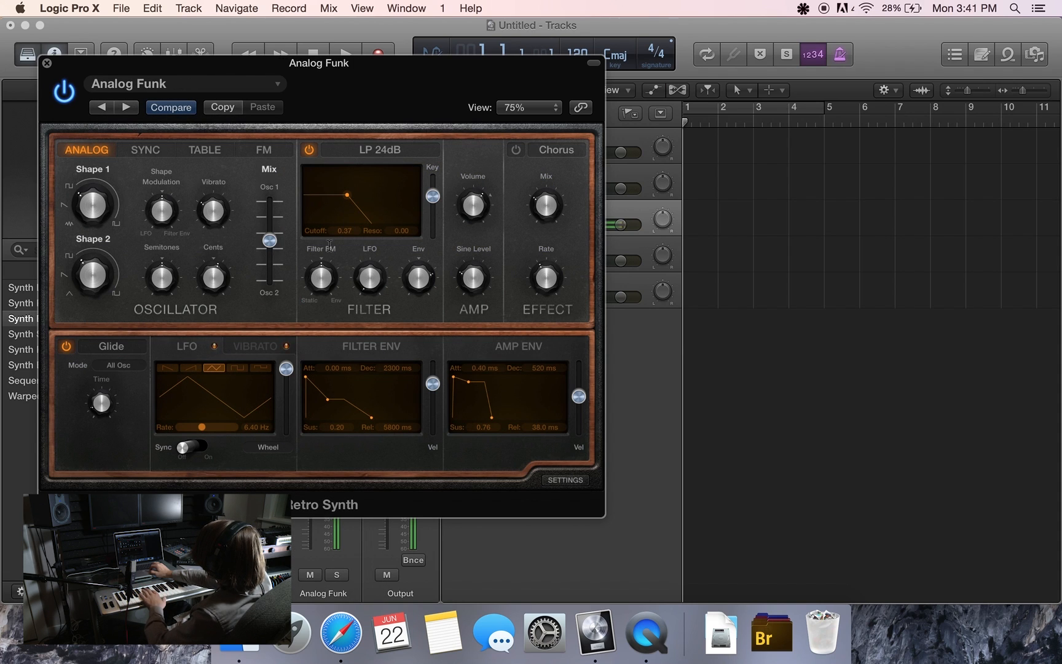
Raise Retro Synth's filter cutoff to 0.73 and turn on LFO sync with a rate of 1/4
{"action": "left_click_drag", "start_coordinate": [347, 194], "coordinate": [386, 195]}
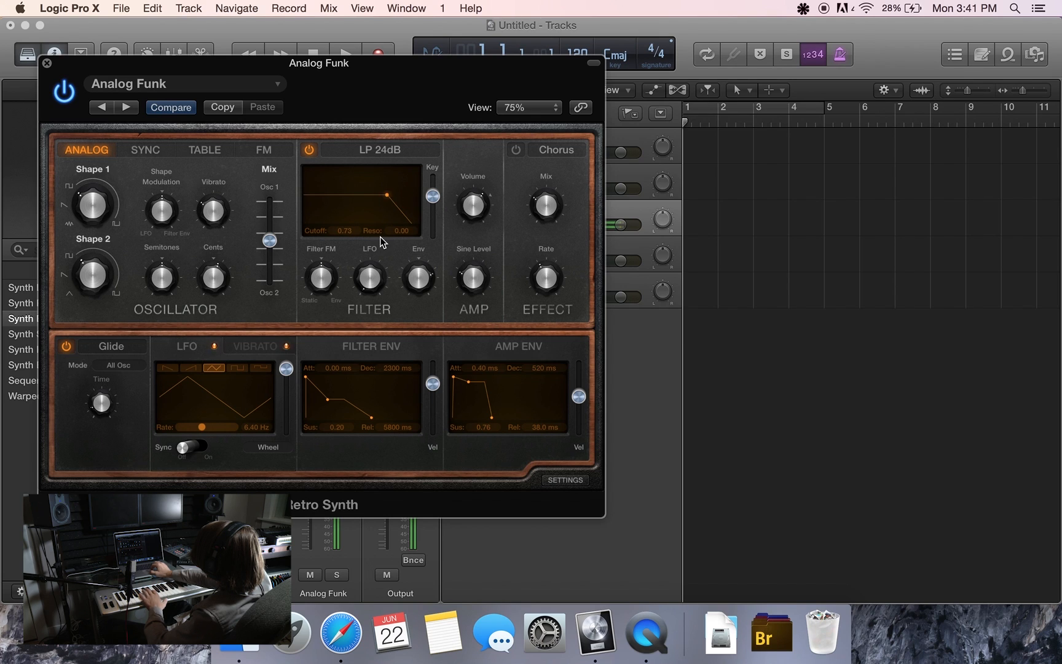
{"action": "left_click", "coordinate": [192, 447]}
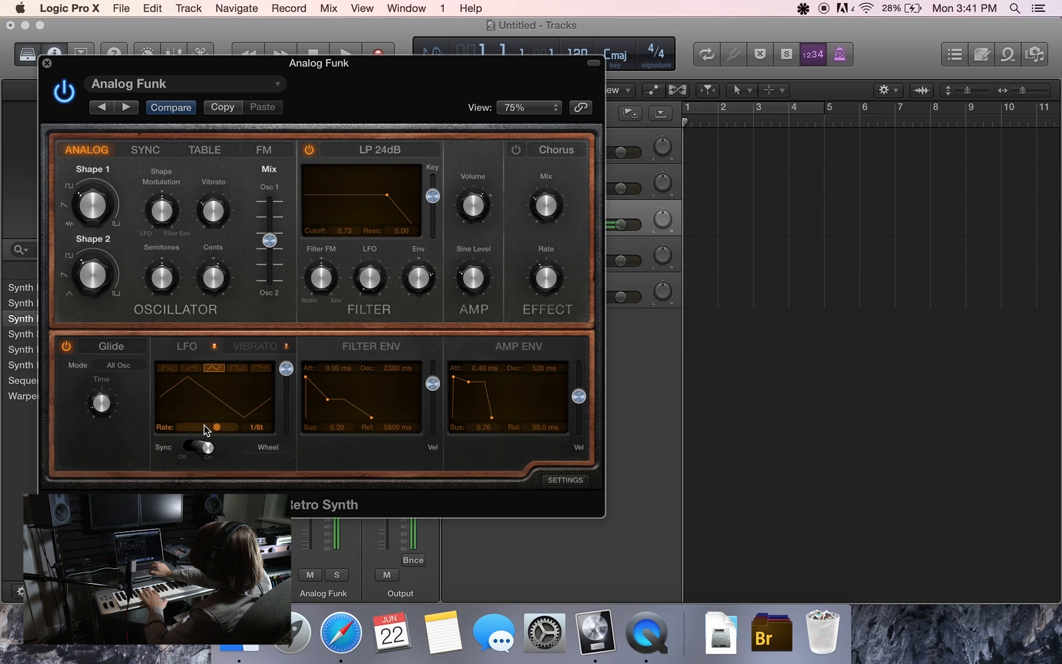
{"action": "left_click_drag", "start_coordinate": [221, 427], "coordinate": [207, 426]}
Try out the filter's LFO amount and lower the filter's key tracking to its minimum
{"action": "mouse_move", "coordinate": [385, 278]}
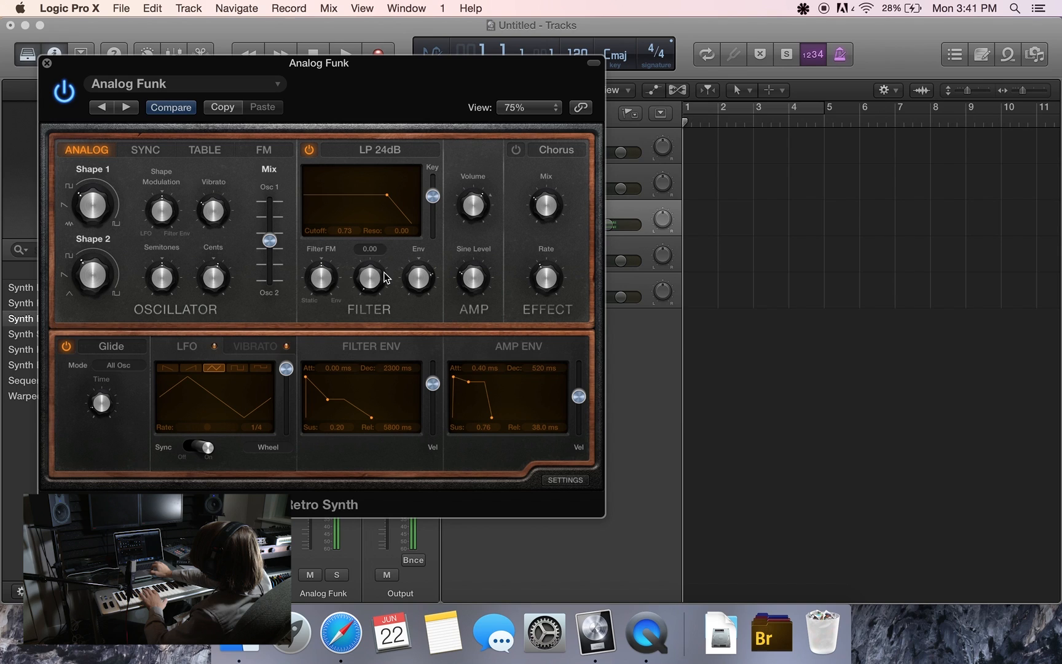
{"action": "left_click_drag", "start_coordinate": [385, 287], "coordinate": [351, 173]}
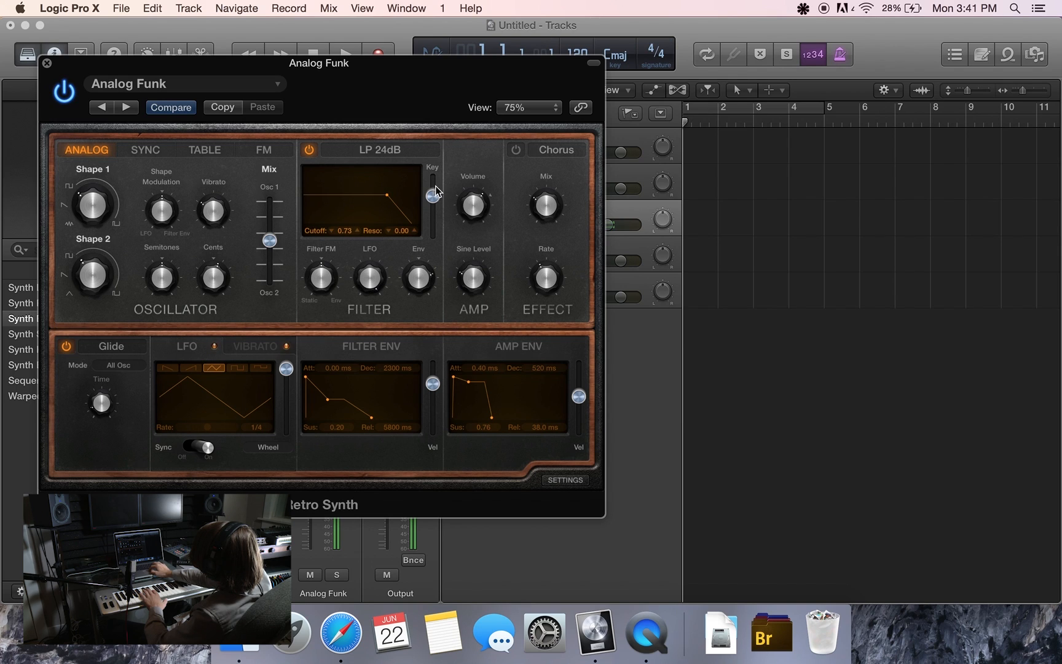
{"action": "left_click_drag", "start_coordinate": [433, 195], "coordinate": [433, 234]}
Switch Retro Synth's LFO waveform to a rising sawtooth and set its rate to 1/8
{"action": "left_click", "coordinate": [192, 368]}
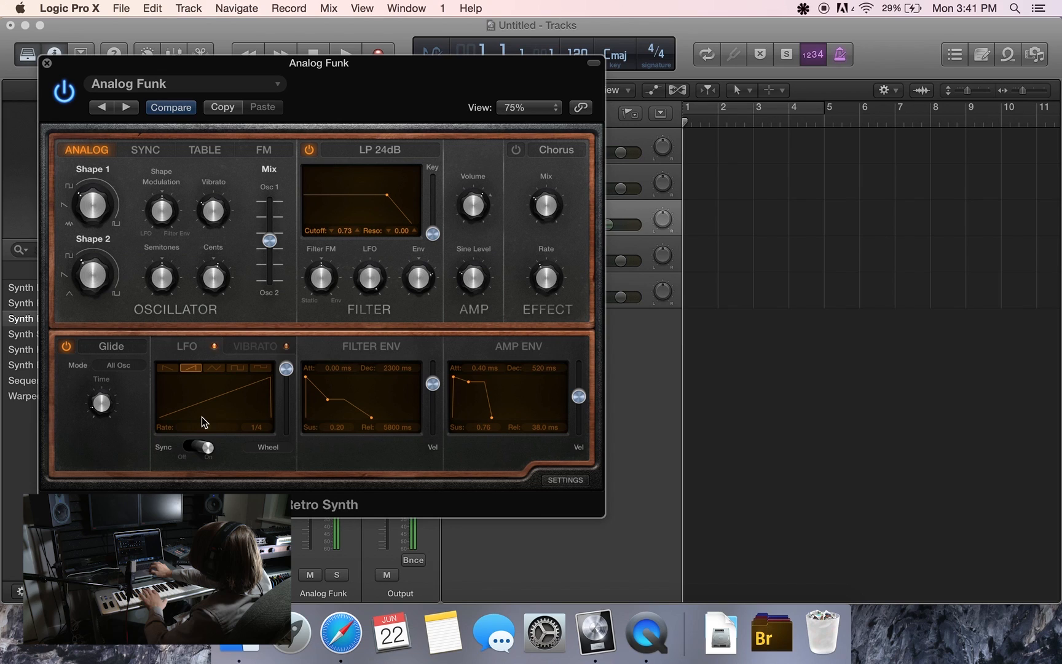
{"action": "left_click_drag", "start_coordinate": [205, 426], "coordinate": [214, 432]}
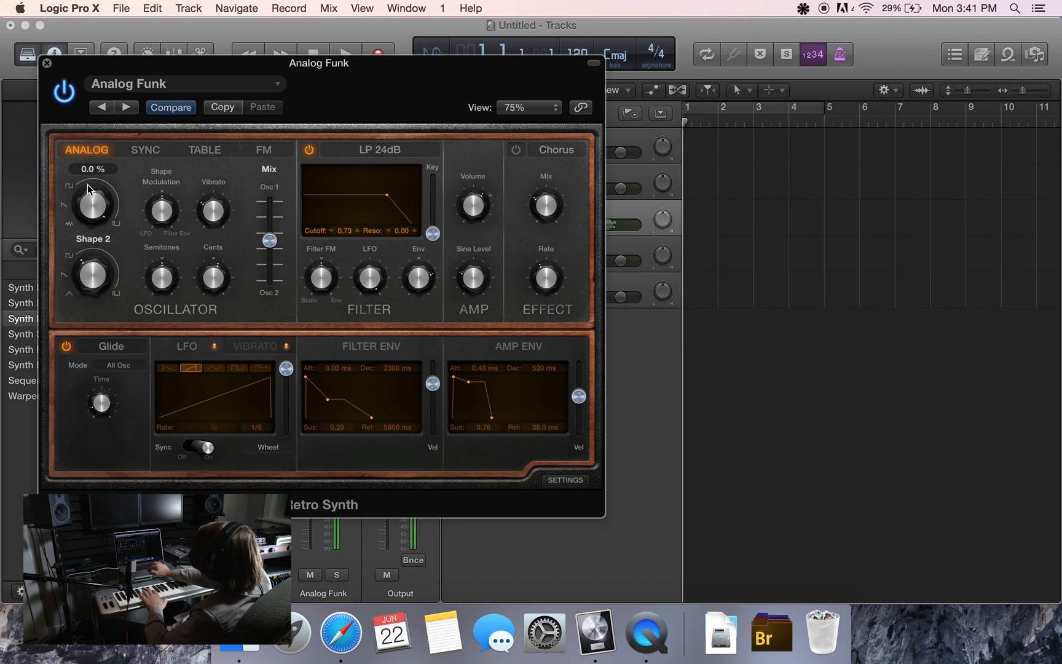
Try out the oscillator shape and the oscillator mix, and close the Retro Synth window
{"action": "left_click", "coordinate": [85, 220]}
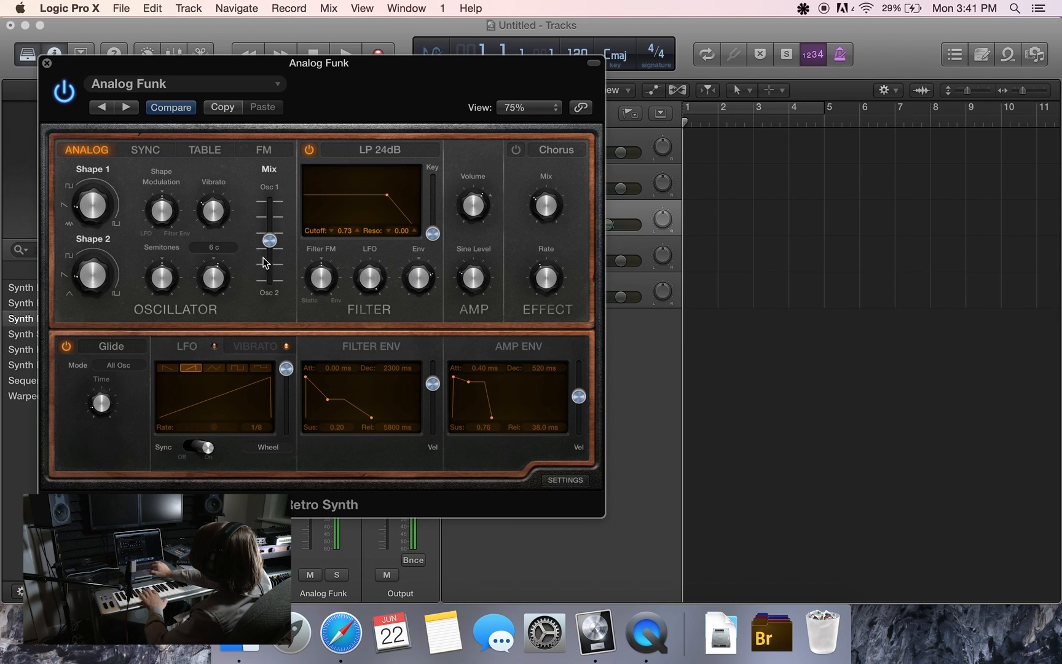
{"action": "left_click_drag", "start_coordinate": [269, 242], "coordinate": [261, 264]}
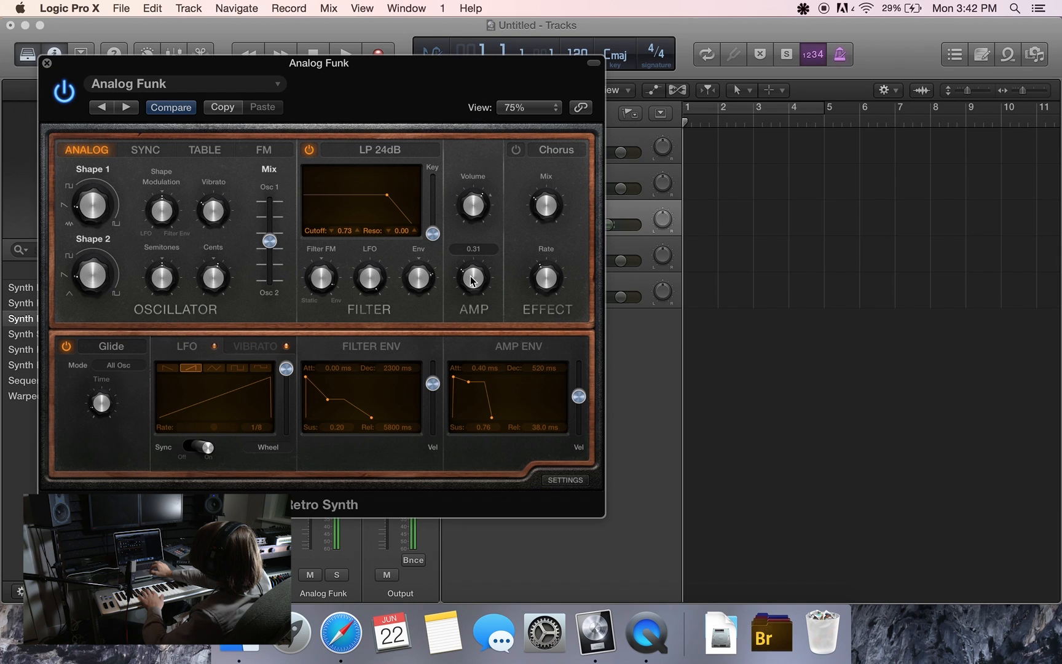
{"action": "left_click", "coordinate": [47, 63]}
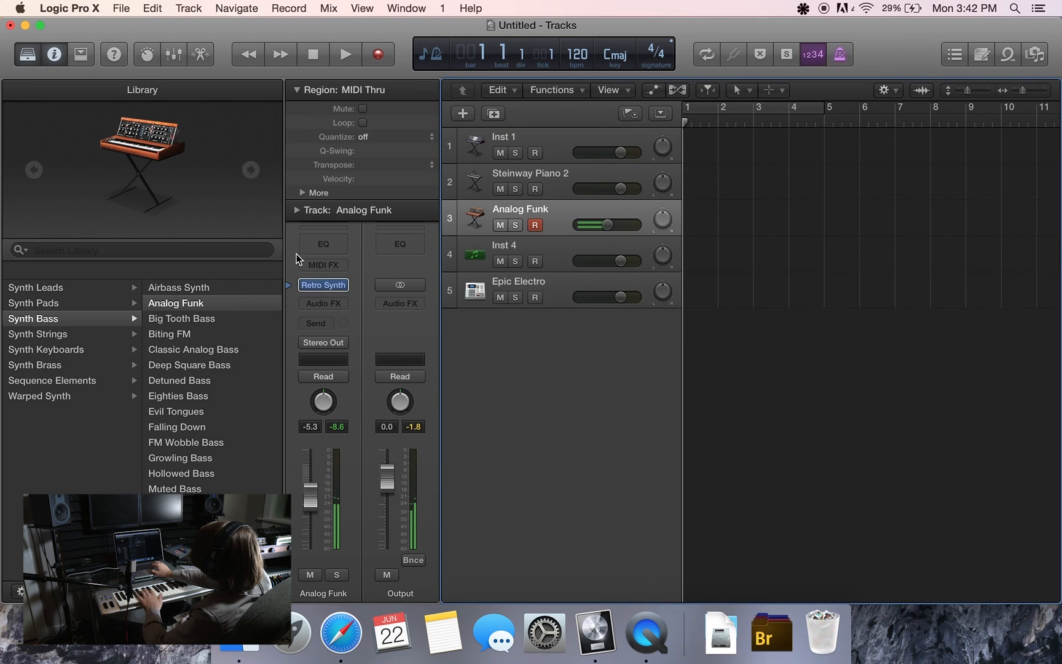
Replace Retro Synth on track 3 with ES2 in stereo and load its Acid Sawtooth preset from Synth Bass
{"action": "left_click", "coordinate": [344, 286]}
{"action": "mouse_move", "coordinate": [346, 401]}
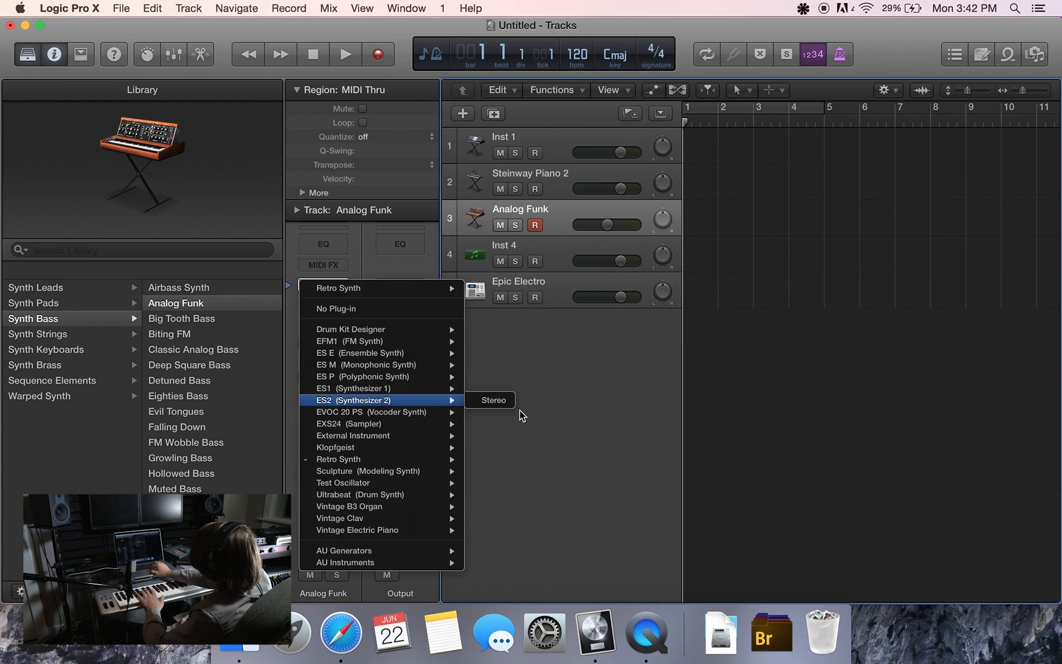
{"action": "left_click", "coordinate": [499, 401]}
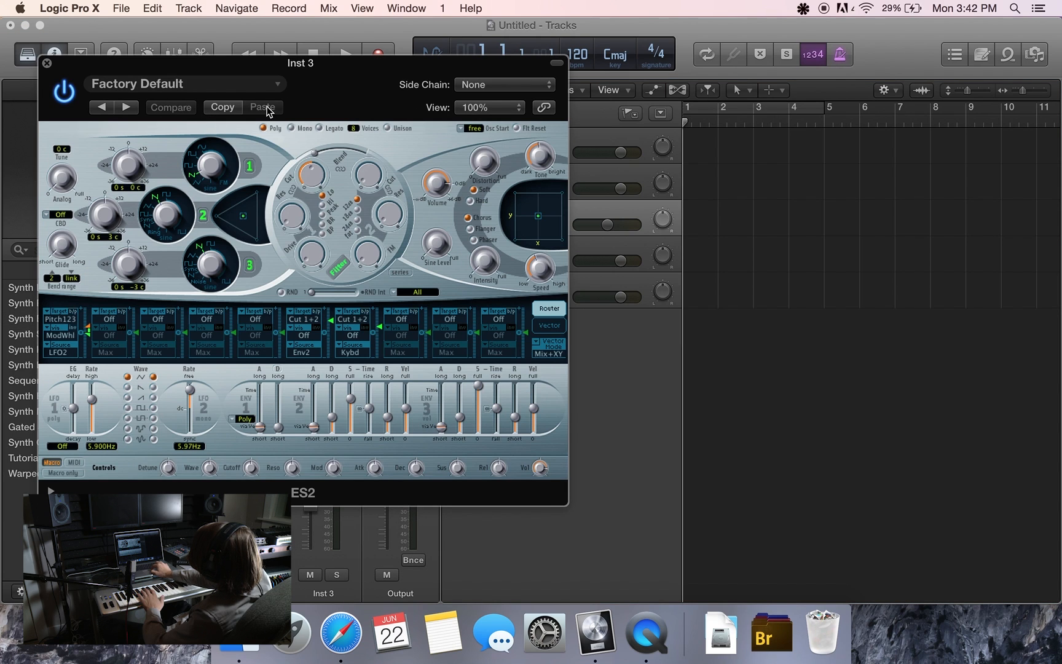
{"action": "left_click", "coordinate": [255, 85]}
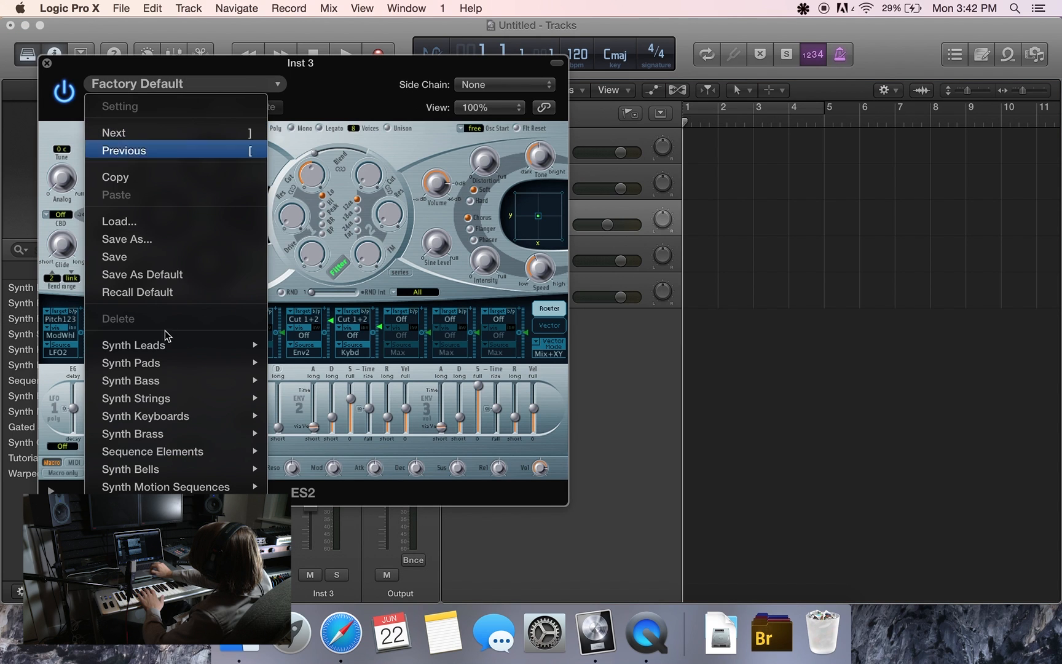
{"action": "mouse_move", "coordinate": [140, 377]}
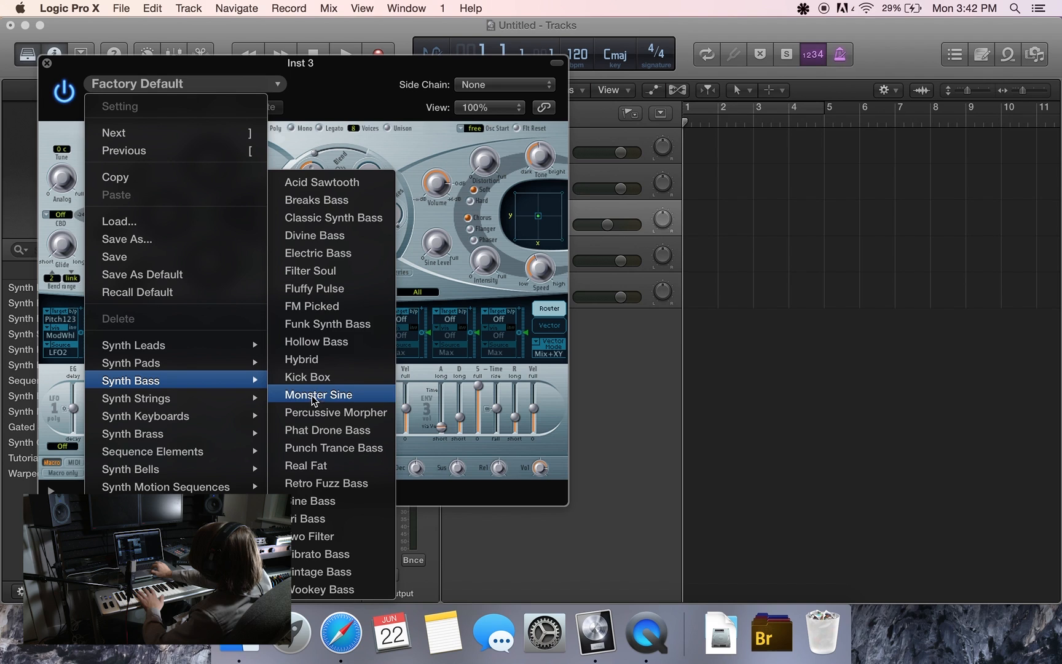
{"action": "left_click", "coordinate": [317, 182]}
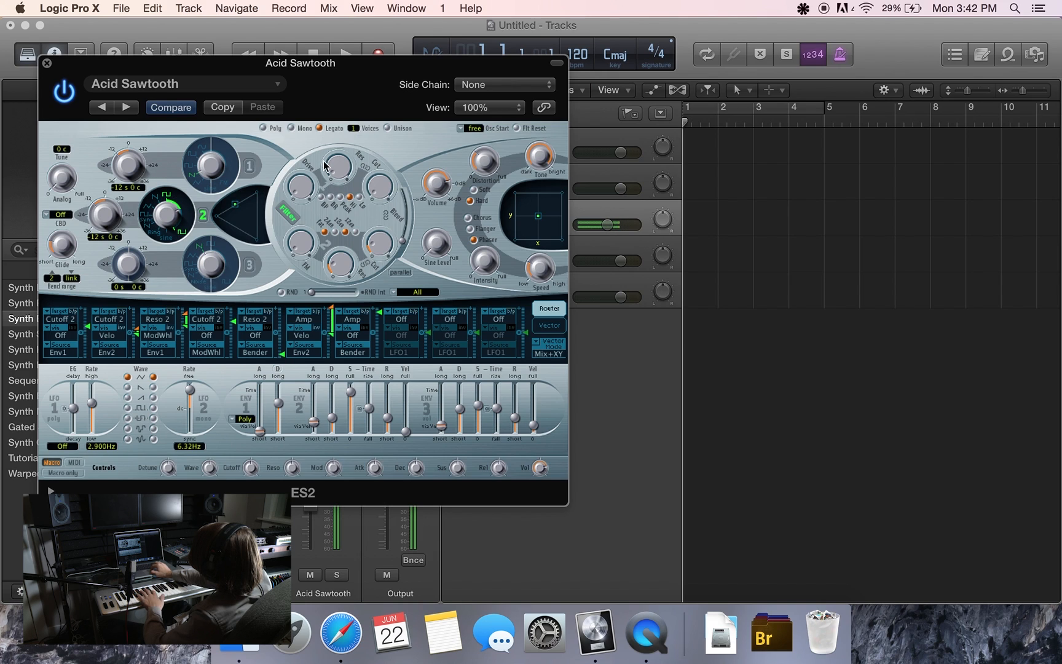
Raise the cutoff of ES2's filter 2 and set the source of the sixth router slot, targeting Amp, to LFO2
{"action": "left_click_drag", "start_coordinate": [379, 244], "coordinate": [365, 191]}
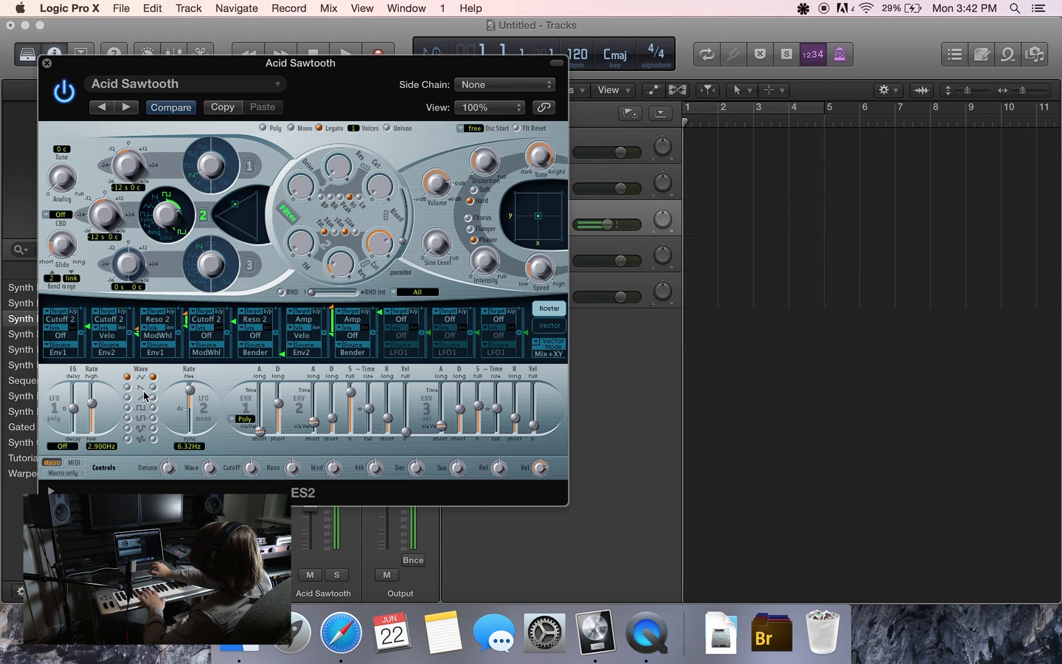
{"action": "left_click", "coordinate": [306, 324]}
{"action": "left_click", "coordinate": [306, 320]}
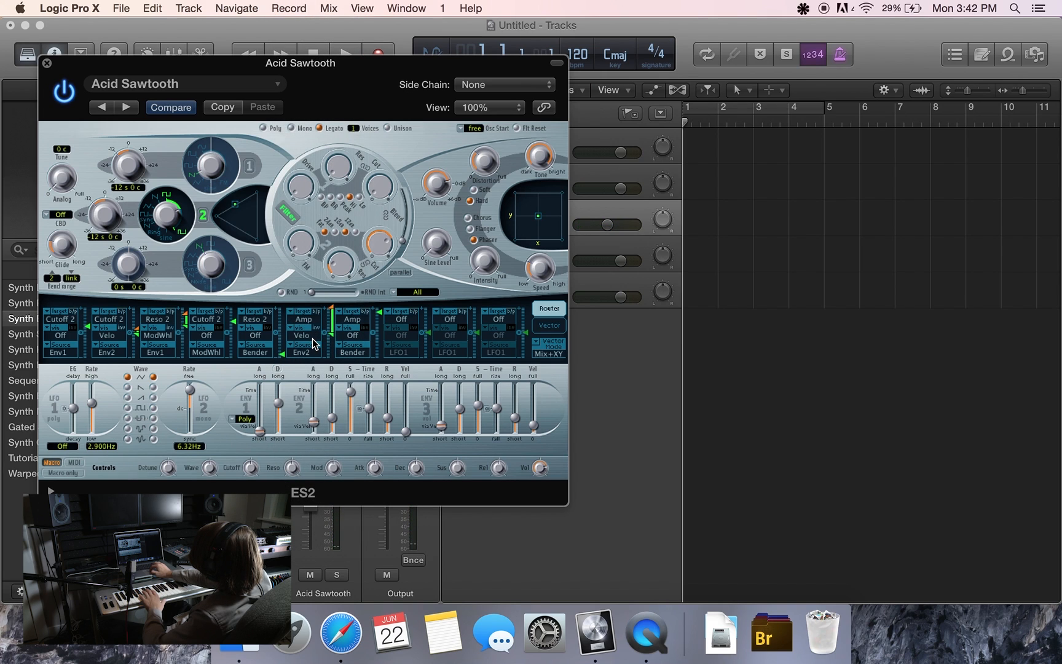
{"action": "left_click", "coordinate": [315, 343]}
{"action": "left_click", "coordinate": [311, 342]}
{"action": "left_click", "coordinate": [310, 351]}
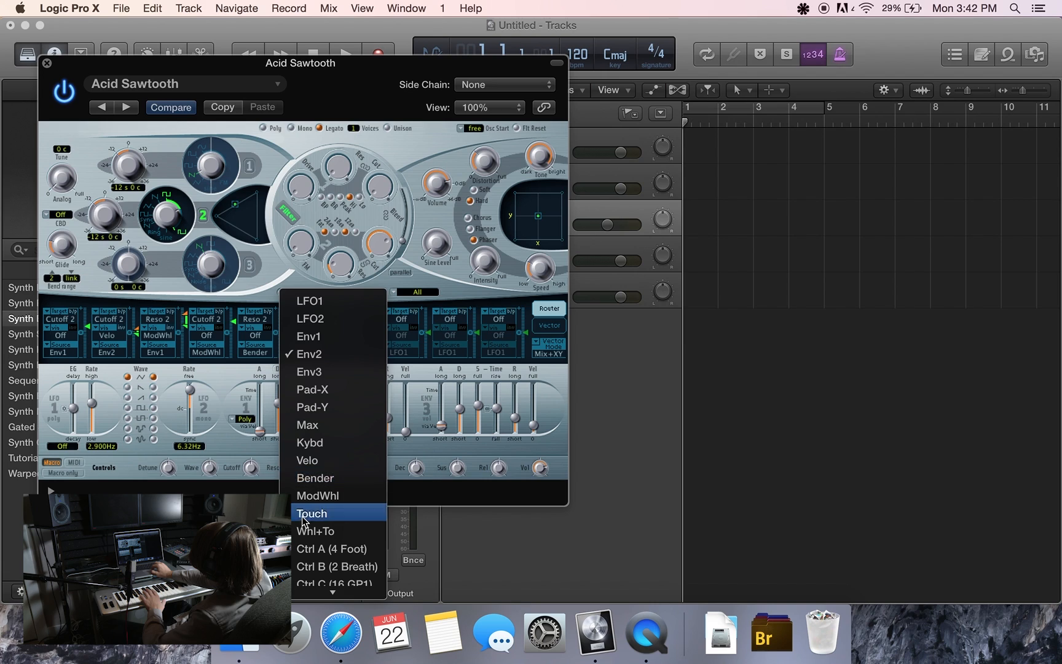
{"action": "left_click", "coordinate": [312, 318]}
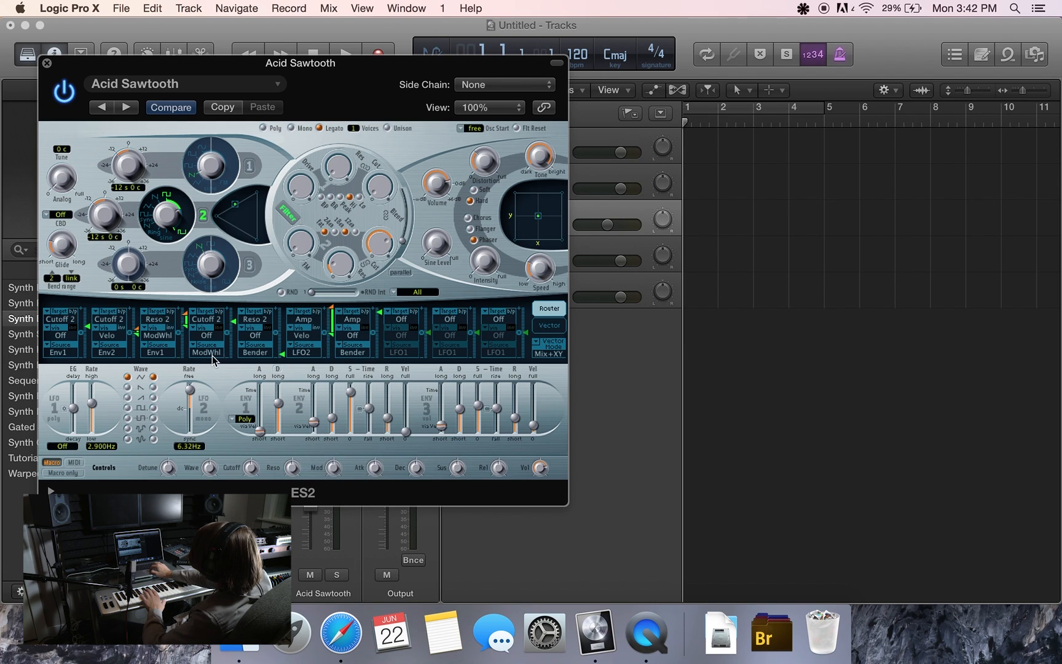
Set both ES2 LFO waveforms to the second option, the sawtooth, and sync LFO 2's rate to 1/8
{"action": "left_click_drag", "start_coordinate": [194, 390], "coordinate": [193, 417]}
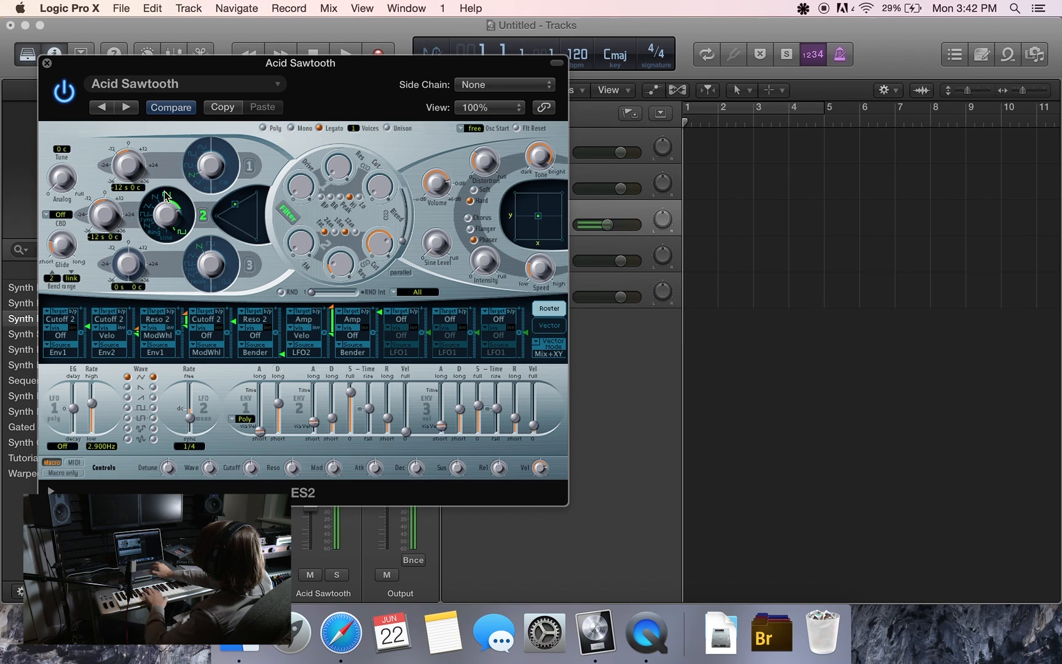
{"action": "left_click", "coordinate": [127, 387]}
{"action": "left_click", "coordinate": [153, 388]}
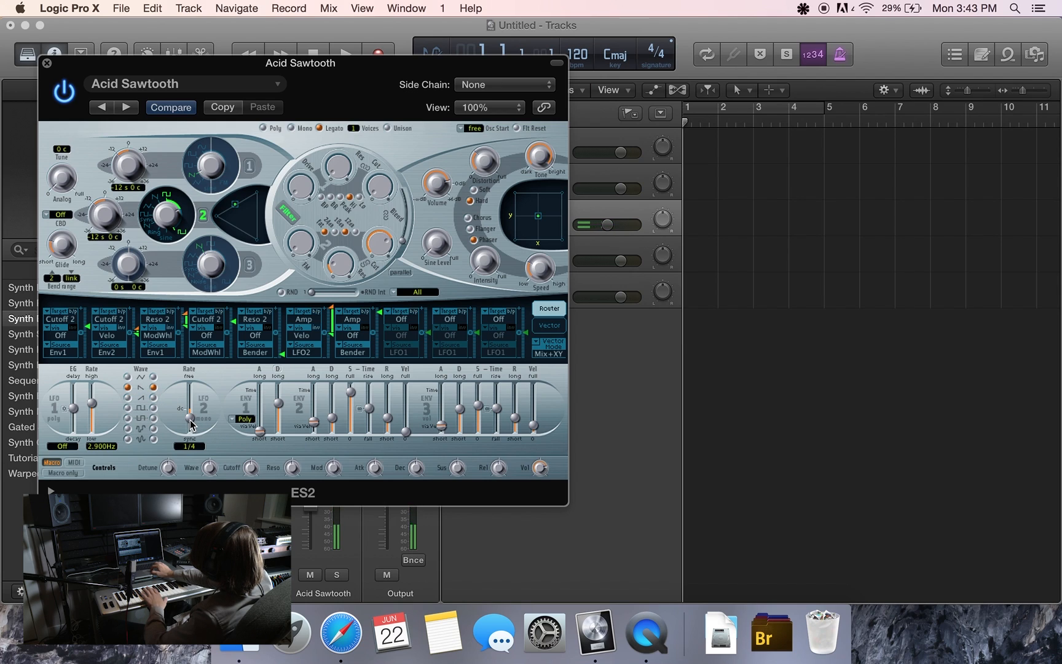
{"action": "left_click_drag", "start_coordinate": [191, 422], "coordinate": [191, 418]}
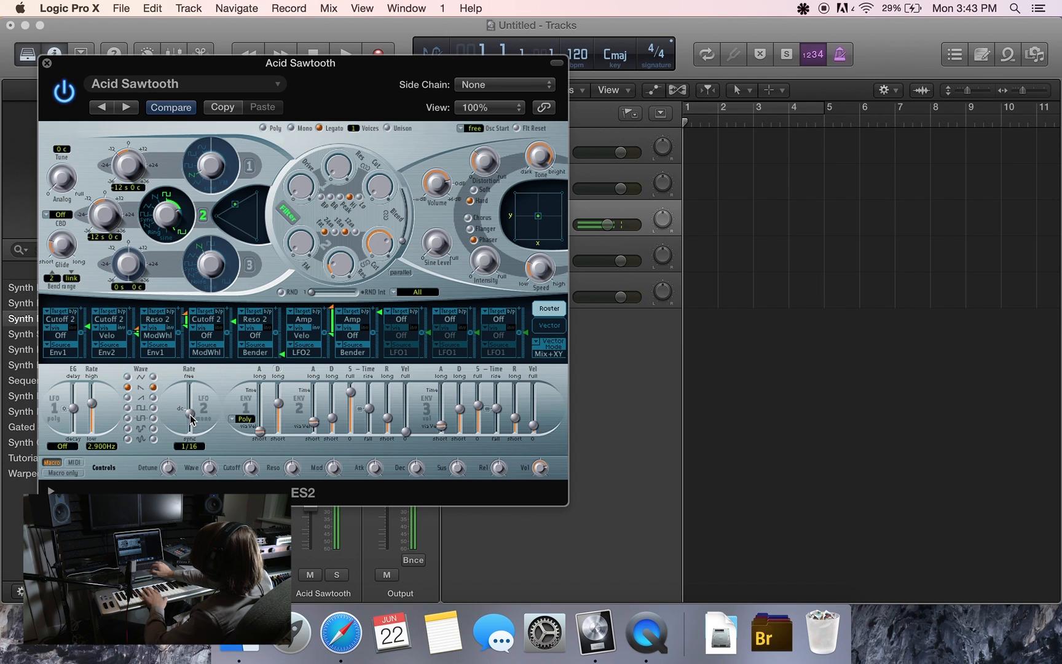
{"action": "left_click_drag", "start_coordinate": [190, 418], "coordinate": [191, 420]}
Increase the FM amount of ES2's filter 2
{"action": "left_click_drag", "start_coordinate": [306, 244], "coordinate": [306, 231]}
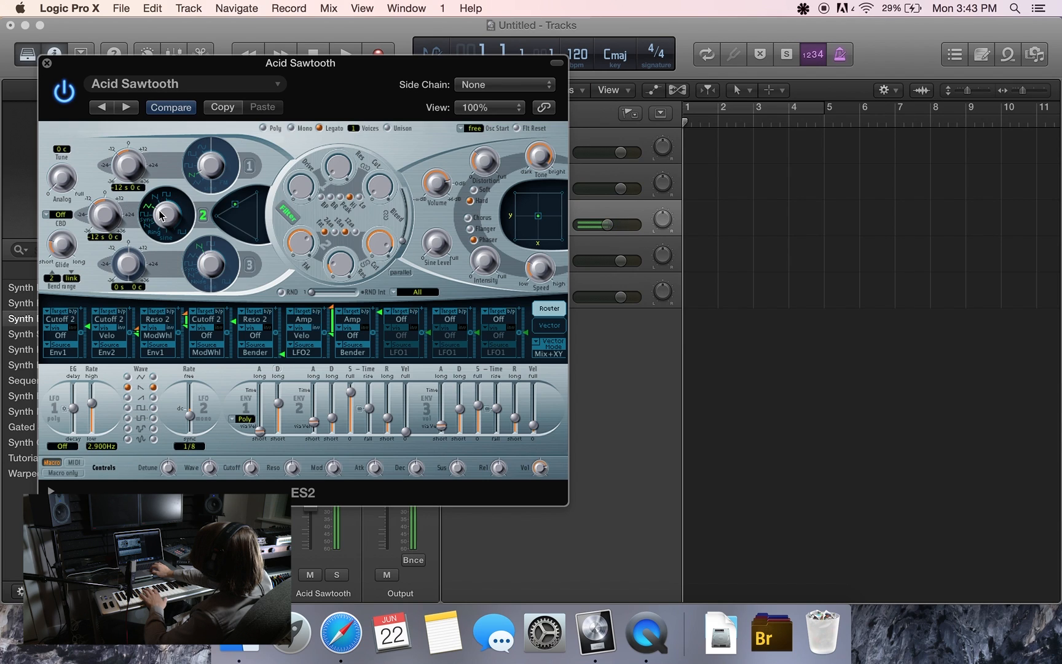
Set ES2's oscillator 2 waveform to the square wave and adjust the resonance of filter 2
{"action": "left_click_drag", "start_coordinate": [158, 197], "coordinate": [160, 233]}
{"action": "left_click_drag", "start_coordinate": [165, 194], "coordinate": [153, 168]}
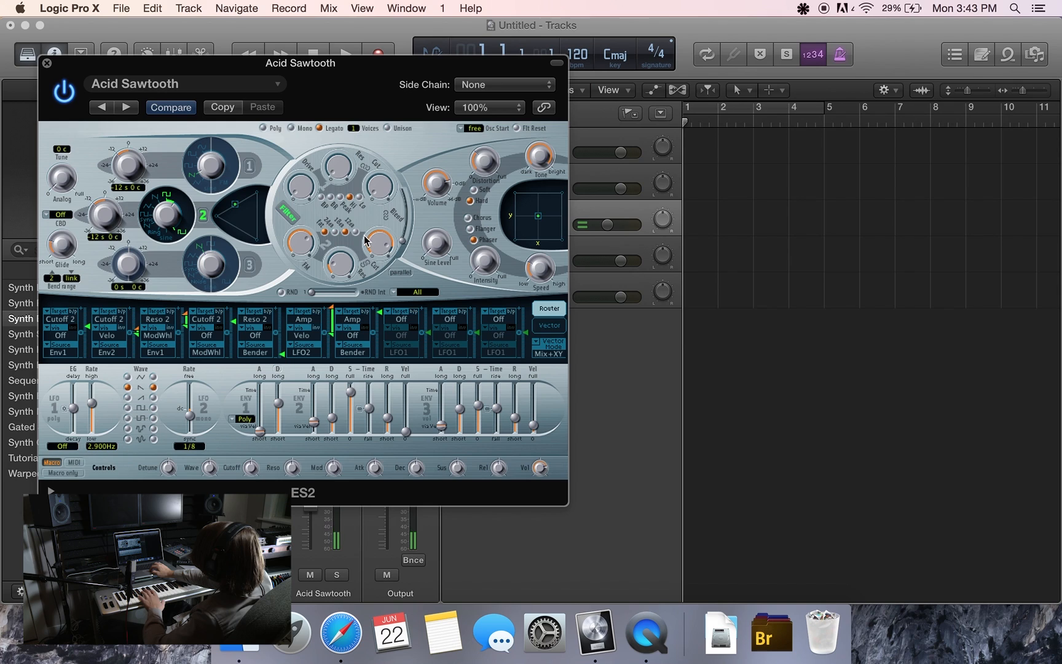
{"action": "left_click_drag", "start_coordinate": [342, 272], "coordinate": [379, 217]}
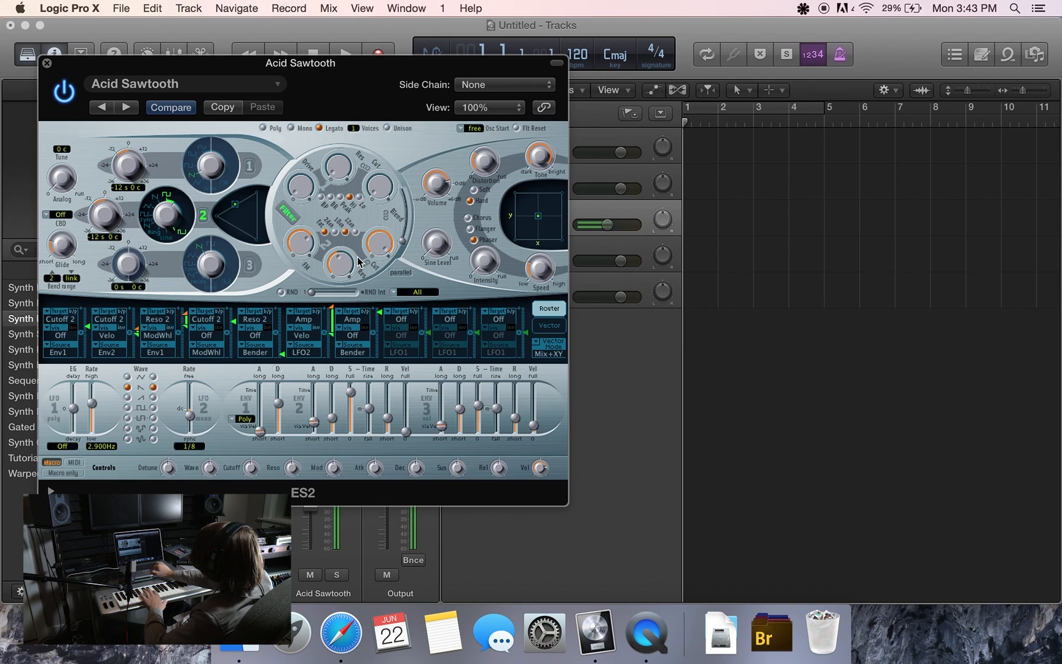
Turn the FM amount of ES2's filter 2 down to zero, lengthen envelope 3's release slightly and close the instrument
{"action": "left_click_drag", "start_coordinate": [295, 241], "coordinate": [295, 347]}
{"action": "left_click_drag", "start_coordinate": [335, 281], "coordinate": [332, 301]}
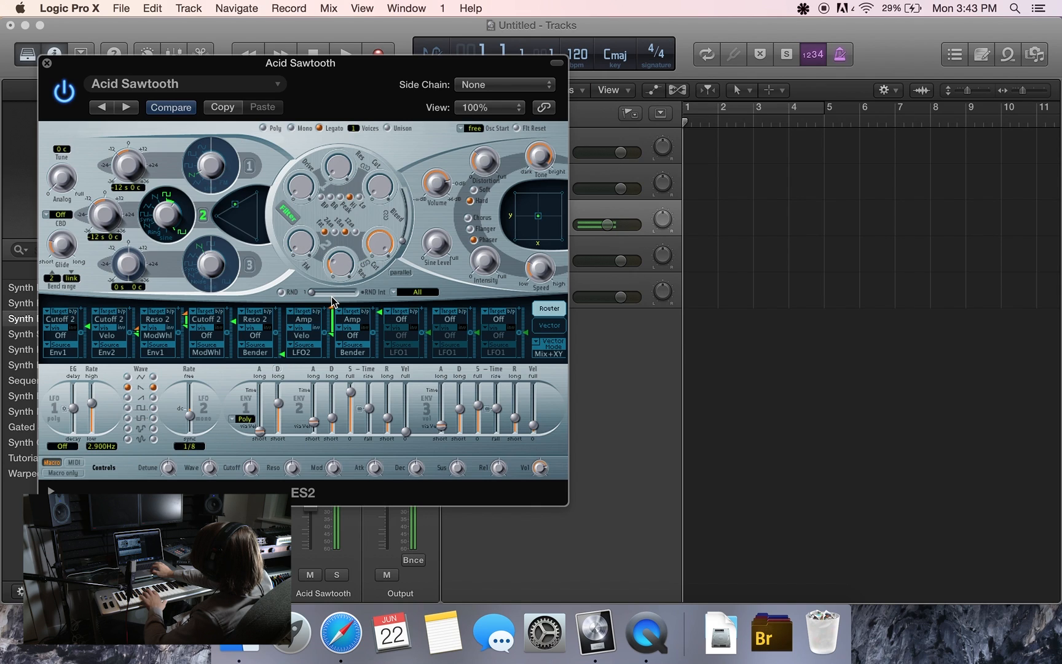
{"action": "left_click_drag", "start_coordinate": [515, 422], "coordinate": [515, 418]}
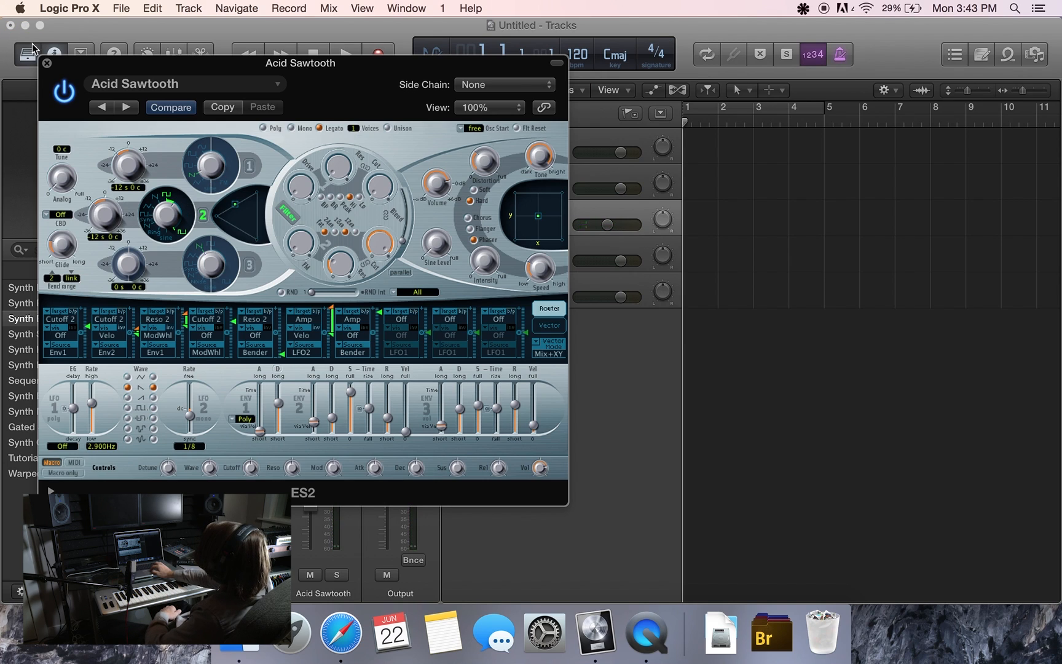
{"action": "left_click", "coordinate": [47, 63]}
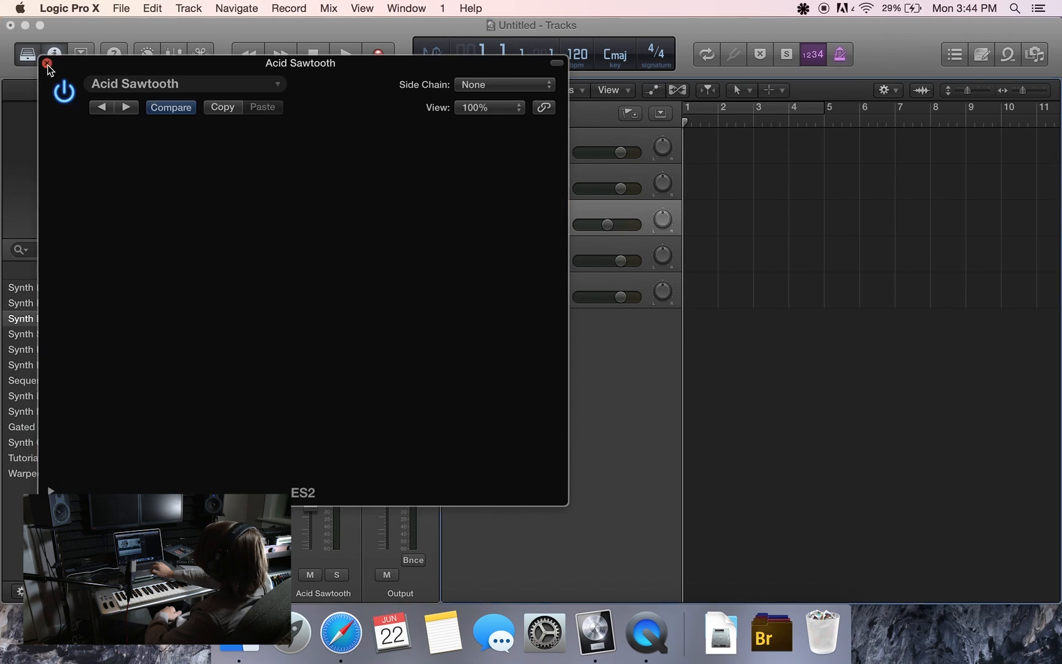
Record a two-bar pattern of eight evenly spaced C1 drum hits on the Epic Electro track, starting at bar 1
{"action": "left_click", "coordinate": [550, 248]}
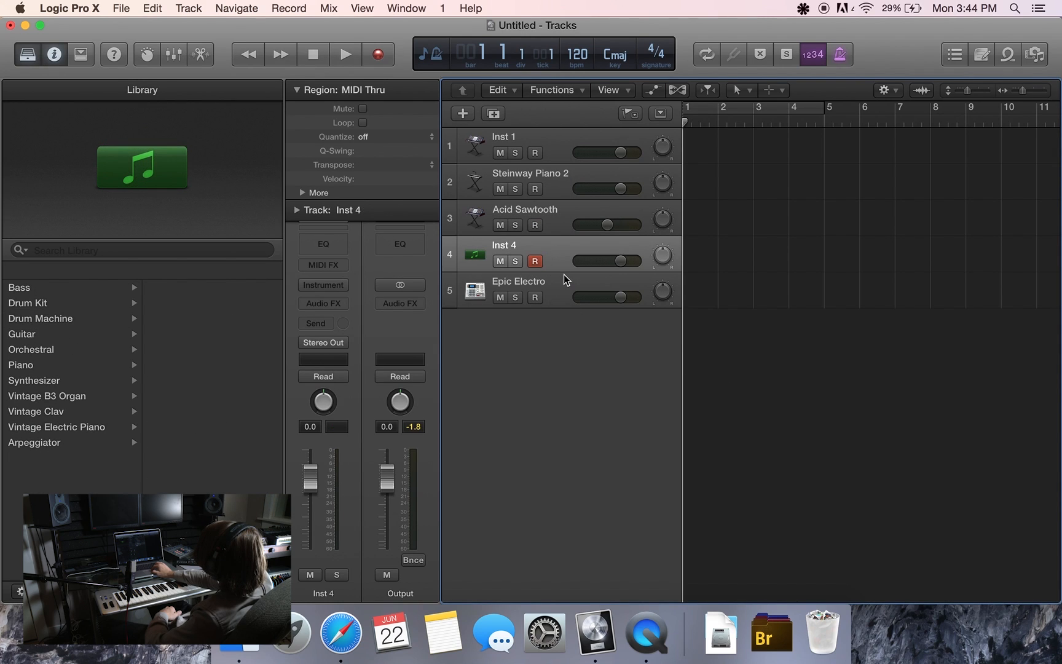
{"action": "left_click", "coordinate": [559, 291]}
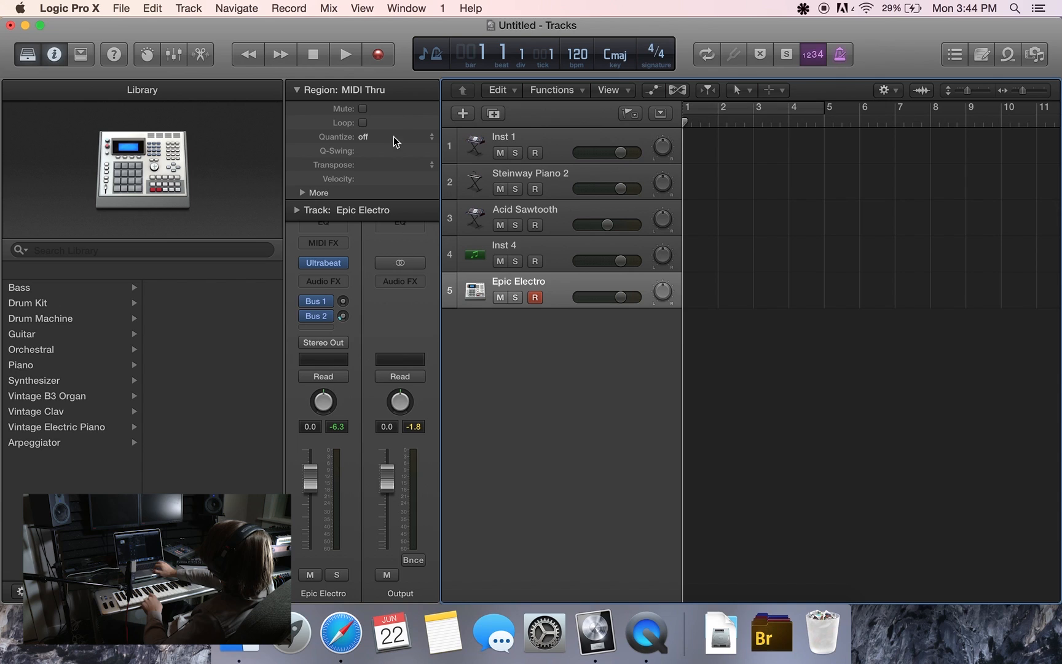
{"action": "left_click", "coordinate": [380, 55]}
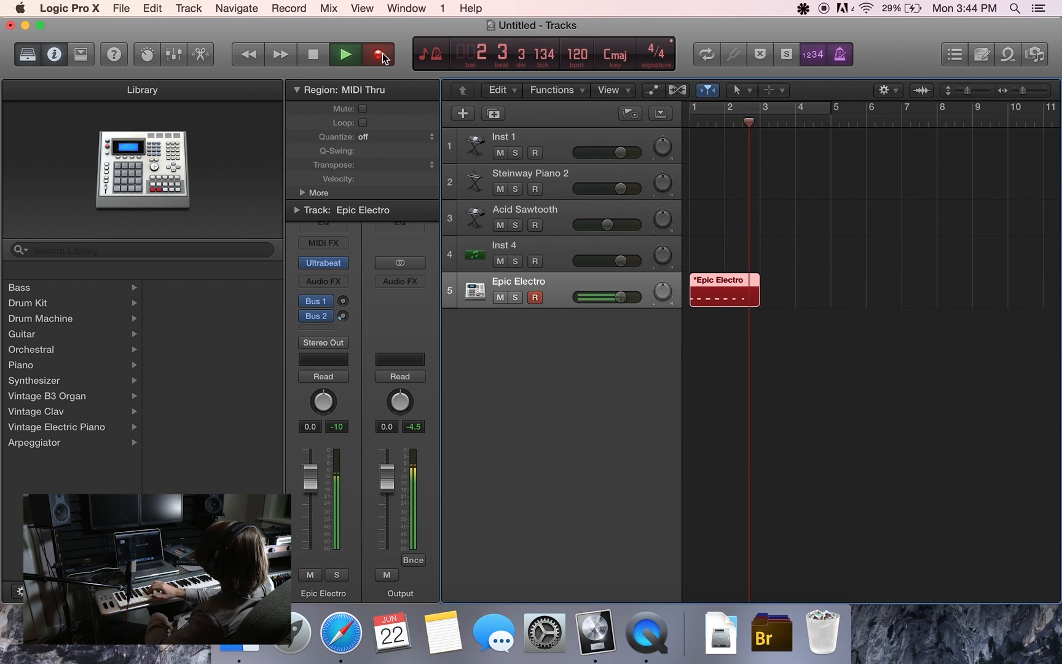
{"action": "key", "text": "space"}
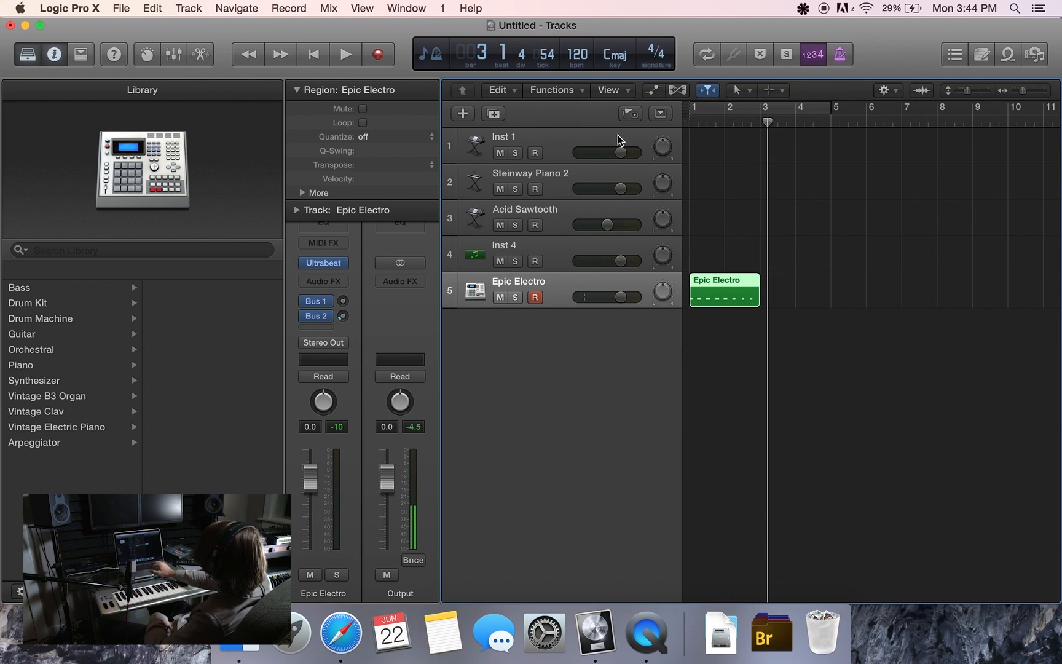
Open the recorded Epic Electro region in the Piano Roll and quantize all its notes to 1/16
{"action": "double_click", "coordinate": [727, 292]}
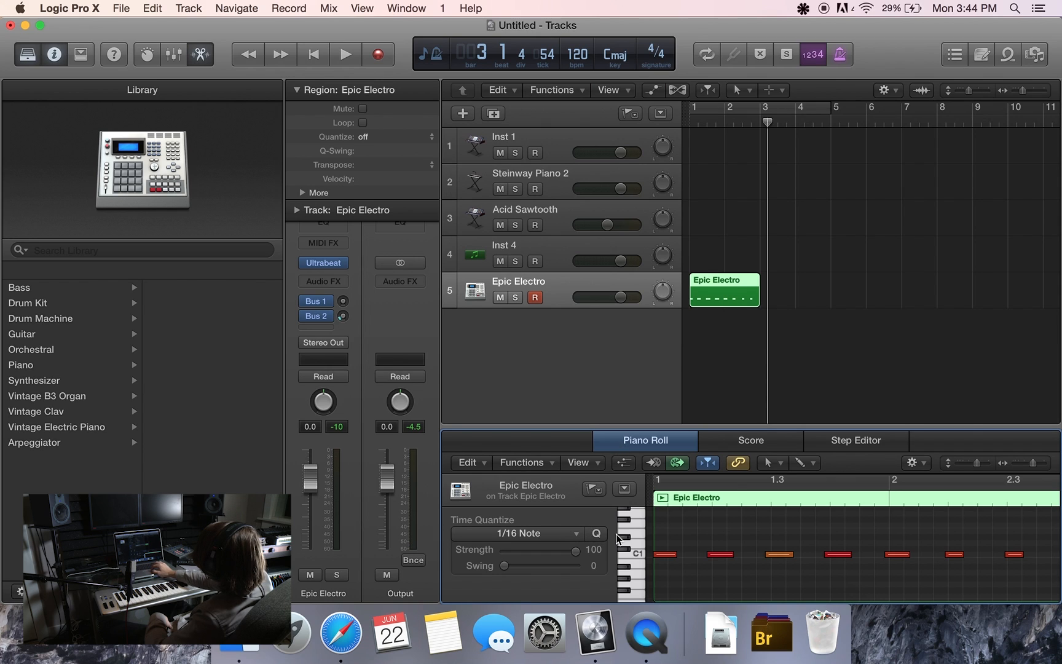
{"action": "key", "text": "super+a"}
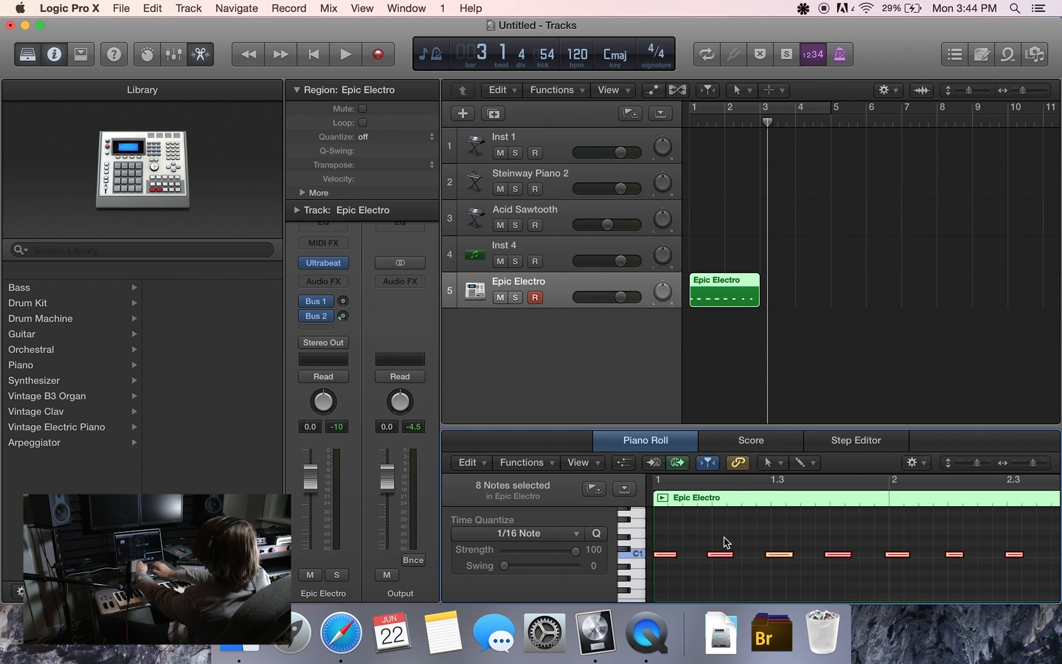
{"action": "left_click", "coordinate": [596, 533]}
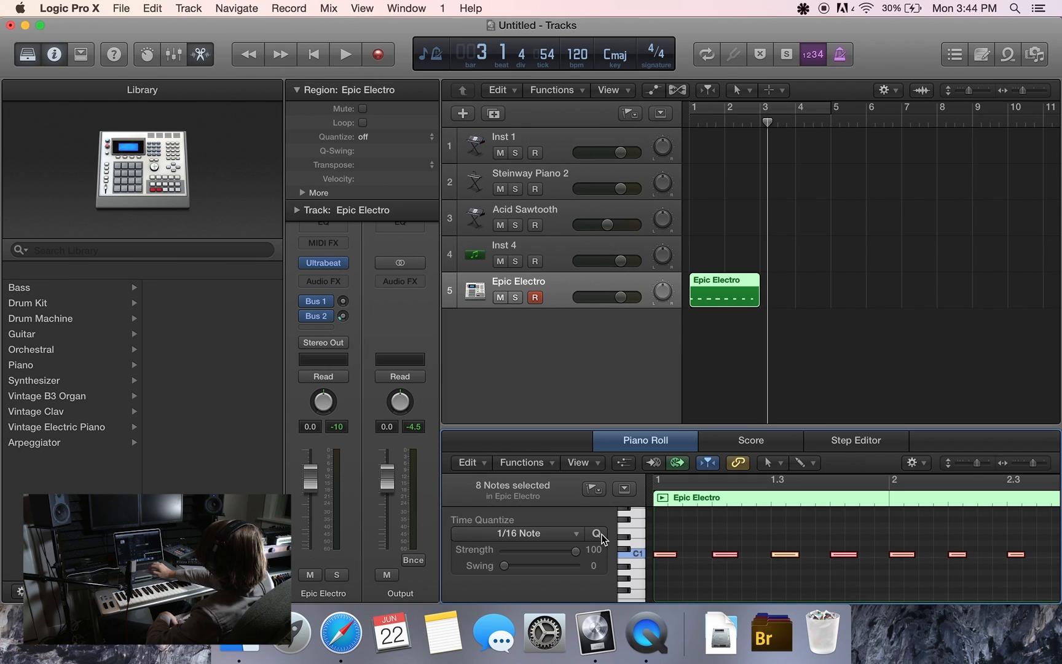
Play the quantized drum pattern from bar 1 and loop its region up to the start of bar 7
{"action": "left_click", "coordinate": [687, 132]}
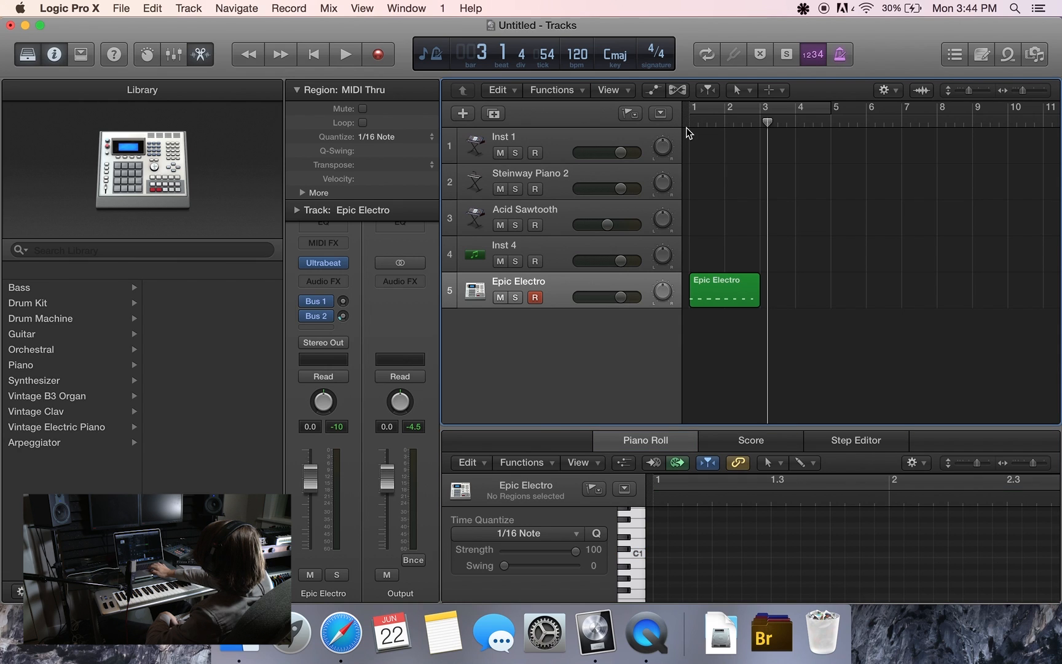
{"action": "left_click", "coordinate": [687, 130]}
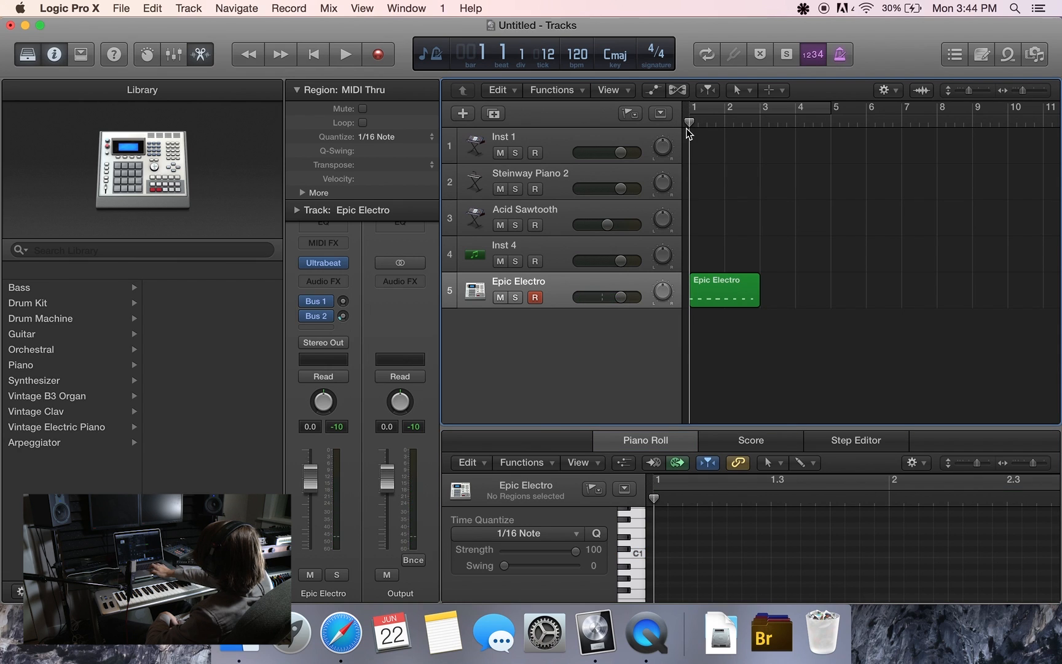
{"action": "key", "text": "space"}
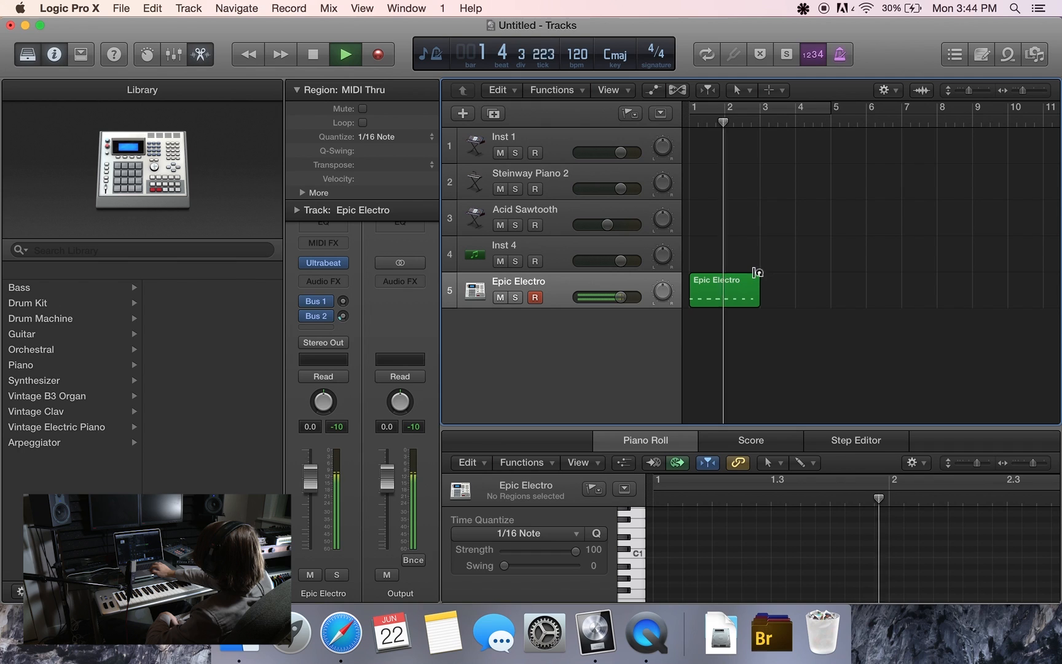
{"action": "left_click_drag", "start_coordinate": [757, 272], "coordinate": [903, 279]}
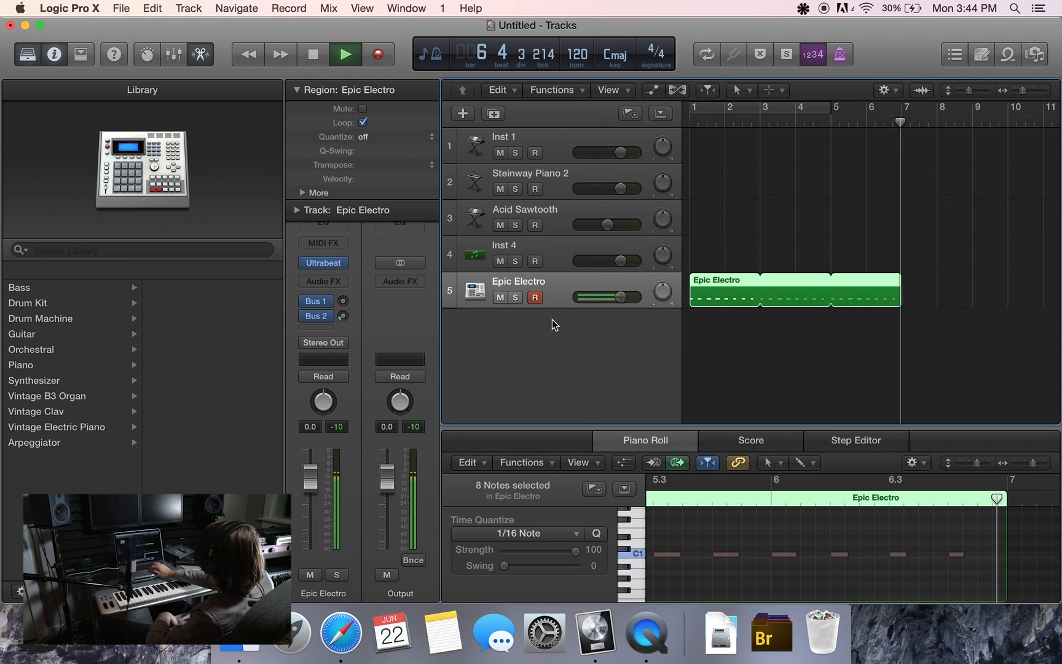
{"action": "key", "text": "space"}
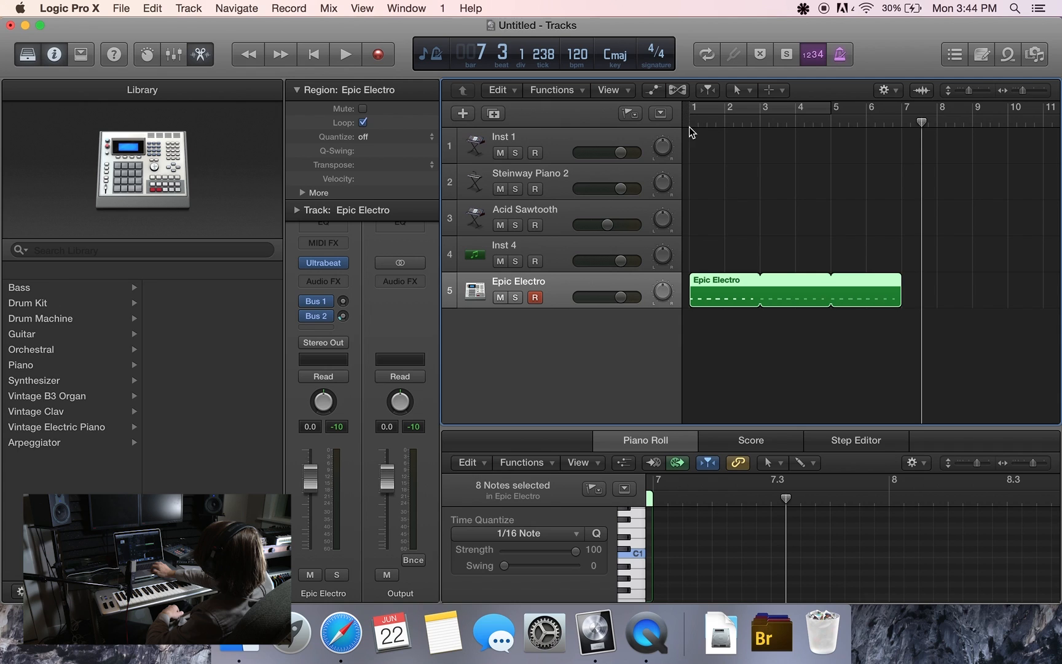
Record a second, faster C1 drum pattern on the Epic Electro track from bar 7 to just before bar 10
{"action": "left_click_drag", "start_coordinate": [763, 125], "coordinate": [902, 126]}
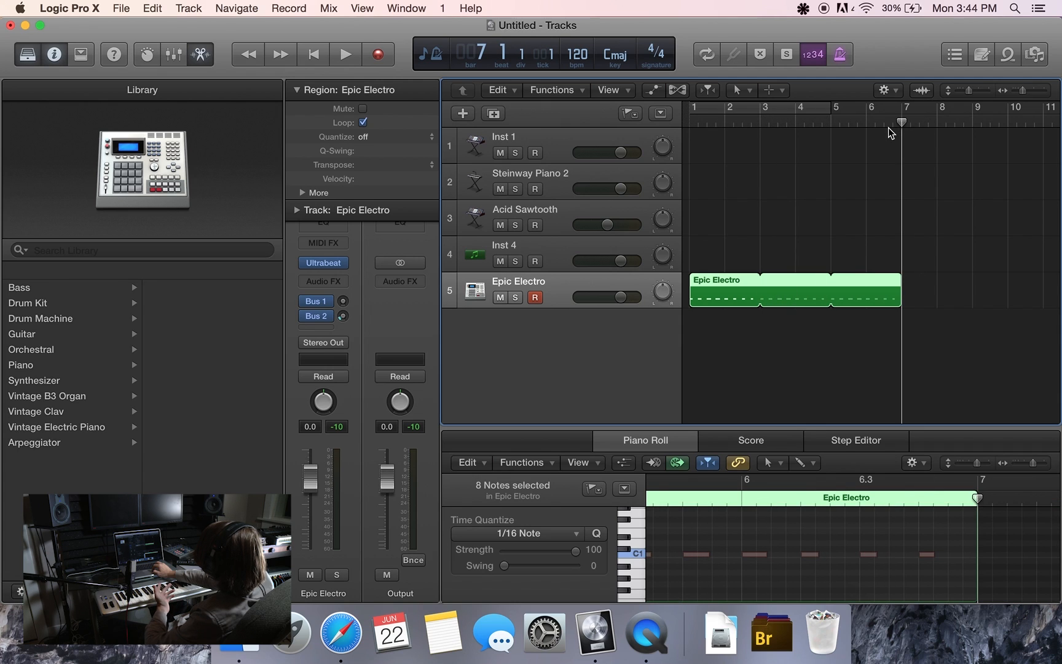
{"action": "left_click", "coordinate": [839, 125]}
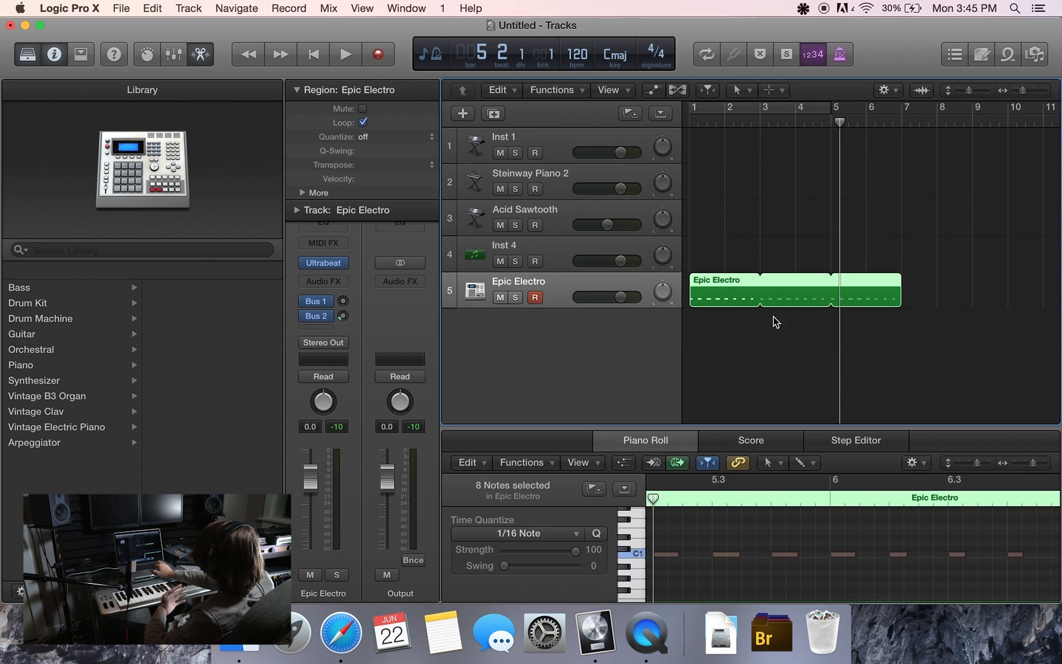
{"action": "left_click_drag", "start_coordinate": [887, 119], "coordinate": [912, 123]}
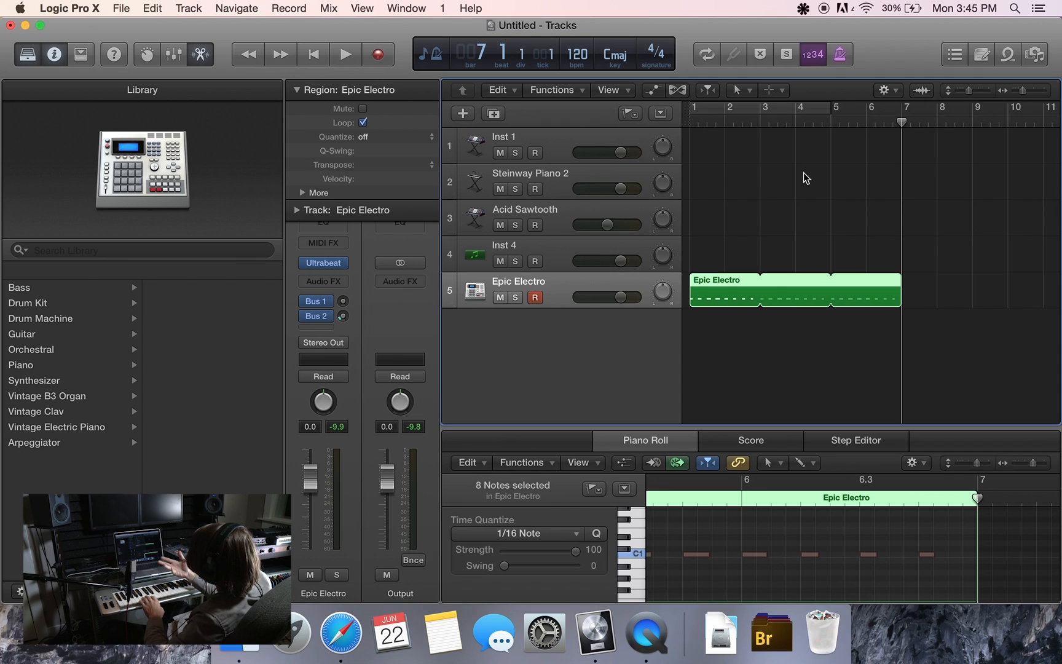
{"action": "left_click", "coordinate": [372, 62]}
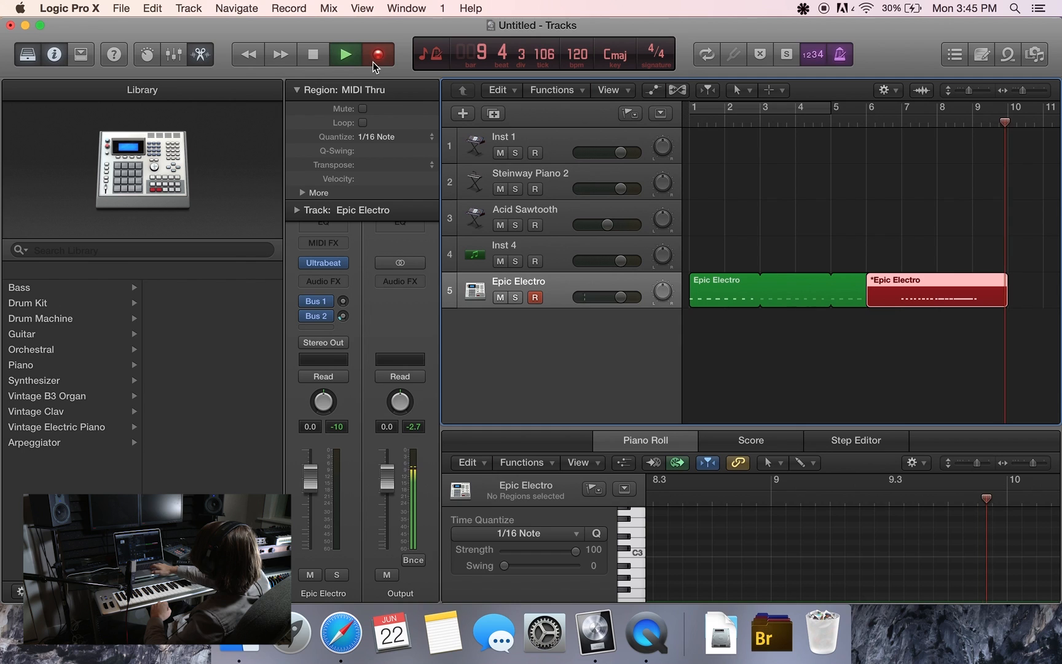
{"action": "key", "text": "space"}
{"action": "left_click", "coordinate": [751, 615]}
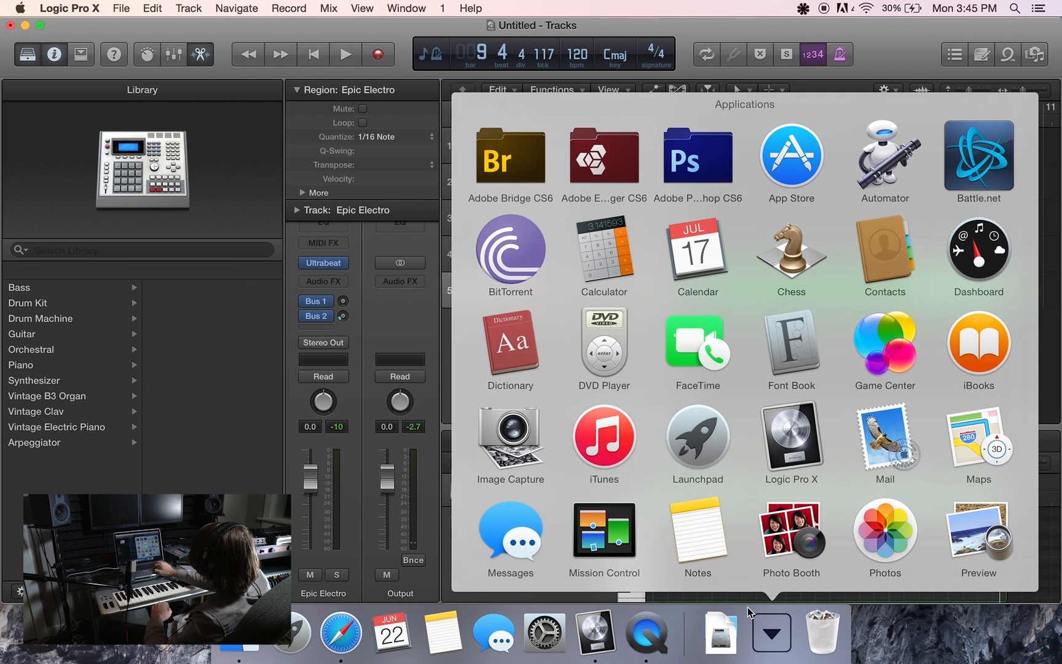
{"action": "left_click", "coordinate": [763, 628]}
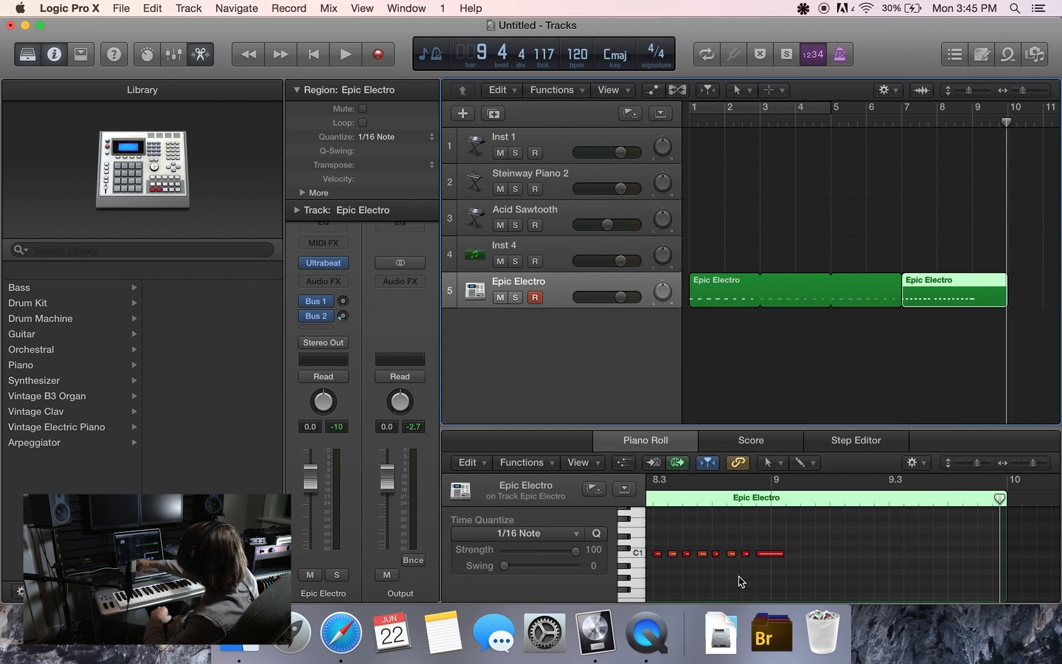
Select all notes in both Epic Electro regions and apply 1/16 note quantization
{"action": "key", "text": "super+a"}
{"action": "left_click", "coordinate": [594, 533]}
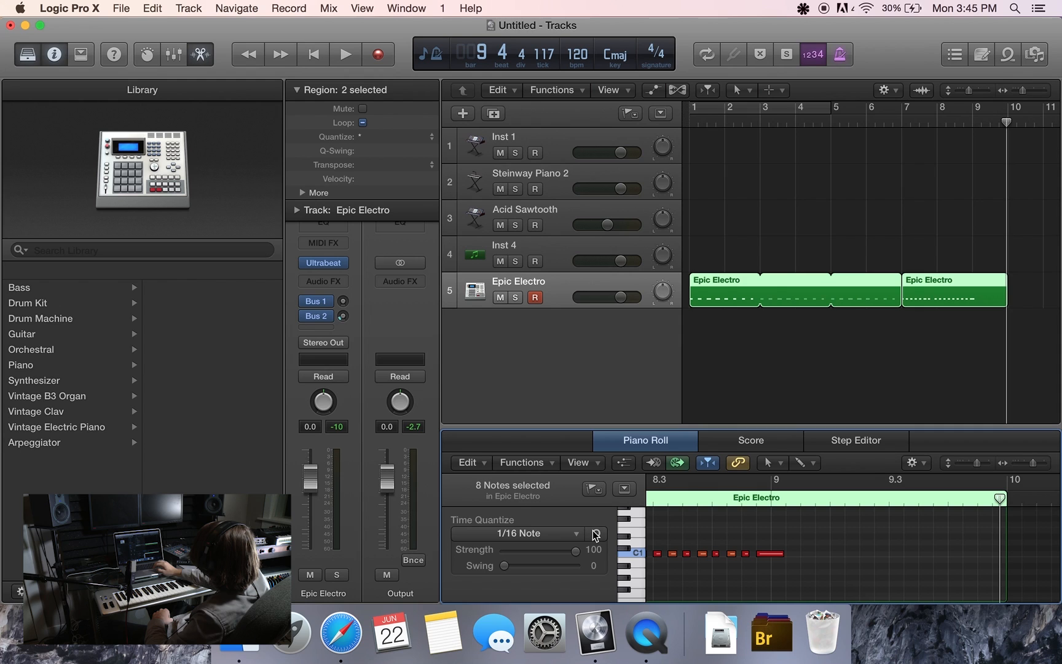
{"action": "right_click", "coordinate": [721, 540]}
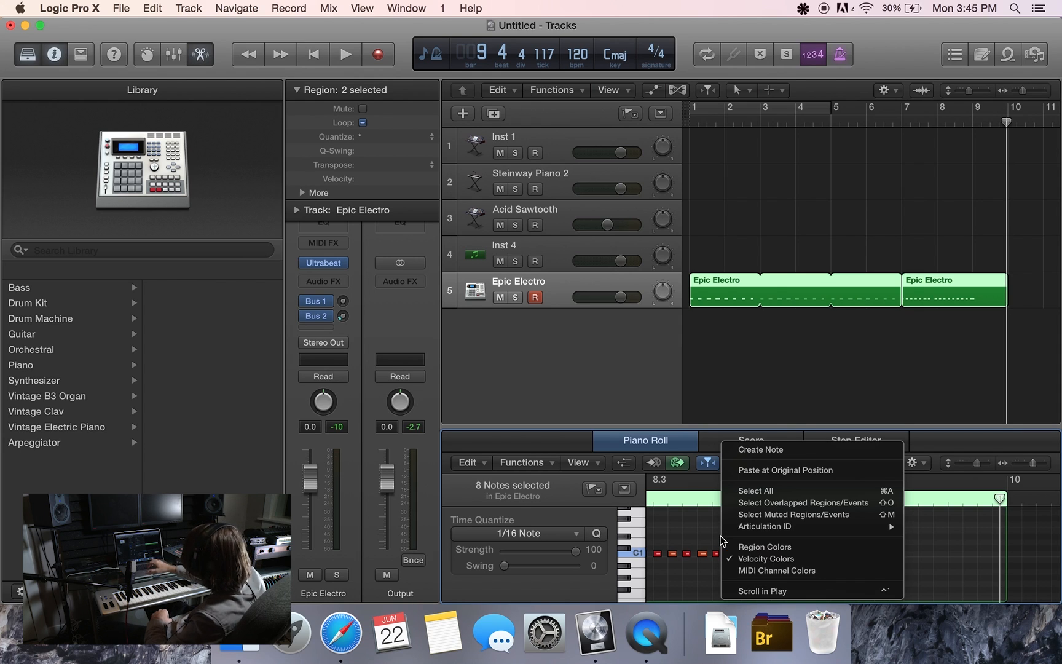
{"action": "key", "text": "Escape"}
{"action": "key", "text": "super+a"}
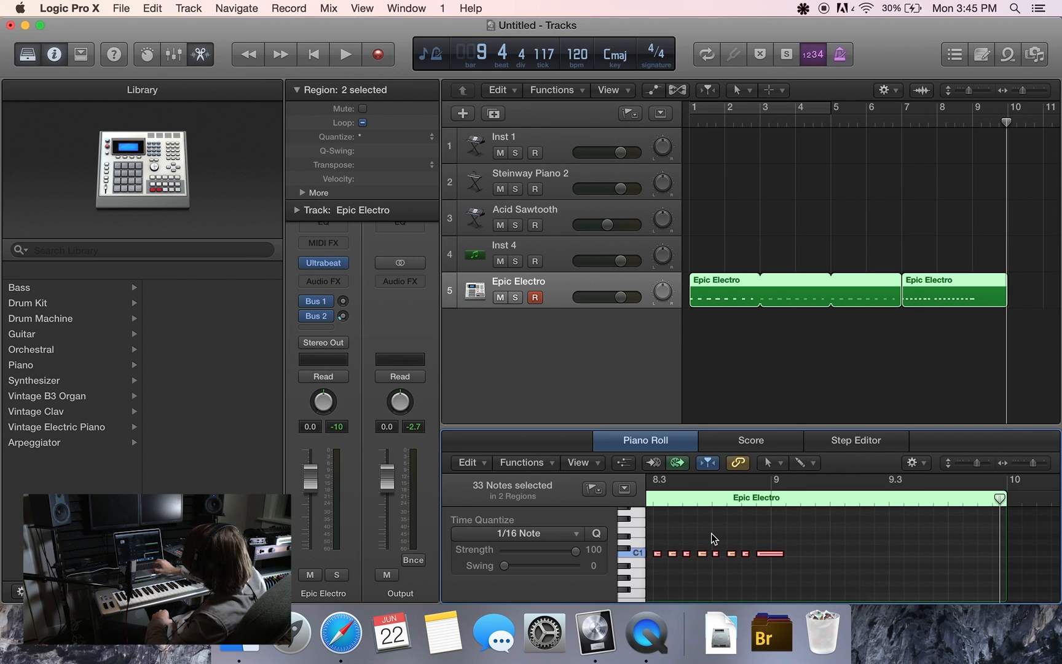
Play back the second drum region from bar 7 and trim its empty end back to shortly after bar 9
{"action": "right_click", "coordinate": [899, 129]}
{"action": "left_click", "coordinate": [903, 121]}
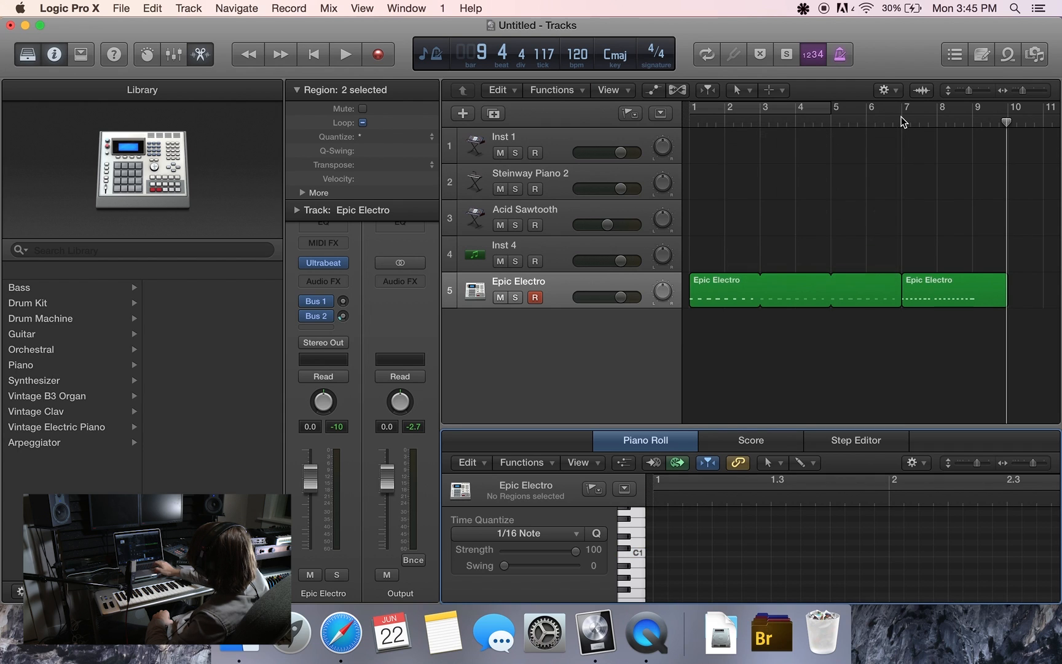
{"action": "left_click", "coordinate": [903, 121]}
{"action": "key", "text": "space"}
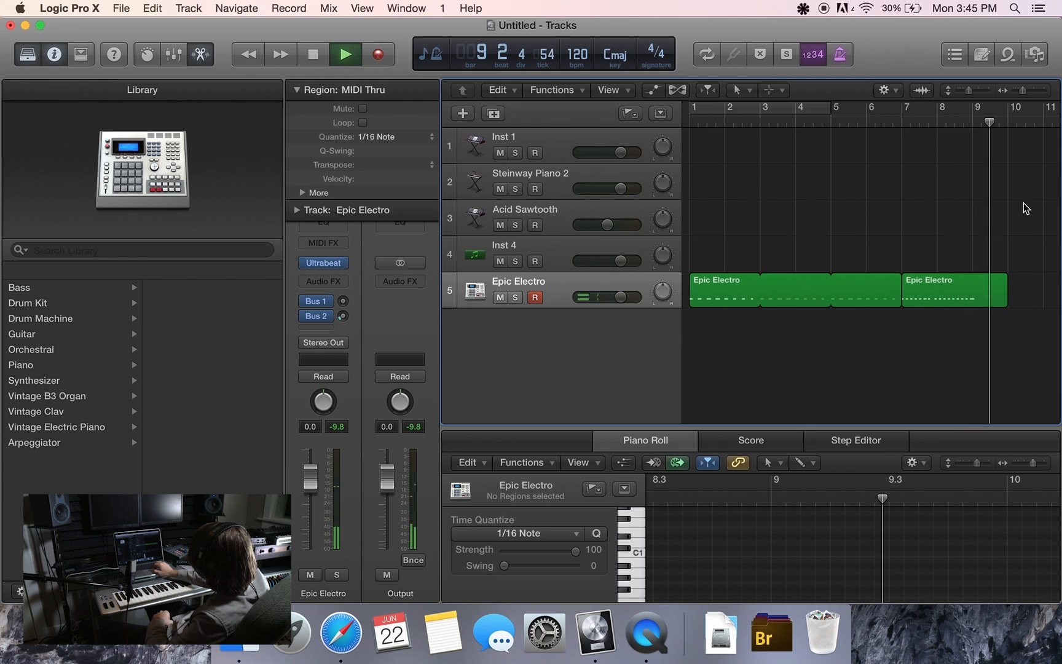
{"action": "key", "text": "space"}
{"action": "left_click_drag", "start_coordinate": [1003, 293], "coordinate": [980, 293]}
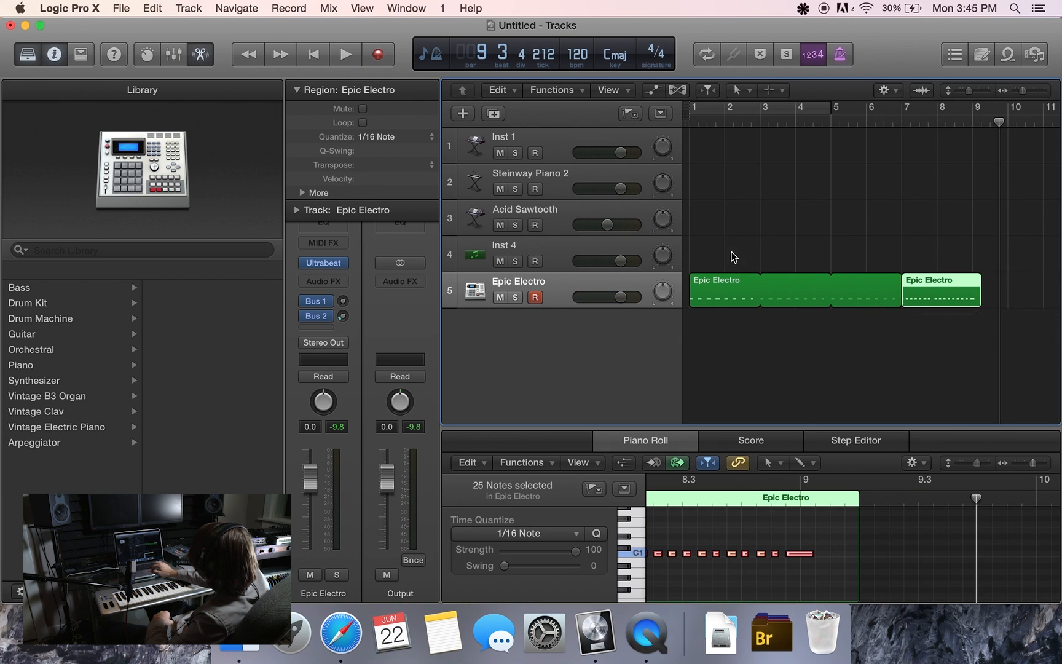
Duplicate the Epic Electro track with its instrument settings as a new track directly below it
{"action": "left_click", "coordinate": [590, 285]}
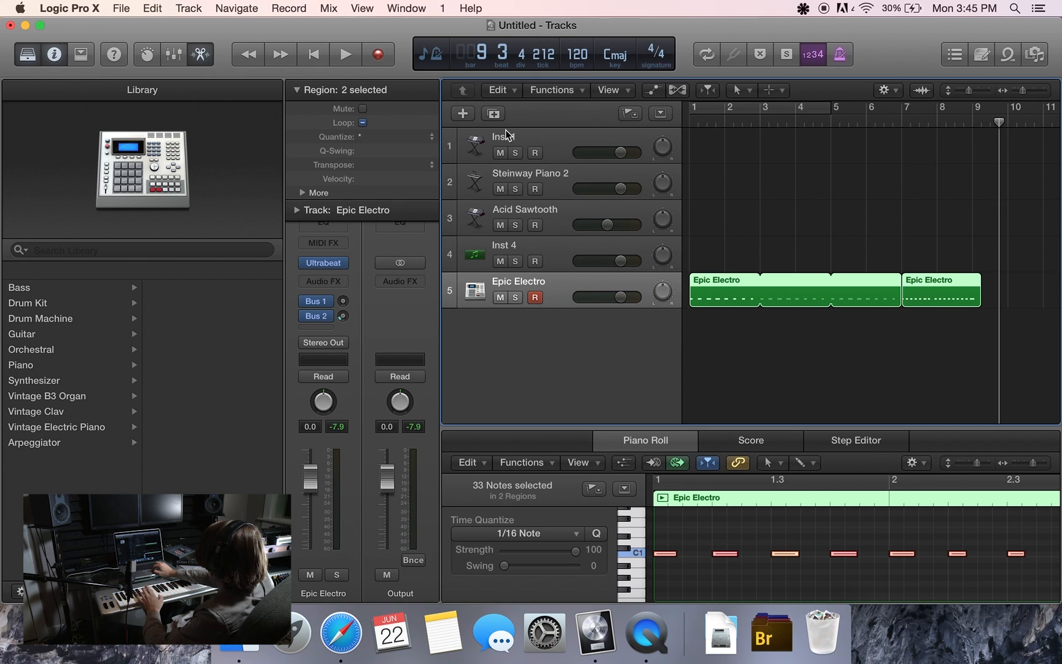
{"action": "left_click", "coordinate": [493, 114]}
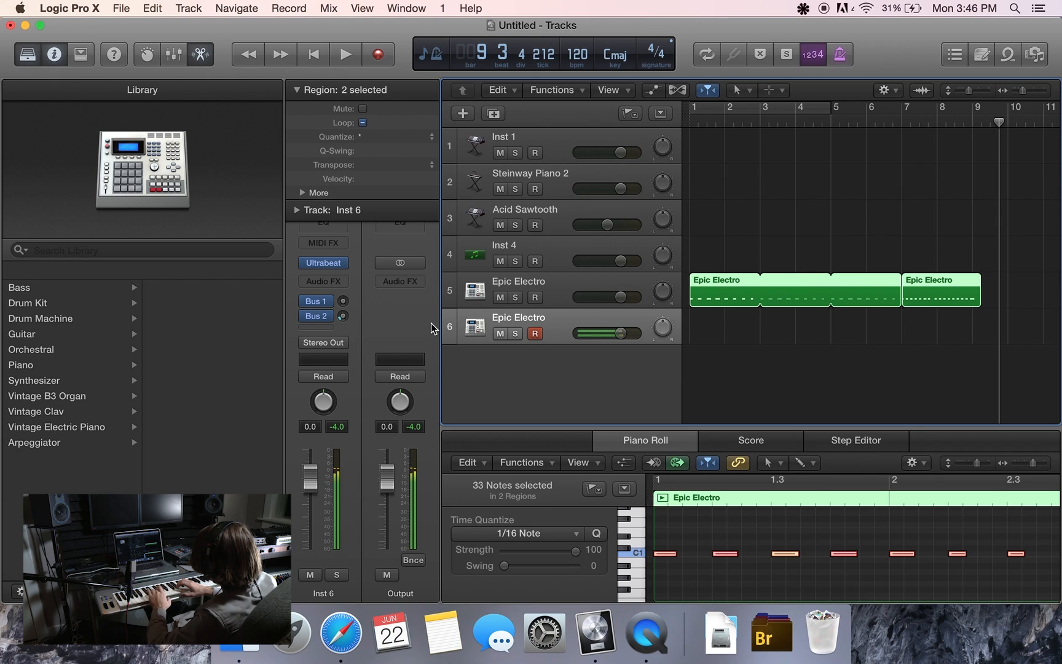
Insert a Stereo Delay on the duplicated Epic Electro track and set its left groove to 45%
{"action": "left_click", "coordinate": [335, 285]}
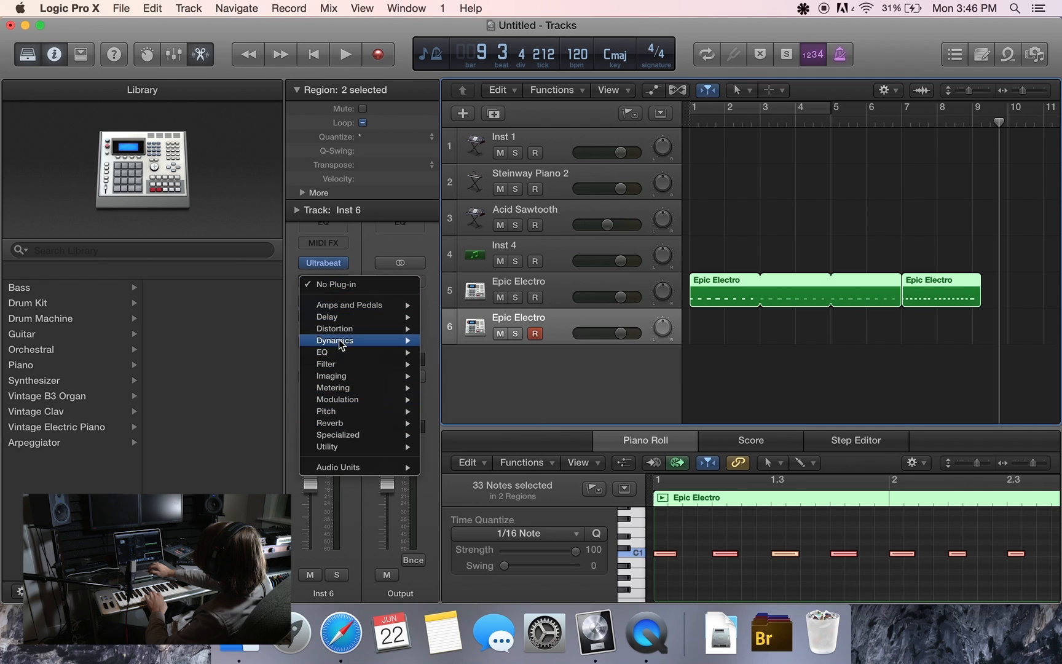
{"action": "mouse_move", "coordinate": [335, 316]}
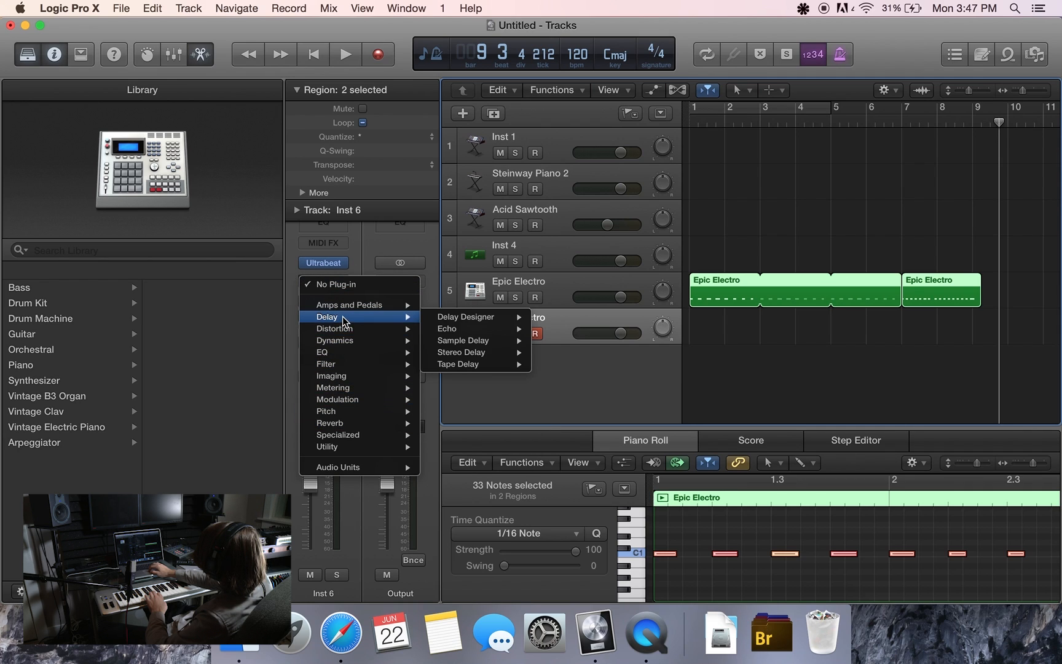
{"action": "mouse_move", "coordinate": [517, 353]}
{"action": "left_click", "coordinate": [556, 352]}
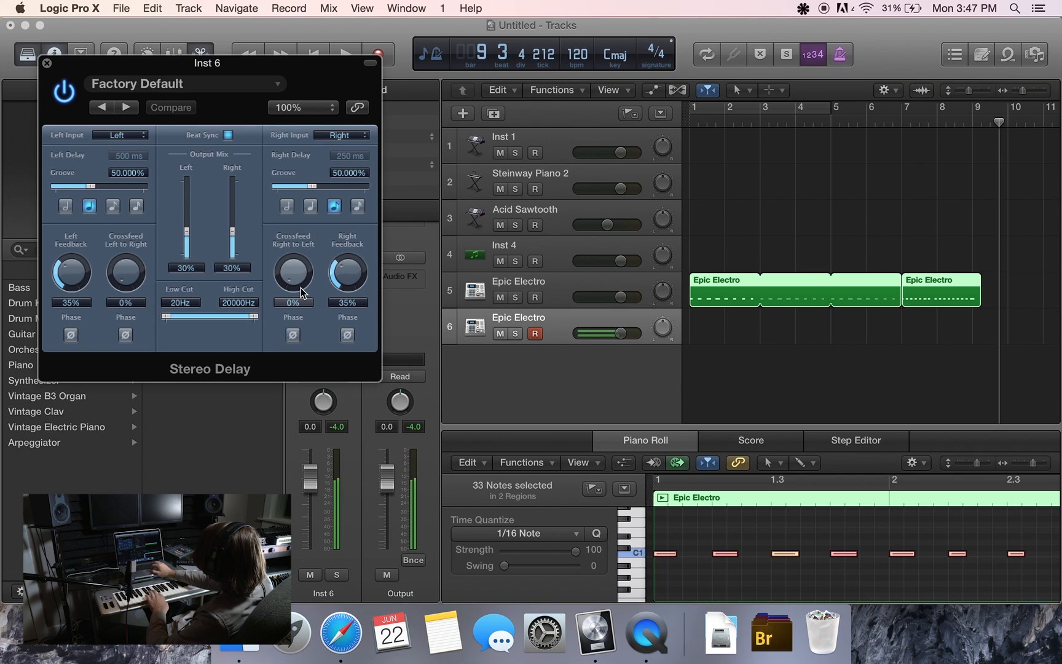
{"action": "left_click_drag", "start_coordinate": [90, 186], "coordinate": [80, 188]}
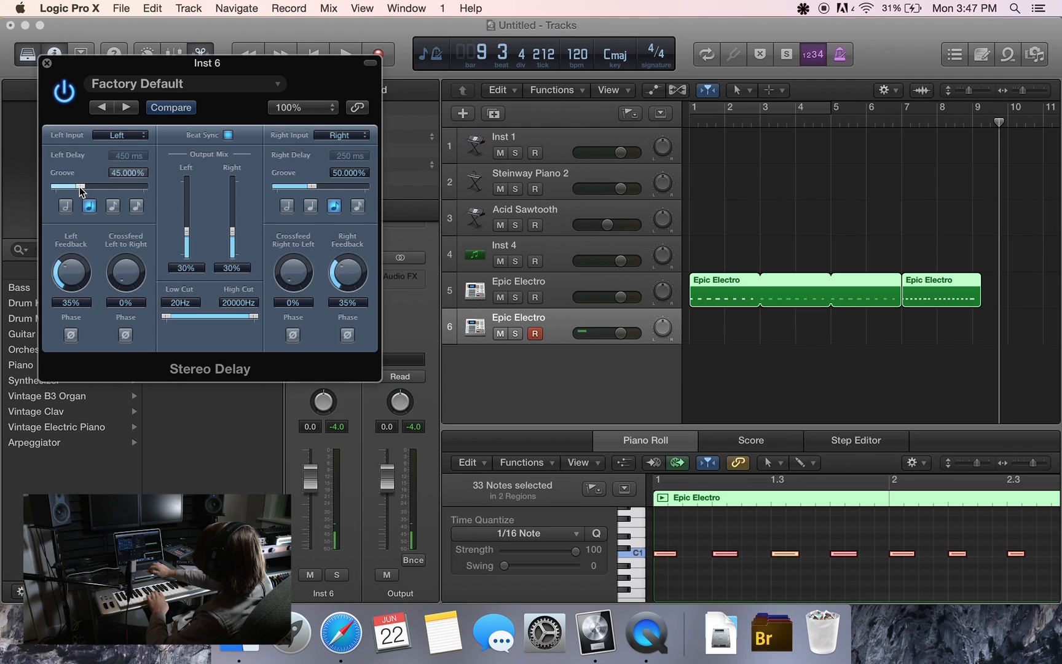
Set the Stereo Delay's right groove to 41% and its output mix to 11% on the left channel and 9% on the right
{"action": "left_click_drag", "start_coordinate": [312, 186], "coordinate": [289, 188]}
{"action": "left_click_drag", "start_coordinate": [232, 231], "coordinate": [186, 252]}
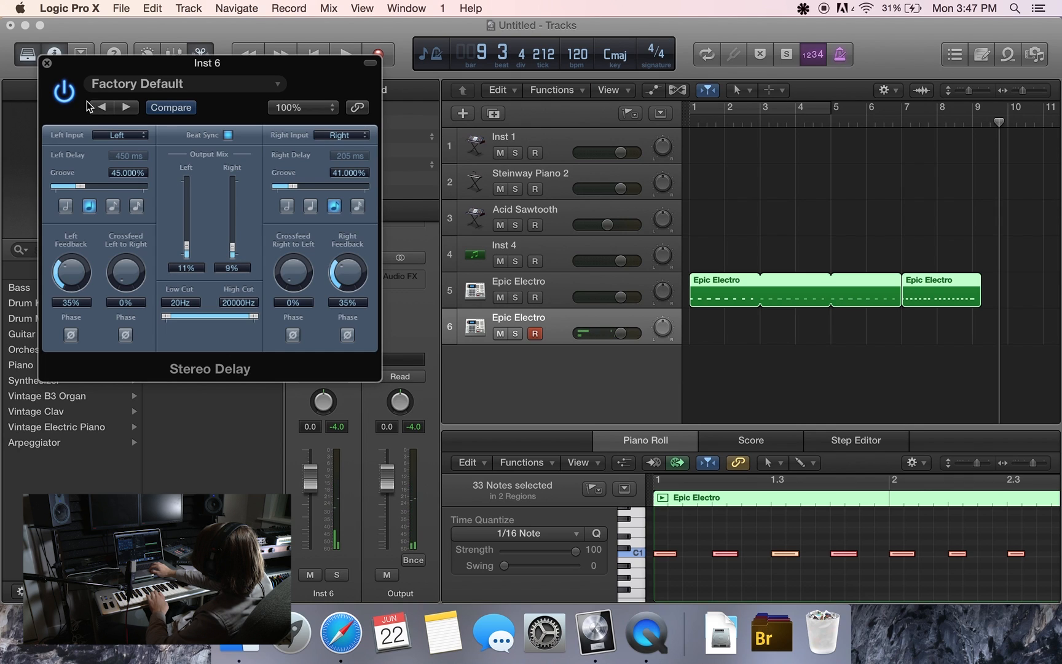
{"action": "left_click", "coordinate": [47, 64]}
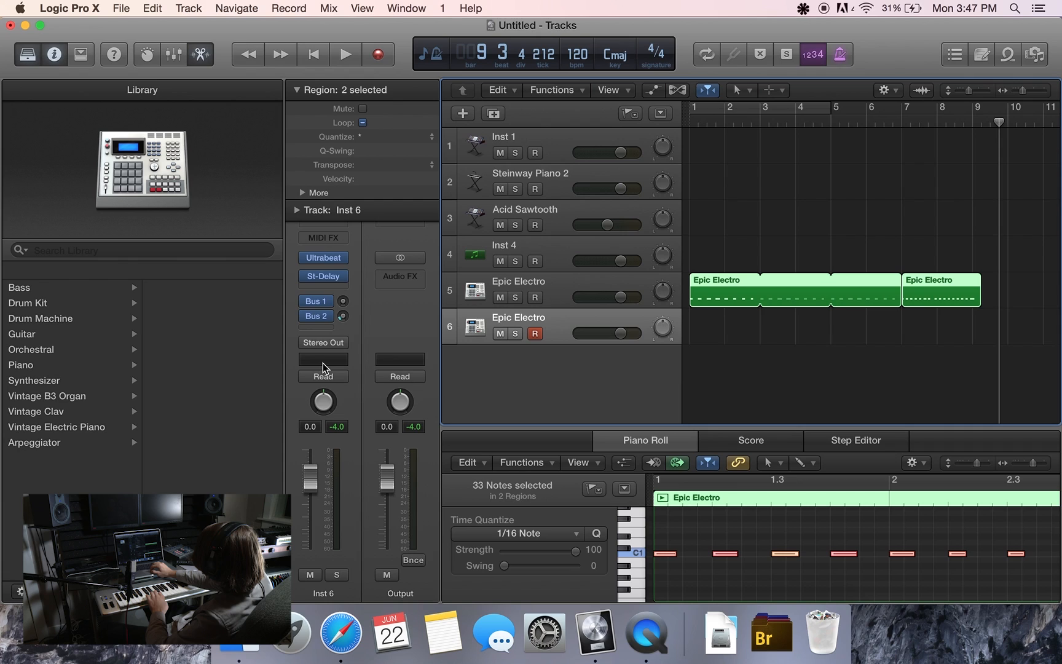
Insert a stereo Space Designer reverb after the Stereo Delay on the duplicated Epic Electro track
{"action": "left_click", "coordinate": [345, 277]}
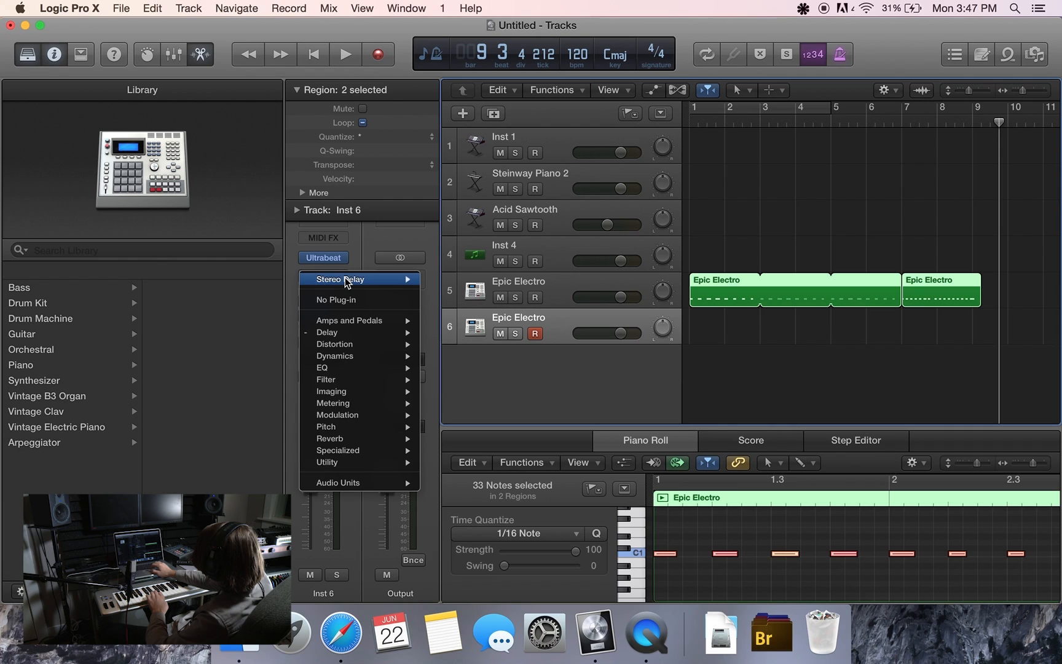
{"action": "left_click", "coordinate": [346, 266]}
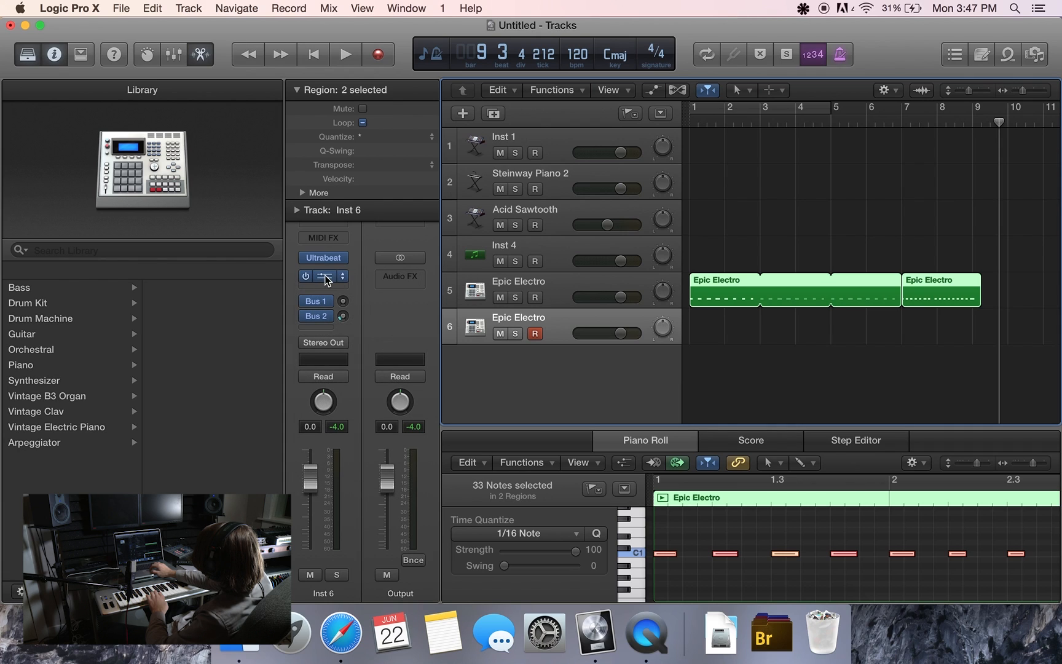
{"action": "mouse_move", "coordinate": [337, 261]}
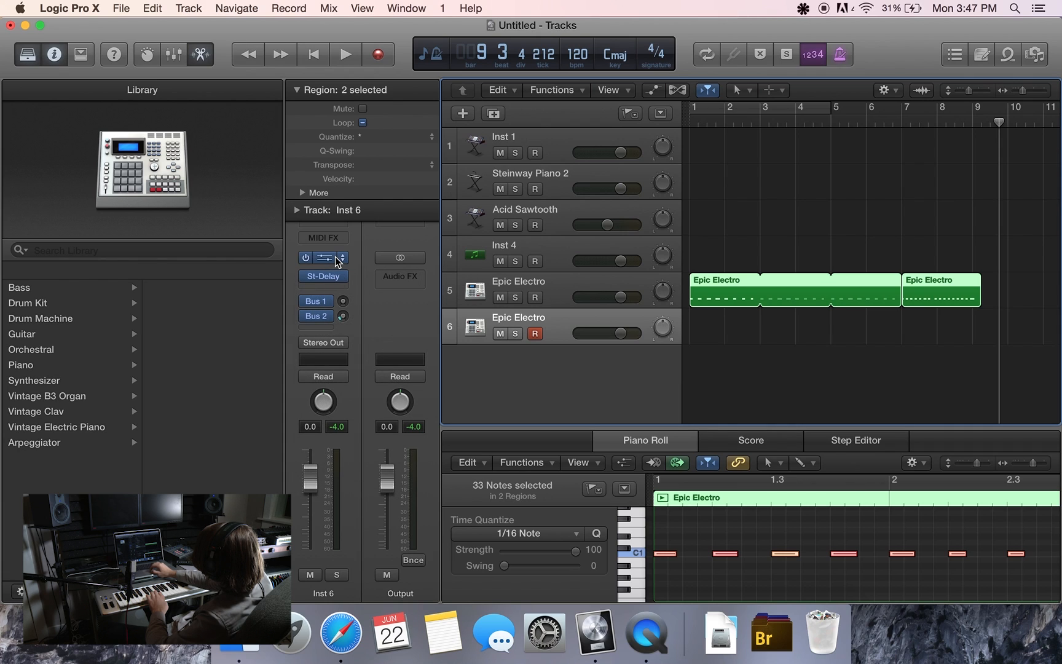
{"action": "left_click", "coordinate": [324, 290]}
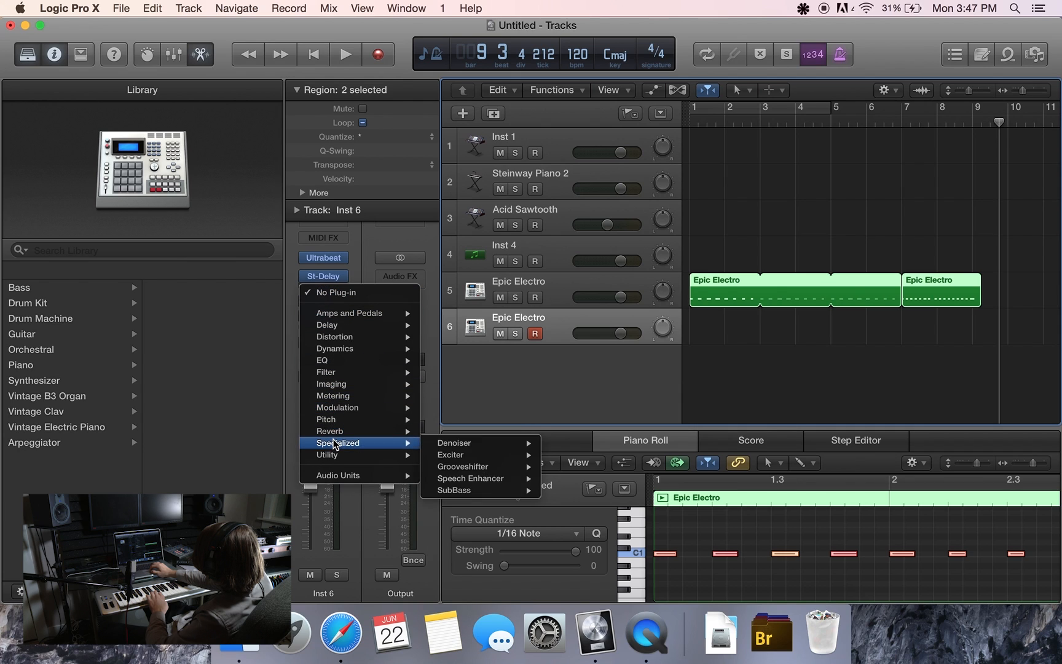
{"action": "mouse_move", "coordinate": [339, 430]}
{"action": "mouse_move", "coordinate": [496, 470]}
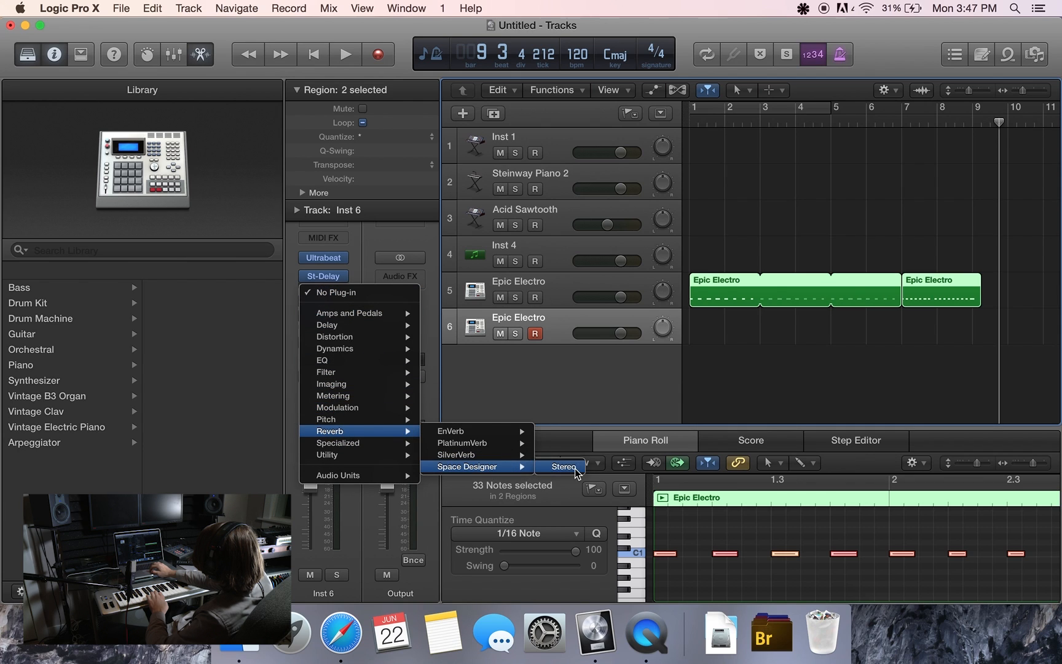
{"action": "left_click", "coordinate": [578, 470]}
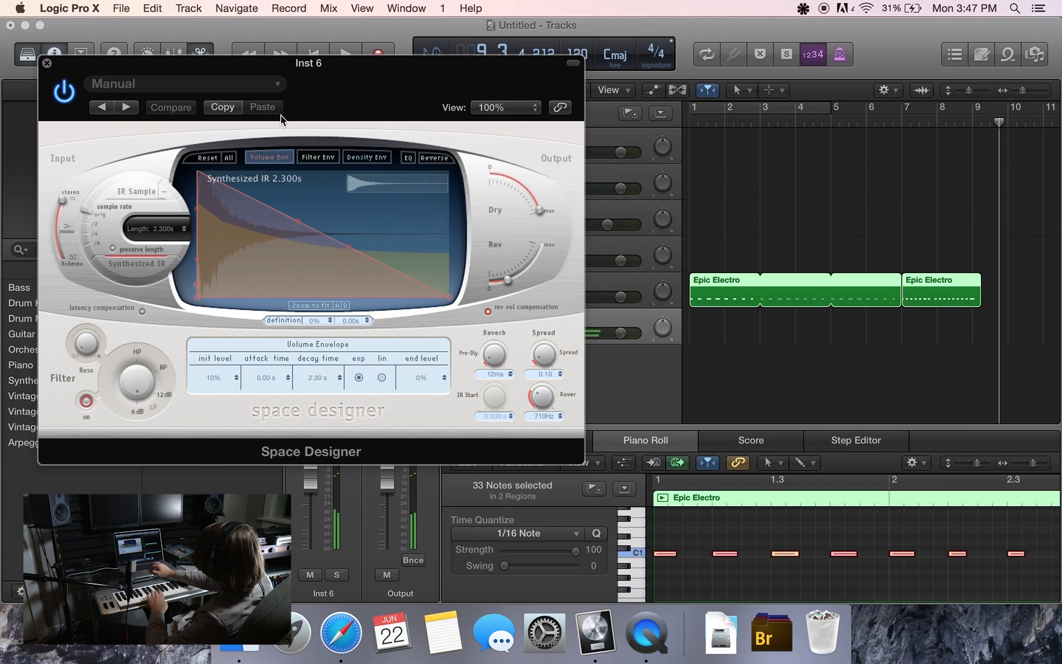
Reverse the Space Designer impulse response and raise its reverb output level slightly
{"action": "left_click", "coordinate": [433, 158]}
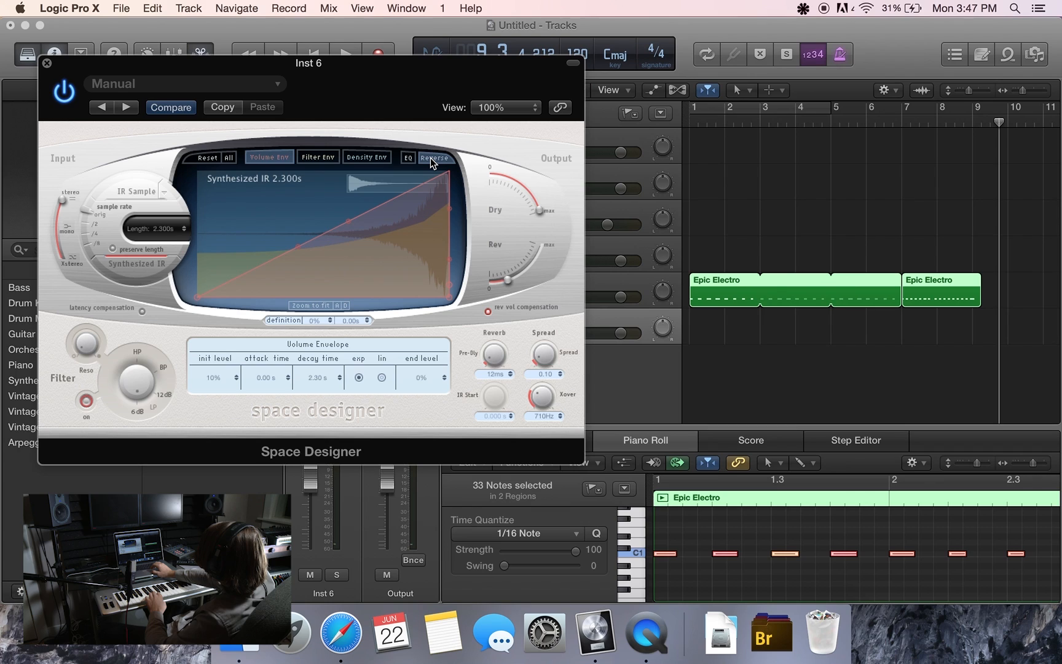
{"action": "left_click_drag", "start_coordinate": [507, 280], "coordinate": [524, 272]}
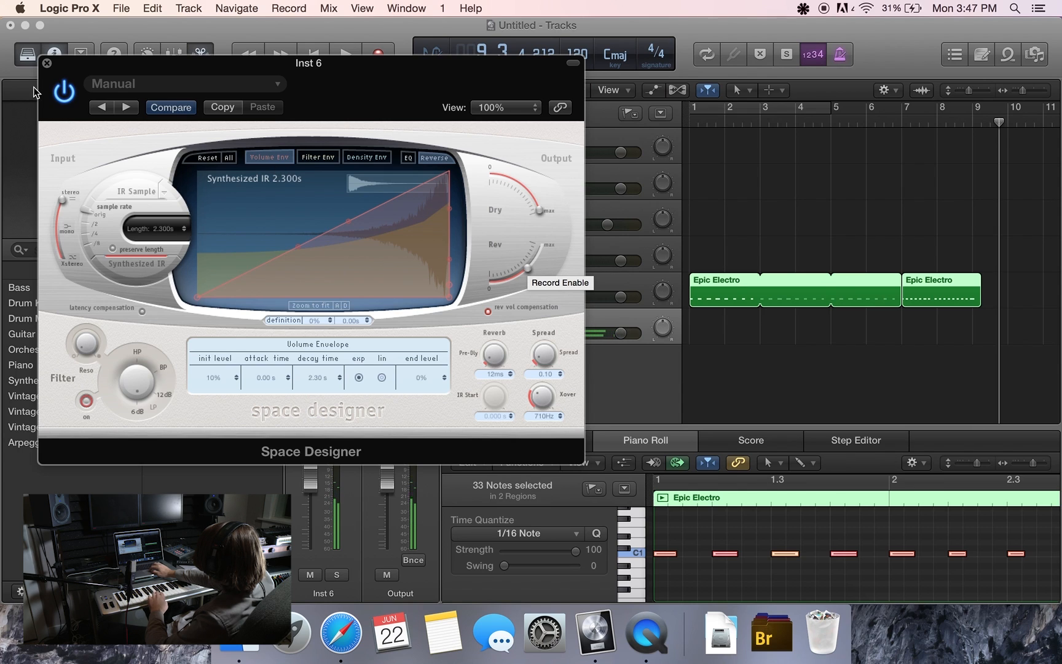
{"action": "left_click", "coordinate": [47, 64]}
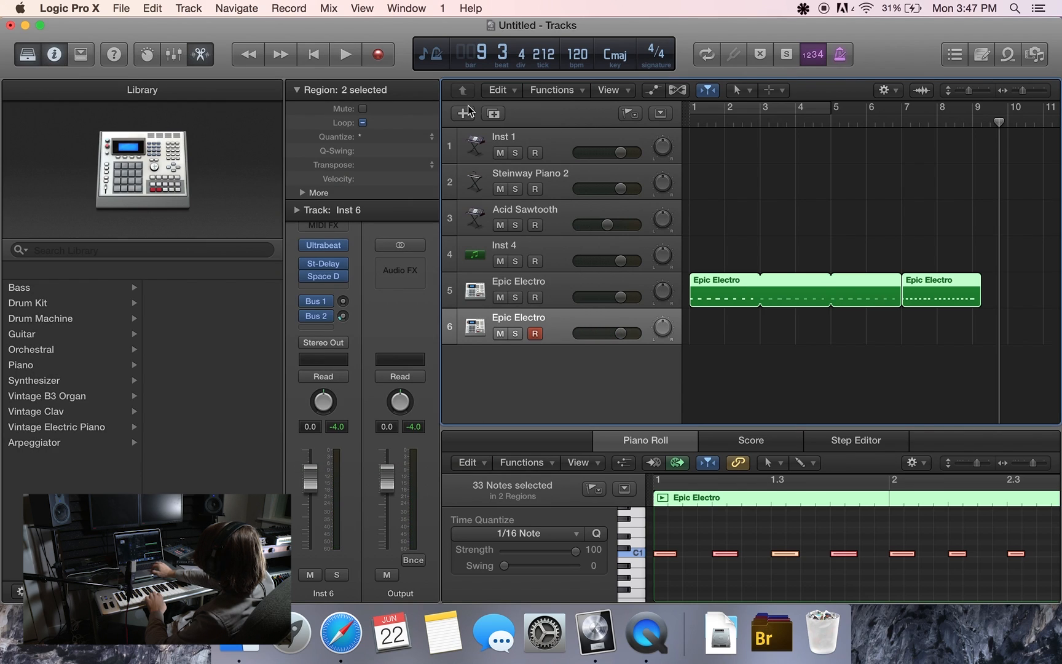
Record a drum part on the duplicated Epic Electro track, starting from beat 3 of bar 6 and stopping at bar 10
{"action": "left_click", "coordinate": [881, 130]}
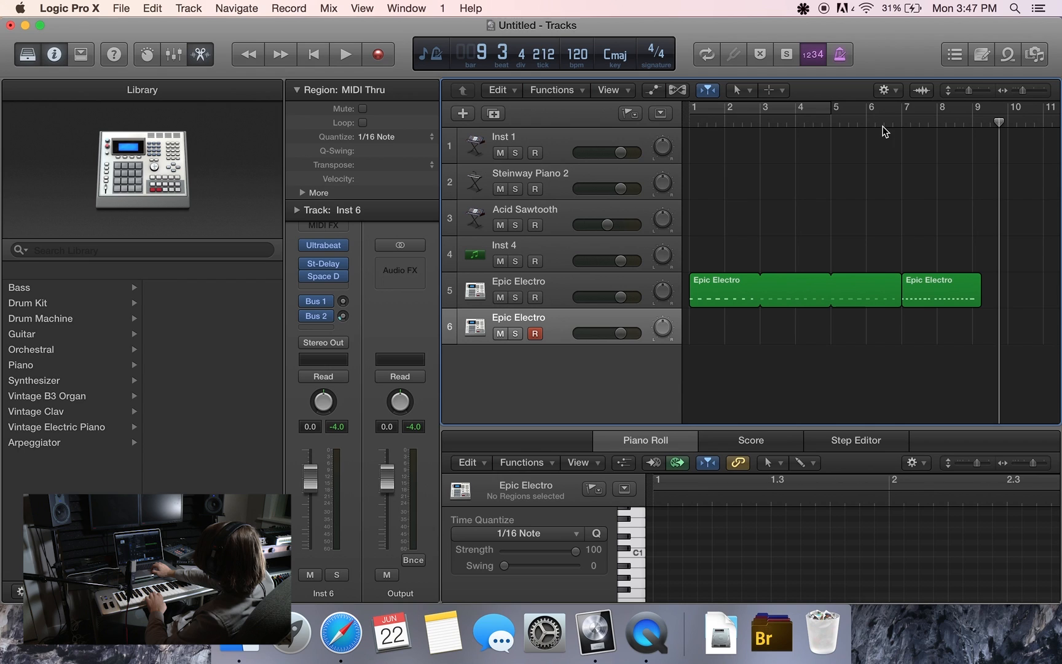
{"action": "left_click", "coordinate": [883, 129]}
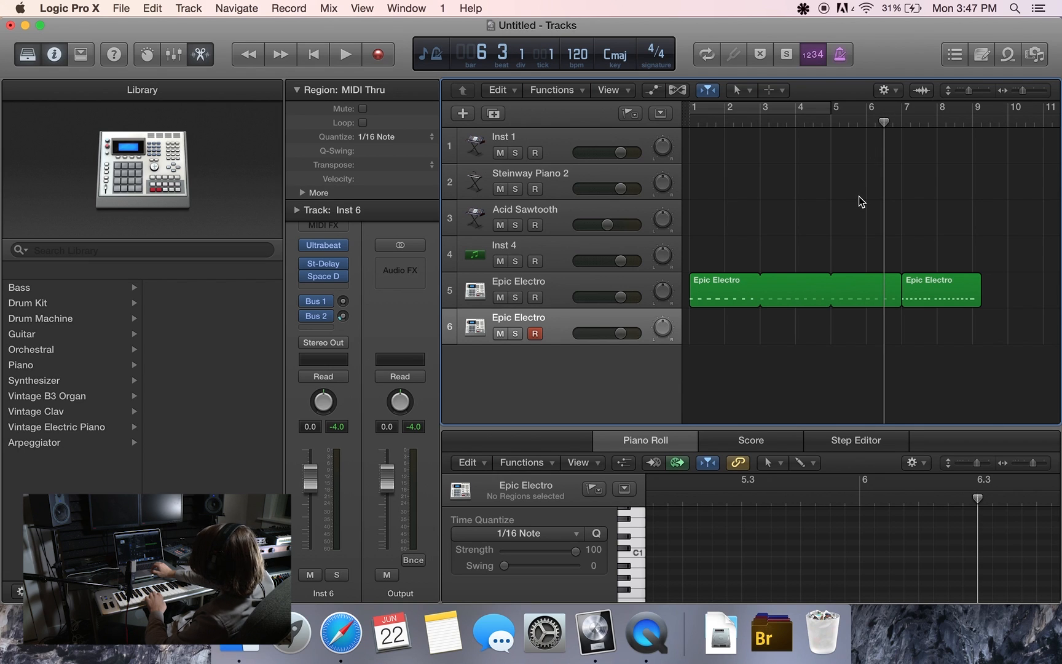
{"action": "left_click", "coordinate": [379, 56]}
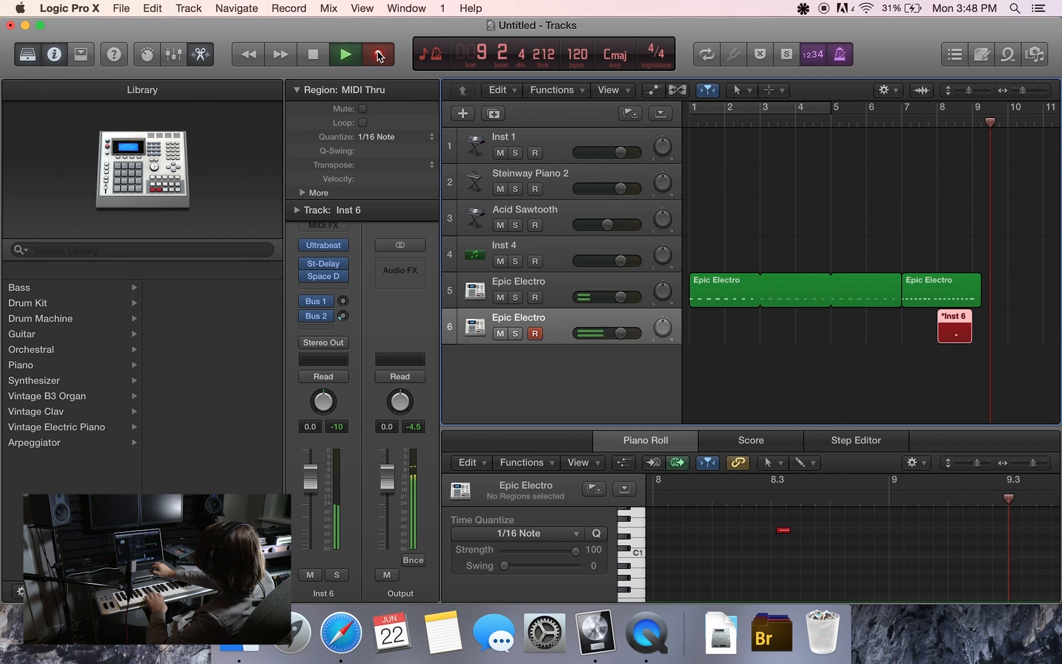
{"action": "left_click", "coordinate": [378, 56]}
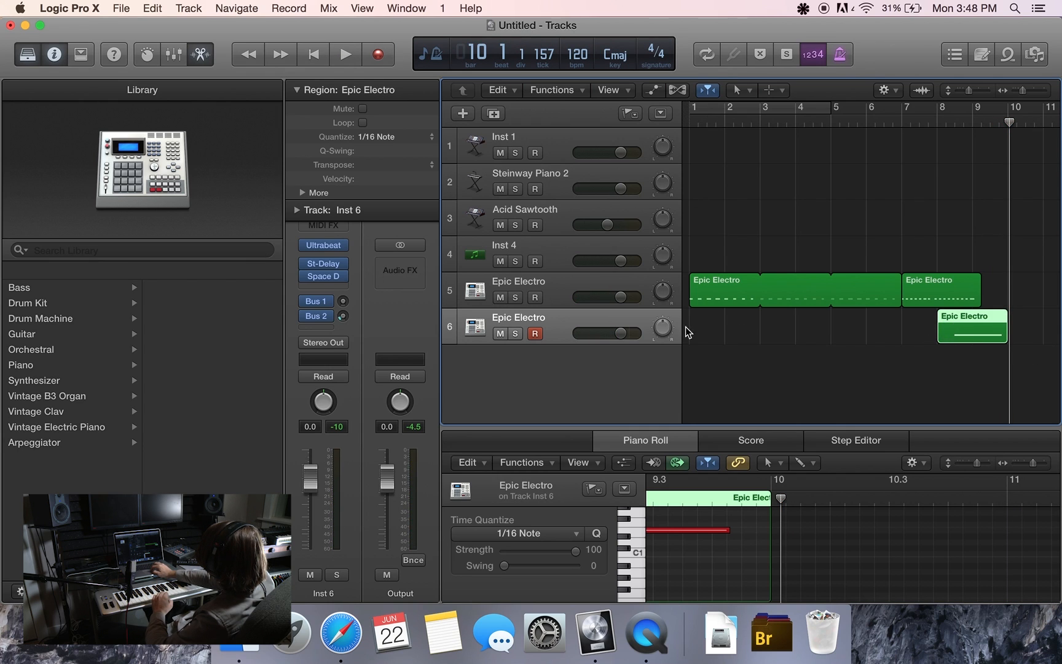
Draw volume automation on the duplicated Epic Electro track, rising from -∞ dB just before bar 9 to +6.0 dB just after it
{"action": "key", "text": "a"}
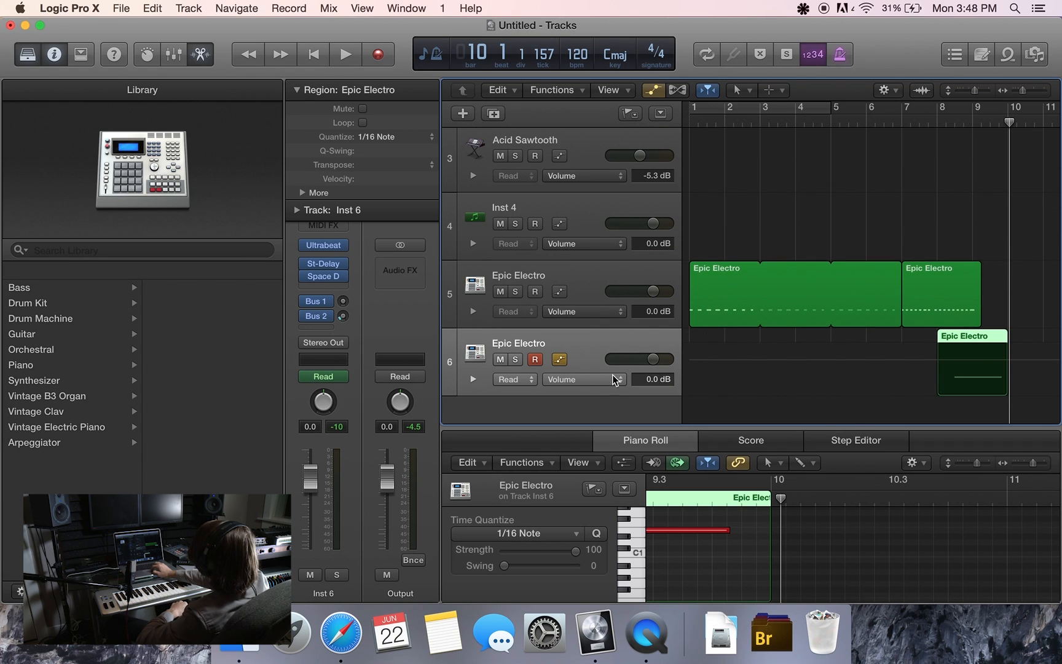
{"action": "left_click", "coordinate": [967, 365]}
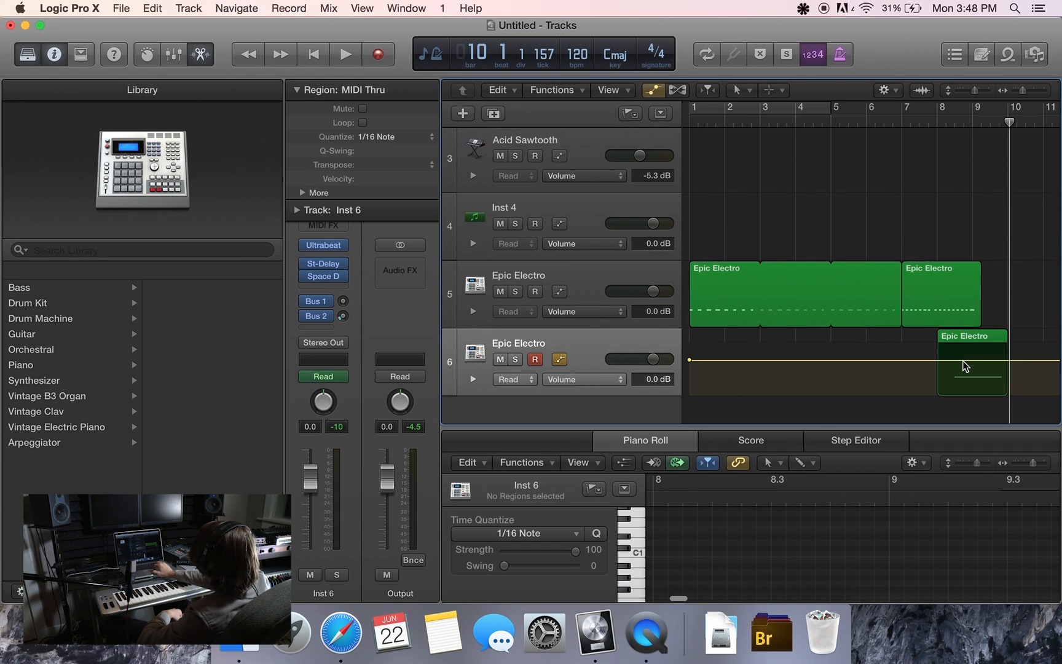
{"action": "left_click", "coordinate": [962, 360]}
{"action": "left_click", "coordinate": [957, 360]}
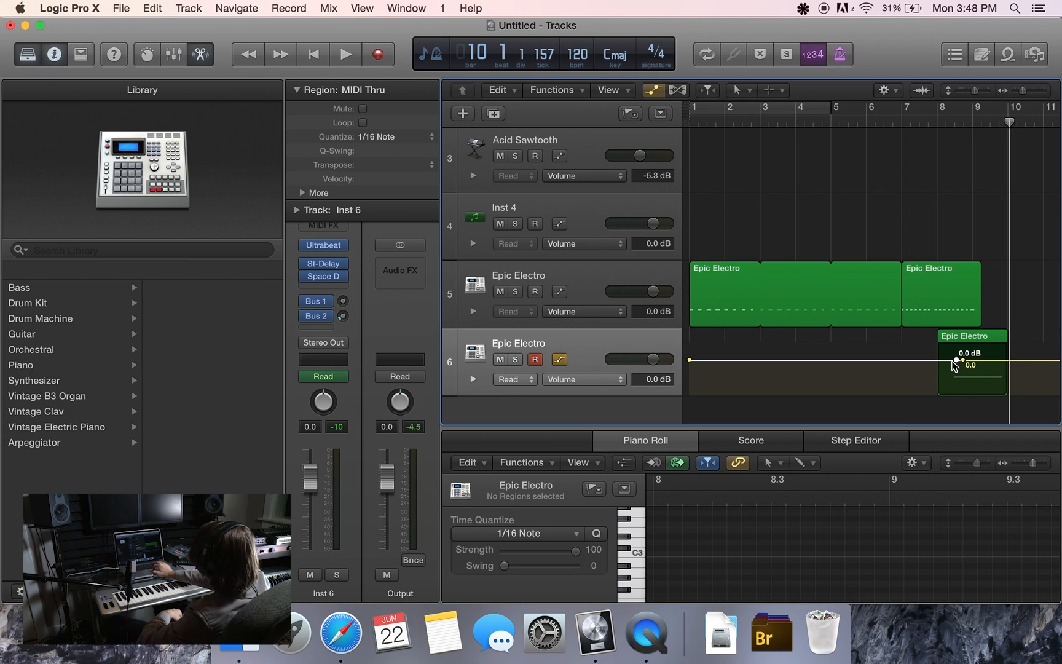
{"action": "left_click_drag", "start_coordinate": [958, 362], "coordinate": [978, 345]}
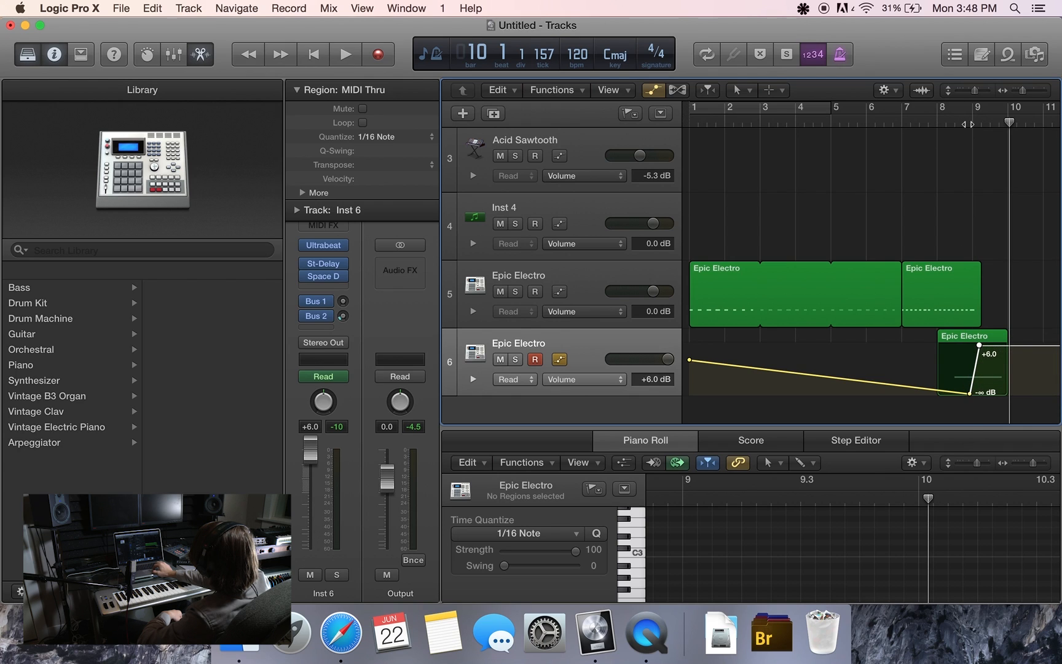
Play back the automated drum part from bar 8 and hide the track automation
{"action": "left_click_drag", "start_coordinate": [1009, 122], "coordinate": [938, 126]}
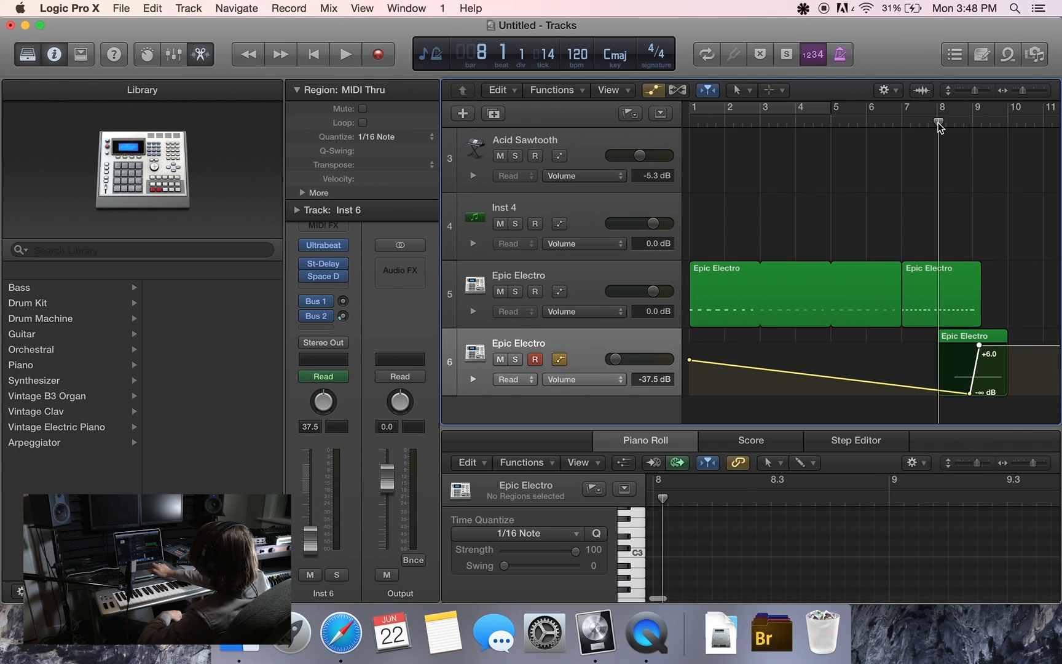
{"action": "key", "text": "space"}
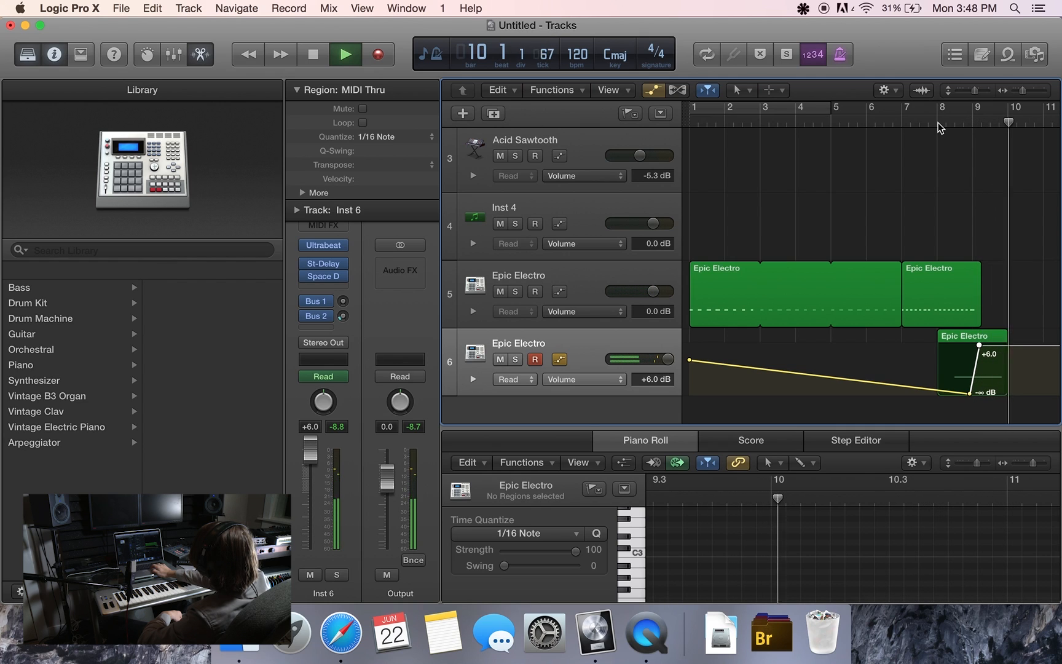
{"action": "left_click", "coordinate": [938, 124]}
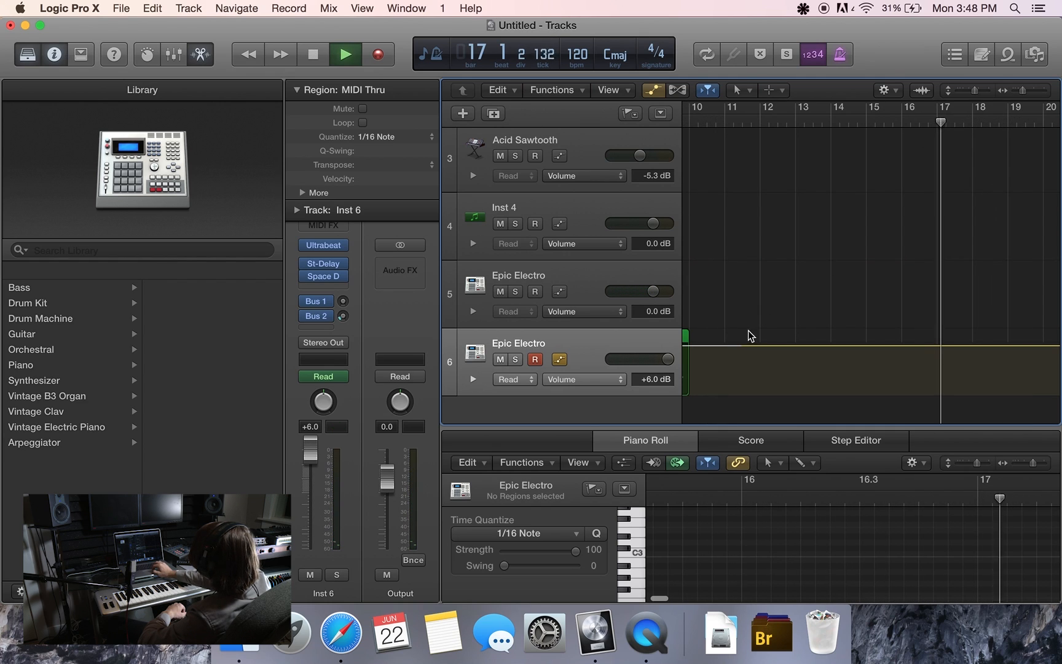
{"action": "key", "text": "space"}
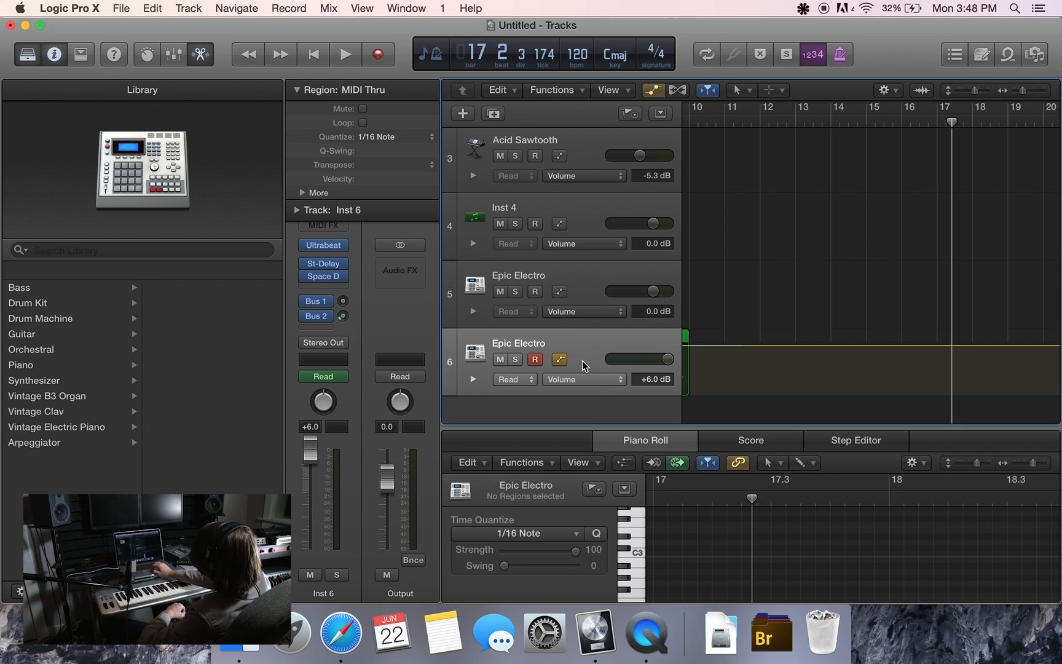
{"action": "key", "text": "a"}
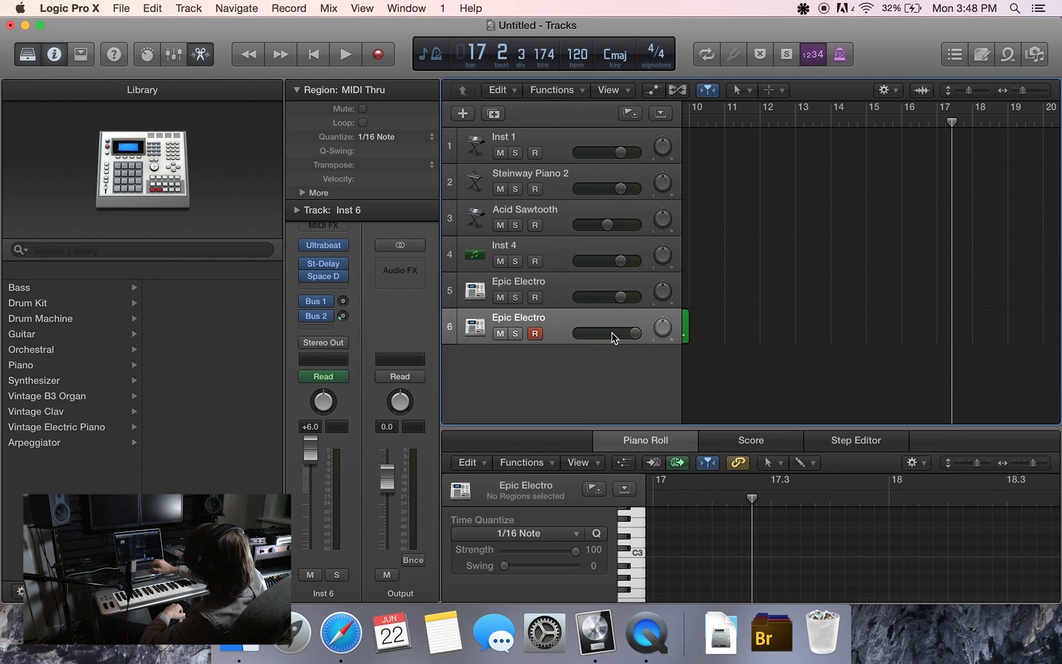
{"action": "scroll", "coordinate": [614, 321], "scroll_direction": "left", "scroll_amount": 10}
{"action": "scroll", "coordinate": [614, 321], "scroll_direction": "left", "scroll_amount": 3}
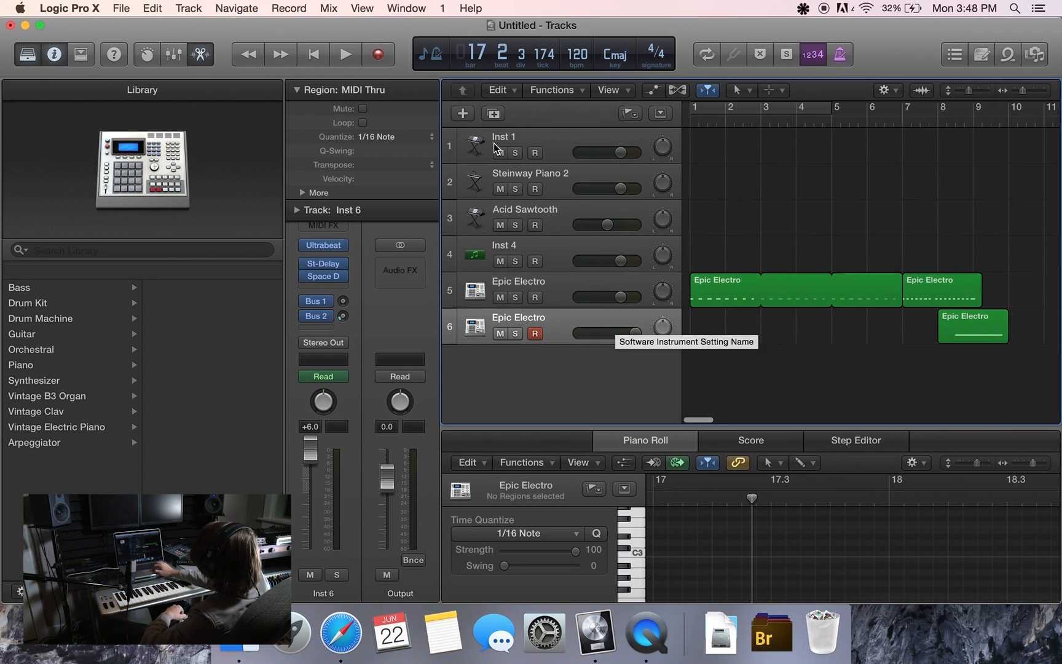
Try the Inst 1 sound, switch to the Steinway Piano 2 track and lower its volume to -5.3 dB
{"action": "left_click", "coordinate": [540, 138]}
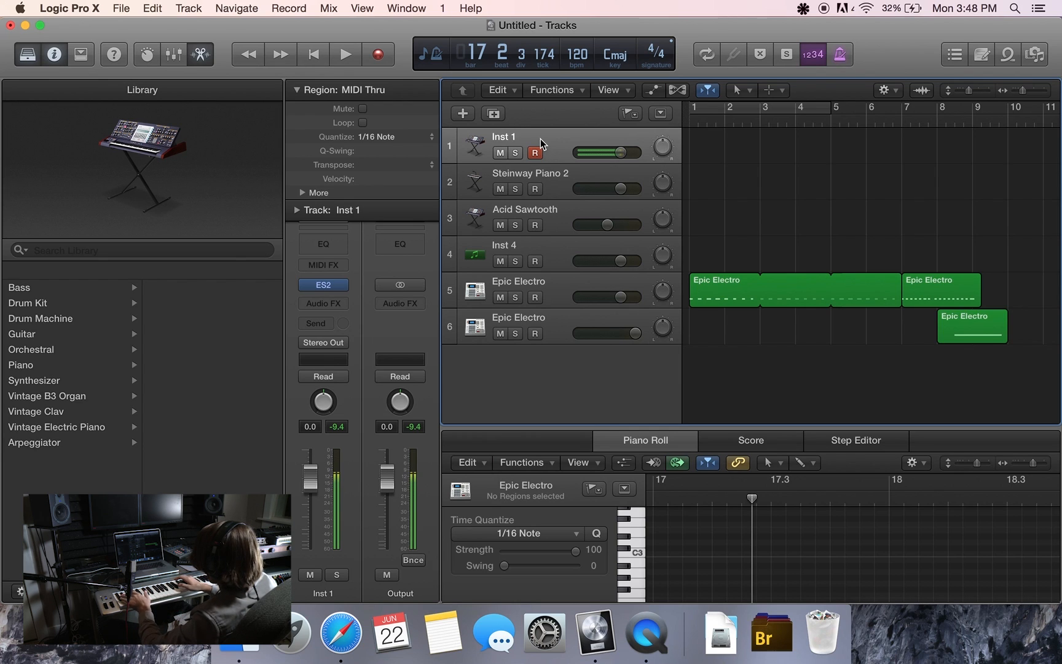
{"action": "left_click", "coordinate": [561, 174]}
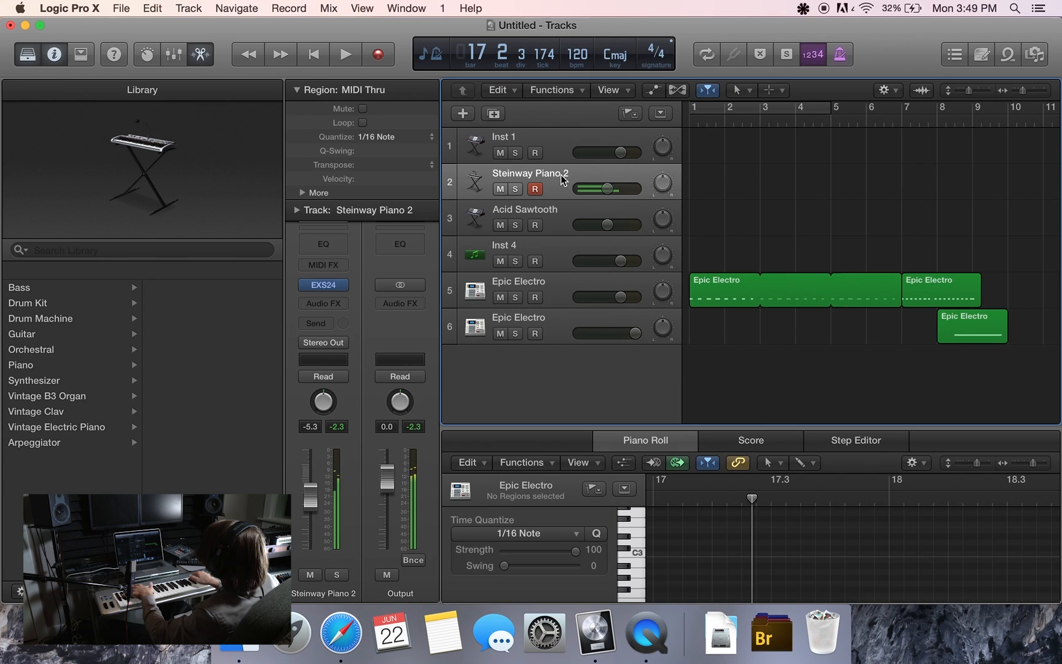
Play back the beat from bar 1 past the end of the drum regions with the piano track selected
{"action": "left_click", "coordinate": [688, 119]}
{"action": "key", "text": "space"}
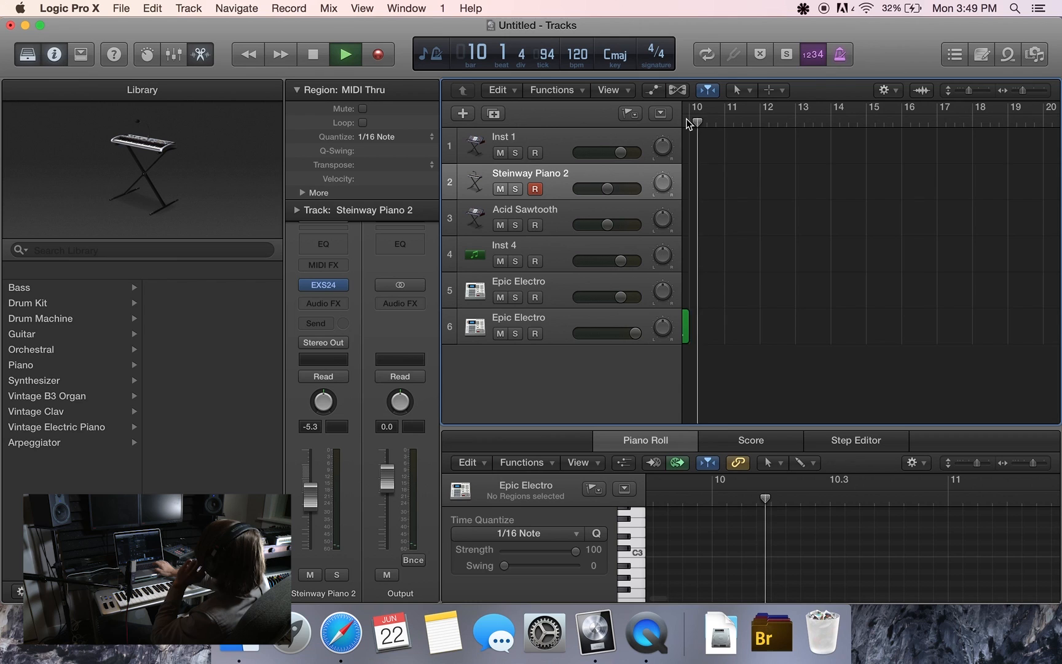
{"action": "key", "text": "space"}
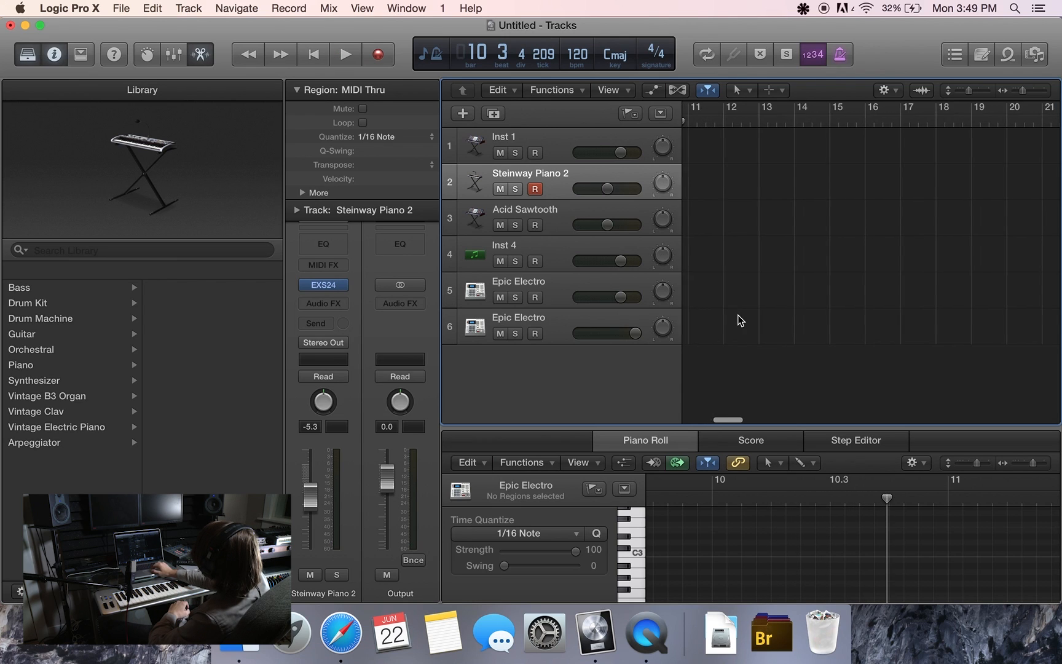
{"action": "scroll", "coordinate": [737, 315], "scroll_direction": "left", "scroll_amount": 10}
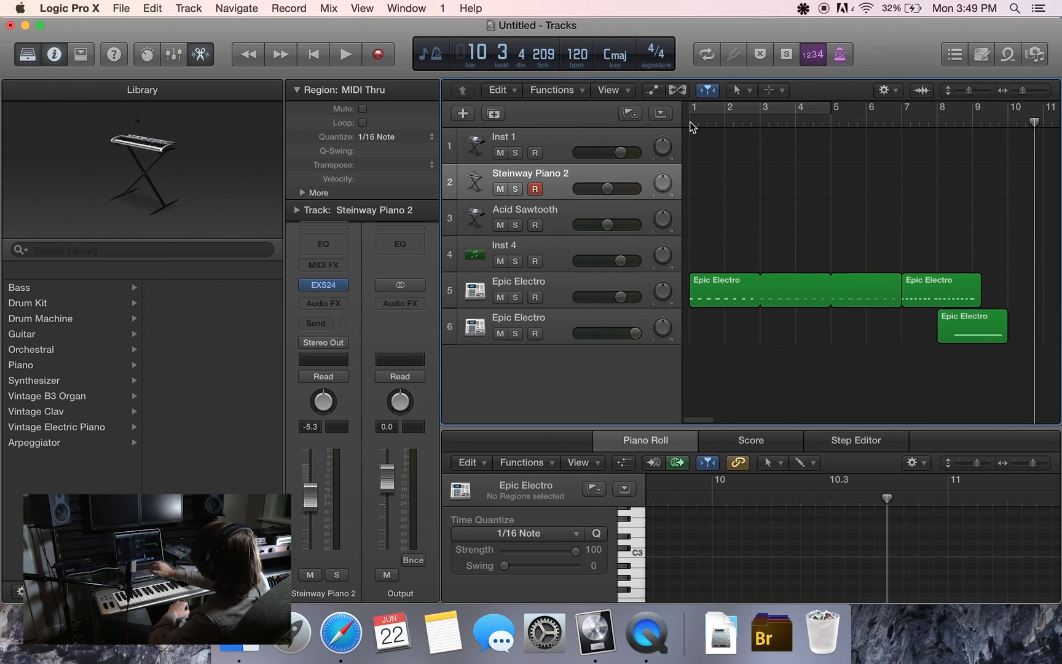
Record a piano part on the Steinway Piano 2 track from bar 1 to just past bar 10
{"action": "left_click", "coordinate": [690, 123]}
{"action": "left_click", "coordinate": [378, 56]}
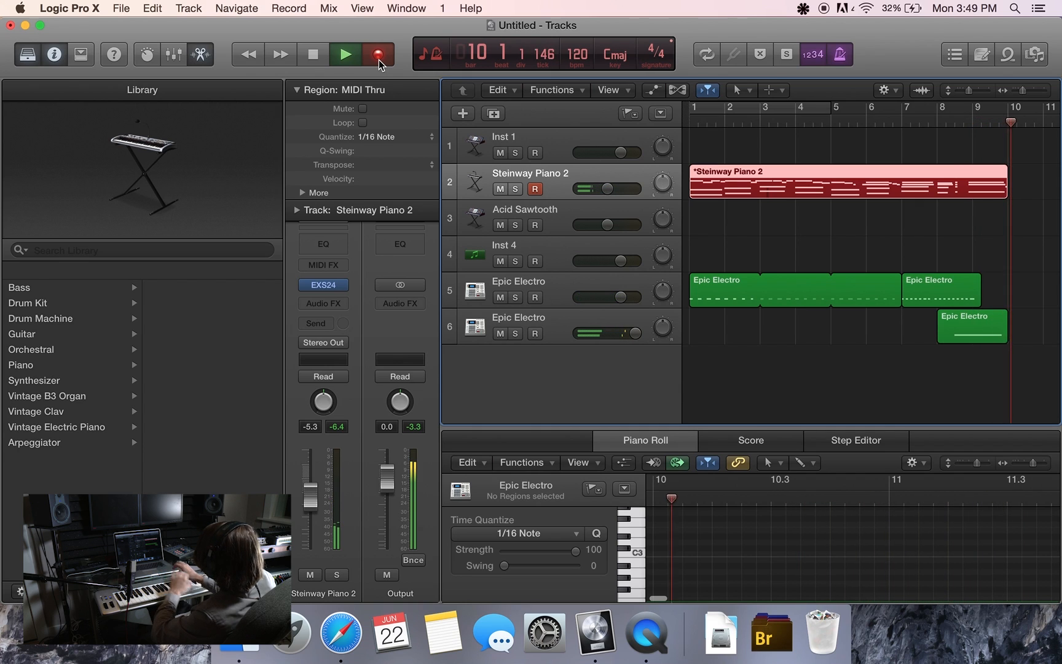
{"action": "key", "text": "space"}
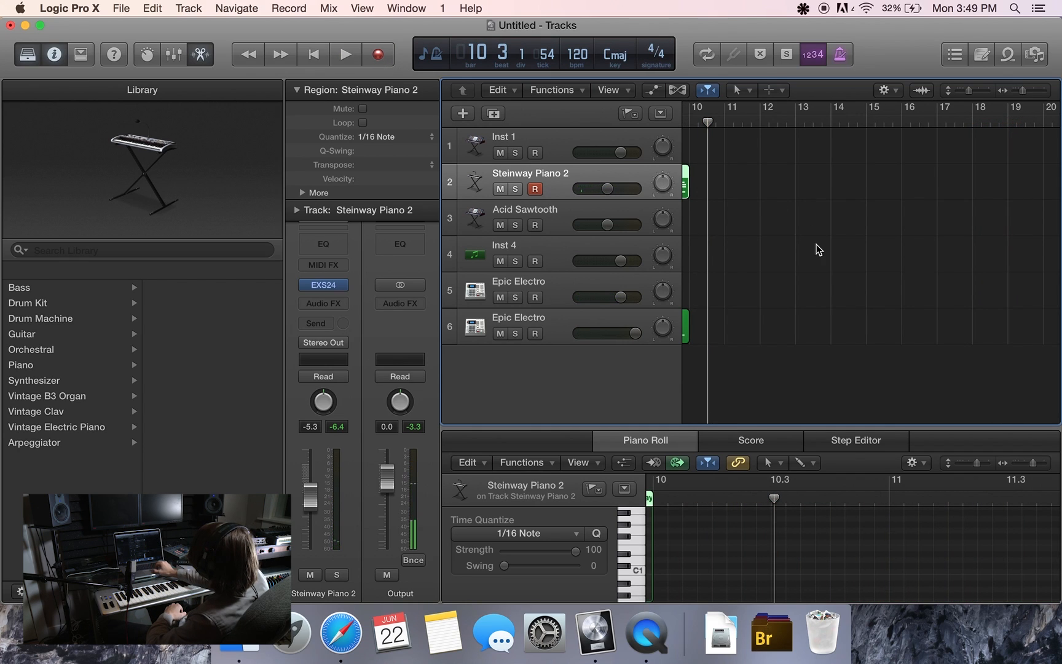
{"action": "scroll", "coordinate": [761, 376], "scroll_direction": "left", "scroll_amount": 10}
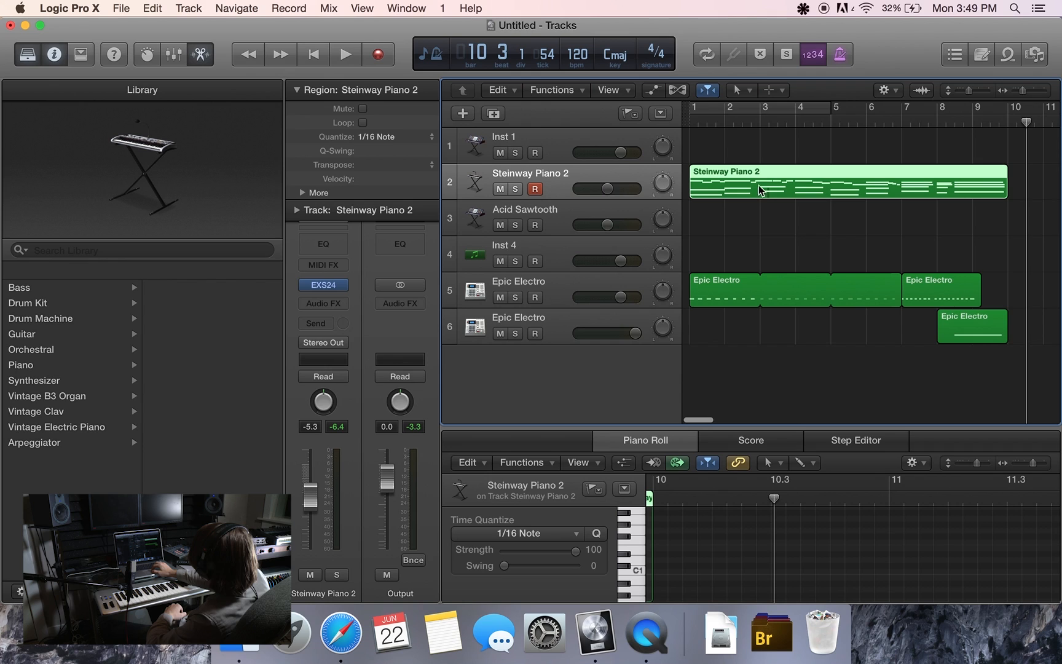
Open the Steinway Piano 2 region in the Piano Roll and select all its notes for 1/16 Note quantizing
{"action": "key", "text": "e"}
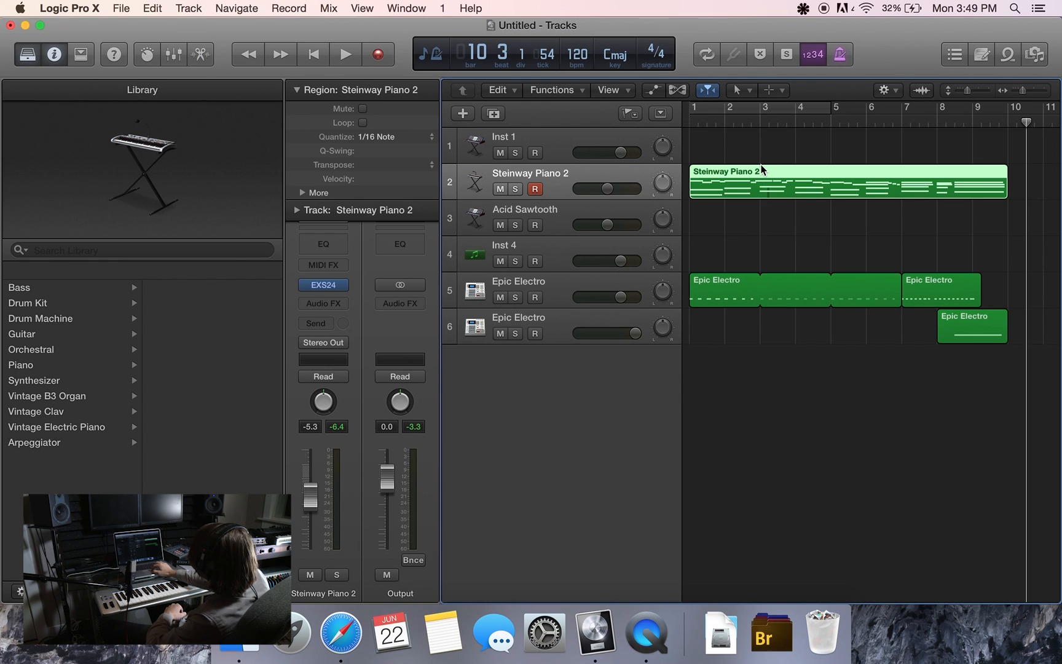
{"action": "key", "text": "e"}
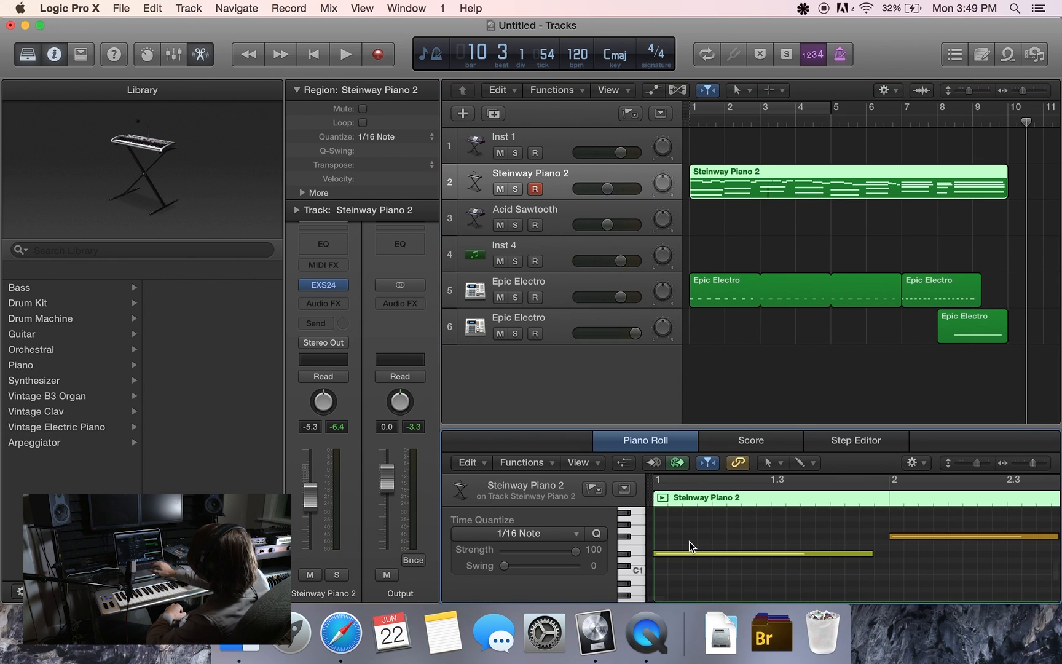
{"action": "key", "text": "super+a"}
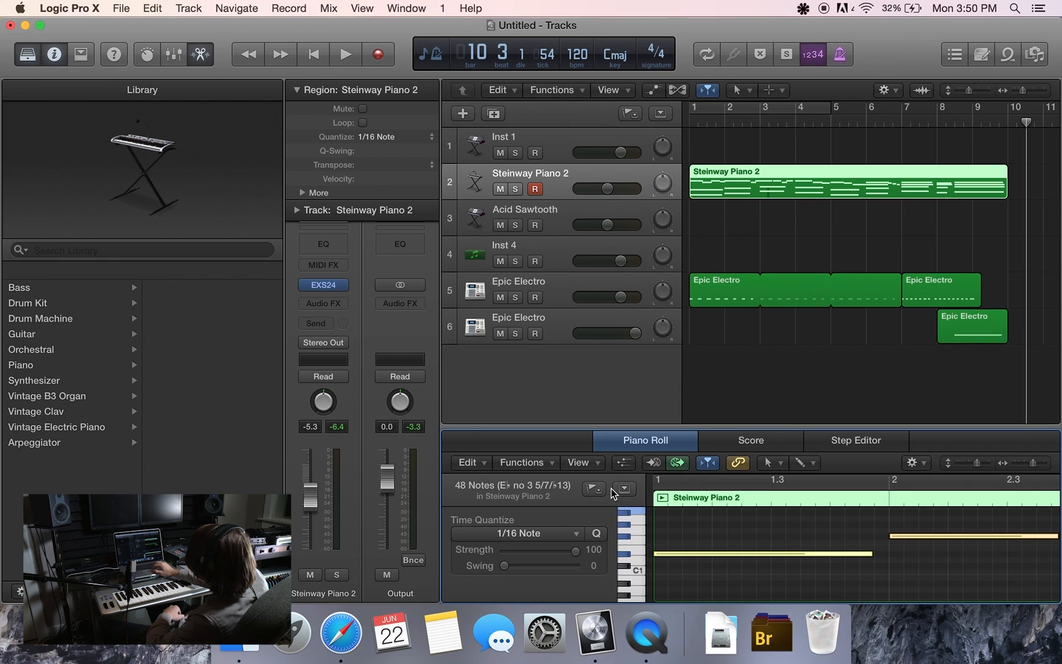
Select the Acid Sawtooth track and play back the beat from bar 1 to just past bar 10
{"action": "left_click", "coordinate": [688, 128]}
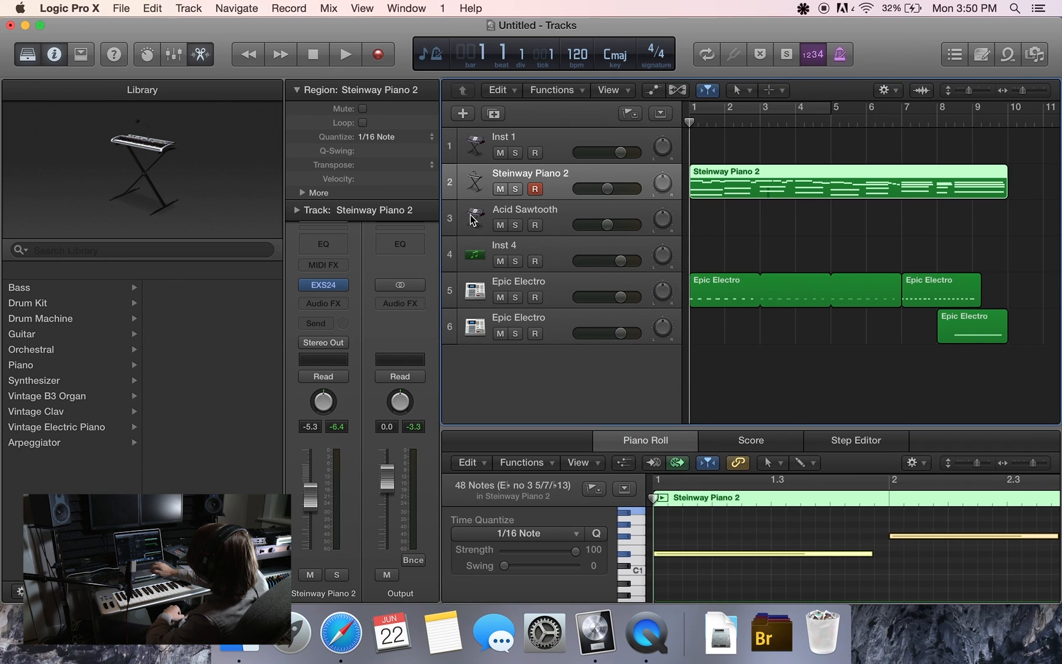
{"action": "left_click", "coordinate": [547, 205]}
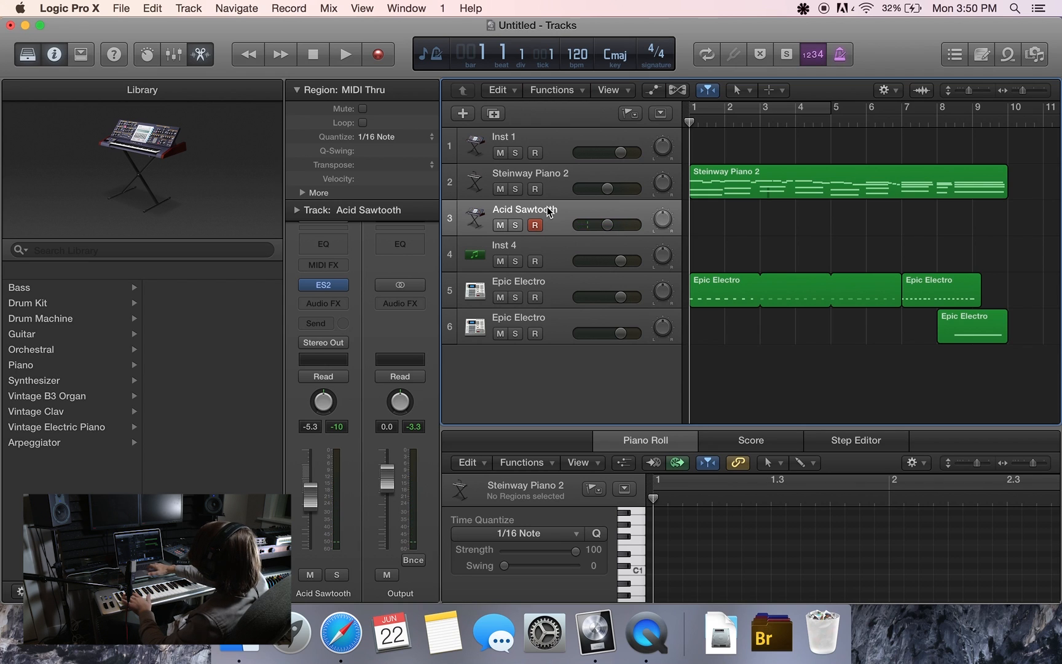
{"action": "key", "text": "space"}
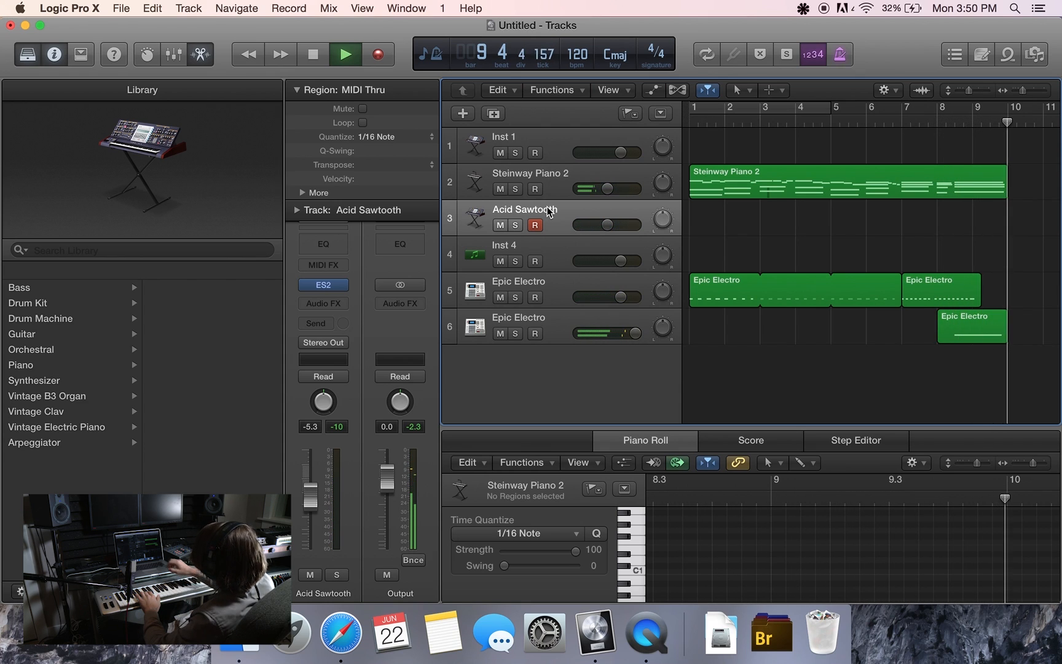
{"action": "key", "text": "space"}
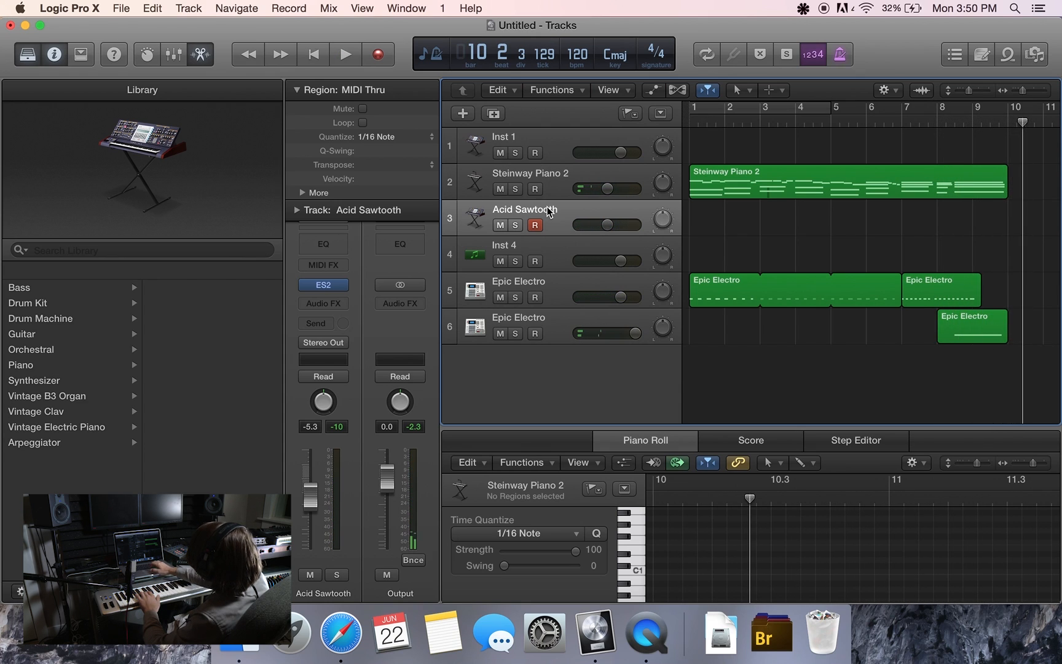
{"action": "left_click", "coordinate": [689, 124]}
{"action": "left_click", "coordinate": [375, 57]}
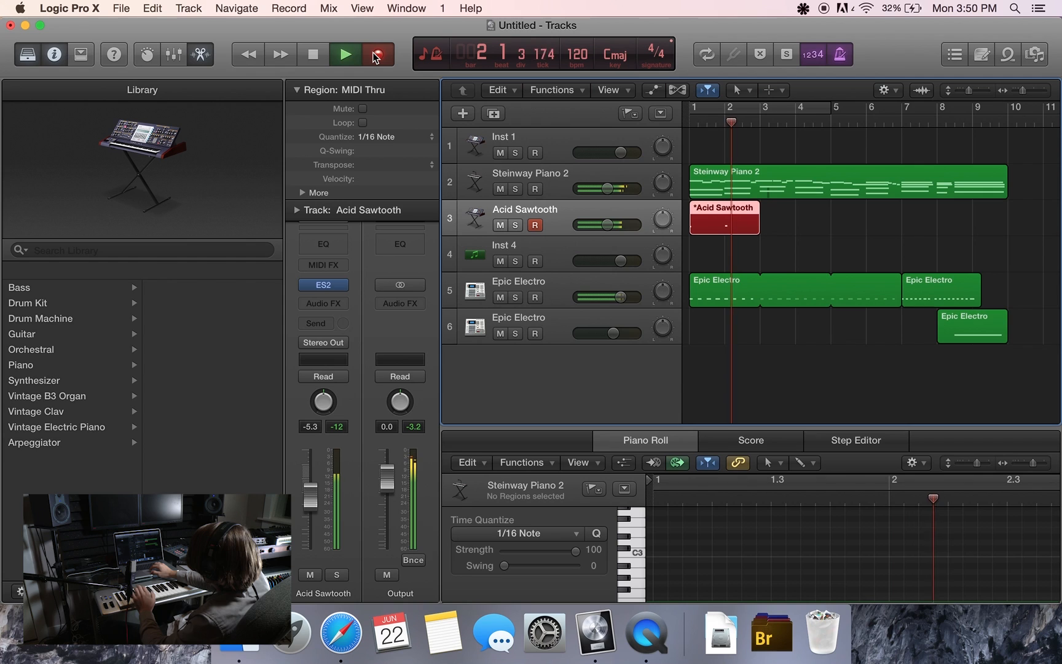
{"action": "key", "text": "space"}
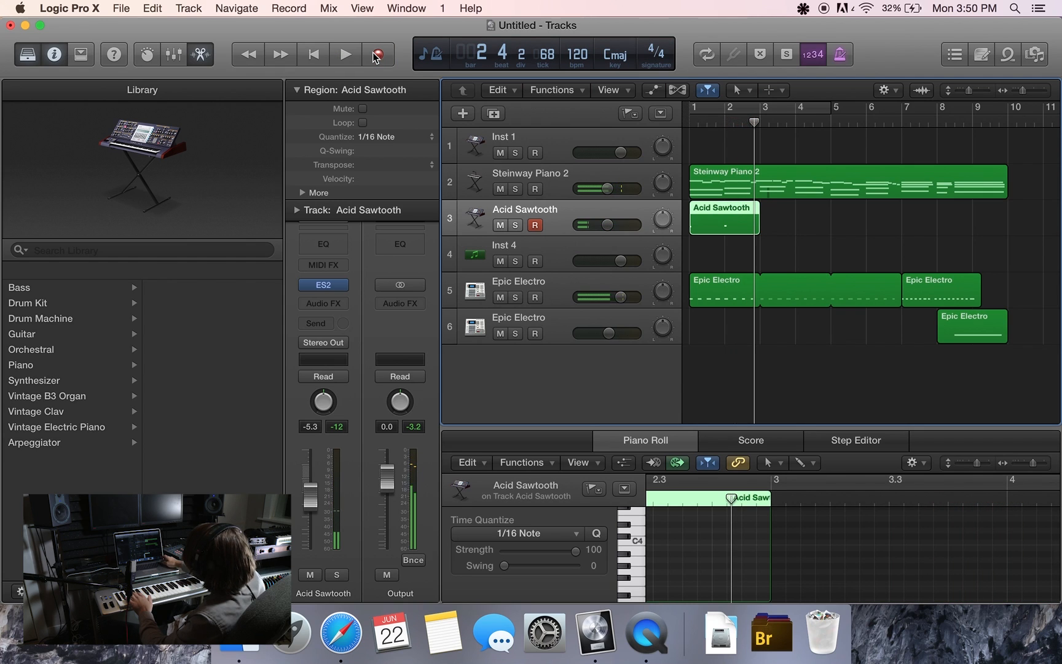
{"action": "key", "text": "Delete"}
Rehearse along from bar 1, and record an Acid Sawtooth part from bar 1 to past bar 6
{"action": "left_click", "coordinate": [688, 126]}
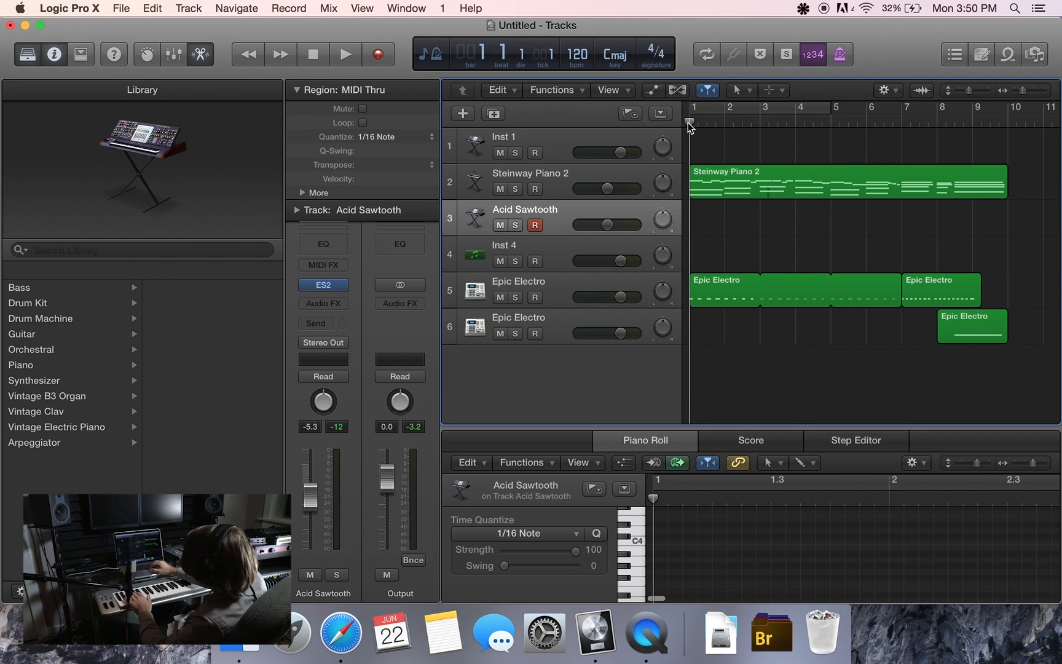
{"action": "key", "text": "space"}
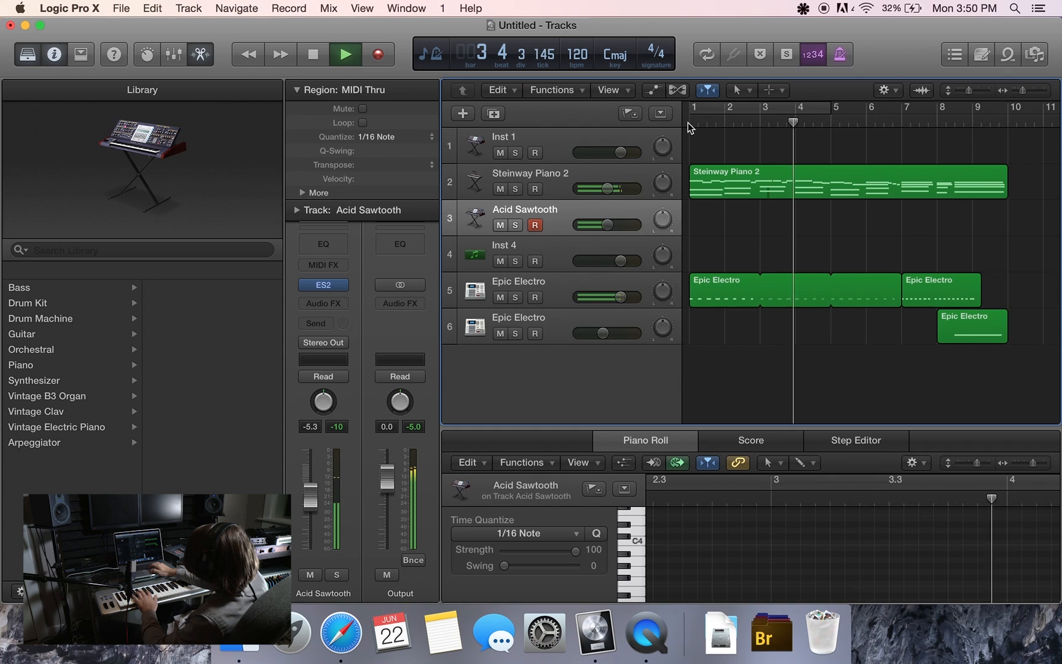
{"action": "double_click", "coordinate": [688, 122]}
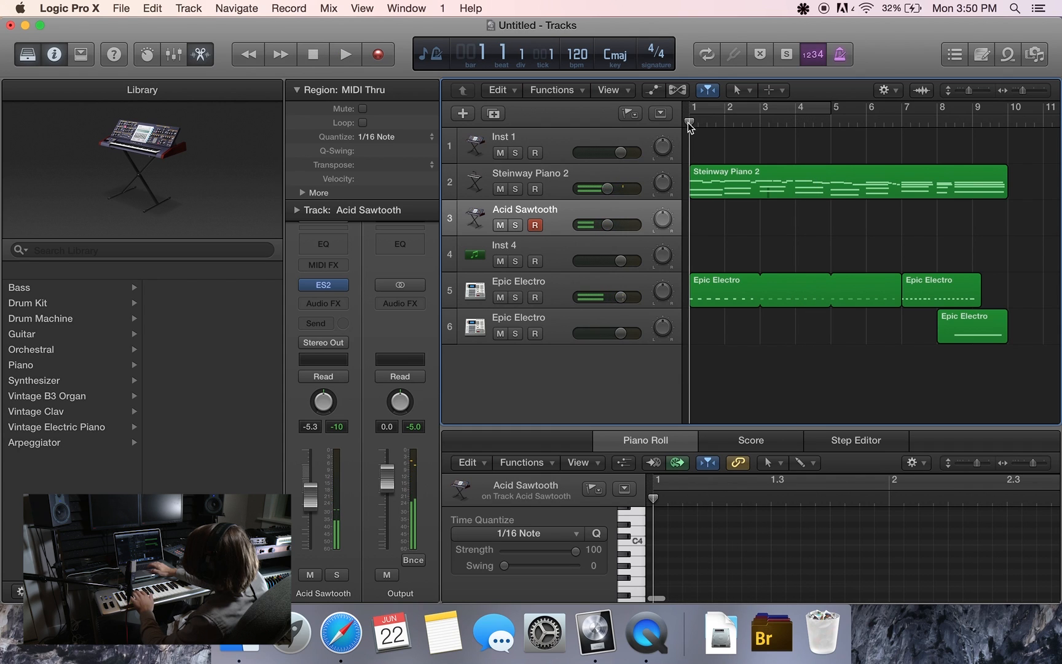
{"action": "left_click", "coordinate": [377, 57]}
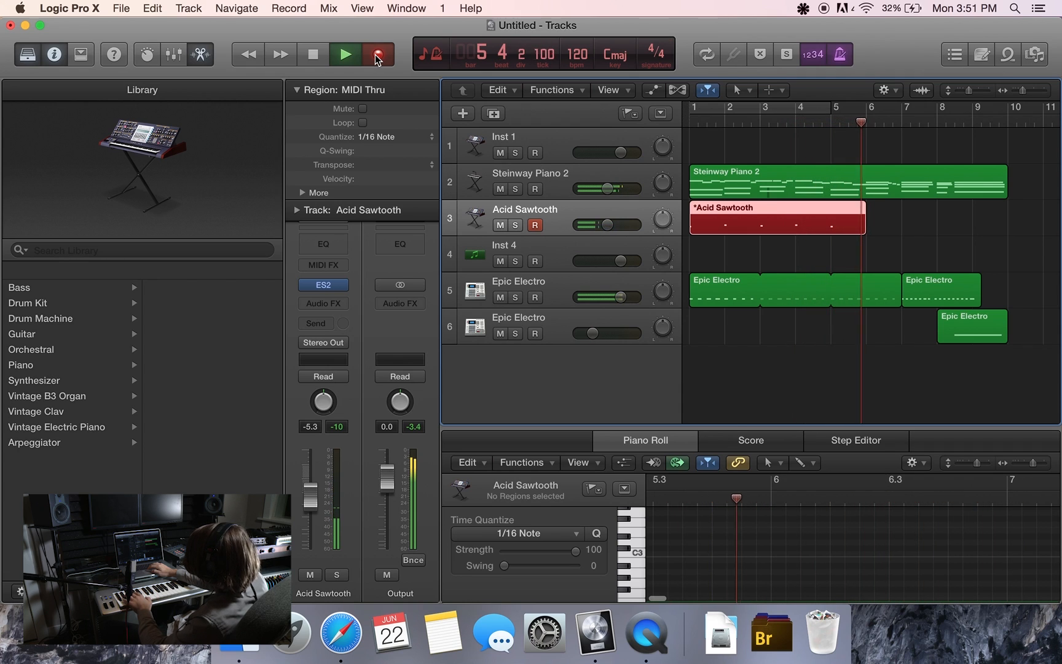
{"action": "key", "text": "space"}
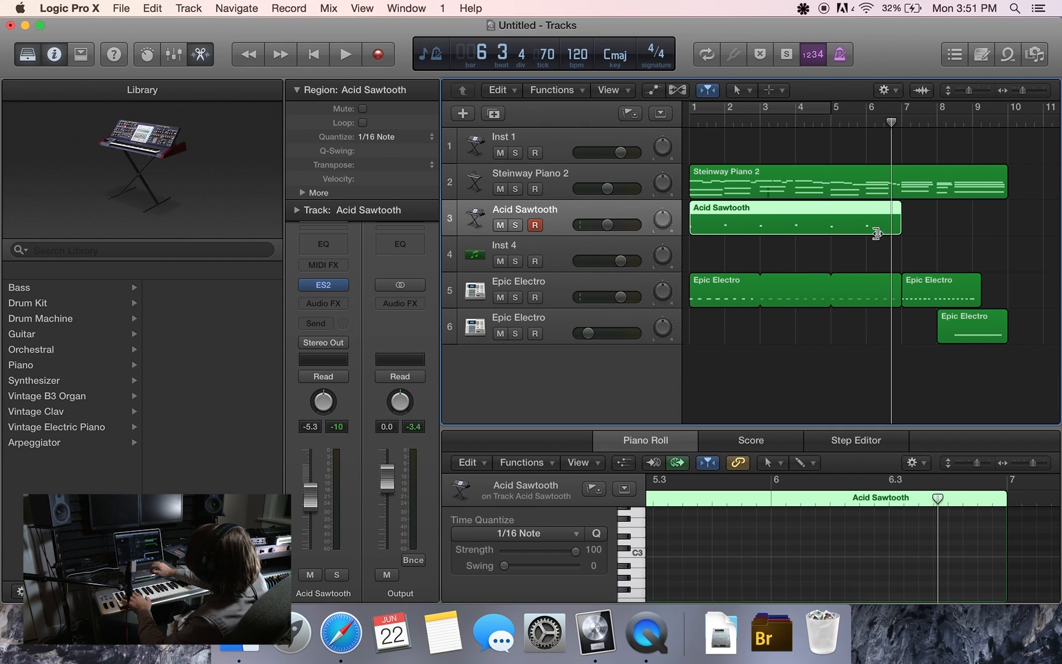
Trim the Acid Sawtooth region to end at bar 5 and loop it up to bar 9
{"action": "left_click_drag", "start_coordinate": [876, 234], "coordinate": [830, 230]}
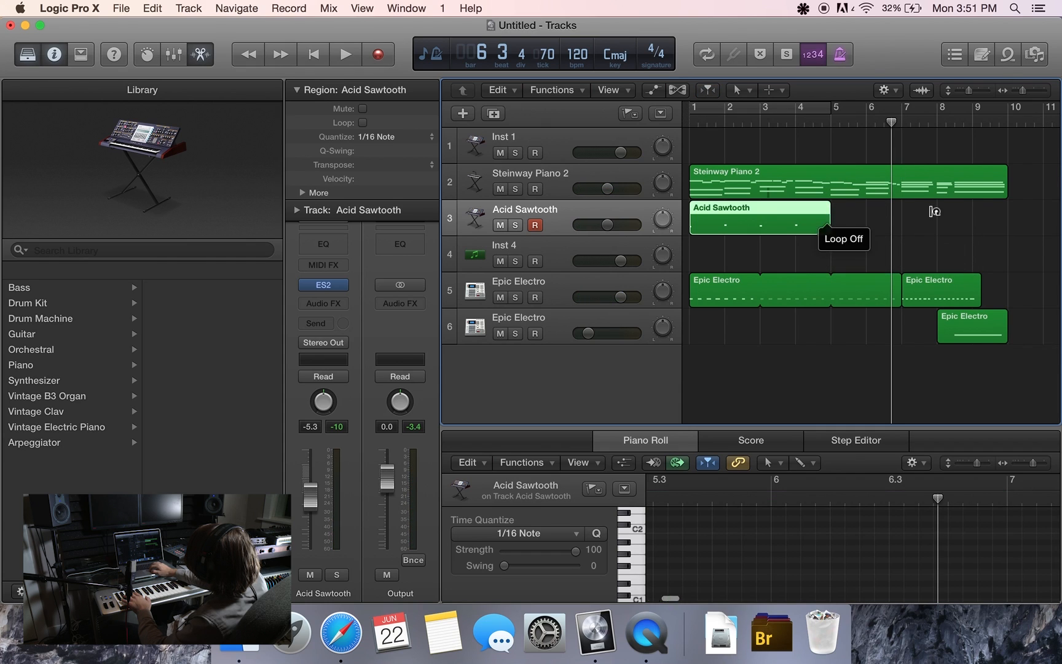
{"action": "left_click_drag", "start_coordinate": [934, 211], "coordinate": [1015, 206]}
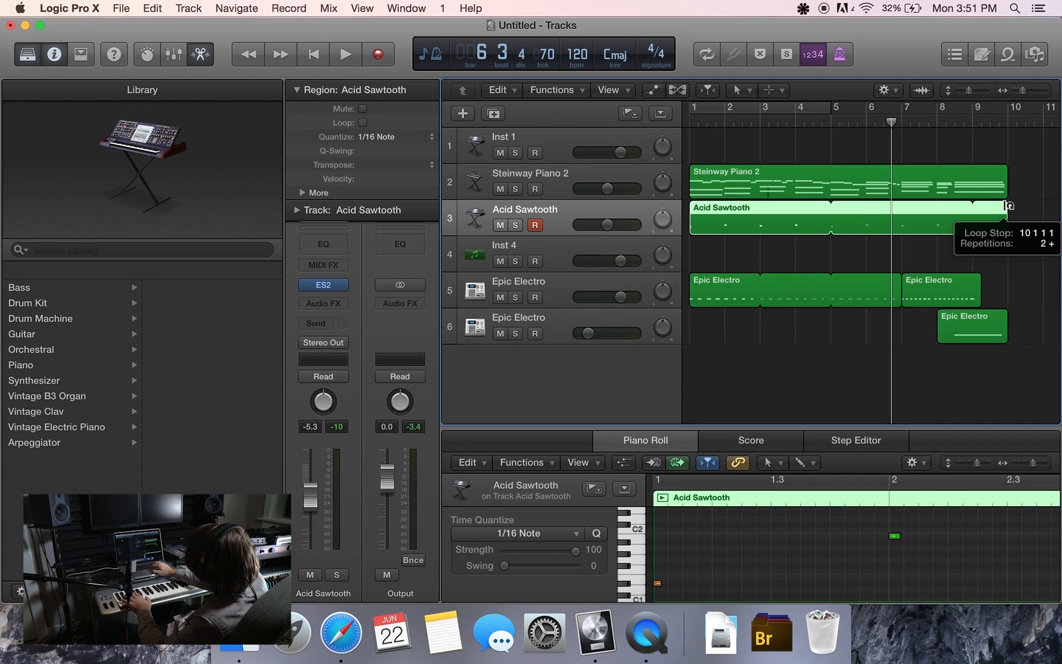
{"action": "left_click_drag", "start_coordinate": [977, 205], "coordinate": [977, 205]}
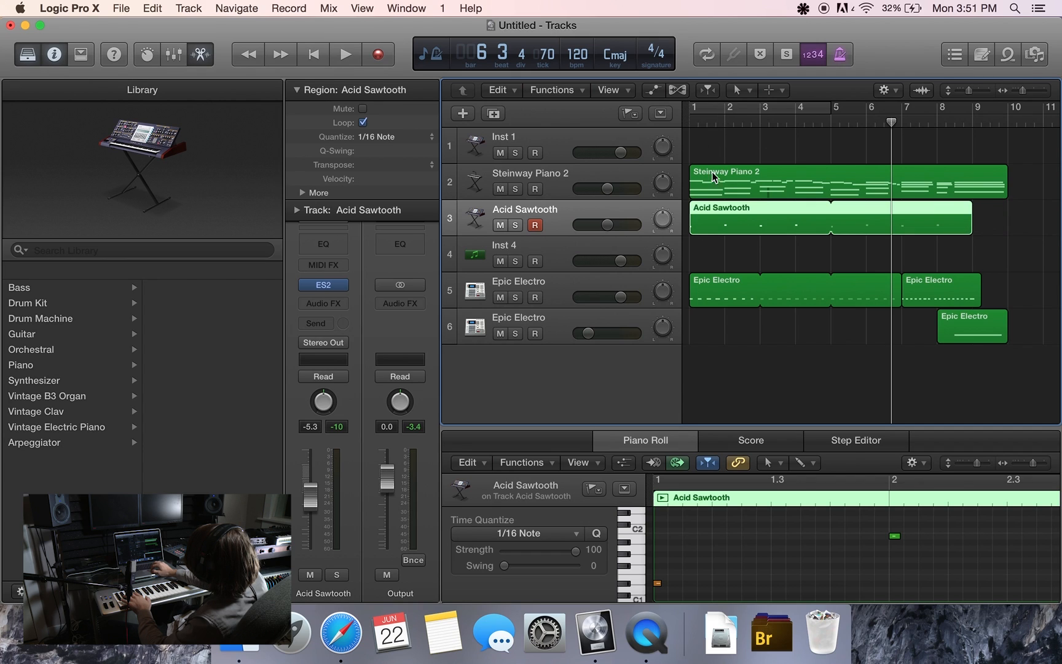
Select all Acid Sawtooth notes in the Piano Roll and start playback from bar 1
{"action": "key", "text": "e"}
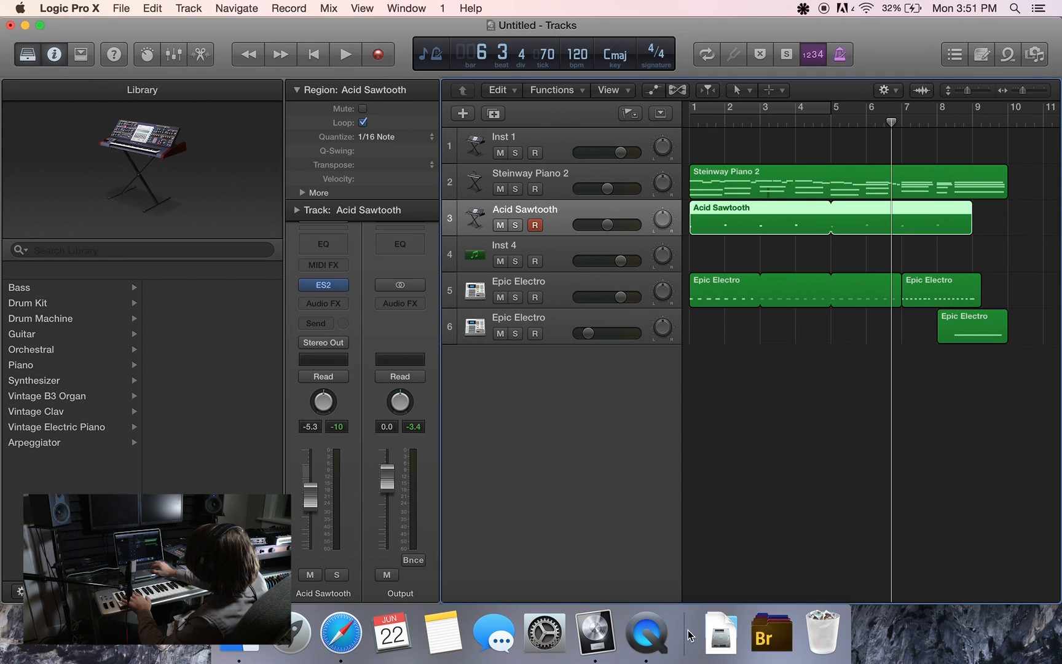
{"action": "double_click", "coordinate": [722, 212]}
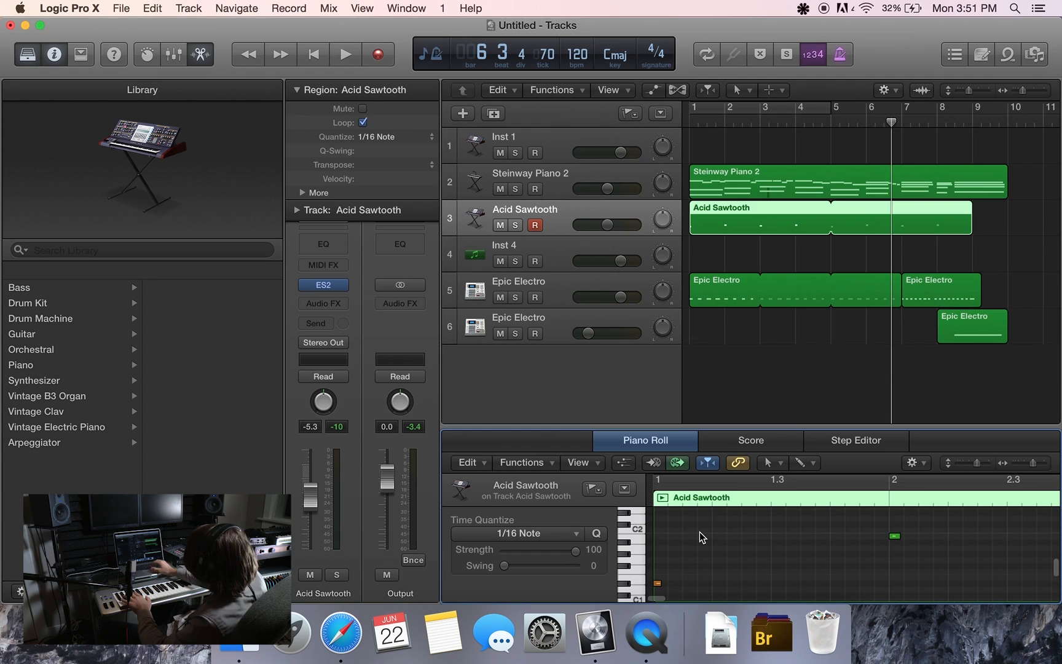
{"action": "key", "text": "super+a"}
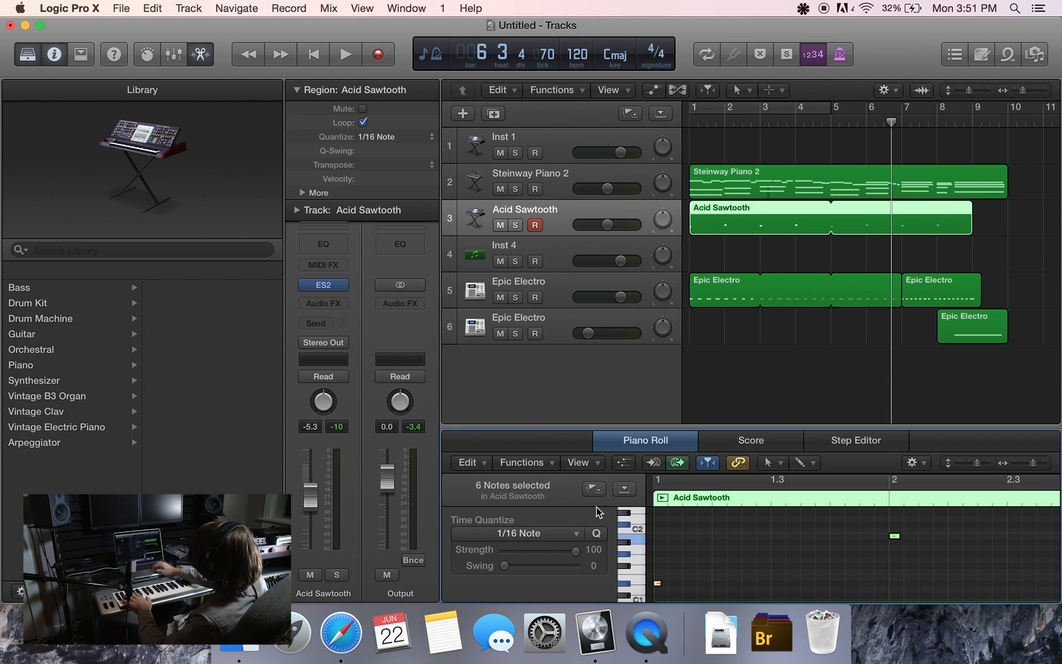
{"action": "right_click", "coordinate": [686, 126]}
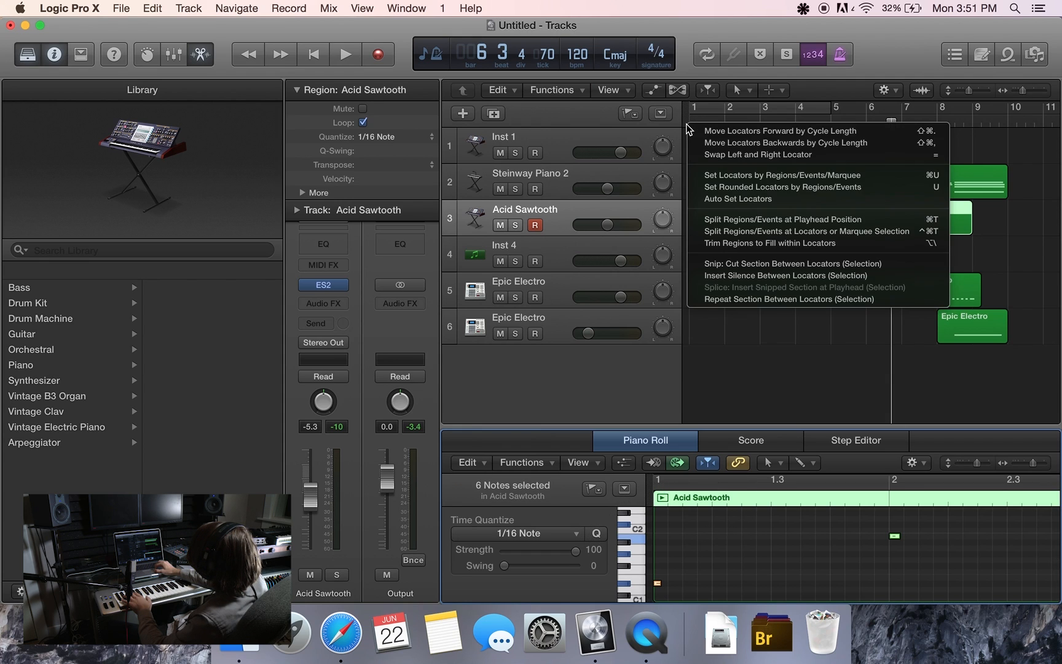
{"action": "left_click", "coordinate": [686, 125]}
{"action": "double_click", "coordinate": [686, 125]}
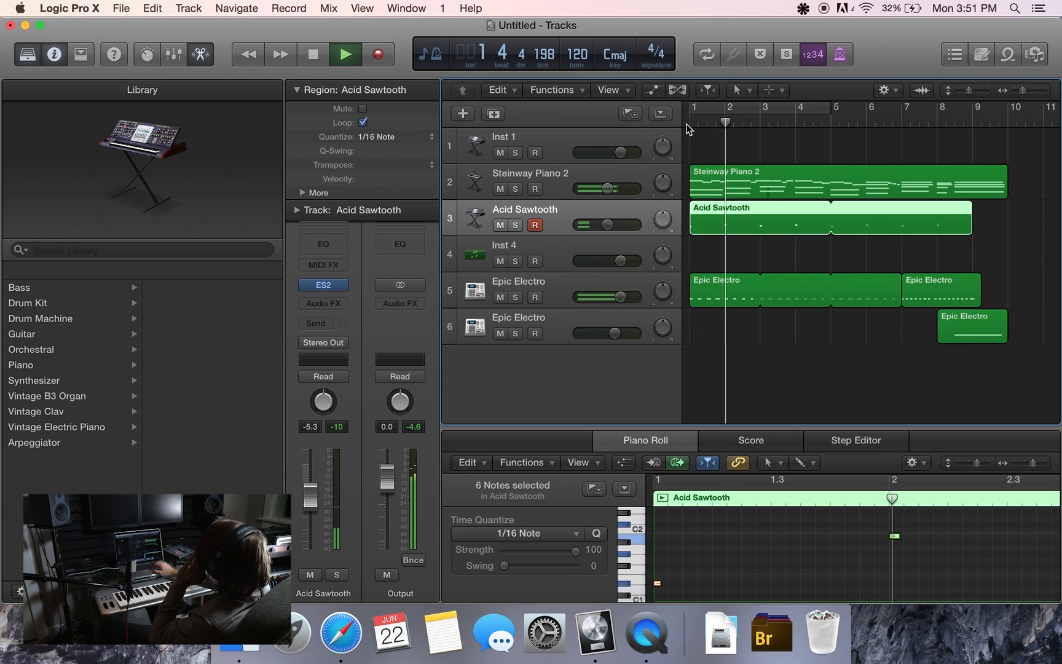
Add a Space Designer reverb to the Acid Sawtooth track and raise its reverb output slightly during playback
{"action": "left_click", "coordinate": [331, 304]}
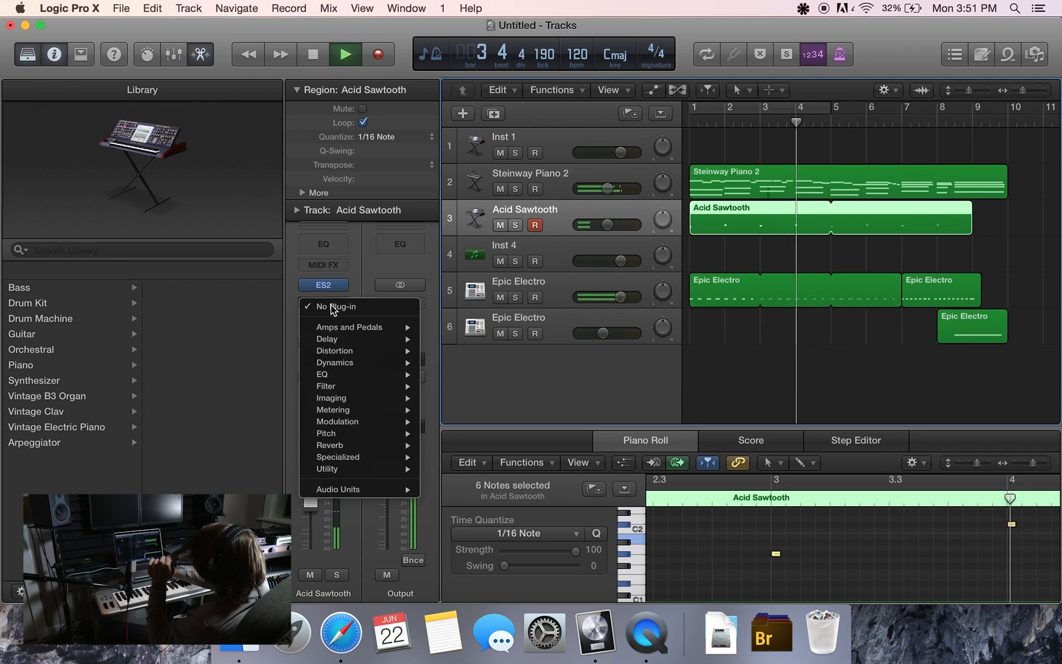
{"action": "mouse_move", "coordinate": [368, 445]}
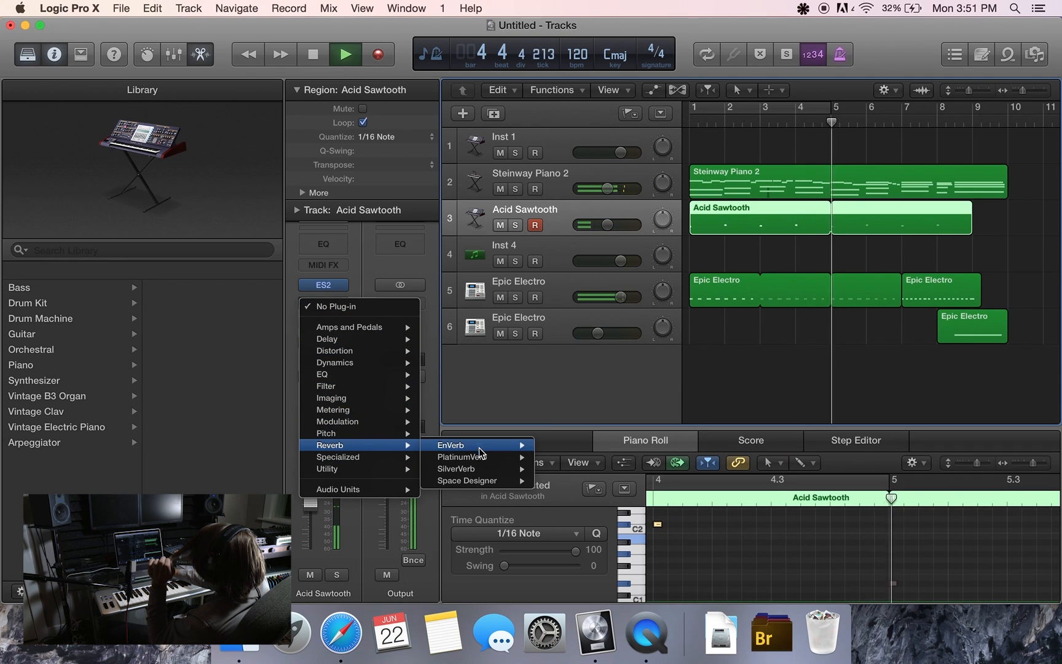
{"action": "mouse_move", "coordinate": [480, 469]}
{"action": "left_click", "coordinate": [559, 481]}
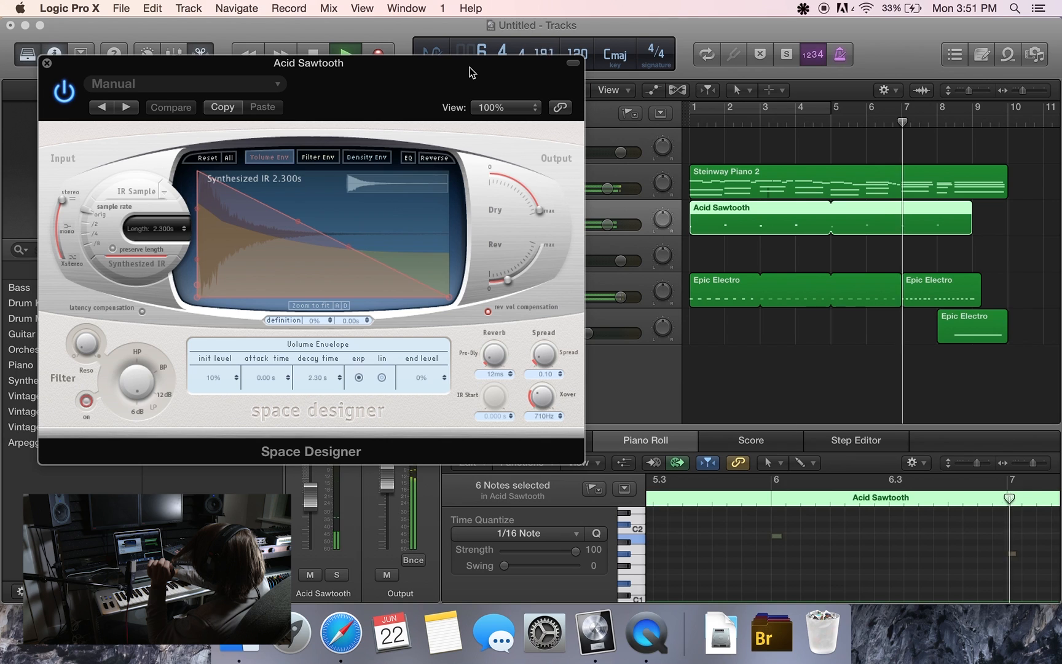
{"action": "left_click_drag", "start_coordinate": [469, 72], "coordinate": [567, 181]}
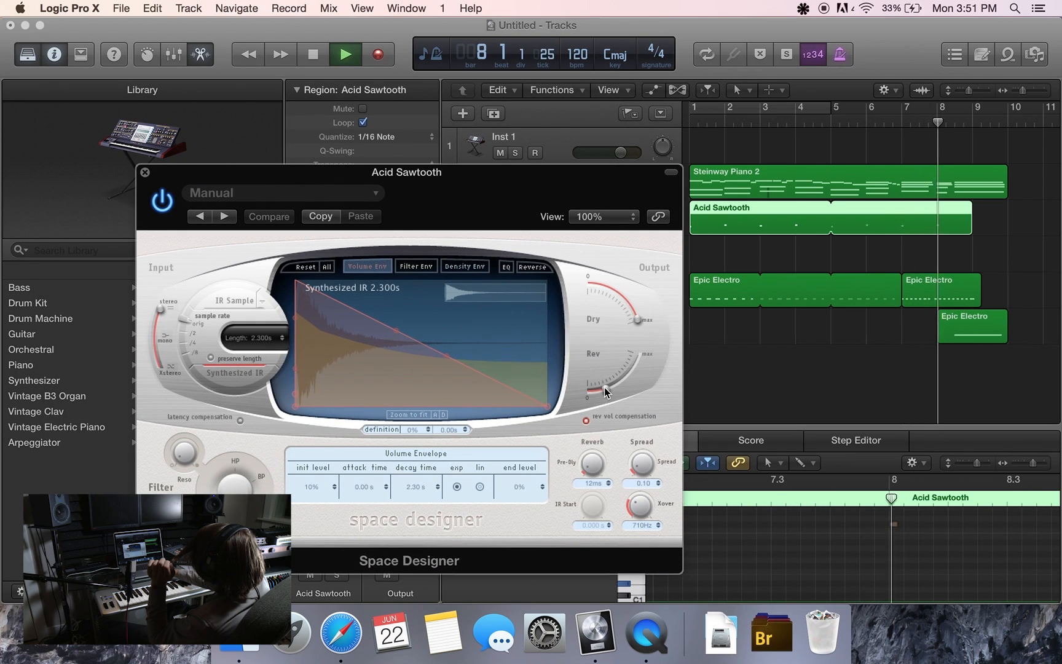
{"action": "left_click", "coordinate": [610, 390]}
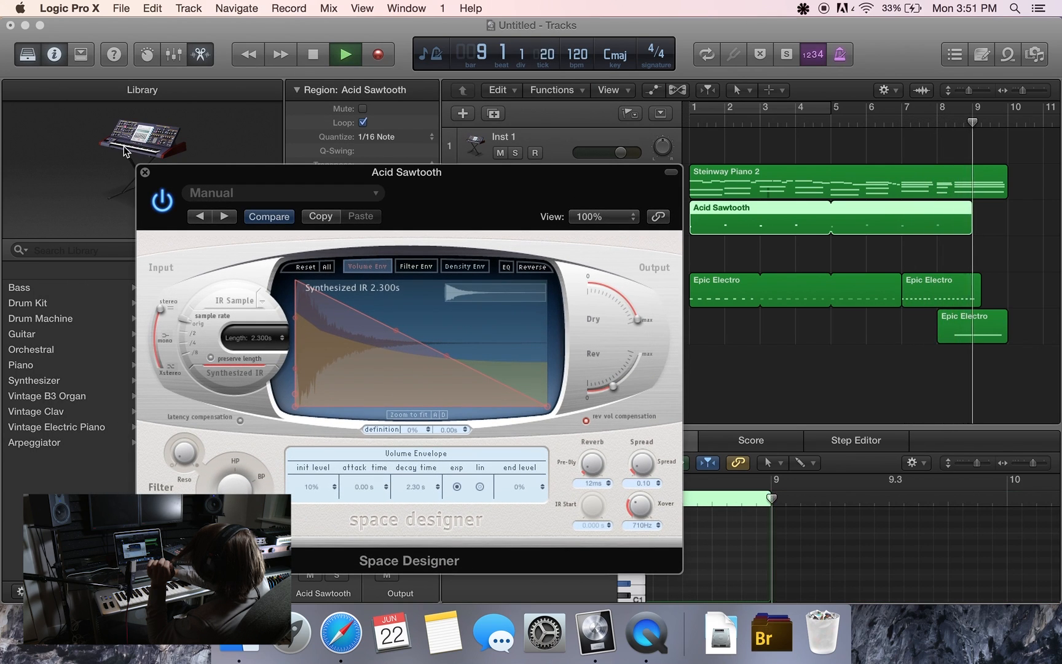
{"action": "left_click", "coordinate": [145, 173]}
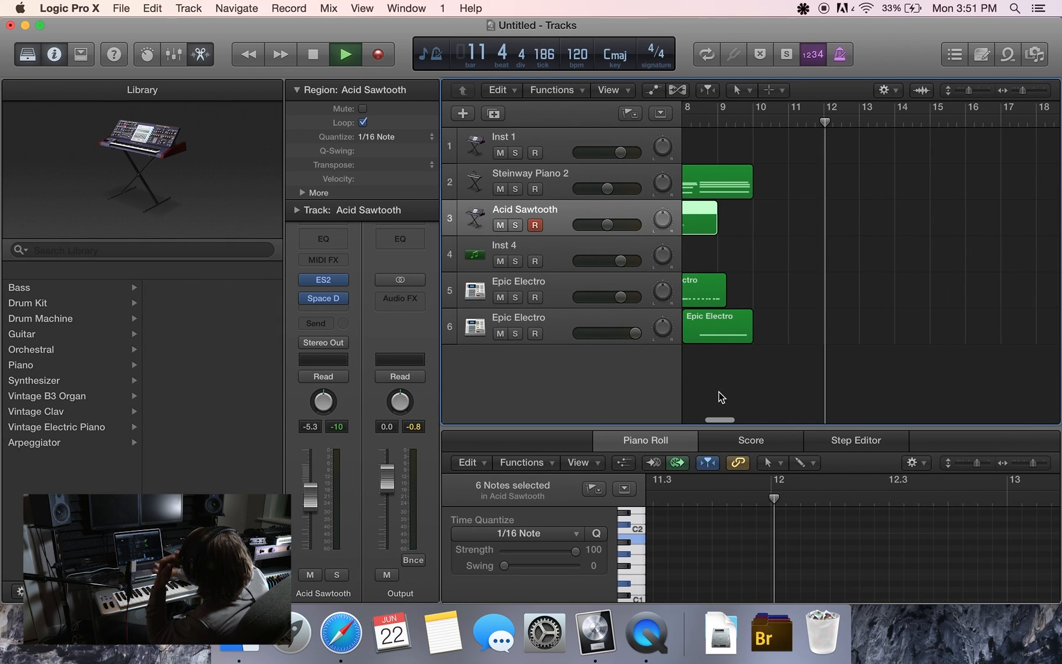
{"action": "key", "text": "space"}
Place the playhead at bar 8 beat 2 and duplicate the Epic Electro track 6 with its settings
{"action": "scroll", "coordinate": [713, 398], "scroll_direction": "left", "scroll_amount": 3}
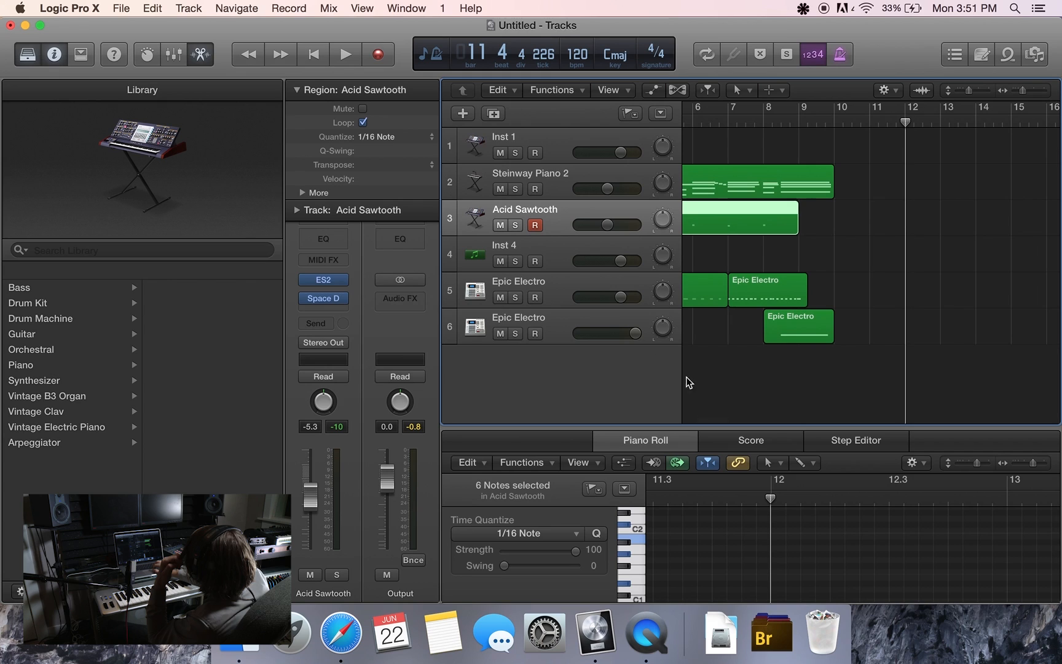
{"action": "left_click", "coordinate": [551, 333]}
{"action": "left_click", "coordinate": [773, 120]}
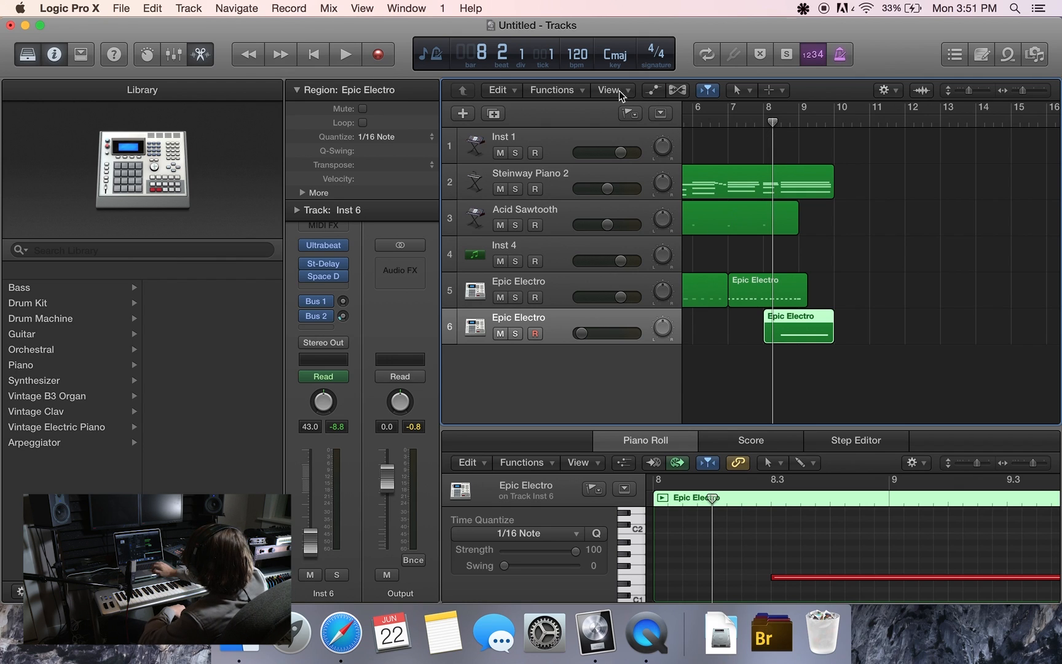
{"action": "left_click", "coordinate": [493, 114]}
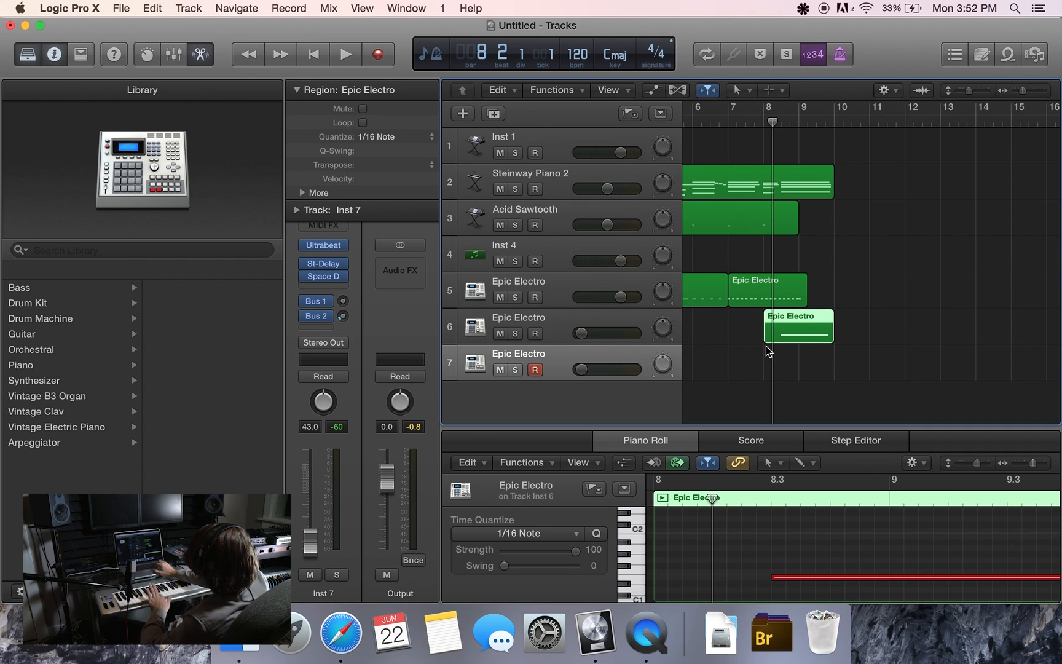
Raise the duplicated Epic Electro track to -1.8 dB with its St-Delay and Space Designer bypassed, and place the playhead at bar 8 beat 3
{"action": "left_click", "coordinate": [554, 360]}
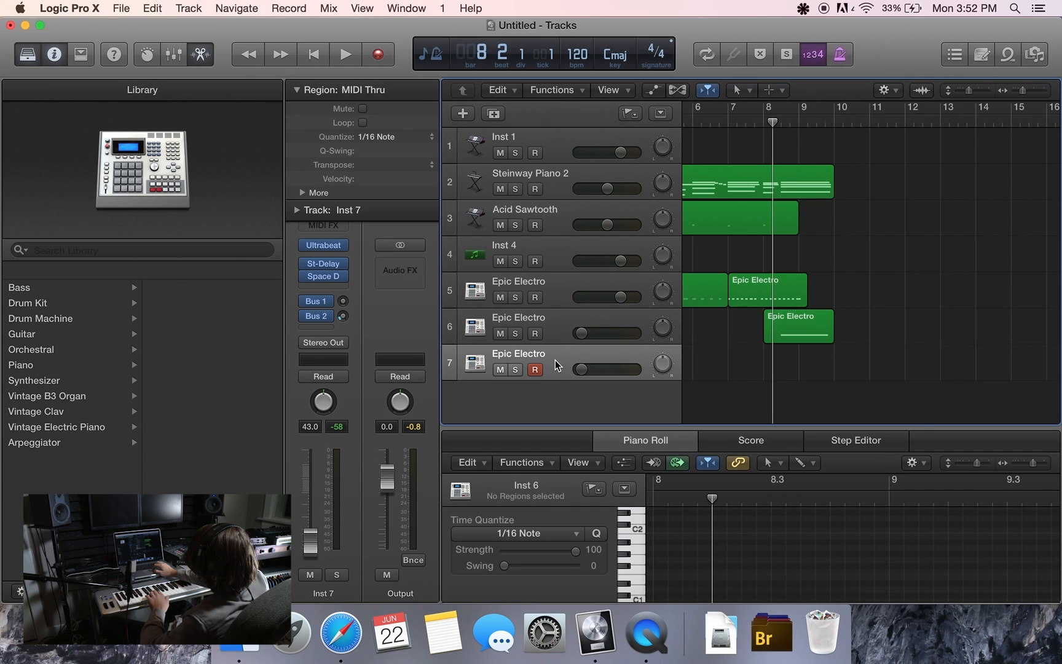
{"action": "left_click_drag", "start_coordinate": [577, 369], "coordinate": [609, 368]}
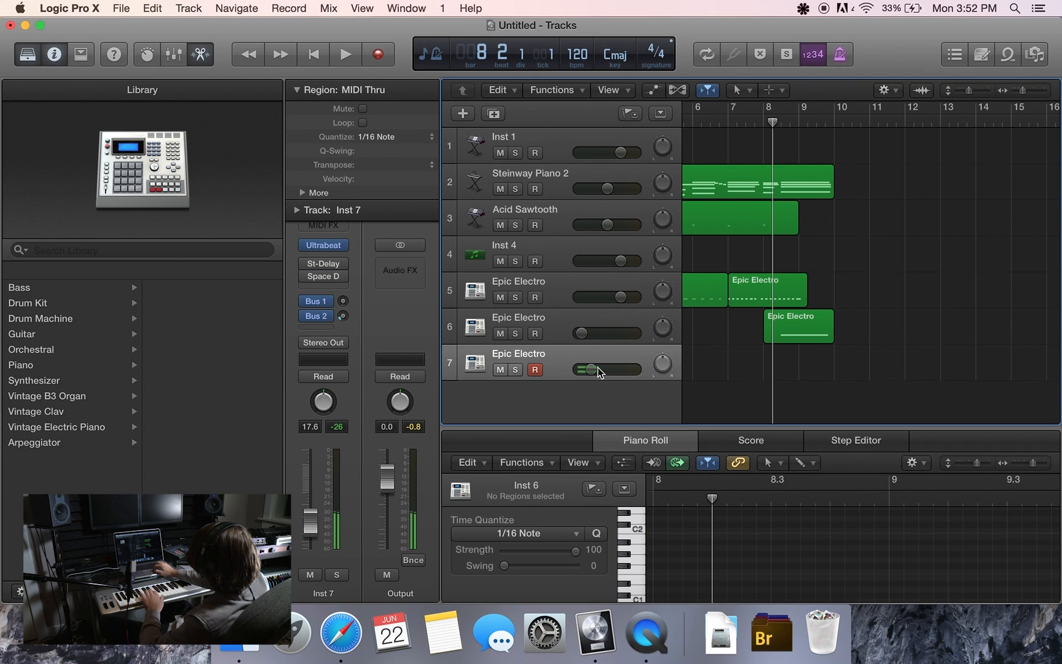
{"action": "left_click_drag", "start_coordinate": [599, 371], "coordinate": [621, 371]}
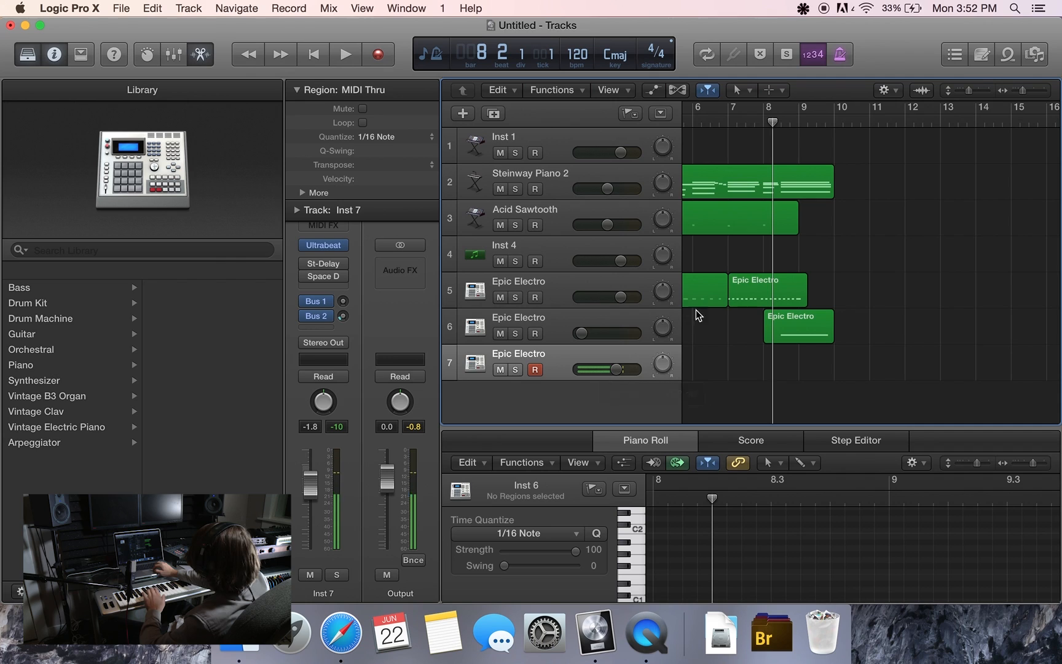
{"action": "left_click", "coordinate": [782, 119]}
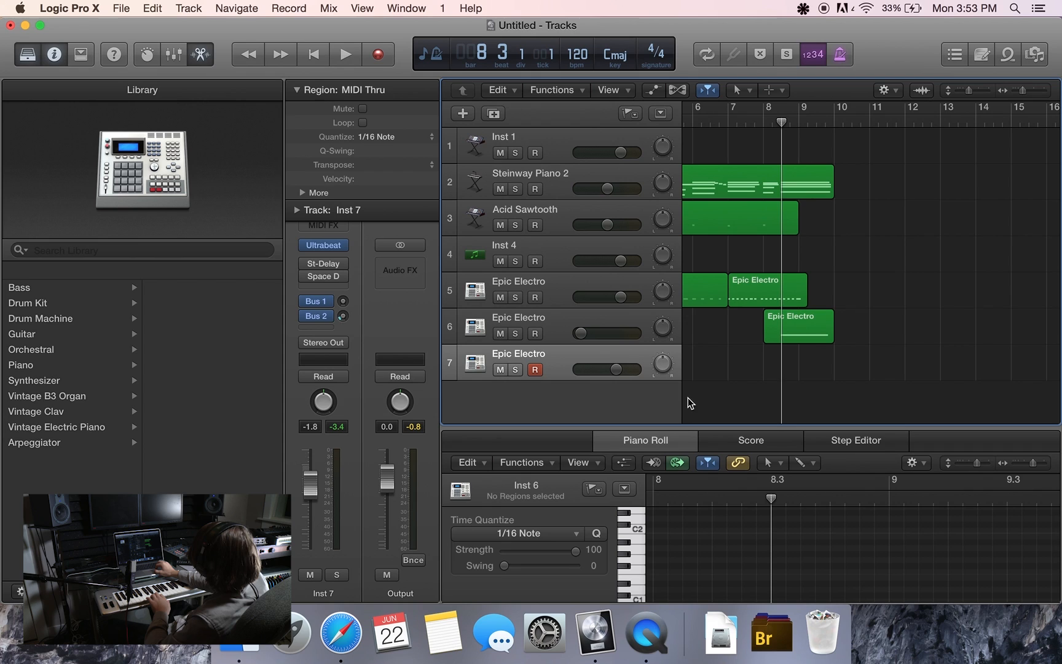
Record a short drum hit at the end of bar 9 on Epic Electro track 7 and place the playhead at bar 9 beat 2
{"action": "left_click", "coordinate": [378, 57]}
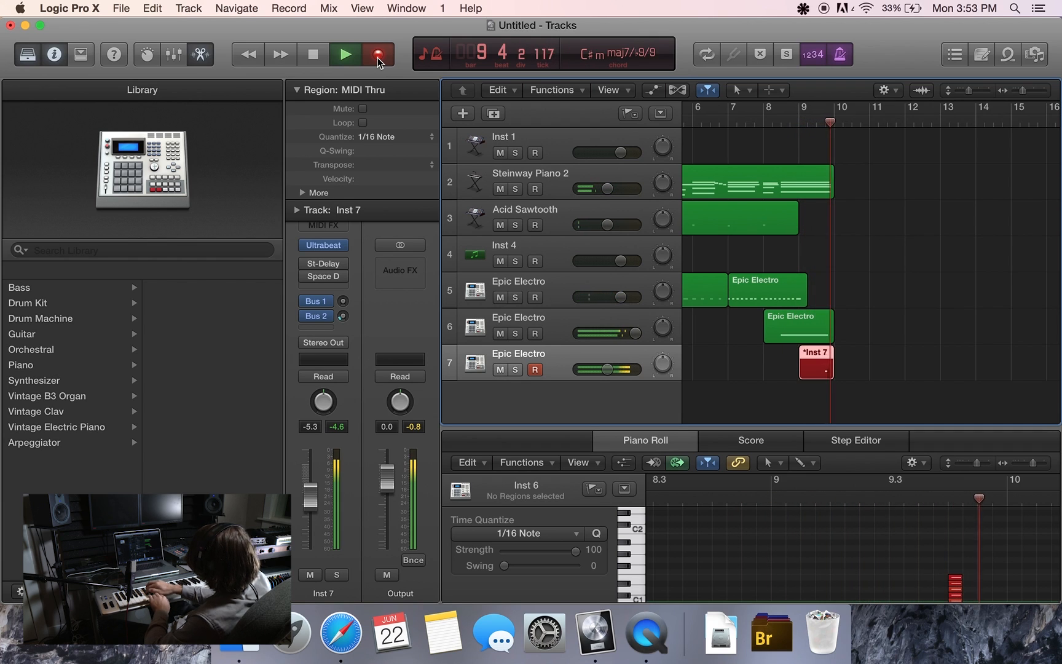
{"action": "key", "text": "space"}
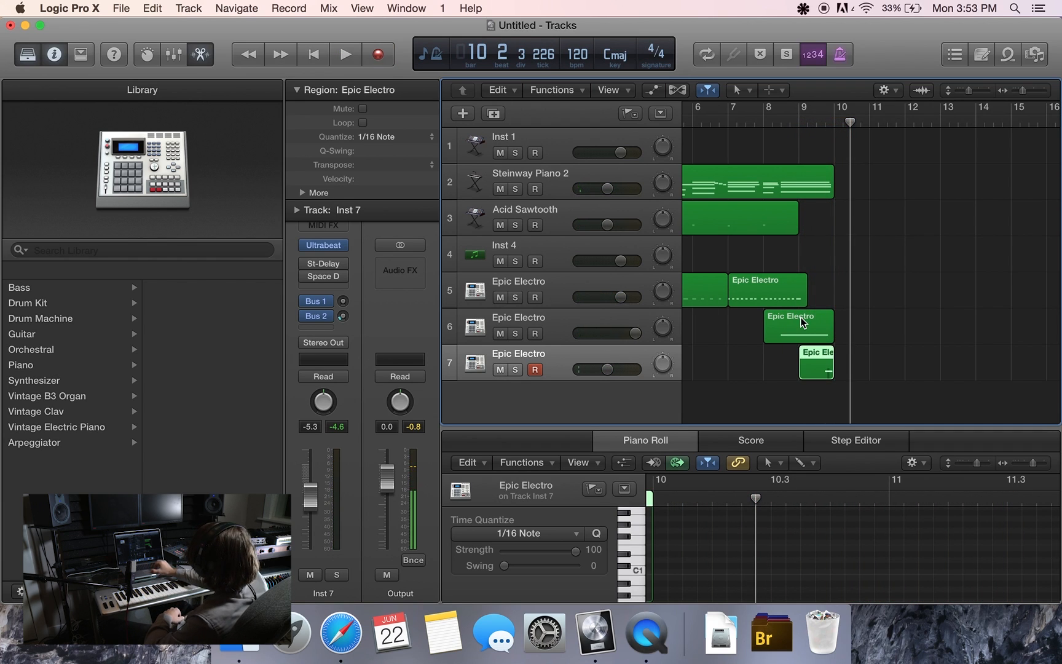
{"action": "left_click", "coordinate": [810, 120]}
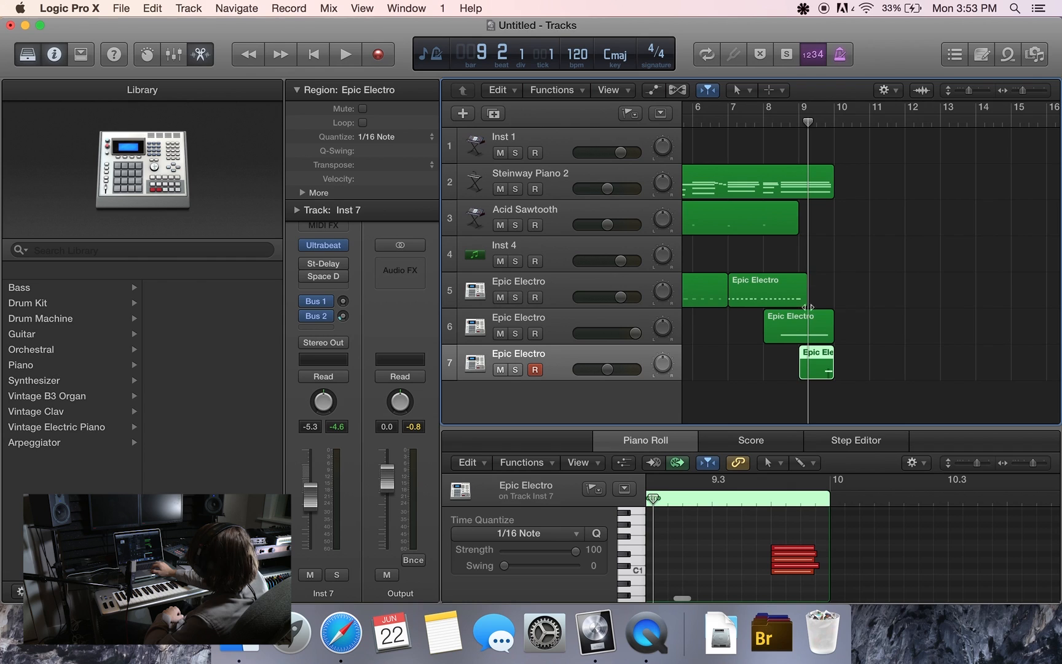
{"action": "double_click", "coordinate": [812, 368]}
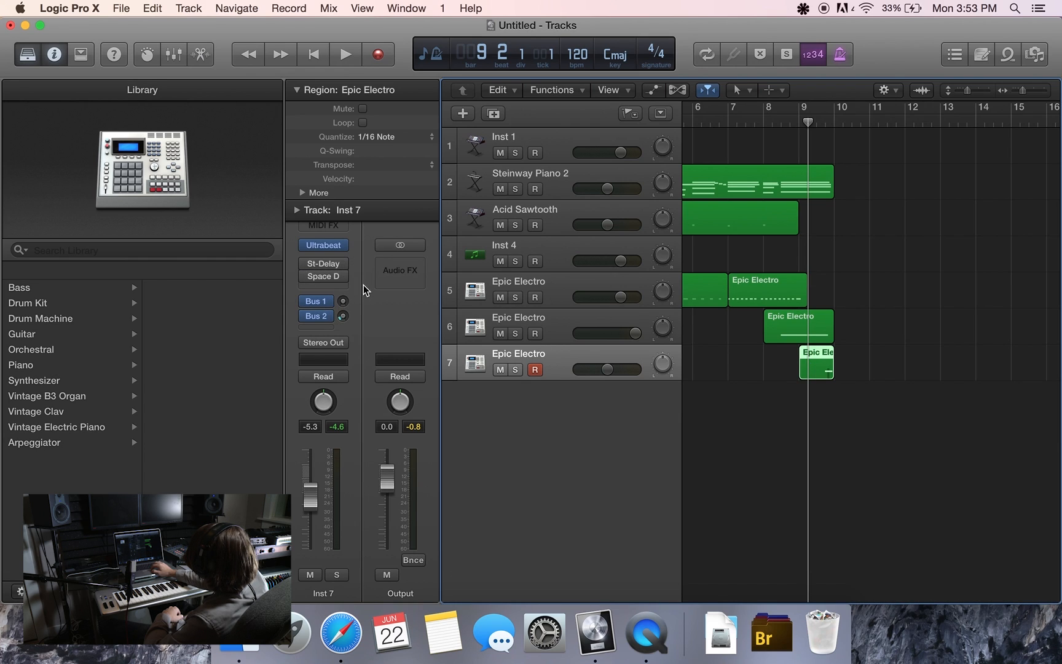
Turn the bypassed Stereo Delay back on for Epic Electro track 7
{"action": "left_click", "coordinate": [323, 269]}
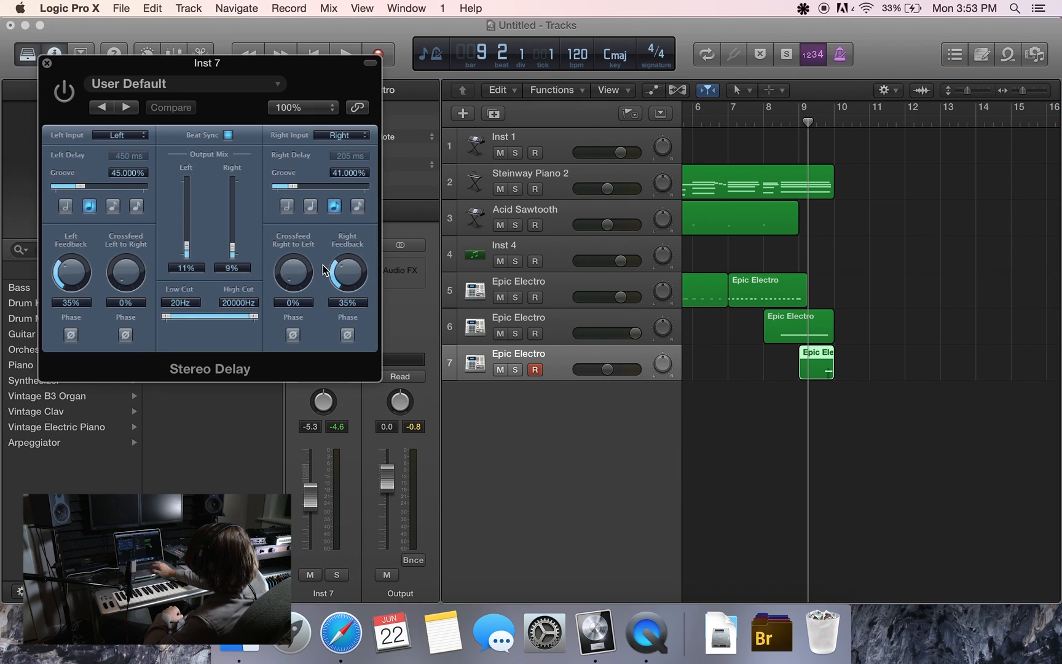
{"action": "left_click", "coordinate": [48, 63]}
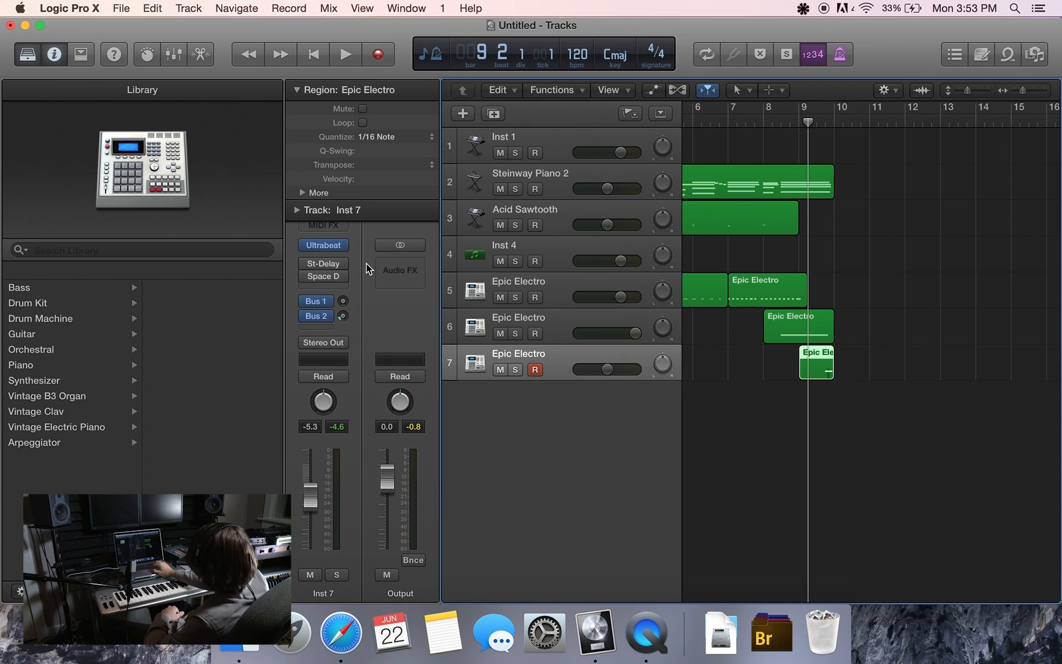
{"action": "left_click", "coordinate": [306, 263]}
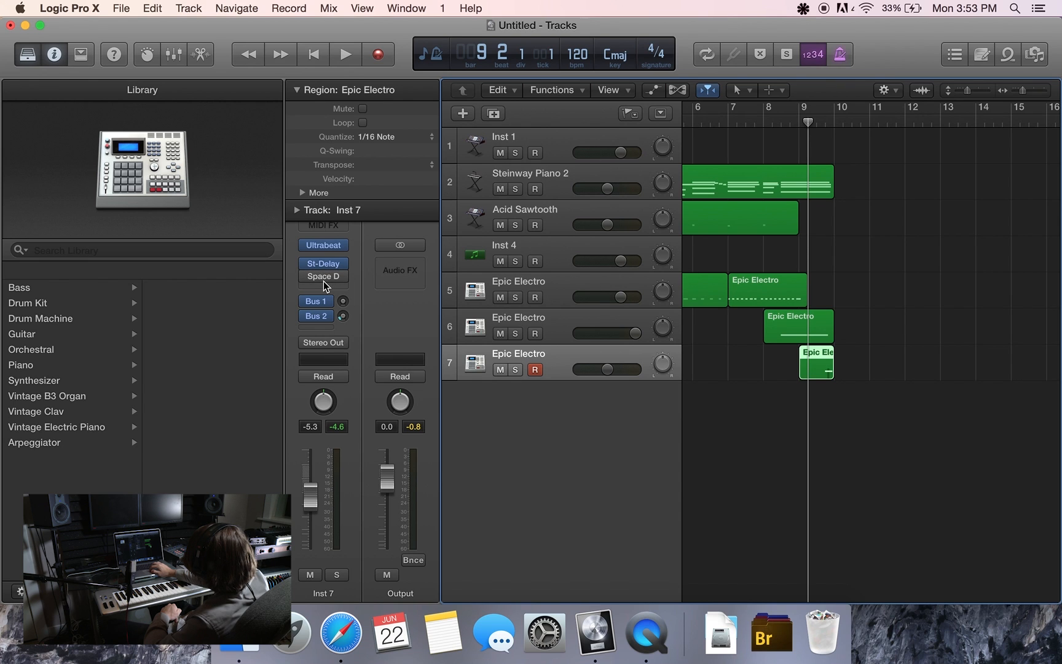
Turn on Space Designer for Epic Electro track 7 and switch off its Reverse option
{"action": "left_click", "coordinate": [323, 281]}
{"action": "left_click_drag", "start_coordinate": [304, 67], "coordinate": [403, 67]}
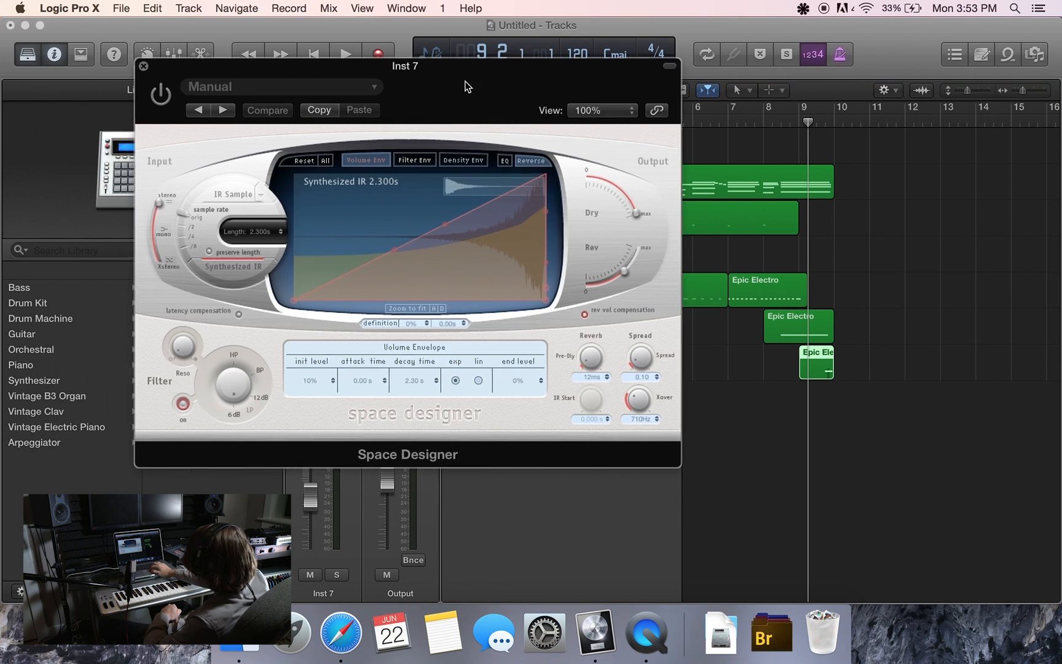
{"action": "left_click_drag", "start_coordinate": [468, 87], "coordinate": [616, 176]}
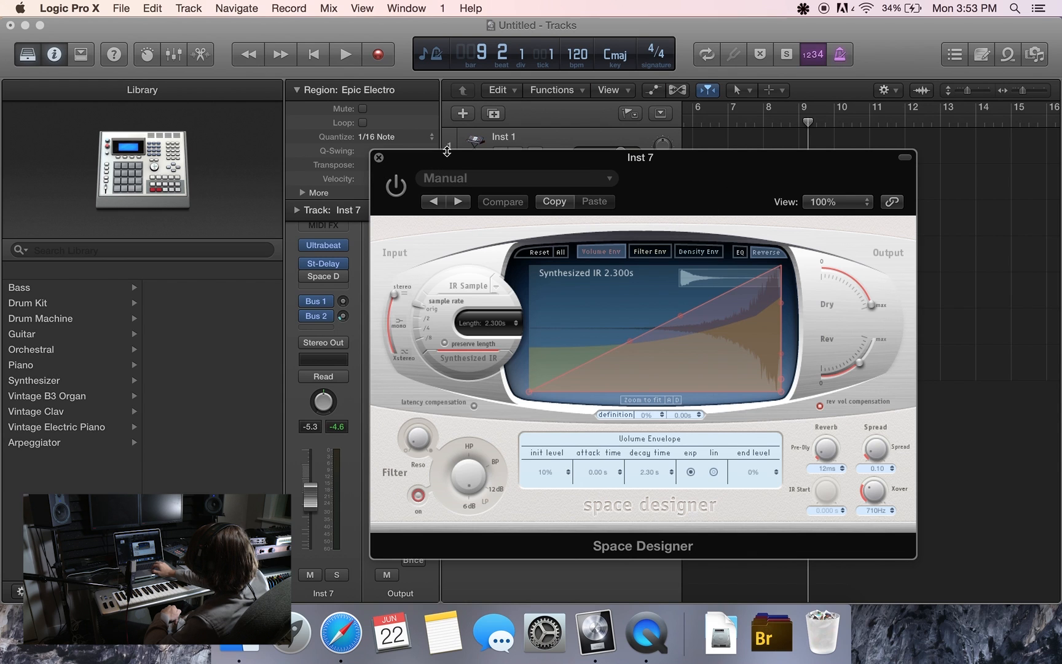
{"action": "left_click_drag", "start_coordinate": [445, 164], "coordinate": [540, 122]}
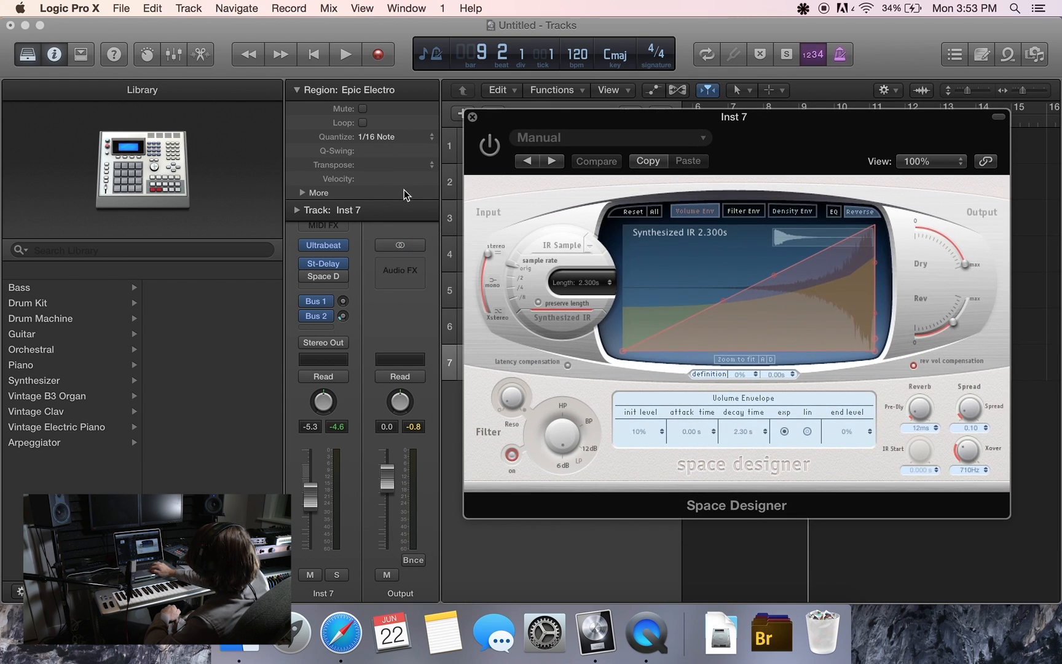
{"action": "left_click", "coordinate": [332, 278]}
{"action": "left_click", "coordinate": [333, 278]}
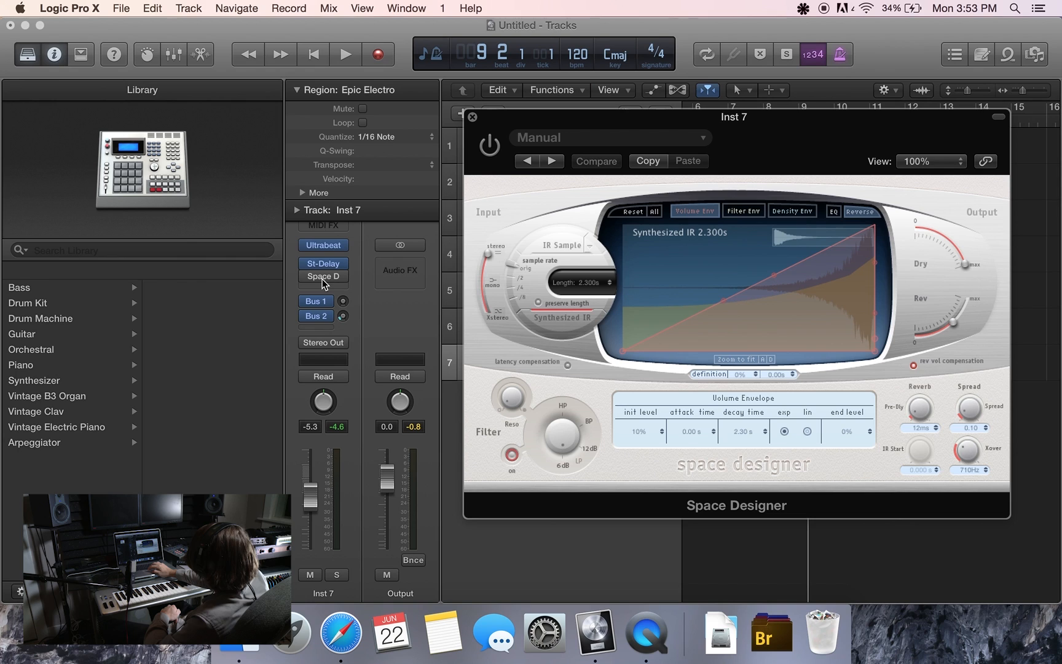
{"action": "left_click", "coordinate": [485, 149]}
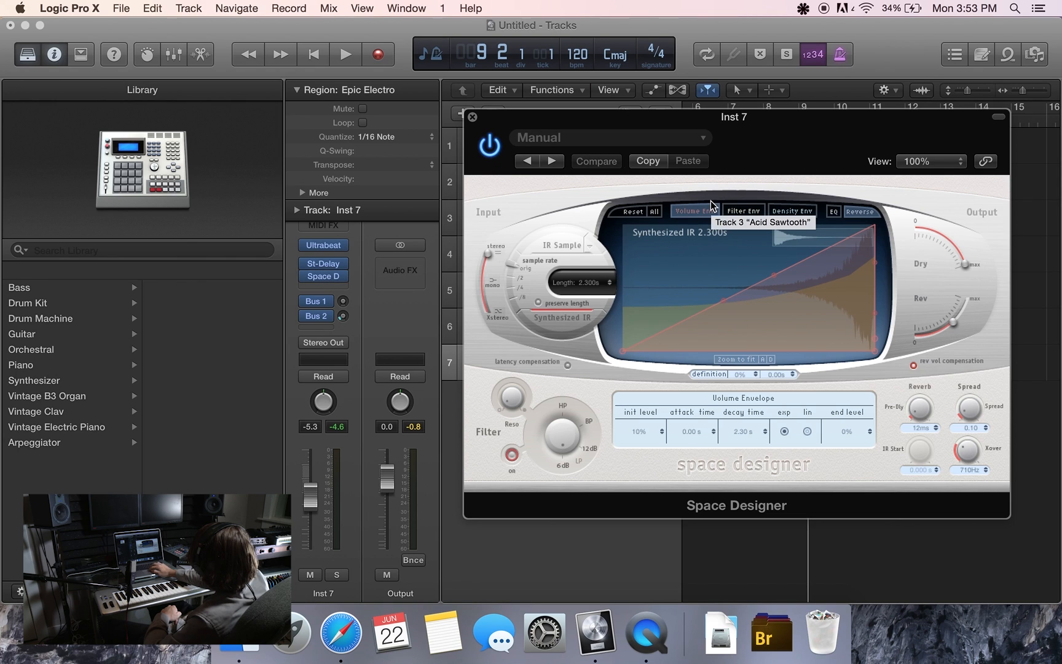
{"action": "left_click", "coordinate": [852, 212]}
{"action": "left_click_drag", "start_coordinate": [833, 122], "coordinate": [827, 362]}
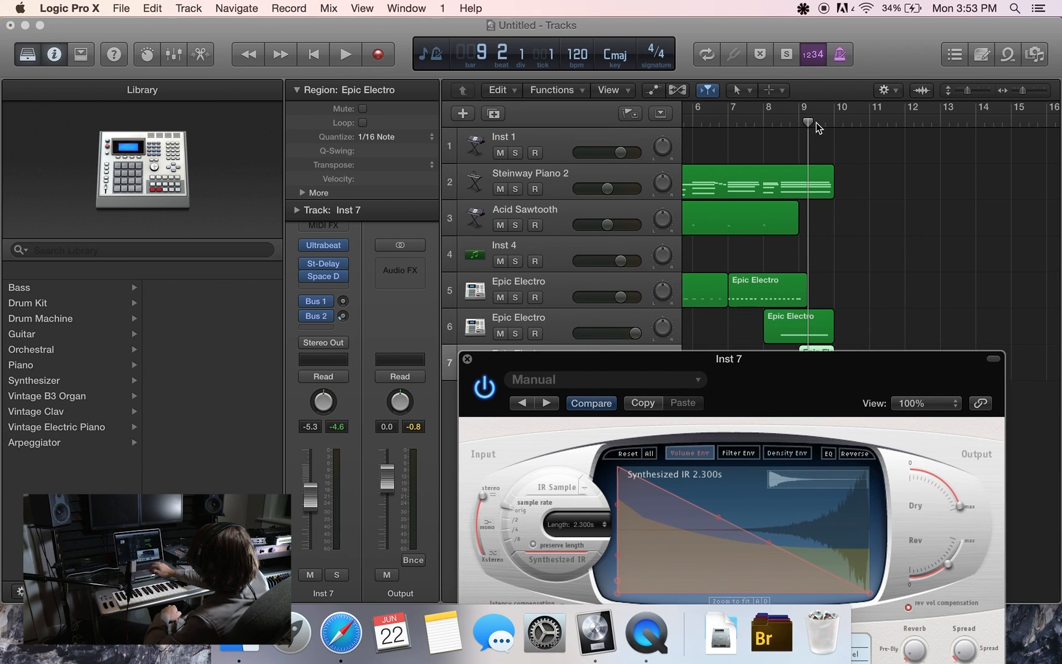
Play the arrangement from bar 9 and again from bar 8 to hear the effects on track 7, and close Space Designer
{"action": "key", "text": "space"}
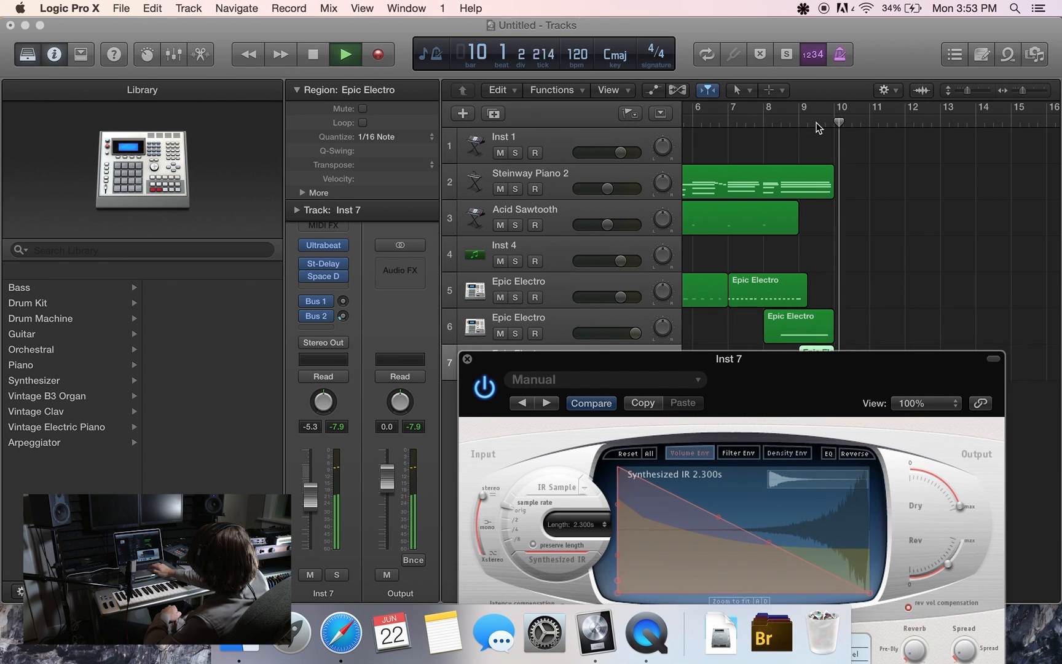
{"action": "left_click", "coordinate": [812, 123]}
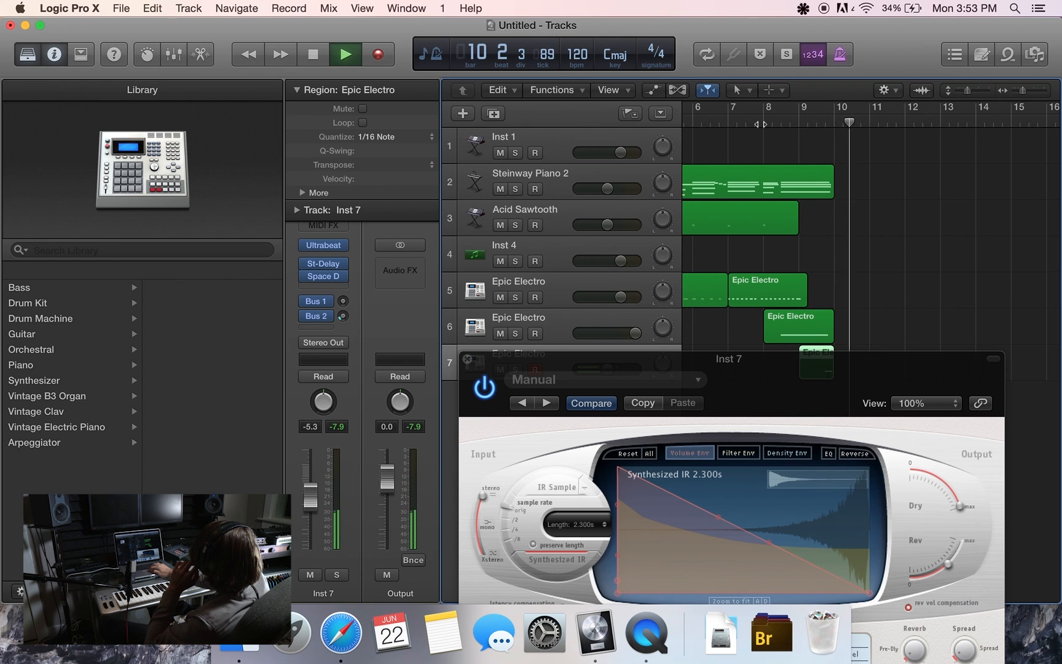
{"action": "left_click", "coordinate": [761, 124]}
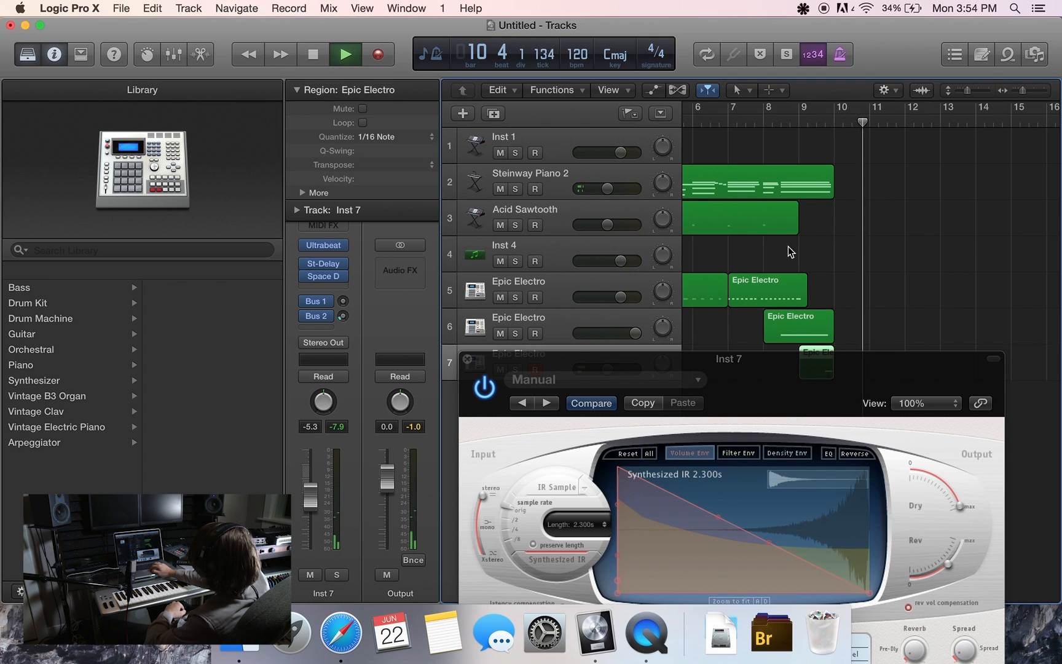
{"action": "key", "text": "space"}
{"action": "left_click", "coordinate": [468, 360]}
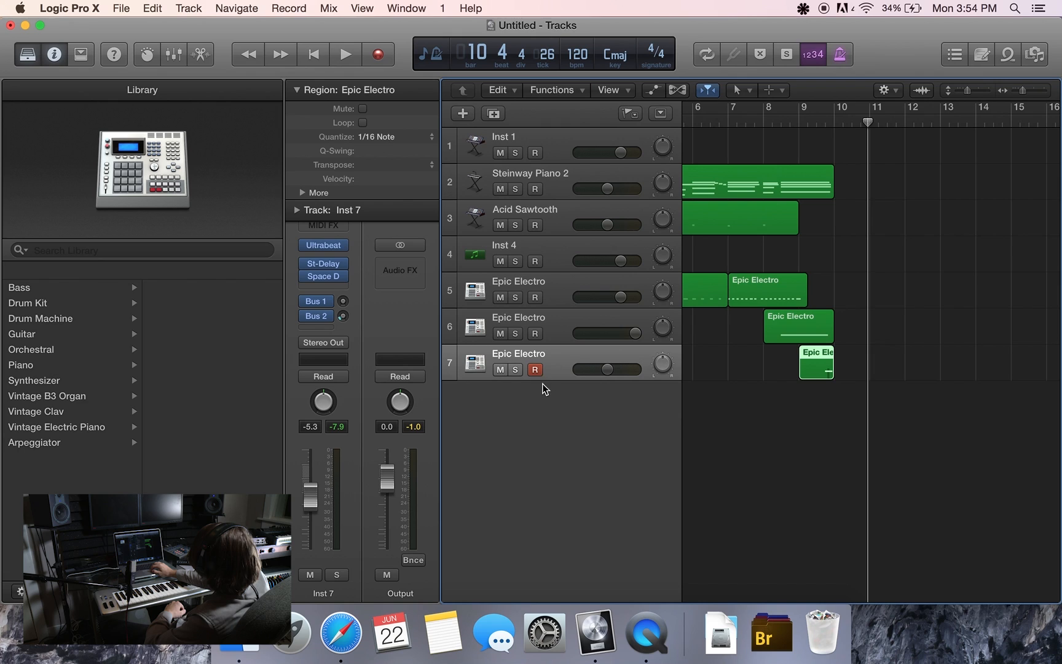
Duplicate Epic Electro track 7 four times with its effects and try out the new tracks
{"action": "left_click", "coordinate": [557, 289]}
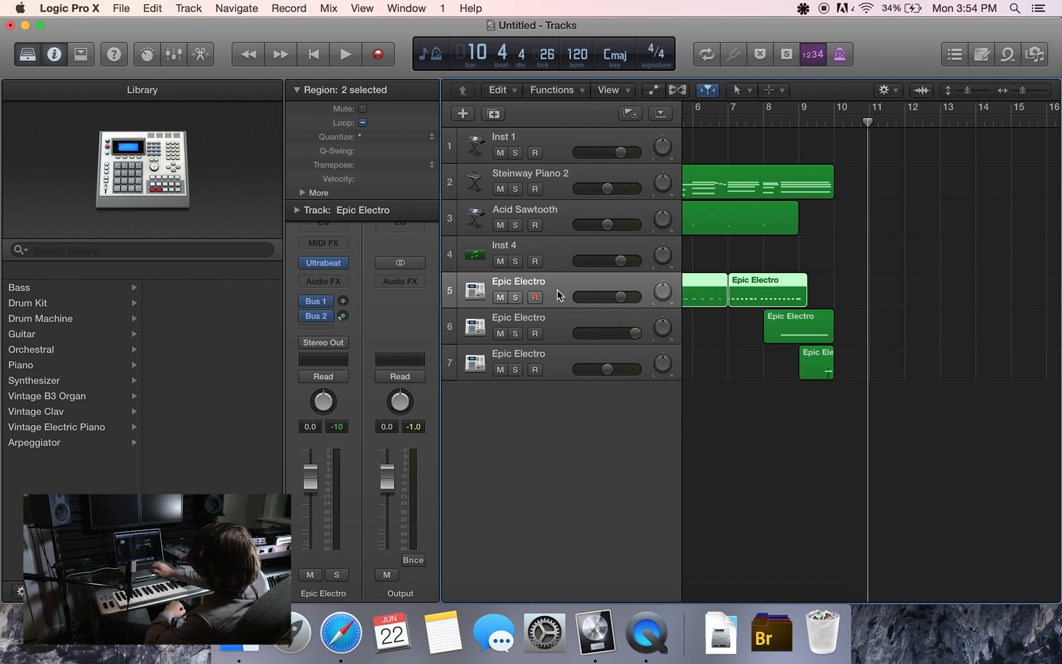
{"action": "left_click", "coordinate": [817, 121]}
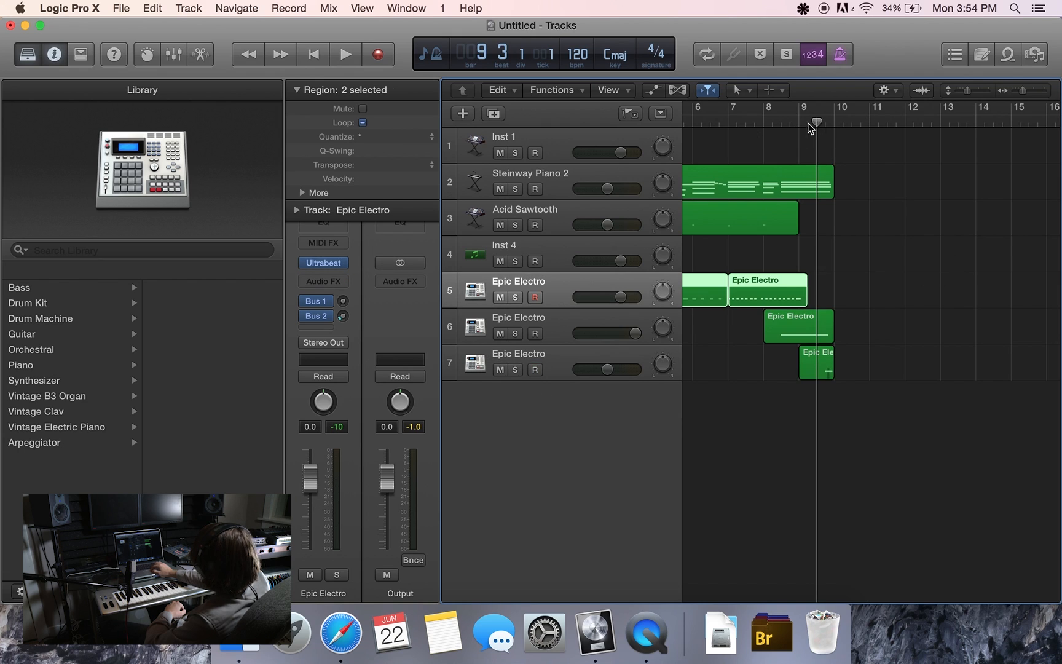
{"action": "left_click", "coordinate": [552, 365]}
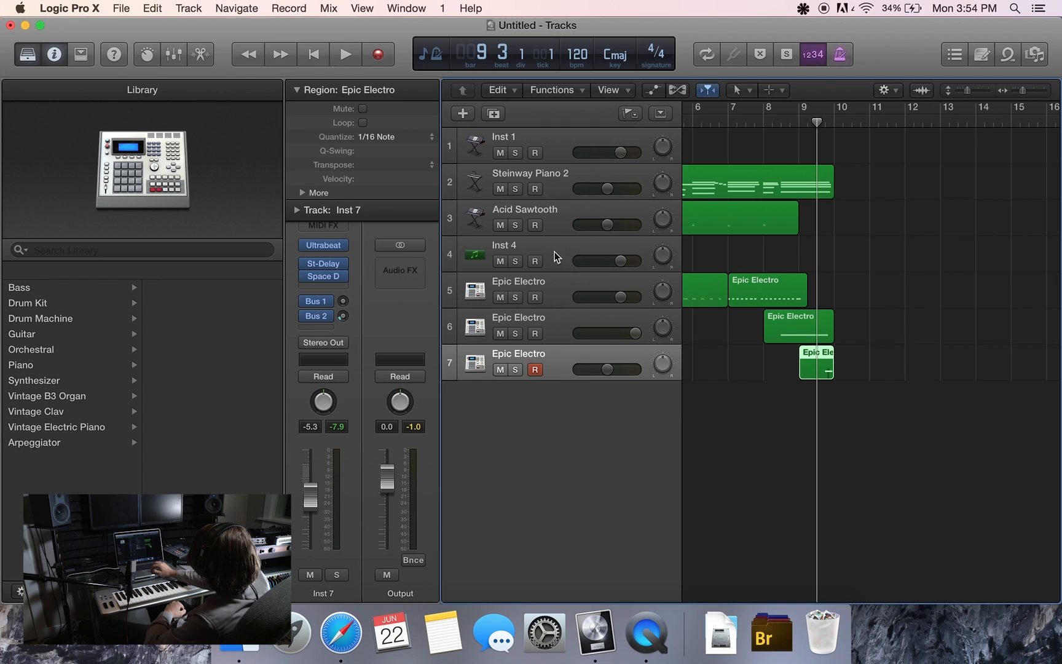
{"action": "left_click", "coordinate": [493, 113]}
{"action": "left_click", "coordinate": [493, 113]}
{"action": "left_click", "coordinate": [493, 113]}
{"action": "left_click", "coordinate": [493, 113]}
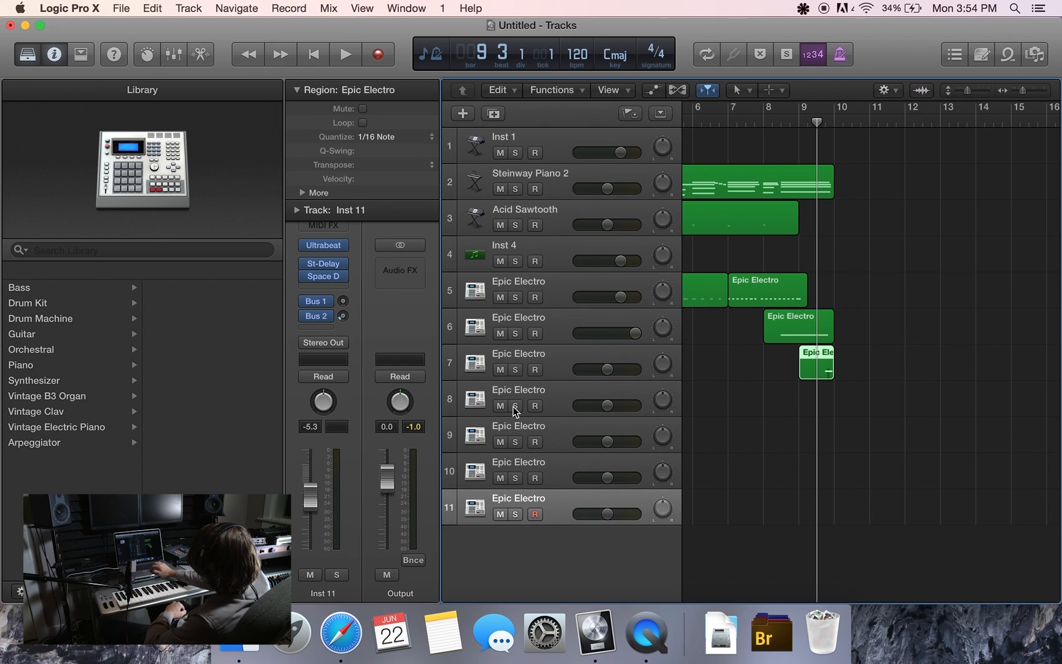
{"action": "left_click", "coordinate": [557, 392]}
{"action": "left_click", "coordinate": [538, 440]}
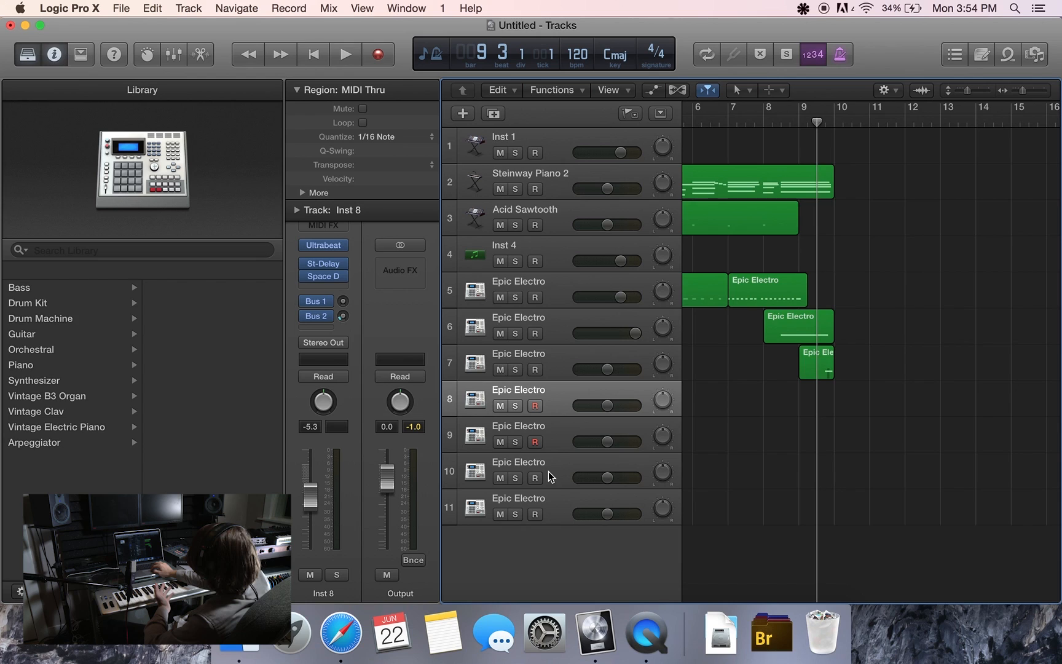
{"action": "left_click", "coordinate": [556, 436]}
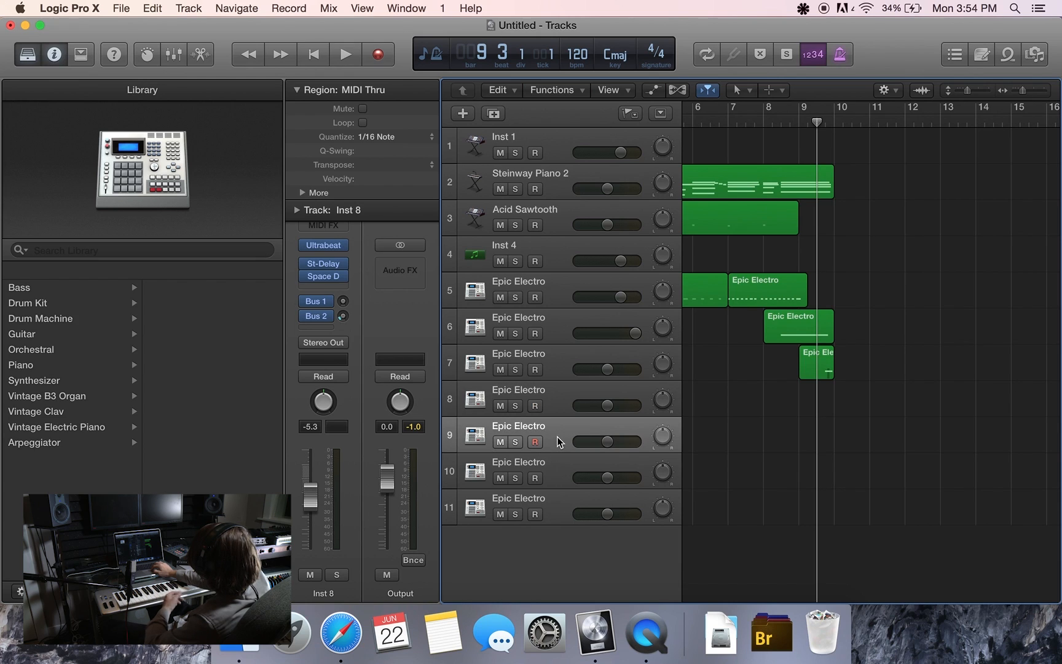
{"action": "left_click", "coordinate": [562, 398]}
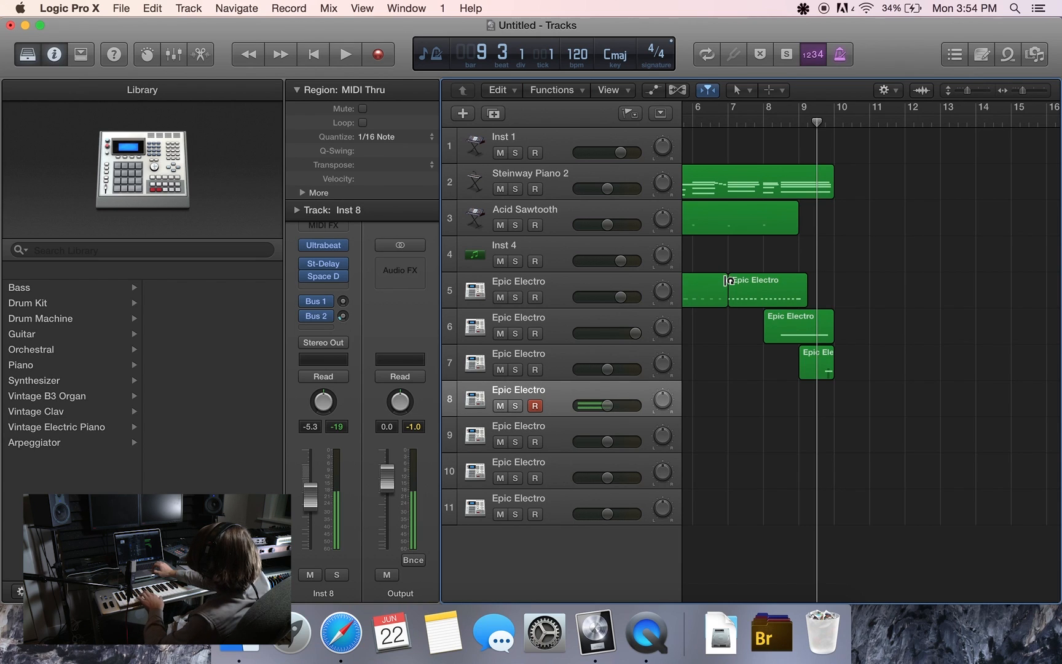
Delete the four duplicated Epic Electro tracks 8 to 11
{"action": "left_click", "coordinate": [558, 492]}
{"action": "key", "text": "super+BackSpace"}
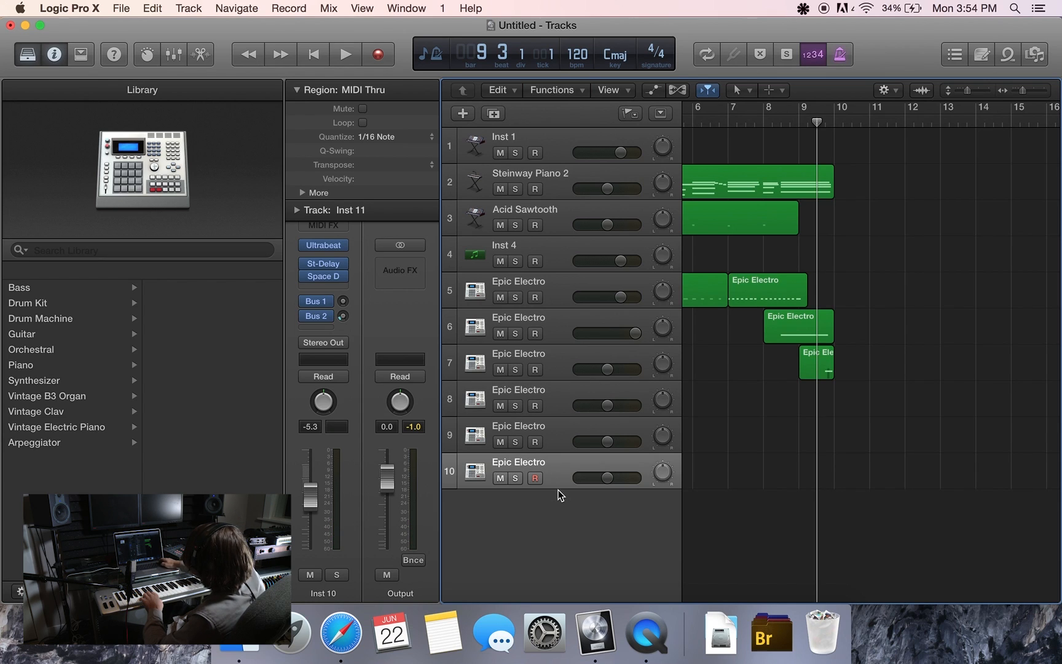
{"action": "key", "text": "super+BackSpace"}
{"action": "key", "text": "super+BackSpace"}
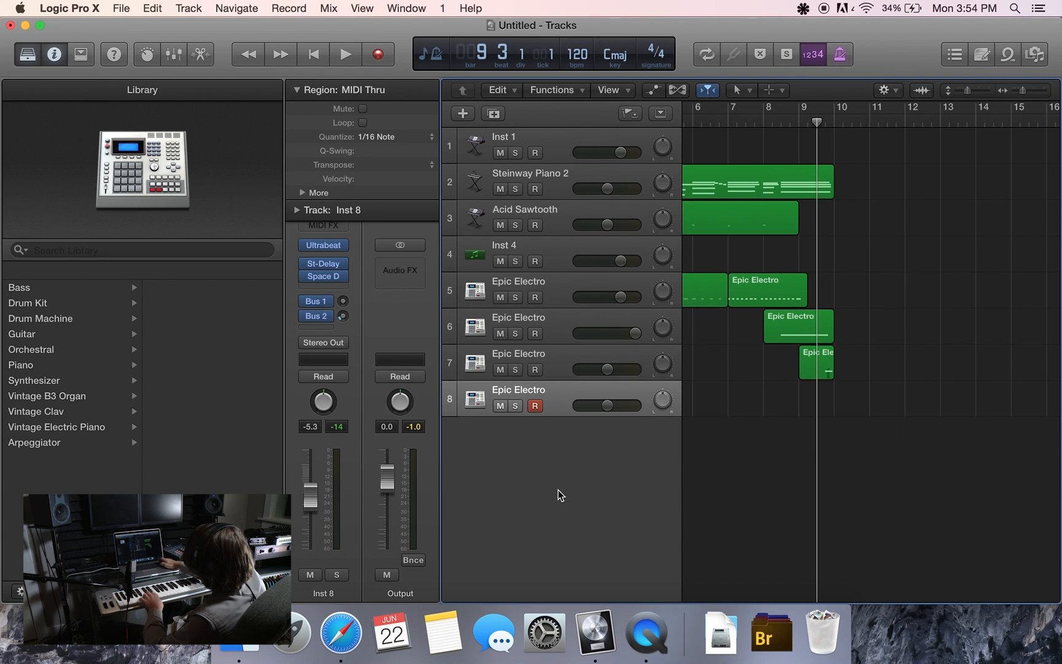
{"action": "key", "text": "super+BackSpace"}
Duplicate the effect-free Epic Electro track 5 four times with its settings
{"action": "left_click", "coordinate": [552, 283]}
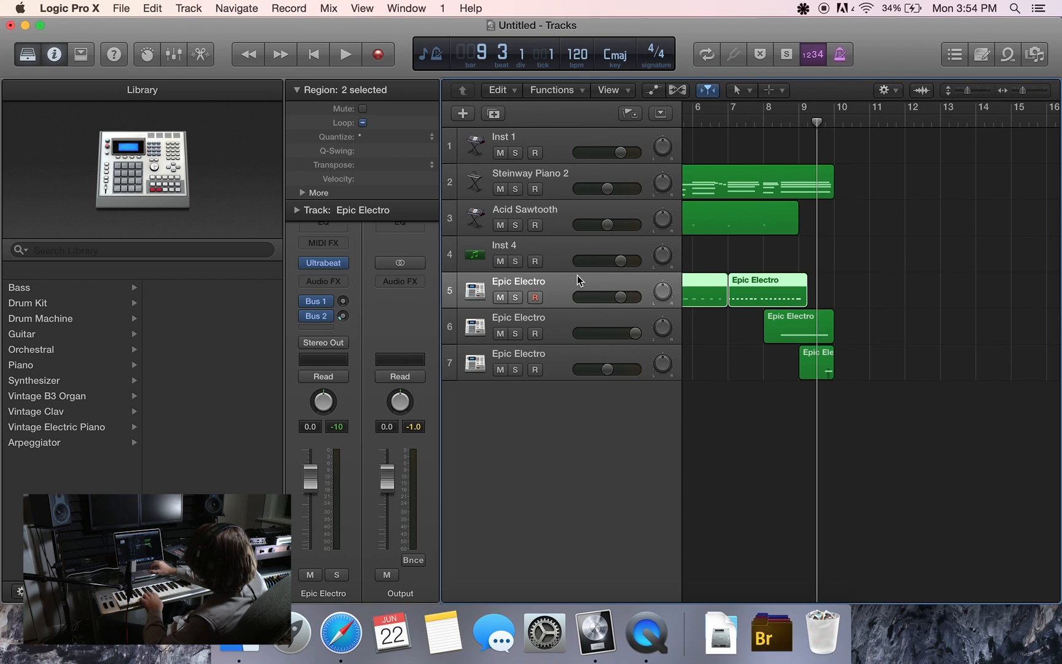
{"action": "left_click", "coordinate": [493, 114]}
{"action": "left_click", "coordinate": [493, 113]}
{"action": "left_click", "coordinate": [493, 113]}
{"action": "left_click", "coordinate": [493, 113]}
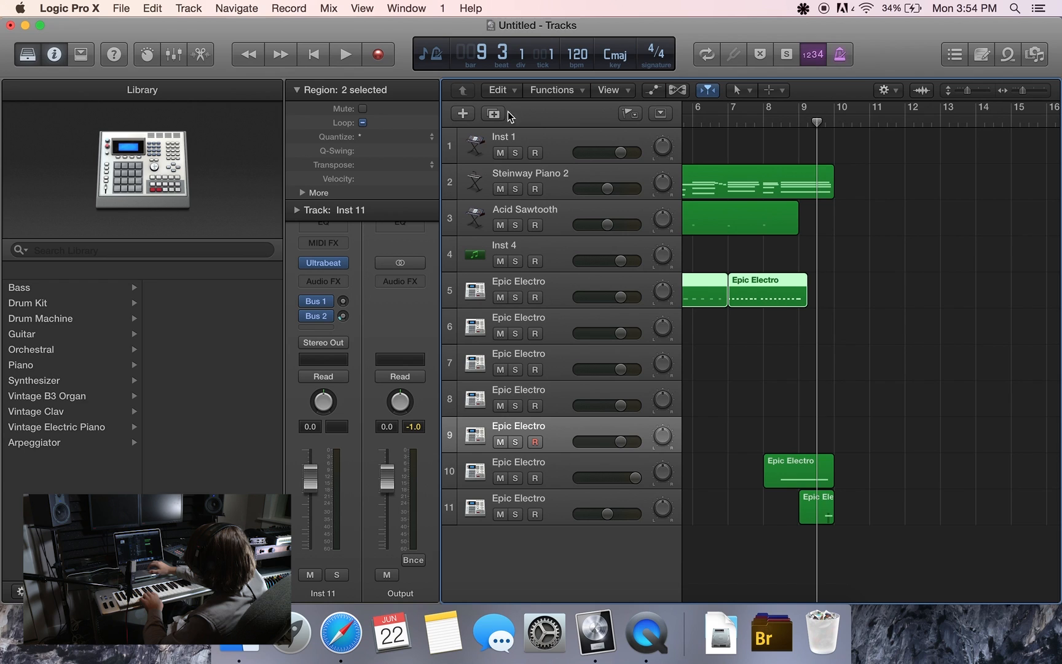
Select Epic Electro track 5, play the arrangement from bar 8, and move the playhead back to bar 7
{"action": "left_click", "coordinate": [765, 123]}
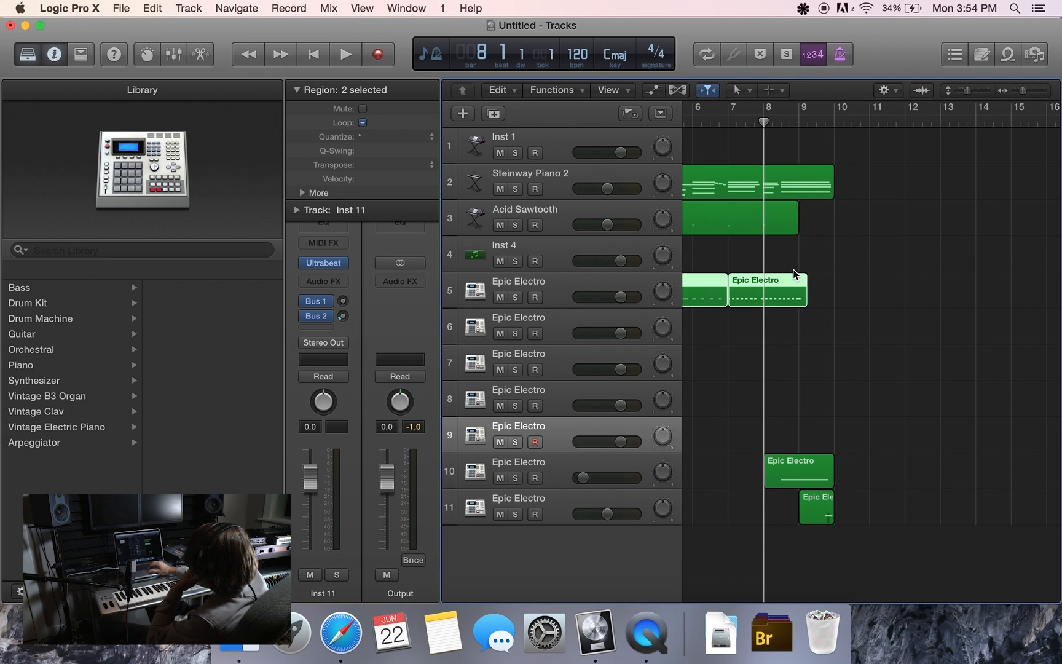
{"action": "left_click", "coordinate": [560, 277]}
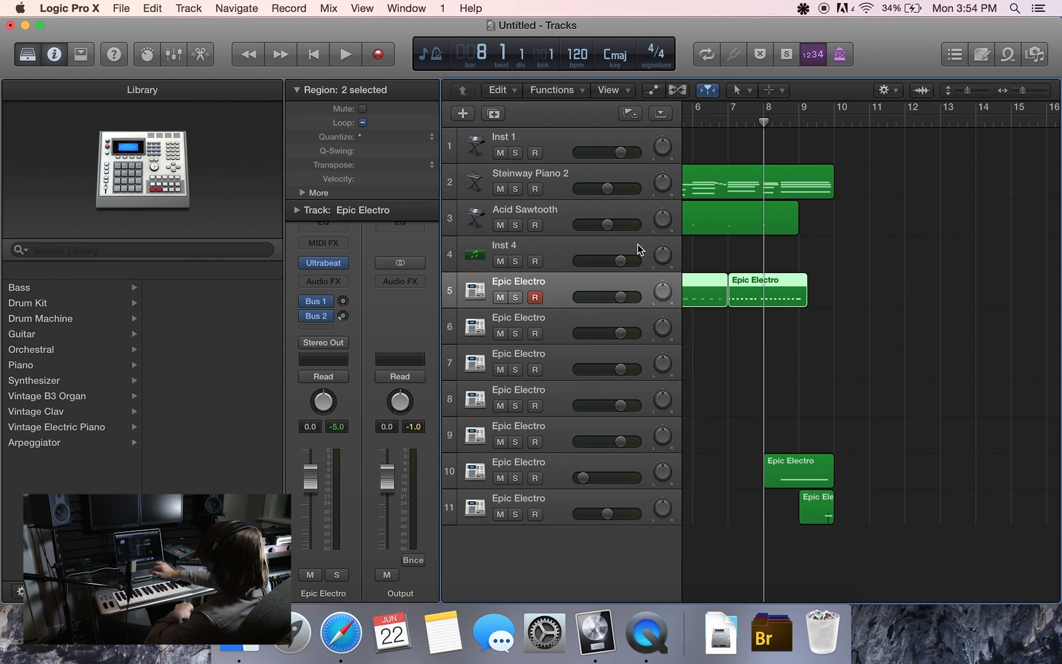
{"action": "key", "text": "space"}
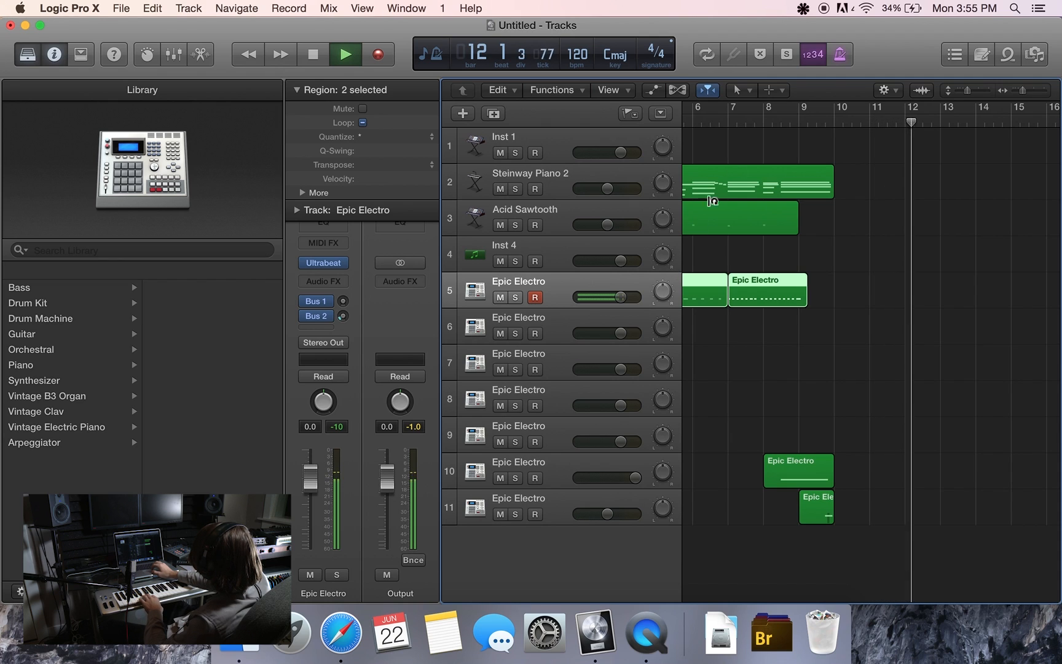
{"action": "left_click", "coordinate": [793, 120]}
{"action": "left_click", "coordinate": [763, 120]}
{"action": "left_click", "coordinate": [740, 120]}
{"action": "key", "text": "space"}
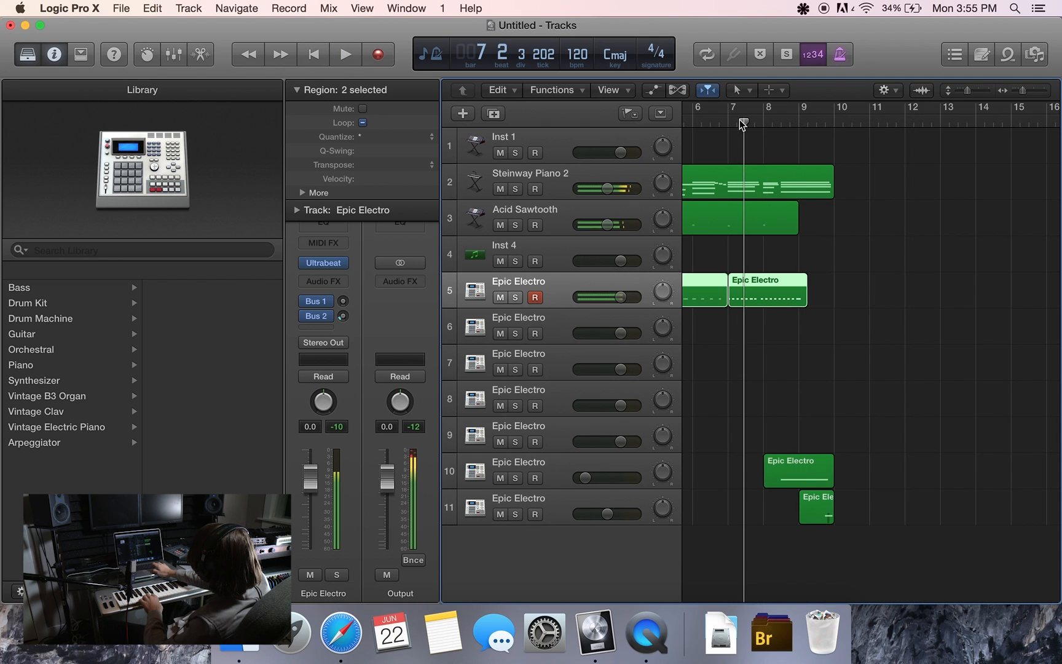
Record a drum pattern over bars 10 to 13 on Epic Electro track 5 and select all its notes in the Piano Roll
{"action": "left_click", "coordinate": [375, 53]}
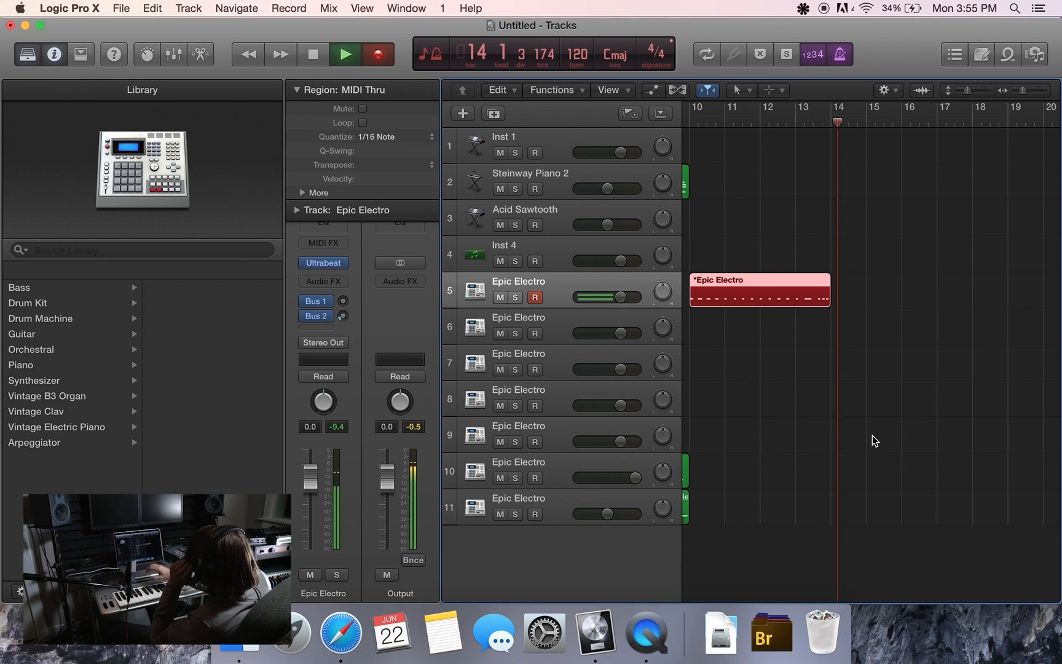
{"action": "key", "text": "space"}
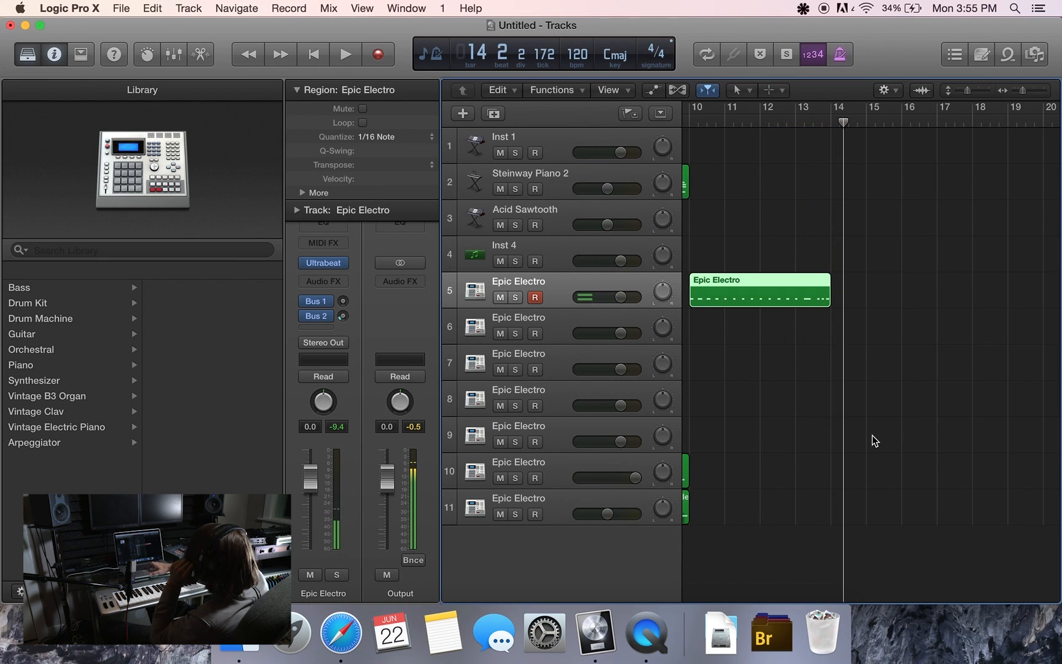
{"action": "double_click", "coordinate": [759, 281]}
{"action": "key", "text": "super+a"}
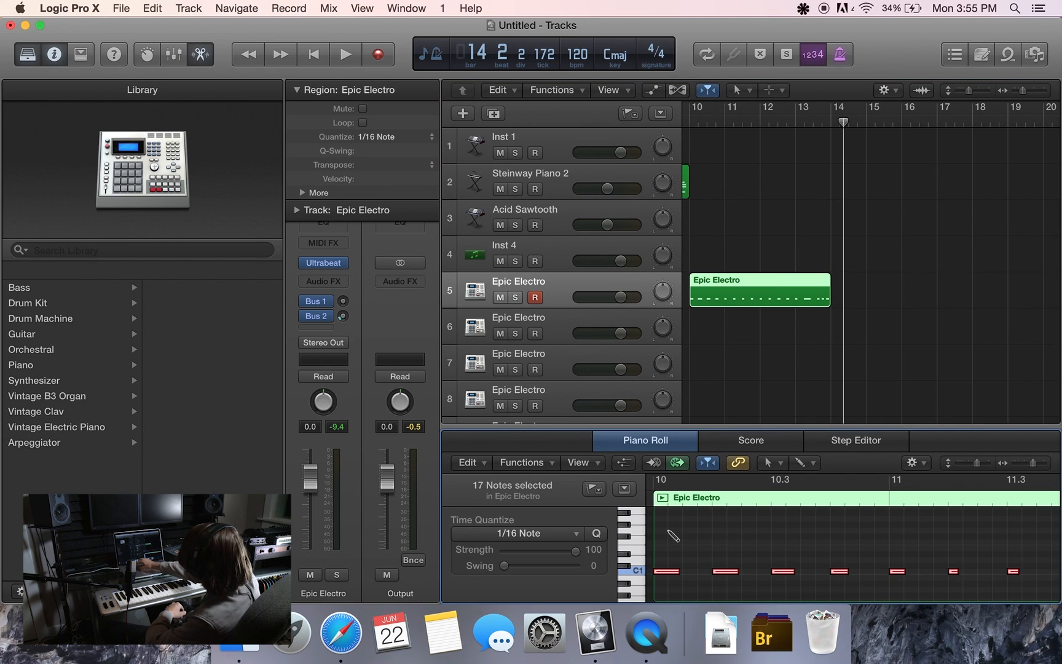
Quantize the selected notes of the track 5 region to 1/16 Note and loop the region out to bar 22
{"action": "left_click", "coordinate": [595, 535]}
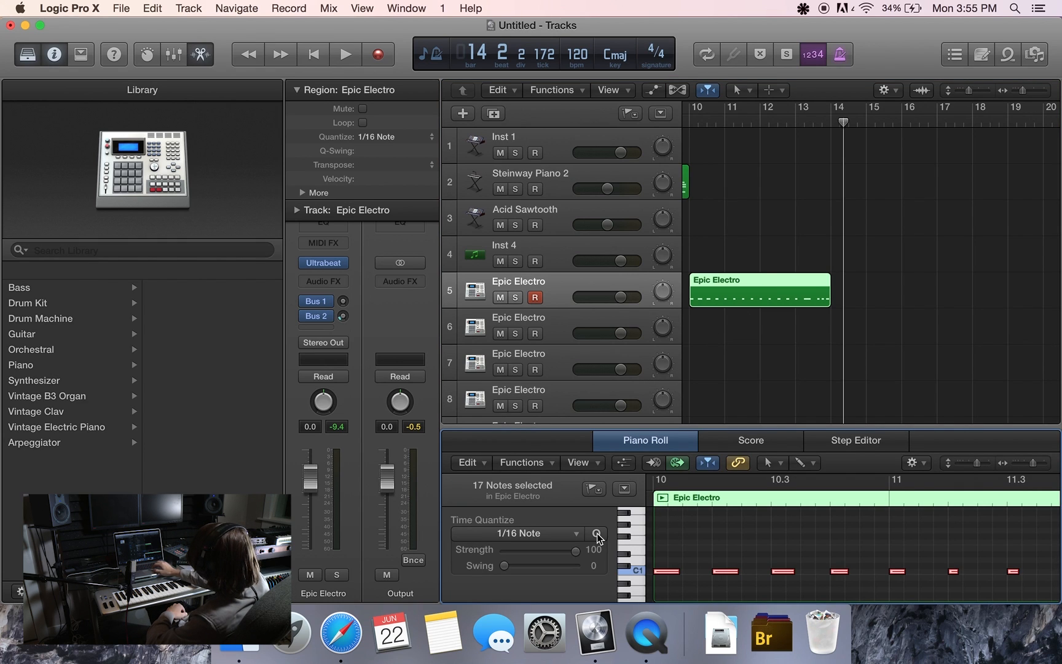
{"action": "left_click", "coordinate": [684, 119]}
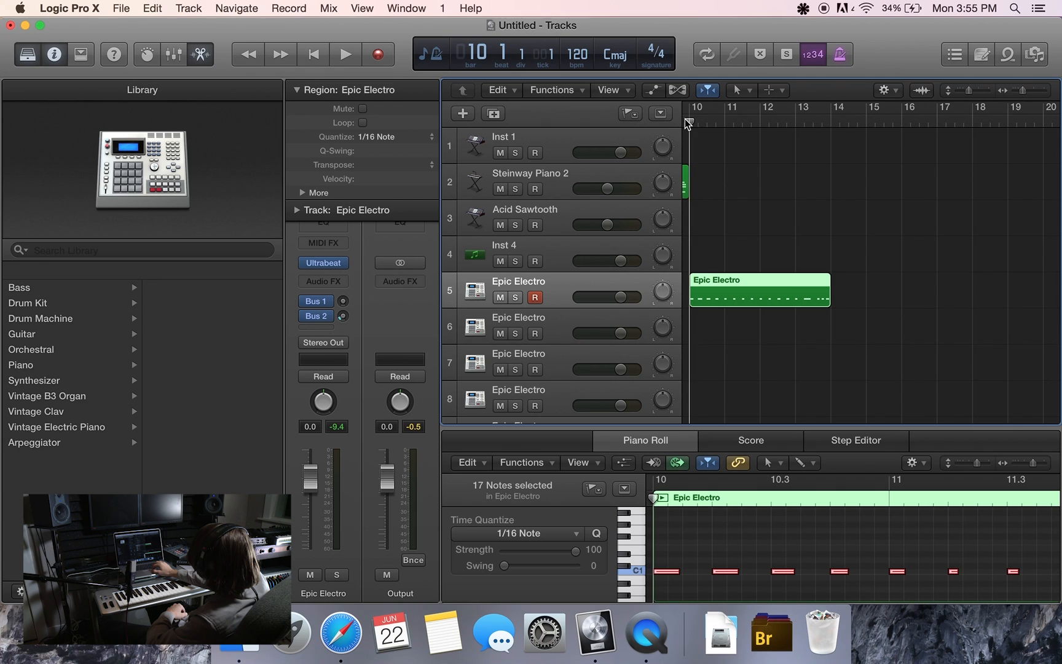
{"action": "key", "text": "space"}
{"action": "key", "text": "space"}
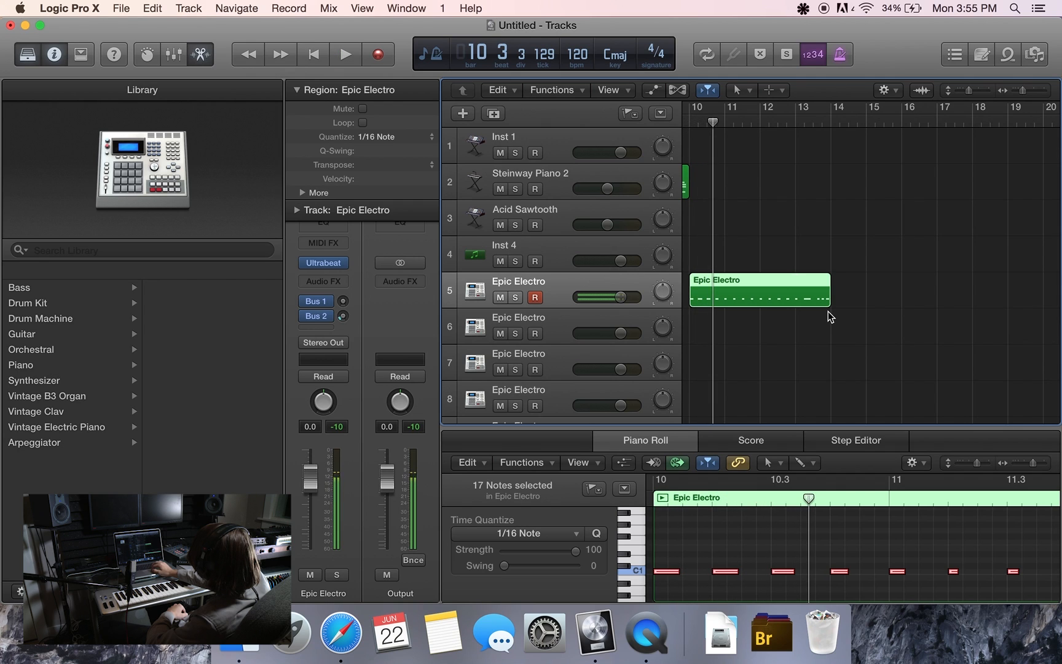
{"action": "left_click_drag", "start_coordinate": [831, 278], "coordinate": [979, 281]}
{"action": "scroll", "coordinate": [802, 379], "scroll_direction": "left", "scroll_amount": 10}
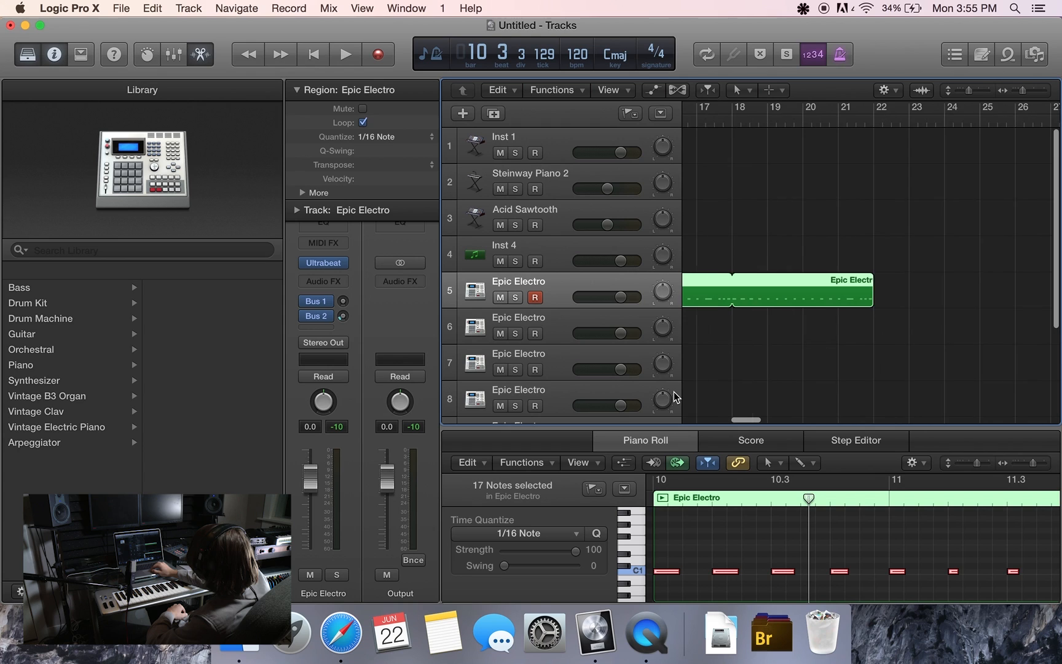
Record a drum part on Epic Electro track 6 over bars 10 to 18, starting from the middle of bar 8
{"action": "left_click", "coordinate": [551, 323]}
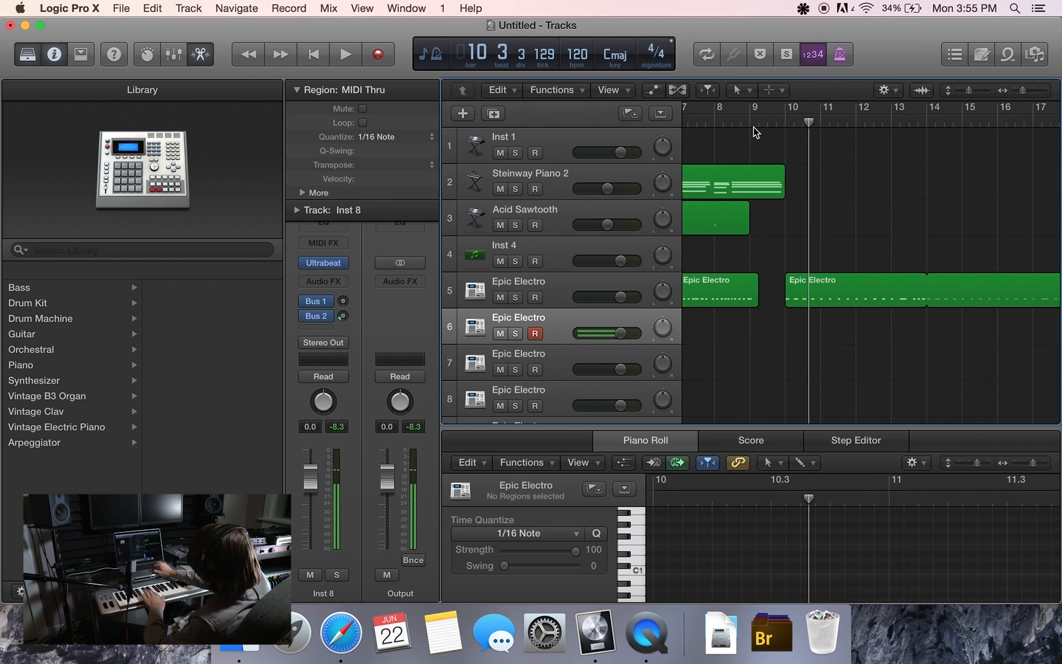
{"action": "left_click", "coordinate": [731, 117]}
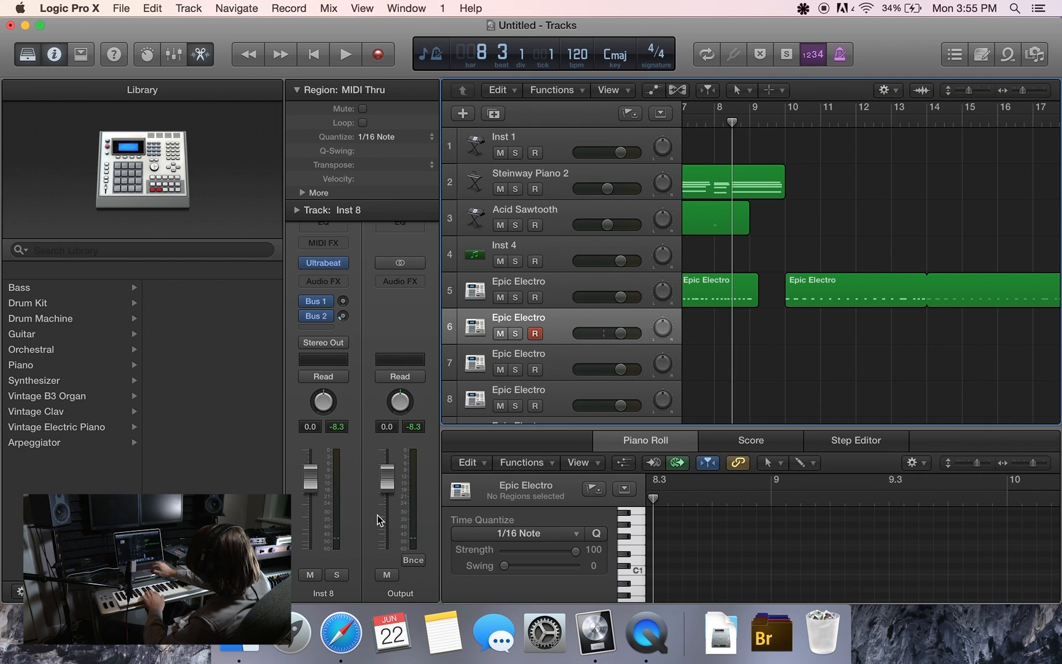
{"action": "left_click", "coordinate": [378, 59]}
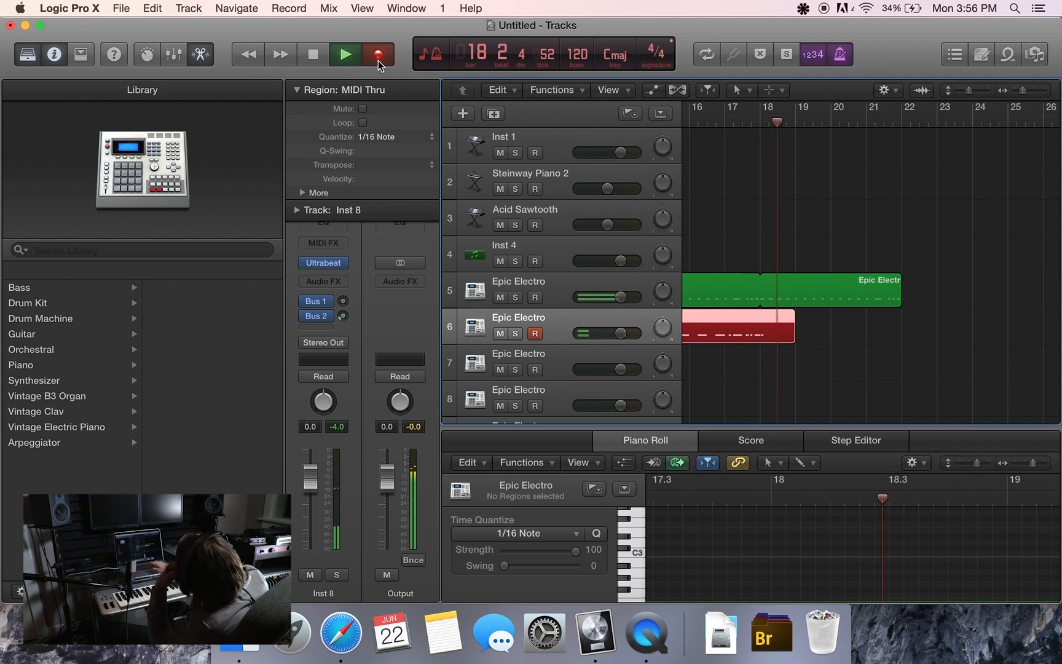
{"action": "key", "text": "space"}
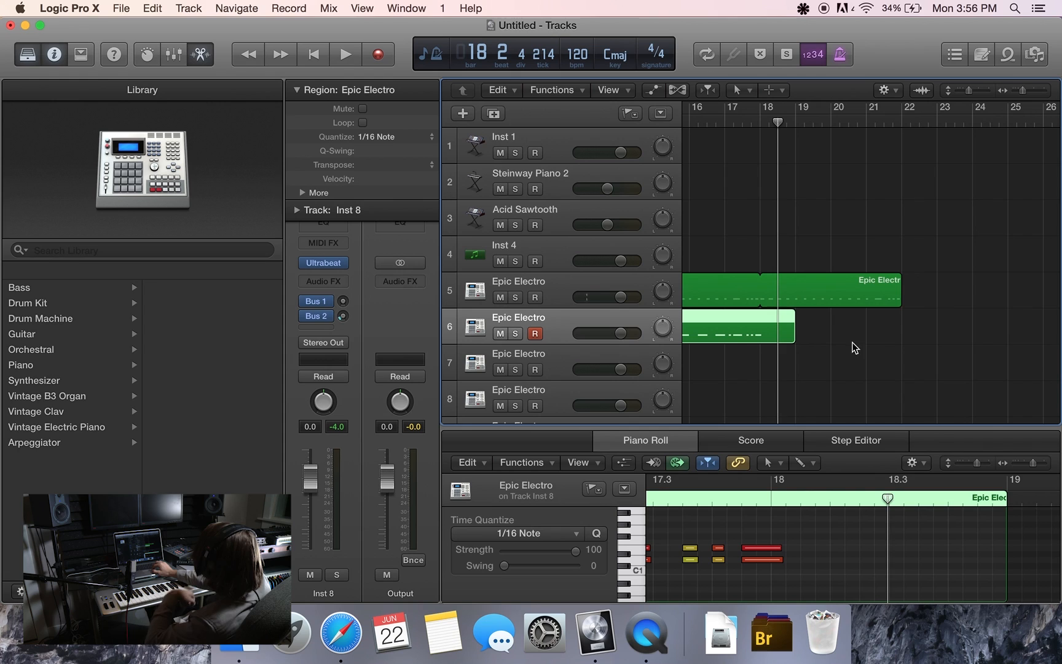
Trim the track 6 region to end at bar 18 and loop the track 5 and 6 regions out to bar 26
{"action": "left_click_drag", "start_coordinate": [791, 331], "coordinate": [959, 314]}
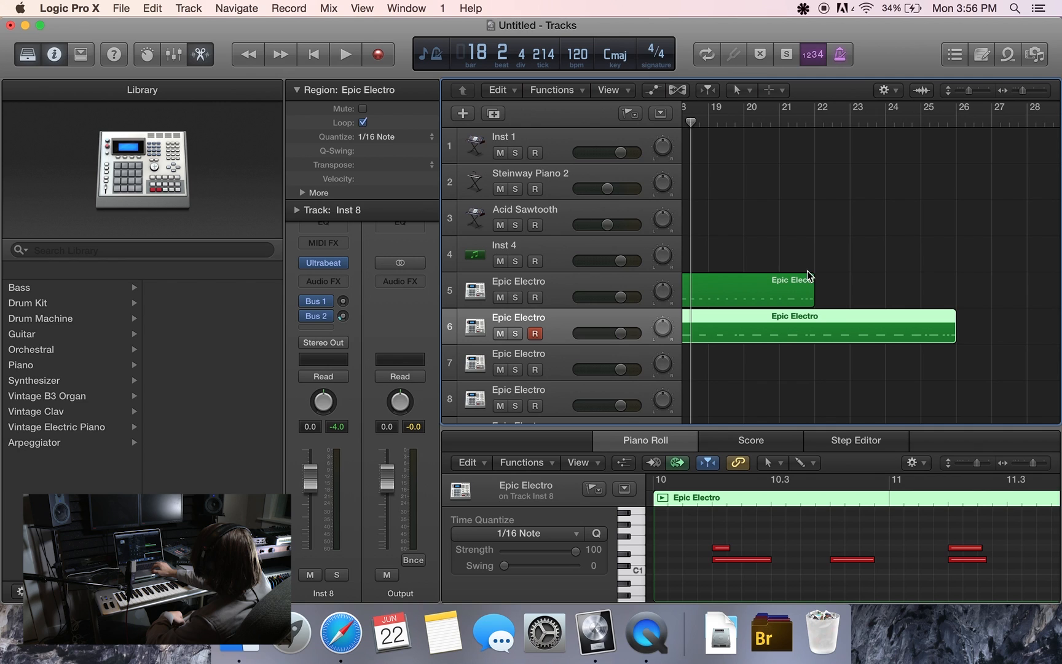
{"action": "left_click_drag", "start_coordinate": [813, 287], "coordinate": [956, 287]}
{"action": "scroll", "coordinate": [816, 376], "scroll_direction": "left", "scroll_amount": 10}
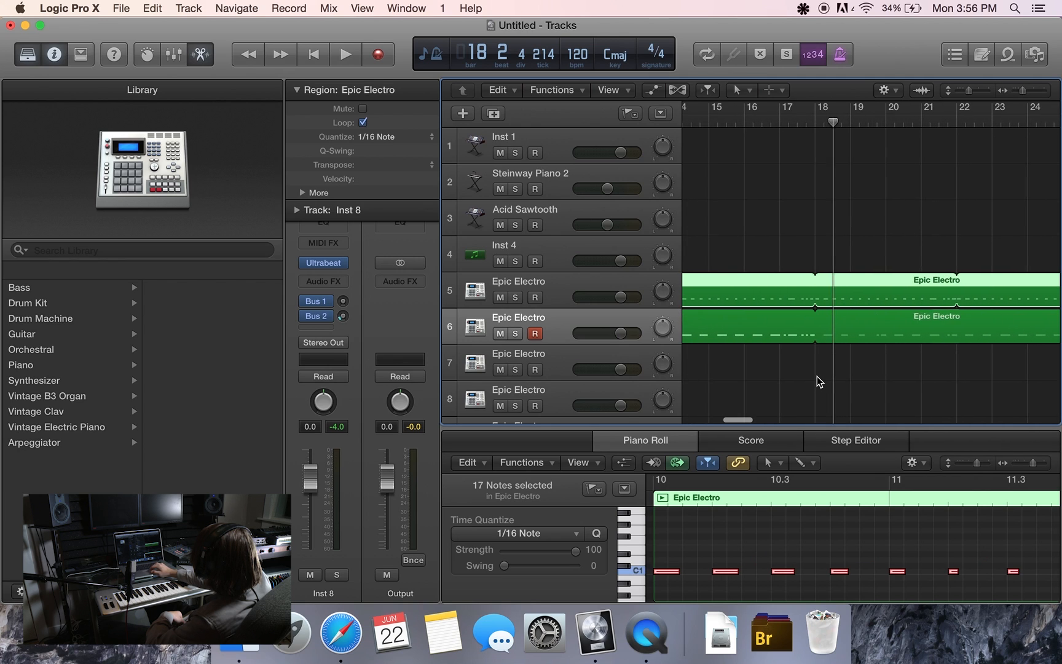
Quantize all notes of the track 6 region to 1/16 Note in the Piano Roll
{"action": "left_click", "coordinate": [817, 317]}
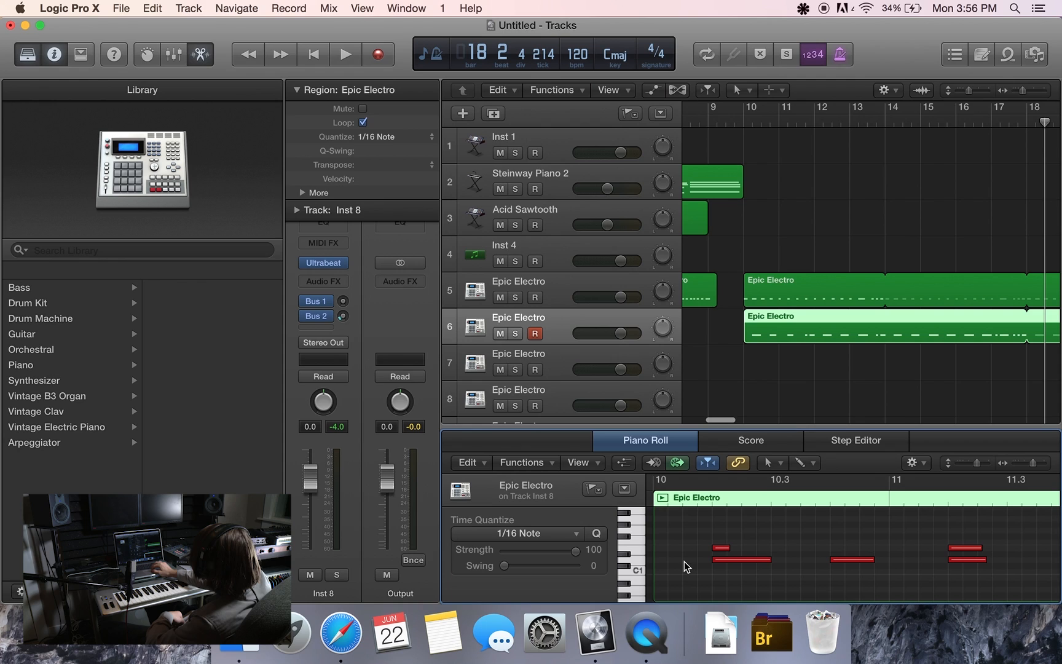
{"action": "key", "text": "super+a"}
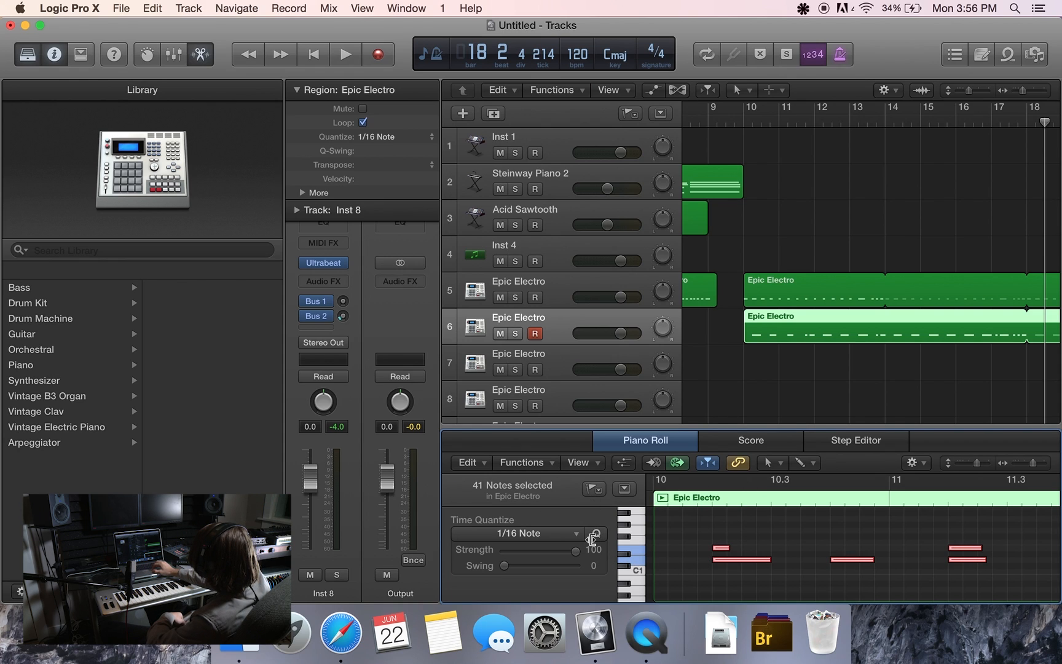
Select Epic Electro track 7 and rehearse a part over playback from just before bar 10 to bar 19
{"action": "left_click", "coordinate": [733, 123]}
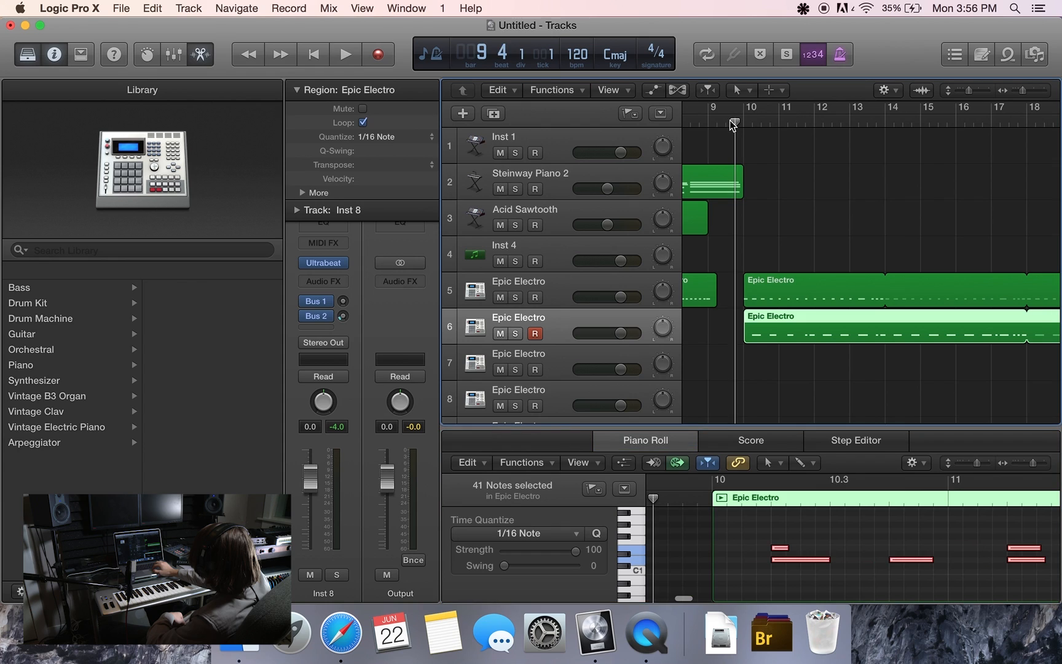
{"action": "left_click", "coordinate": [549, 355]}
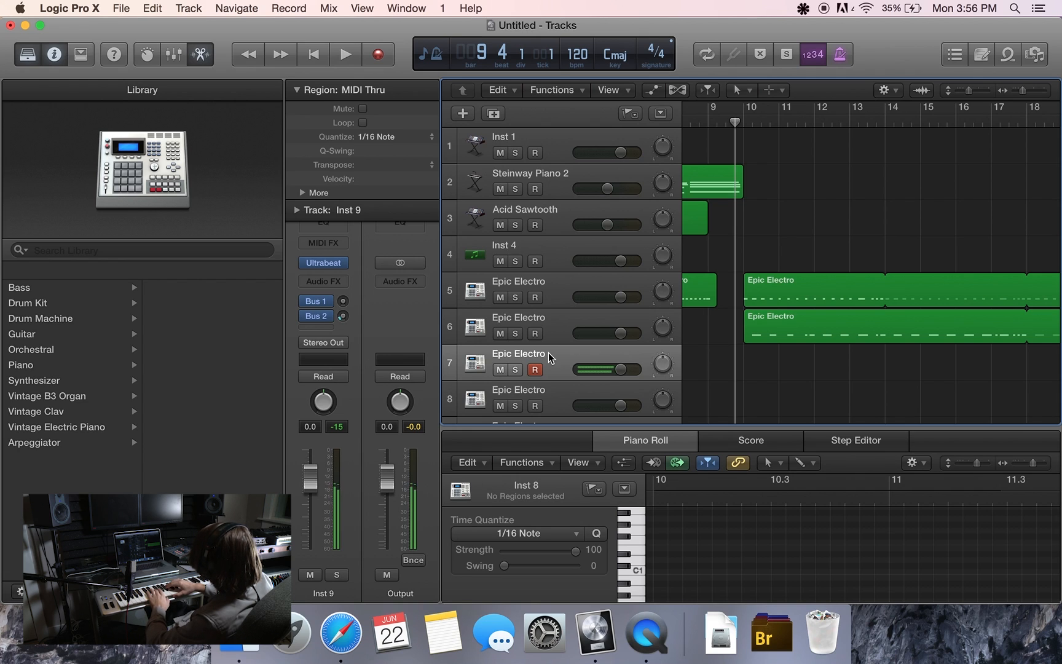
{"action": "key", "text": "space"}
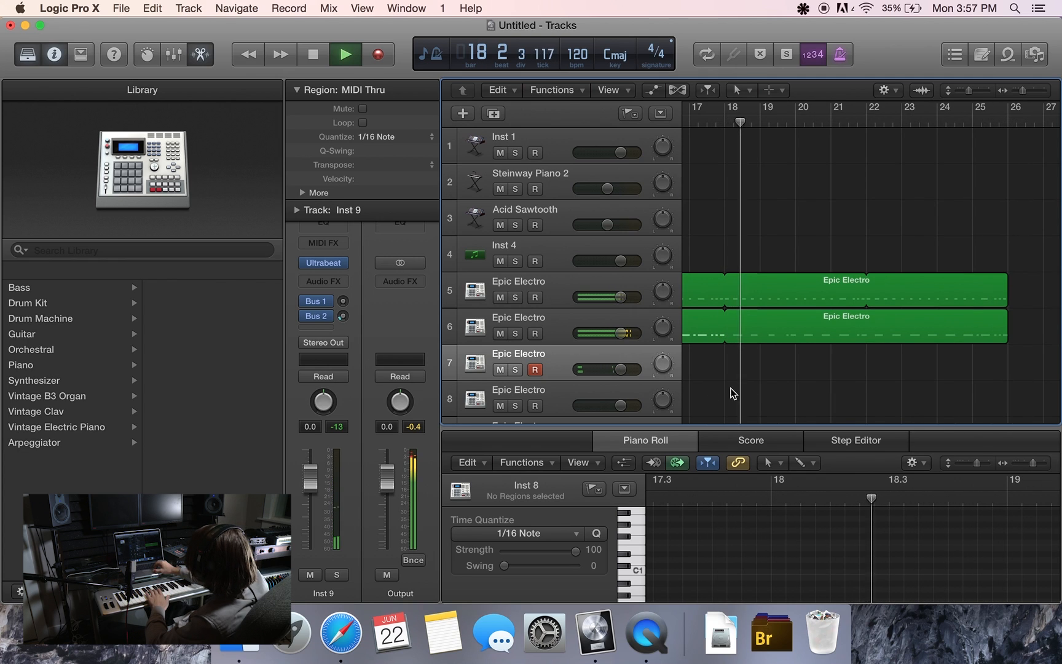
{"action": "scroll", "coordinate": [714, 387], "scroll_direction": "right", "scroll_amount": 2}
{"action": "scroll", "coordinate": [714, 387], "scroll_direction": "left", "scroll_amount": 7}
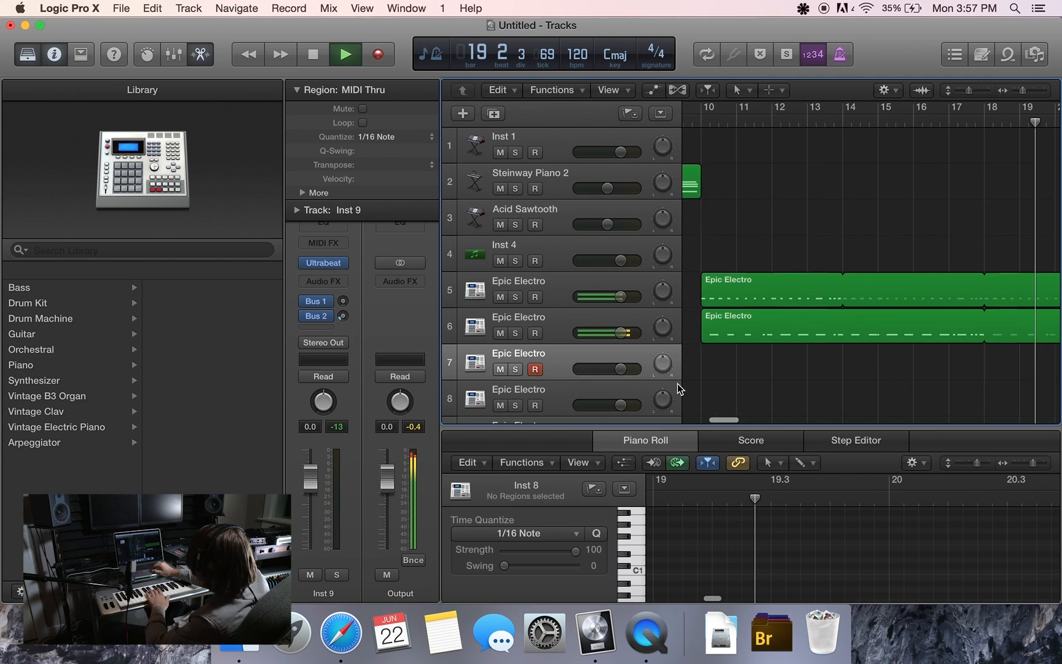
{"action": "scroll", "coordinate": [677, 382], "scroll_direction": "left", "scroll_amount": 5}
Record a drum part on Epic Electro track 7 over bars 10 to 17, starting from bar 7
{"action": "left_click", "coordinate": [695, 124]}
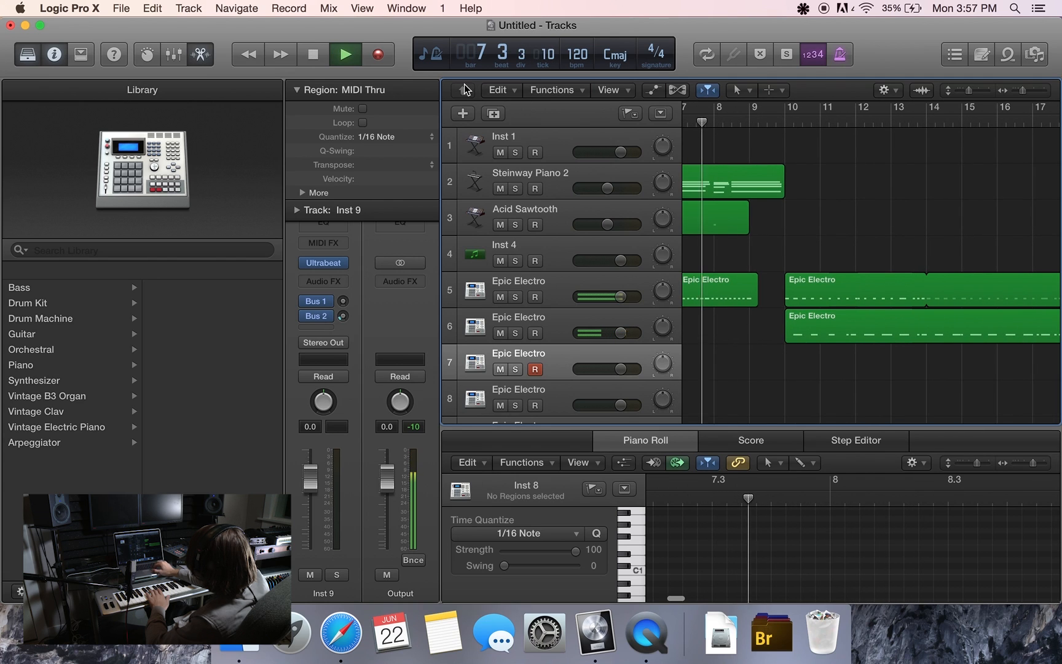
{"action": "left_click", "coordinate": [387, 55]}
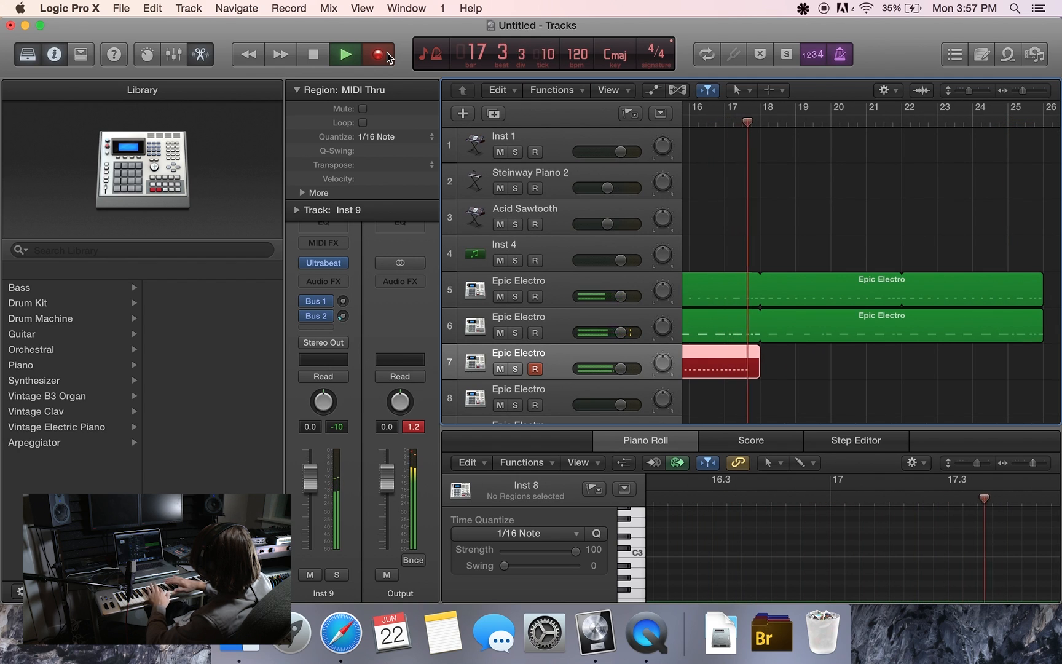
{"action": "key", "text": "space"}
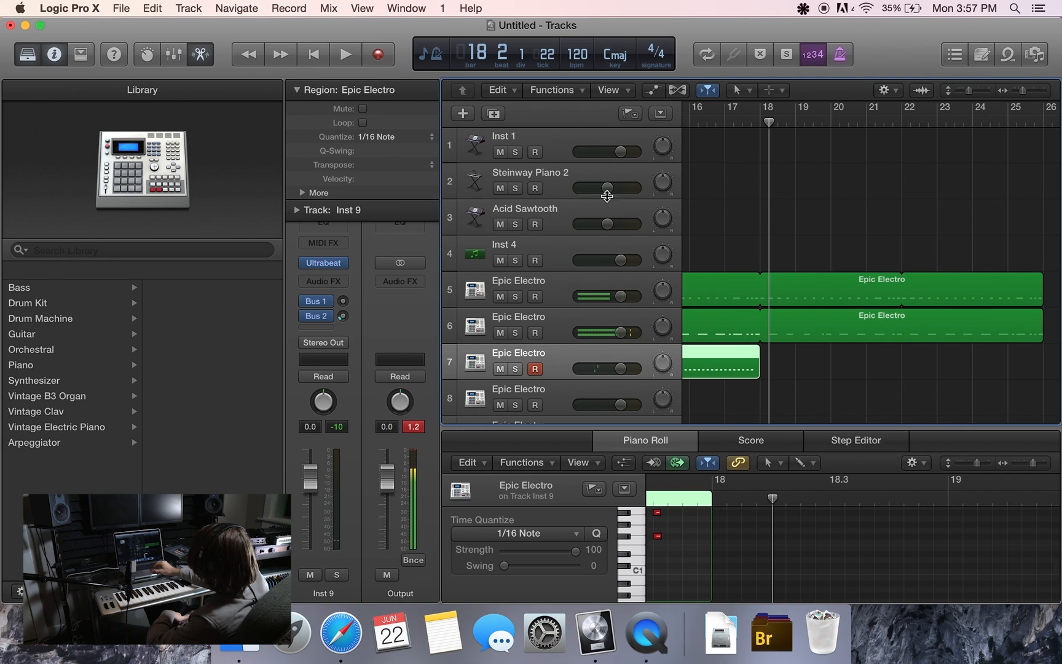
Open the recorded track 7 region in the Piano Roll and select all its notes
{"action": "double_click", "coordinate": [724, 351]}
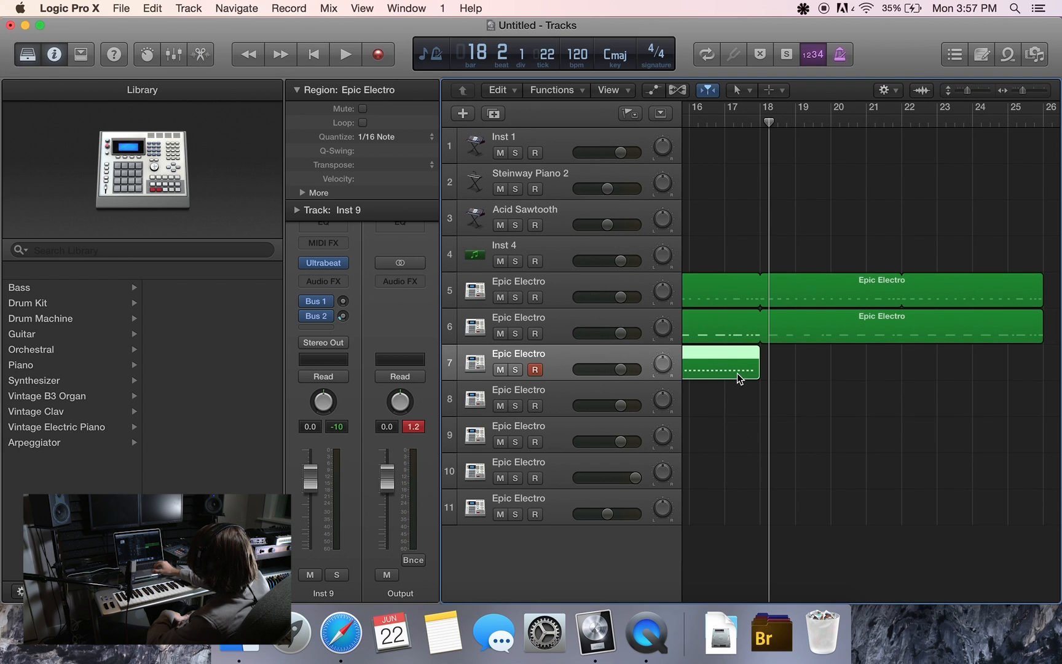
{"action": "double_click", "coordinate": [736, 349]}
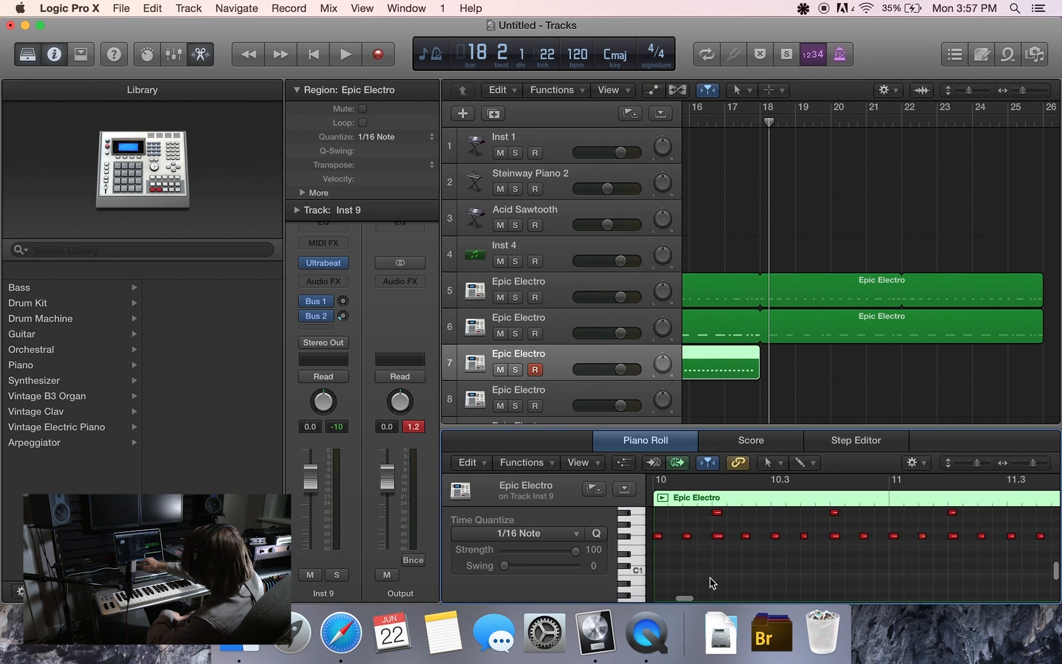
{"action": "key", "text": "super+a"}
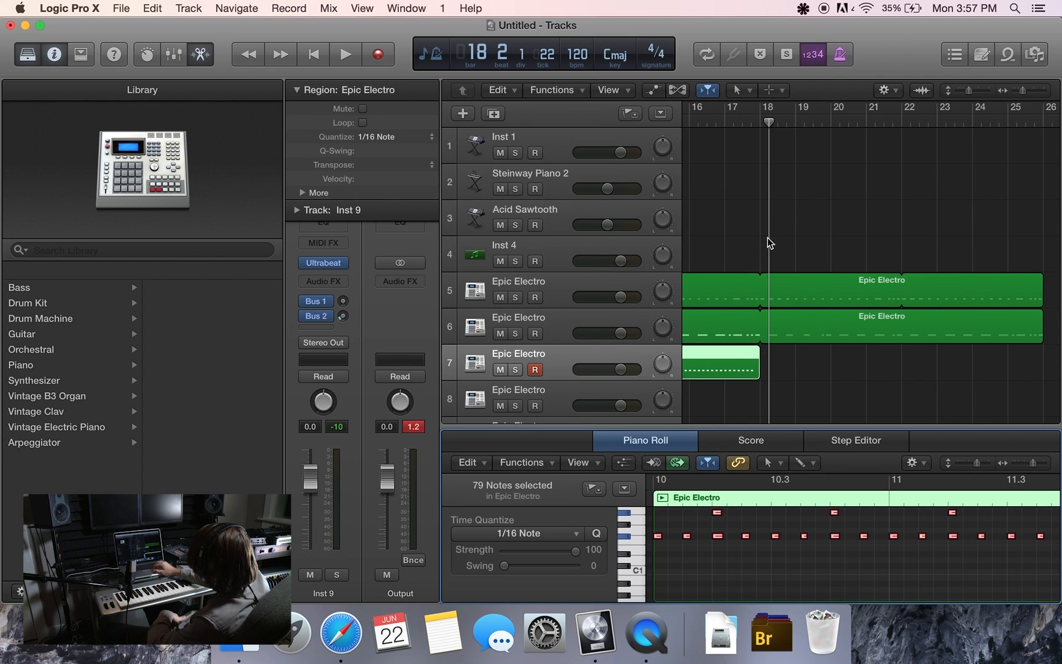
Loop the track 7 region out to bar 26 and dismiss the incoming message notification
{"action": "scroll", "coordinate": [733, 357], "scroll_direction": "right", "scroll_amount": 2}
{"action": "left_click_drag", "start_coordinate": [740, 360], "coordinate": [1014, 368]}
{"action": "scroll", "coordinate": [865, 368], "scroll_direction": "left", "scroll_amount": 5}
{"action": "scroll", "coordinate": [866, 368], "scroll_direction": "left", "scroll_amount": 4}
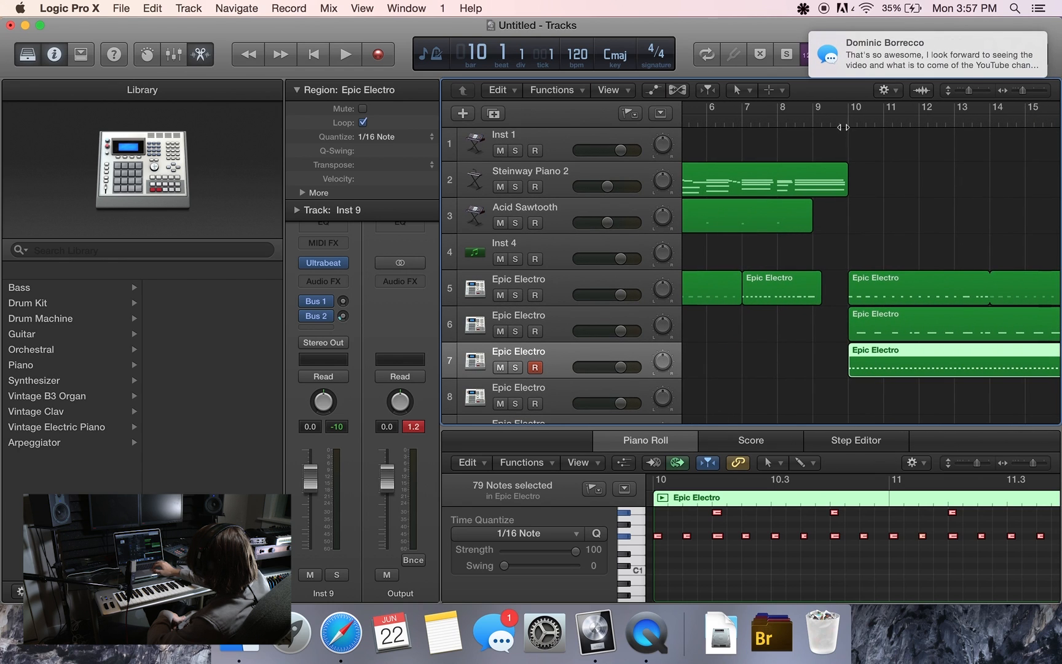
{"action": "left_click_drag", "start_coordinate": [834, 38], "coordinate": [1059, 43]}
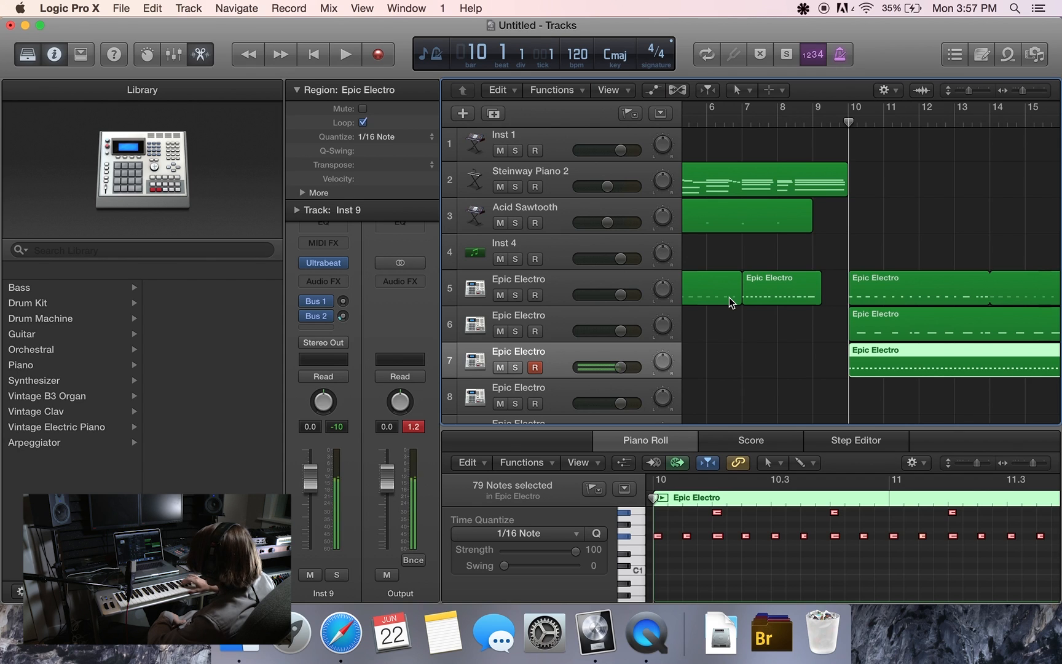
{"action": "left_click", "coordinate": [387, 56]}
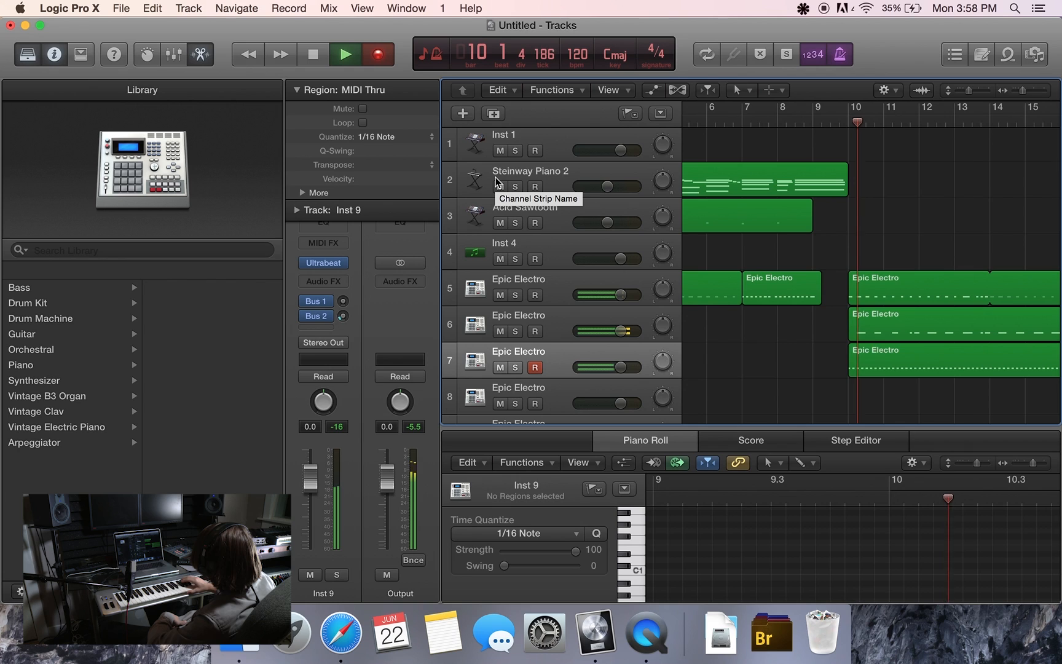
{"action": "key", "text": "space"}
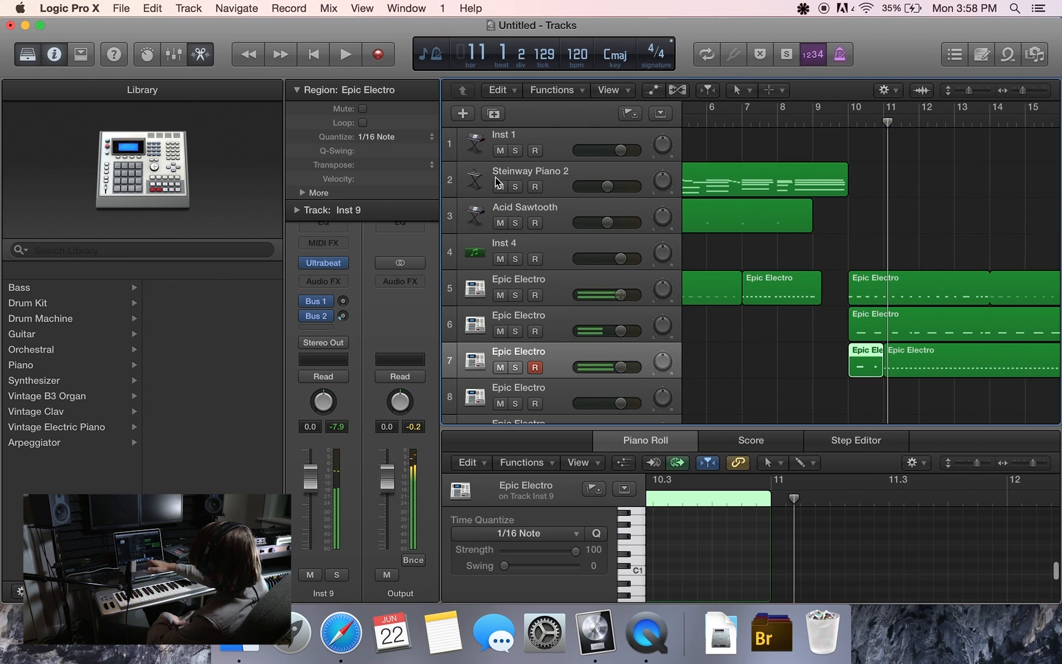
{"action": "left_click", "coordinate": [159, 6]}
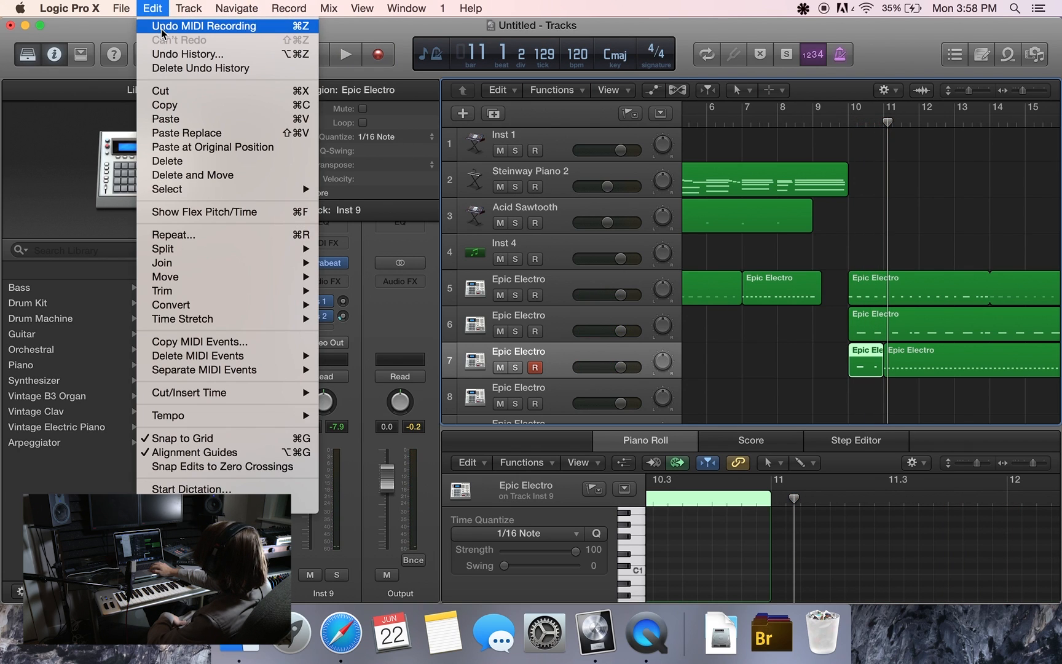
{"action": "left_click", "coordinate": [163, 28]}
Record a drum part on Epic Electro track 8 over bars 10 to 17, with the playhead set at bar 10
{"action": "scroll", "coordinate": [972, 410], "scroll_direction": "right", "scroll_amount": 5}
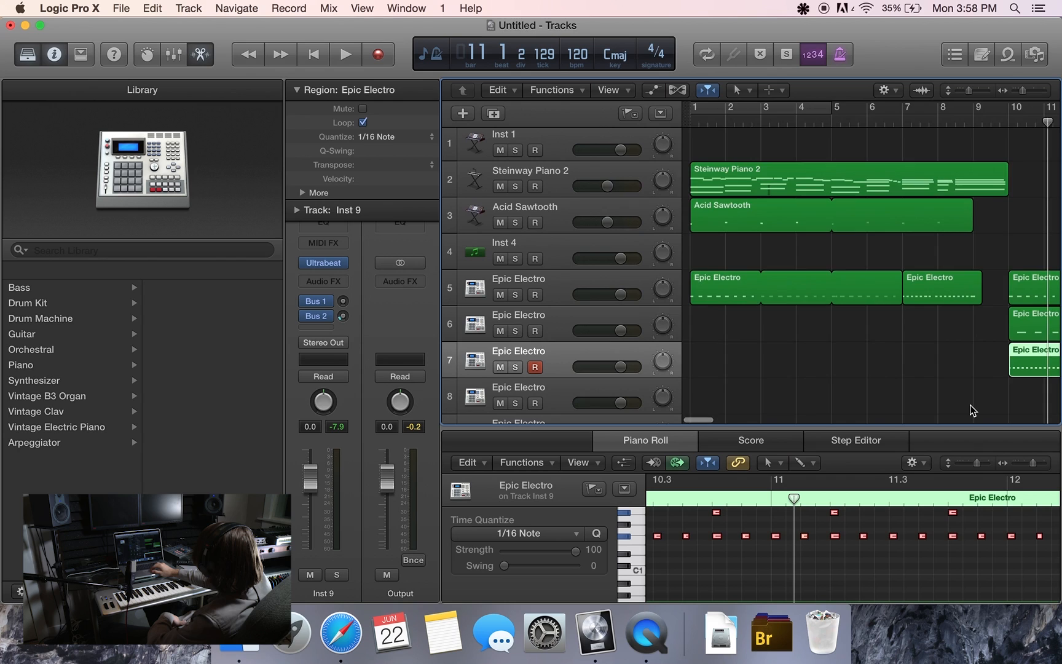
{"action": "scroll", "coordinate": [972, 411], "scroll_direction": "left", "scroll_amount": 5}
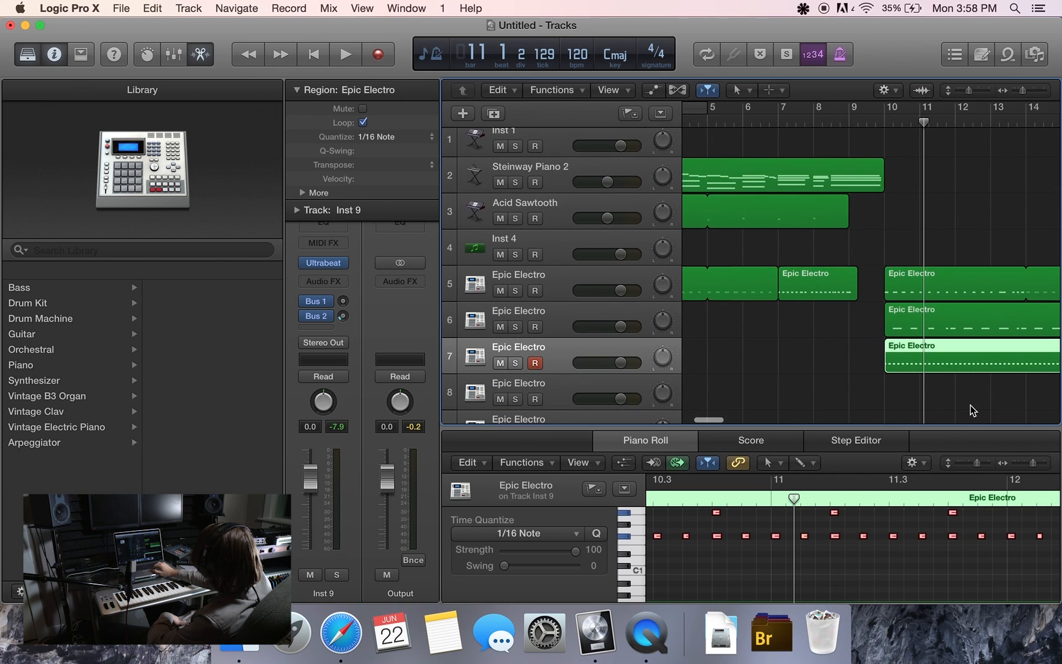
{"action": "left_click", "coordinate": [572, 391]}
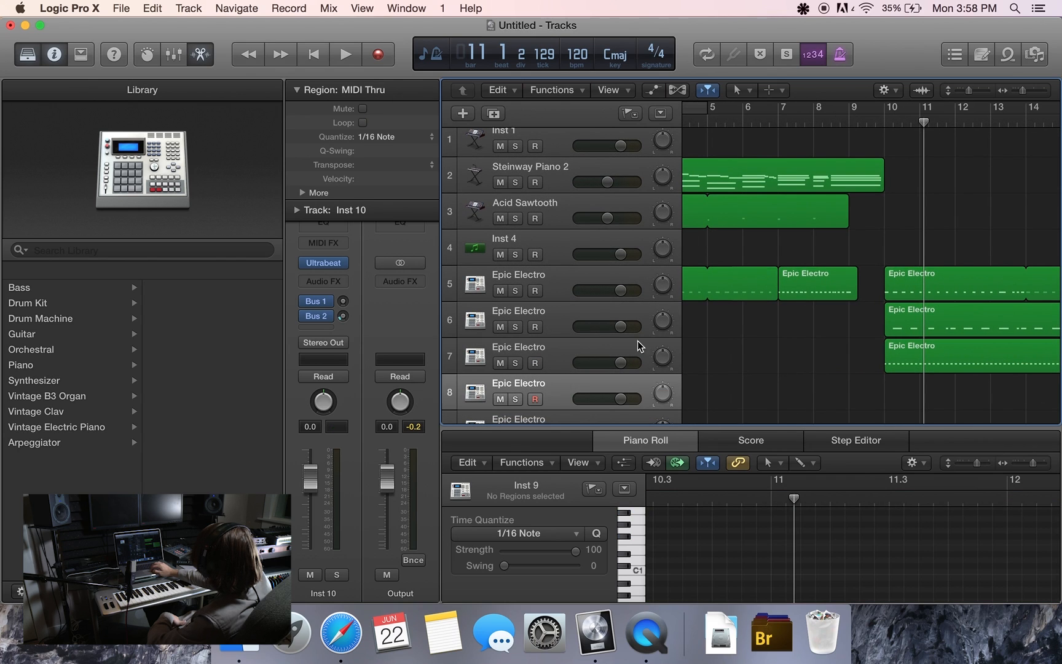
{"action": "left_click", "coordinate": [880, 116]}
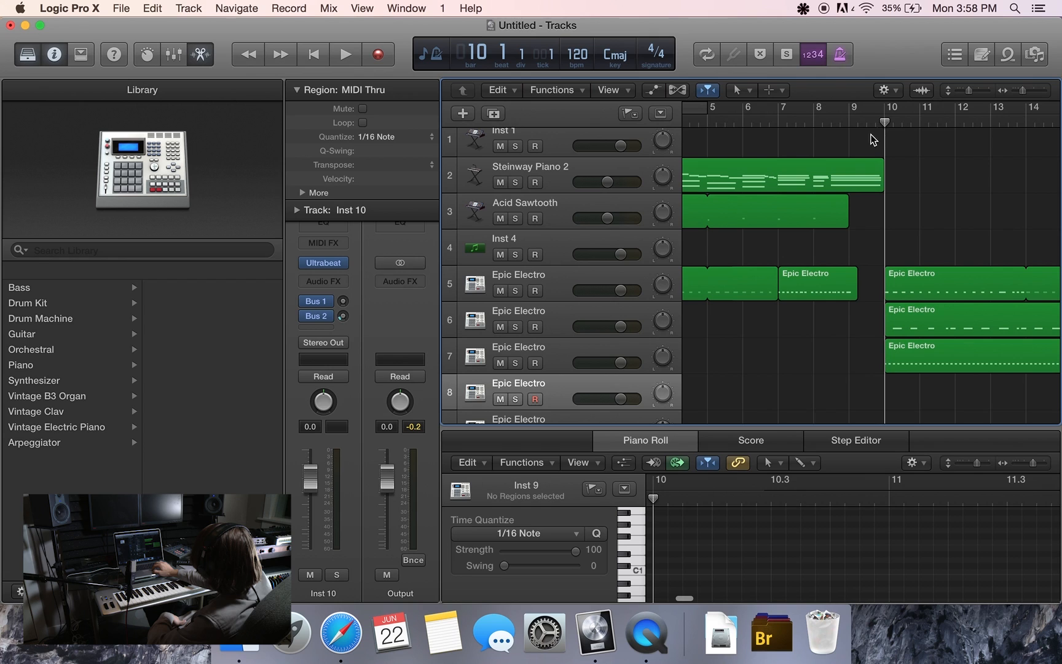
{"action": "left_click", "coordinate": [373, 47]}
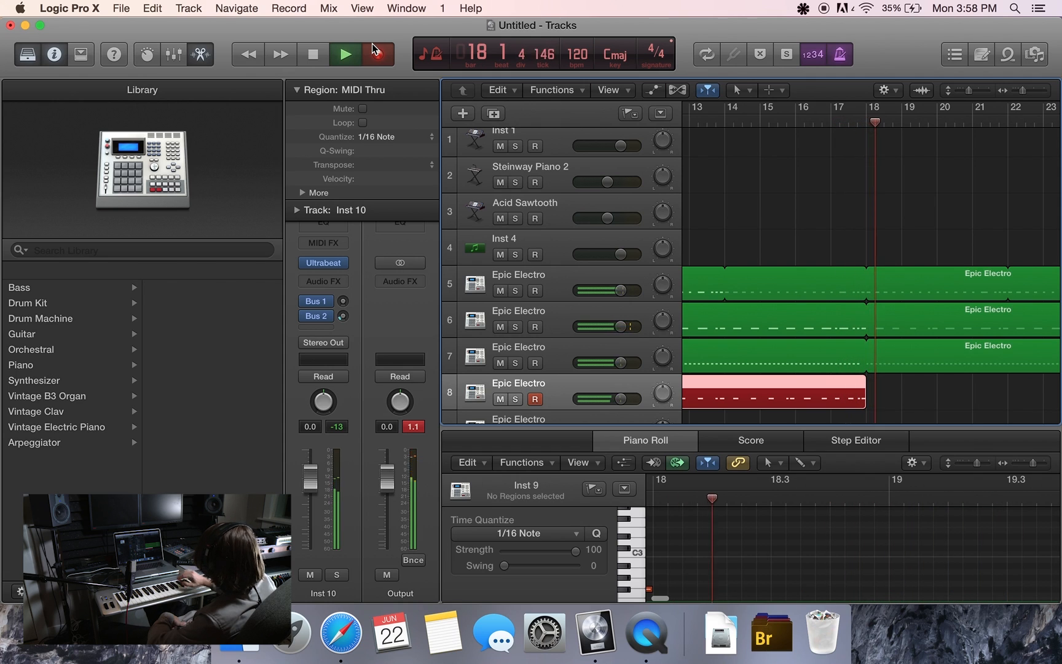
{"action": "key", "text": "space"}
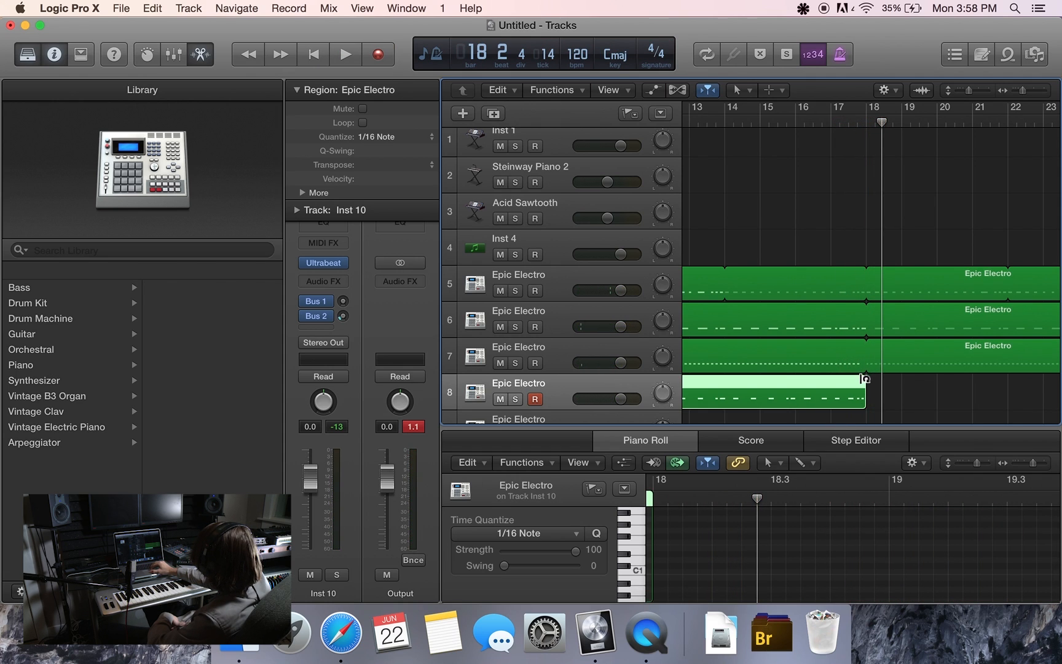
Loop the recorded track 8 region out to bar 26
{"action": "left_click_drag", "start_coordinate": [865, 378], "coordinate": [969, 396]}
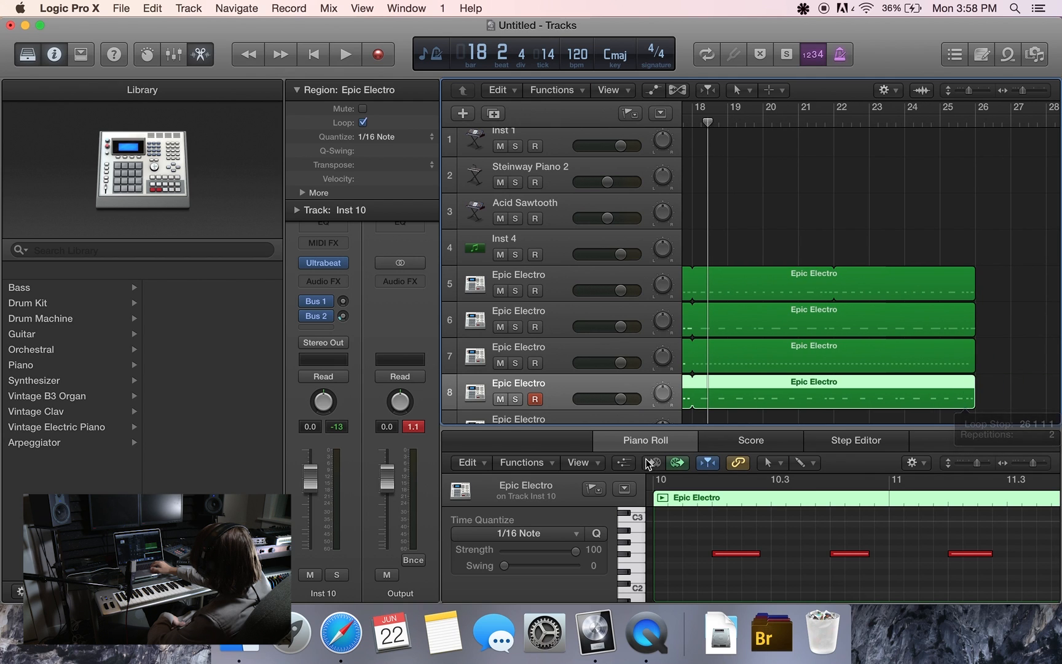
{"action": "scroll", "coordinate": [750, 408], "scroll_direction": "left", "scroll_amount": 5}
{"action": "scroll", "coordinate": [750, 413], "scroll_direction": "left", "scroll_amount": 5}
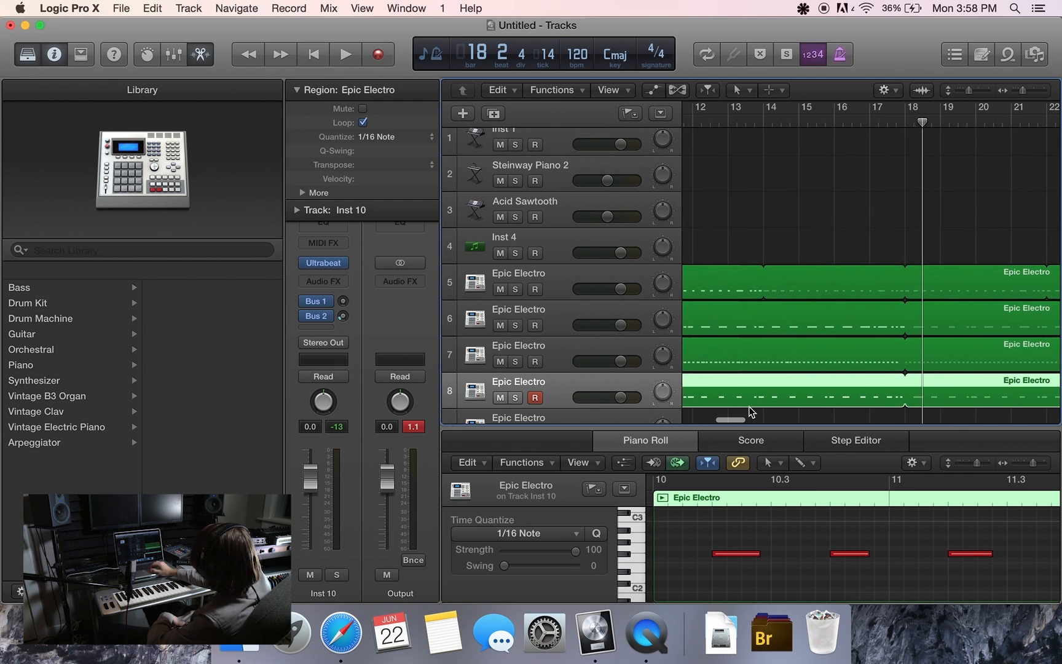
Open the recorded track 8 region in the Piano Roll and select all its notes
{"action": "key", "text": "e"}
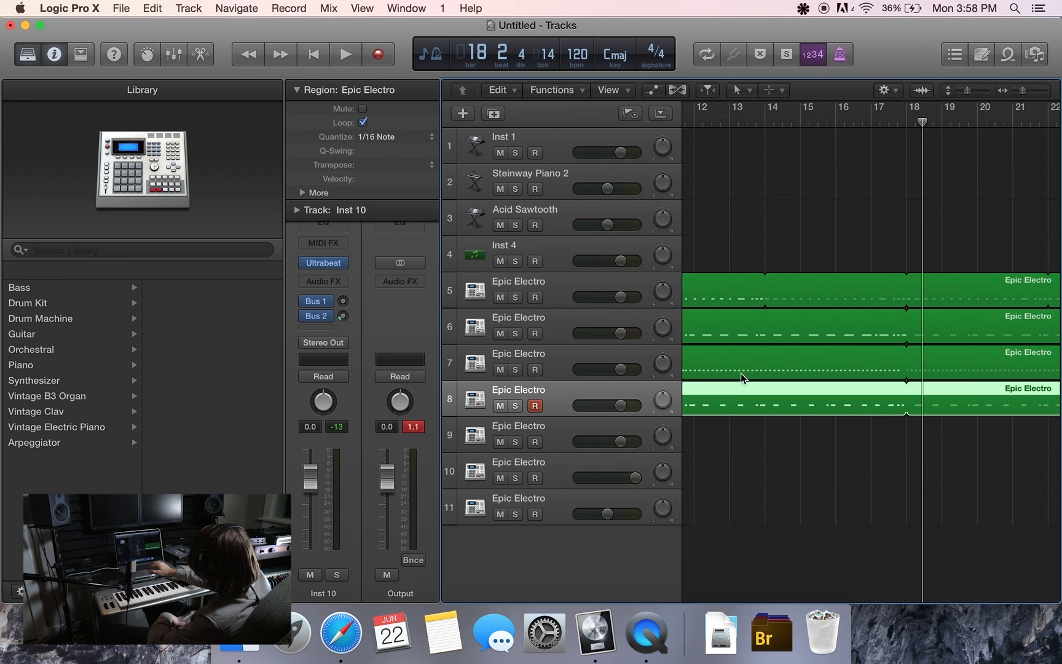
{"action": "double_click", "coordinate": [737, 392]}
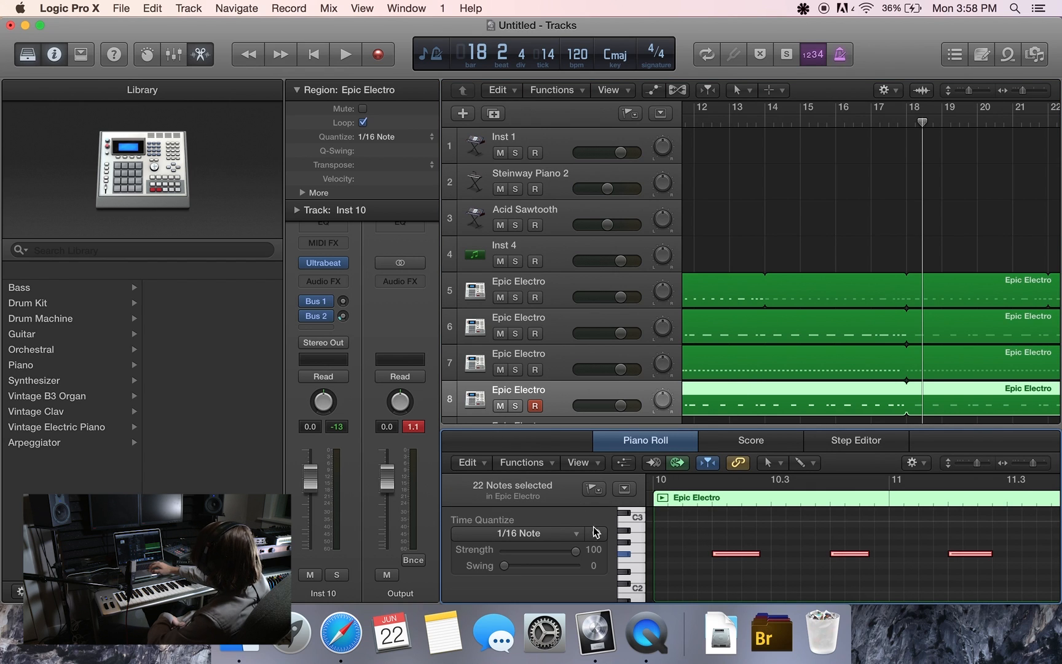
{"action": "scroll", "coordinate": [740, 332], "scroll_direction": "left", "scroll_amount": 6}
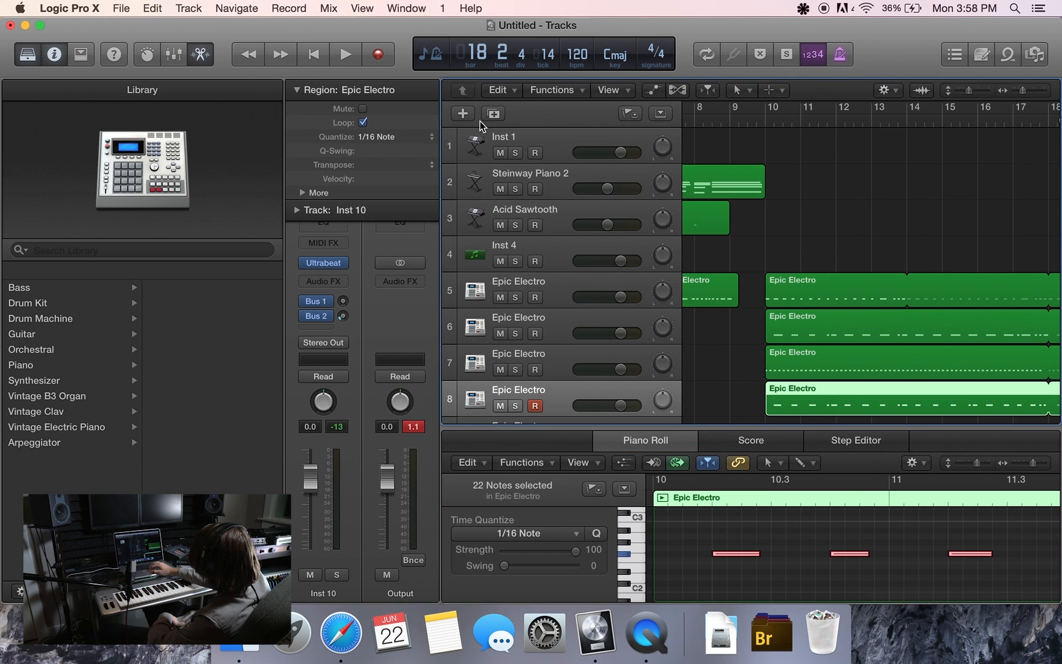
Add a new track with duplicate Epic Electro settings below track 8 and play the arrangement from bar 10 to rehearse its part
{"action": "left_click", "coordinate": [495, 115]}
{"action": "scroll", "coordinate": [650, 236], "scroll_direction": "up", "scroll_amount": 1}
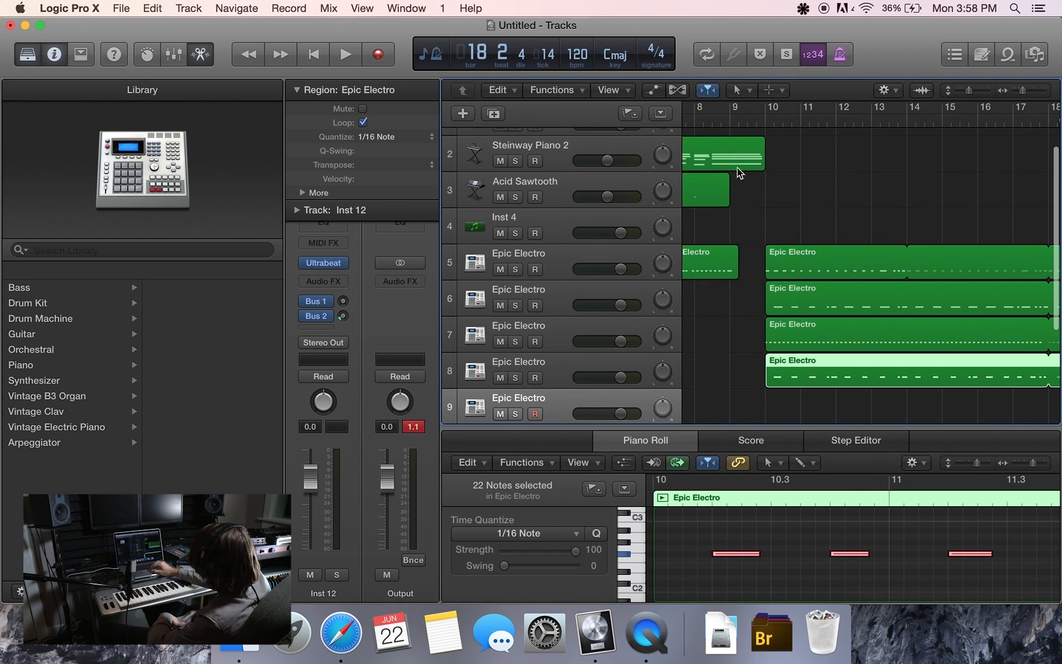
{"action": "left_click", "coordinate": [762, 123]}
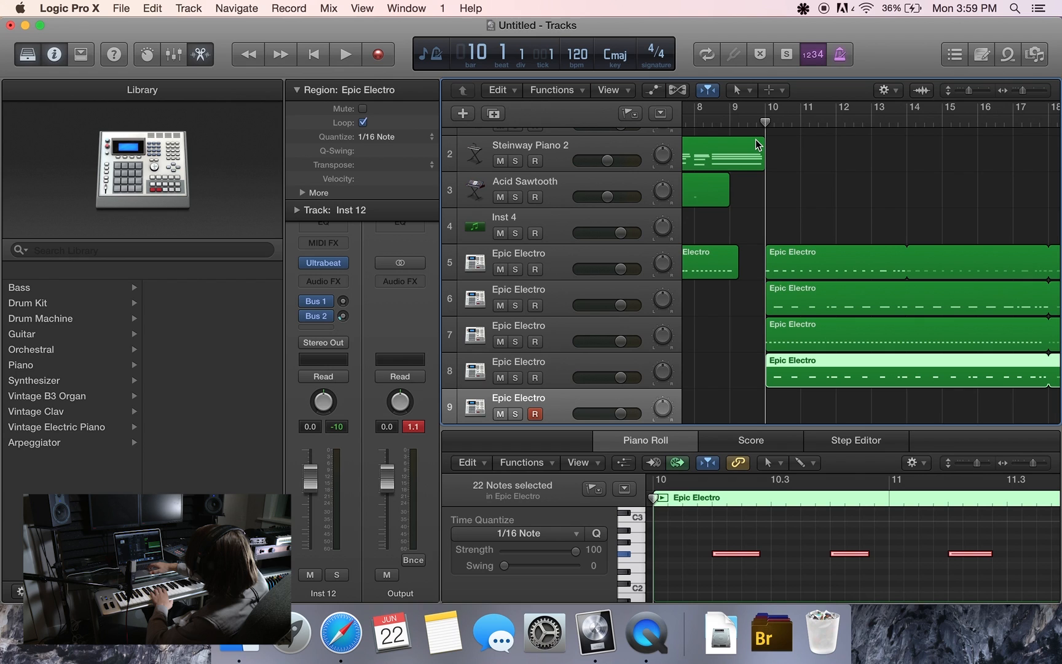
{"action": "key", "text": "space"}
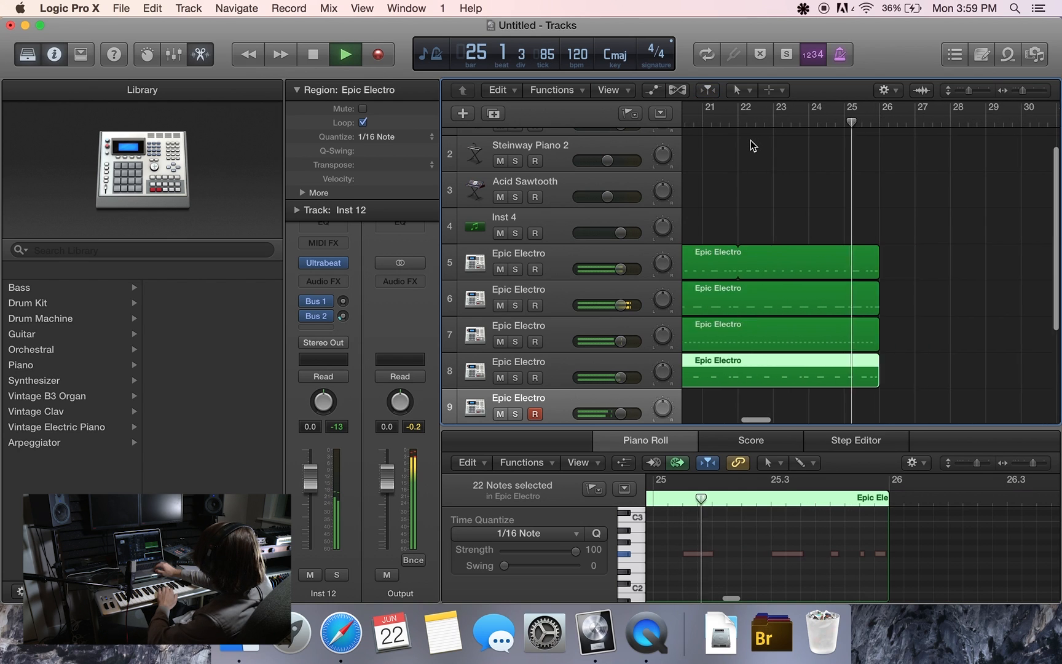
{"action": "scroll", "coordinate": [750, 140], "scroll_direction": "left", "scroll_amount": 10}
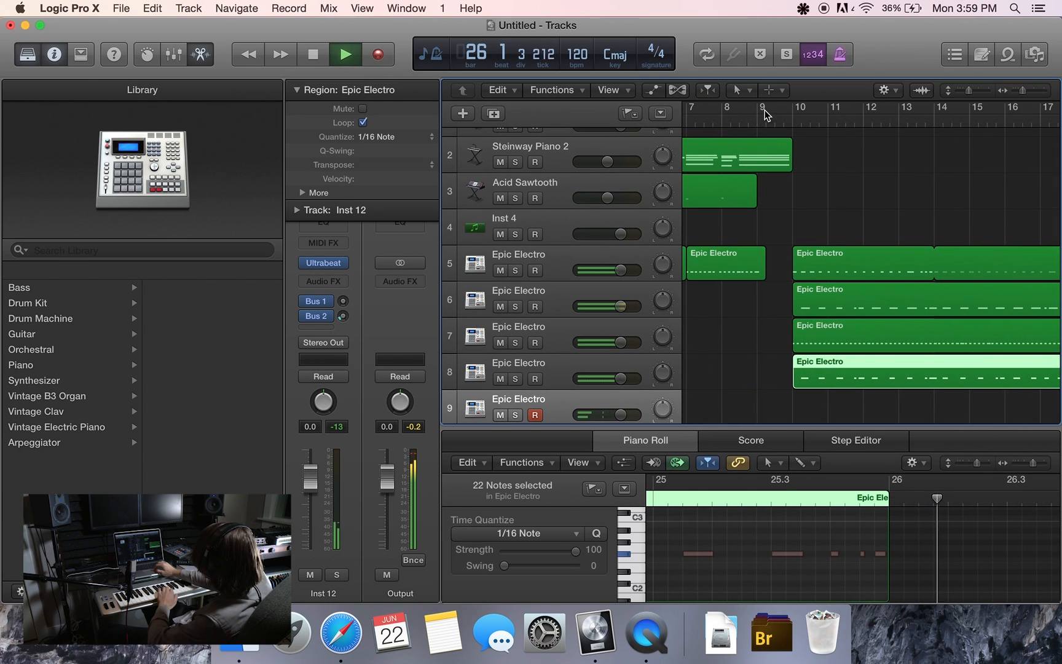
{"action": "right_click", "coordinate": [765, 121]}
{"action": "left_click", "coordinate": [762, 121]}
{"action": "key", "text": "space"}
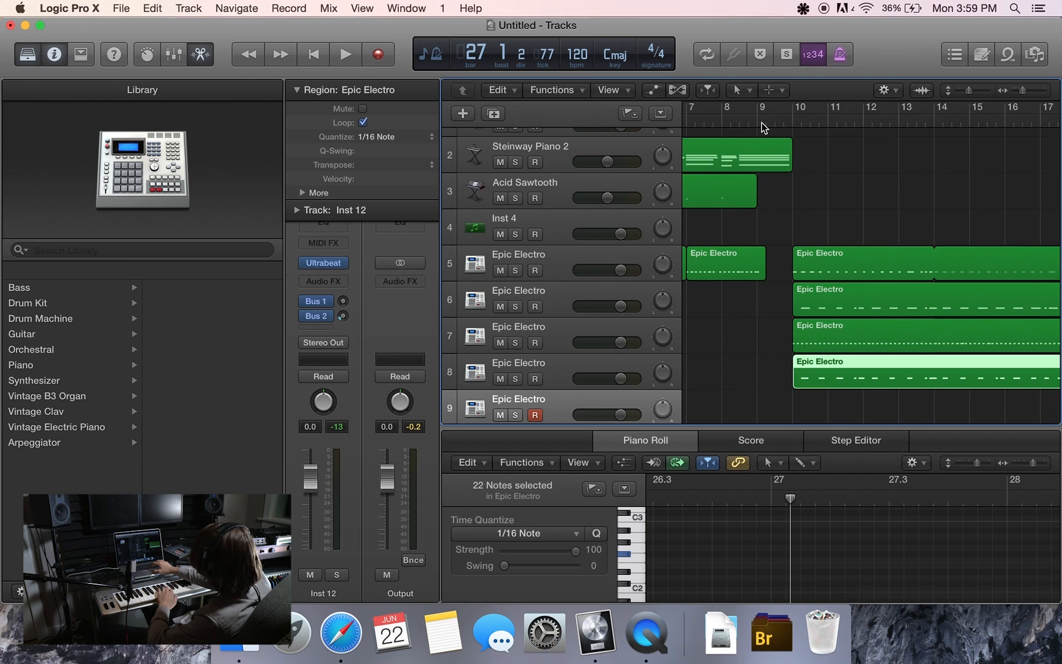
Record a drum part on Epic Electro track 9 over bars 10 to 25, starting from bar 9 beat 3, and lower its volume to -2.7
{"action": "right_click", "coordinate": [777, 114]}
{"action": "left_click", "coordinate": [802, 254]}
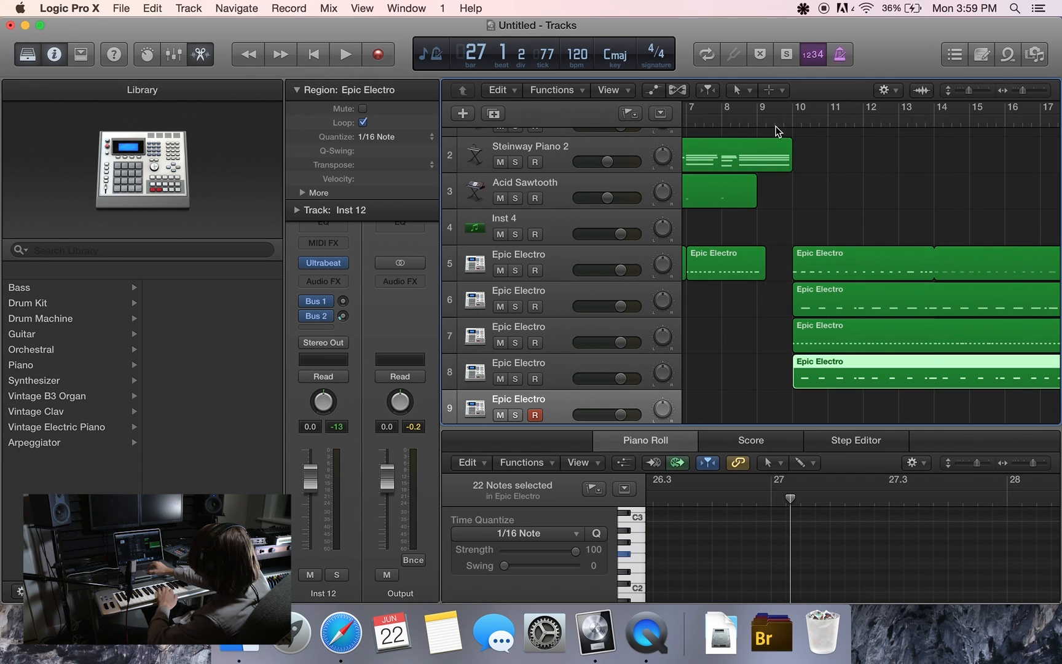
{"action": "left_click", "coordinate": [777, 122]}
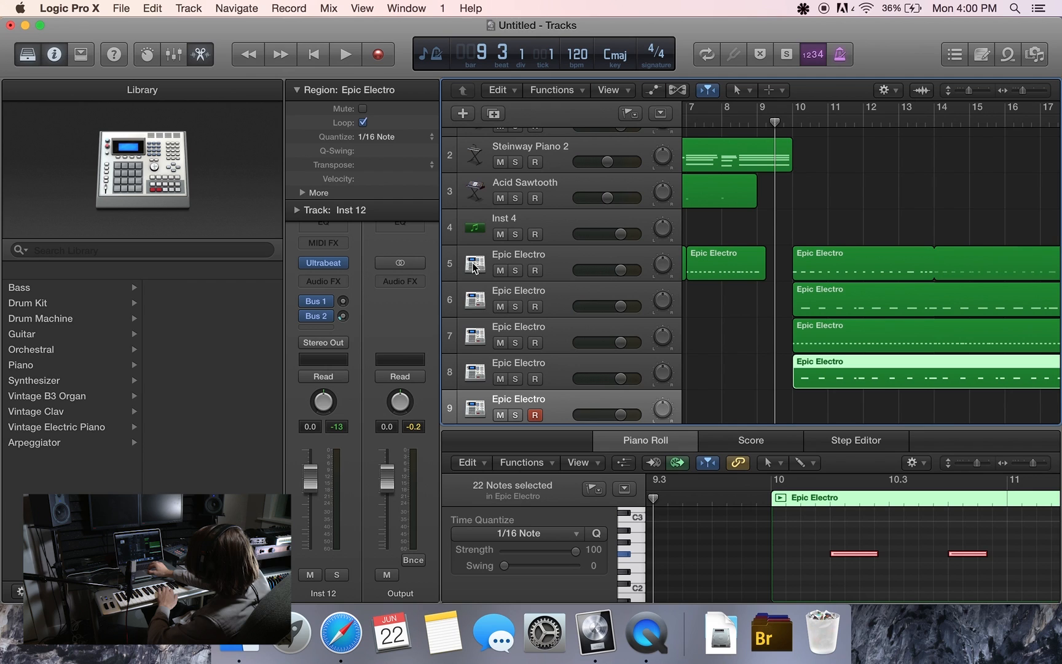
{"action": "left_click", "coordinate": [376, 56]}
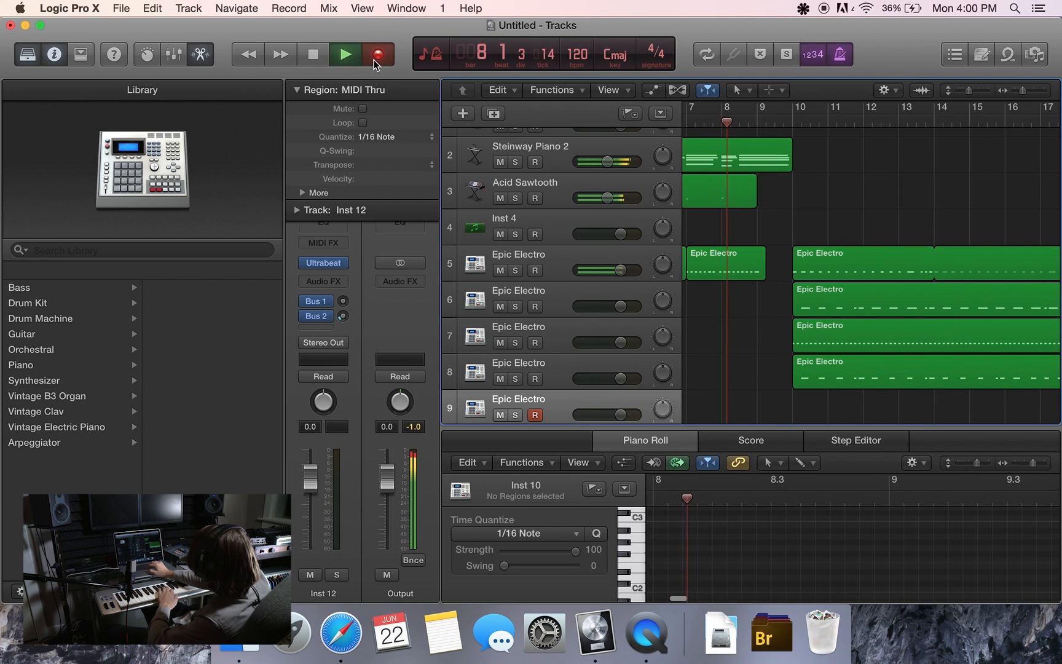
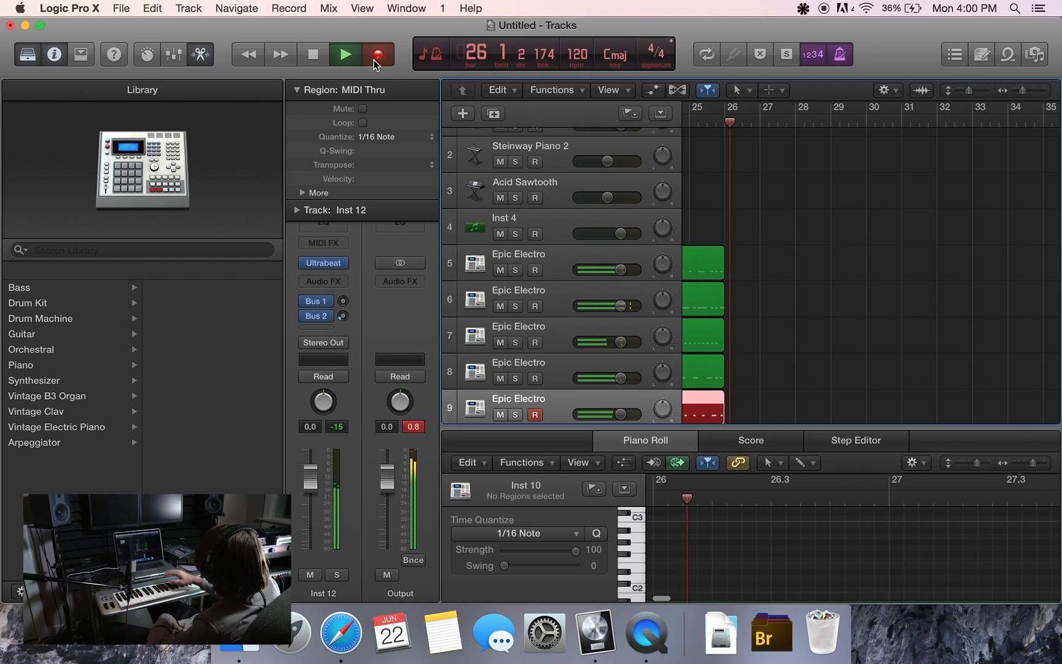
{"action": "key", "text": "space"}
{"action": "left_click_drag", "start_coordinate": [621, 414], "coordinate": [614, 415]}
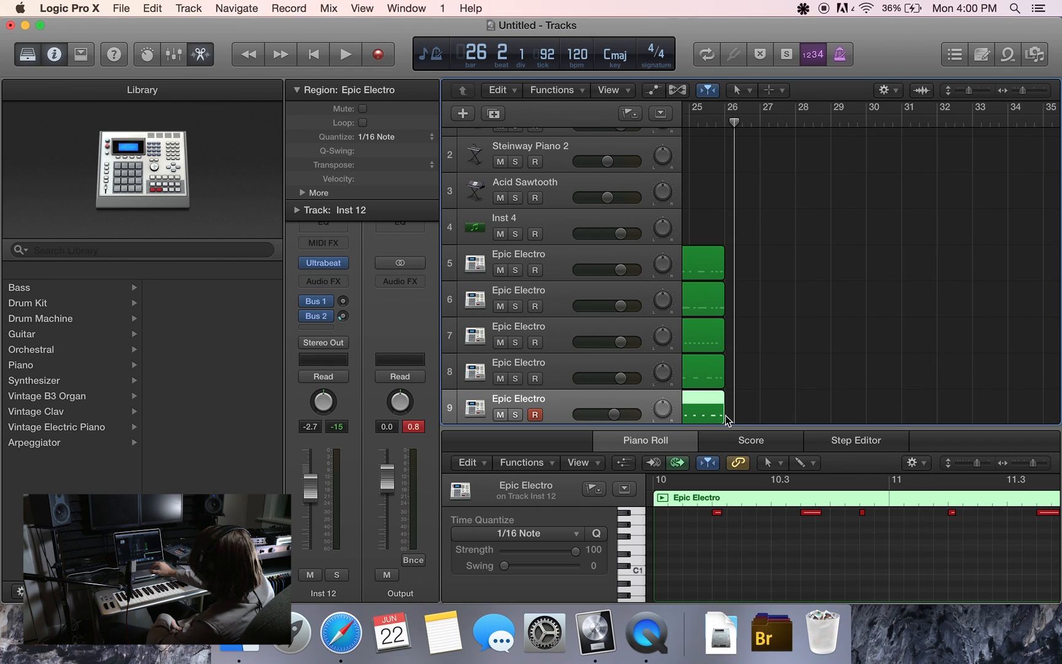
Open the recorded track 9 region in the Piano Roll and select all its notes
{"action": "scroll", "coordinate": [725, 414], "scroll_direction": "left", "scroll_amount": 3}
{"action": "scroll", "coordinate": [725, 414], "scroll_direction": "left", "scroll_amount": 2}
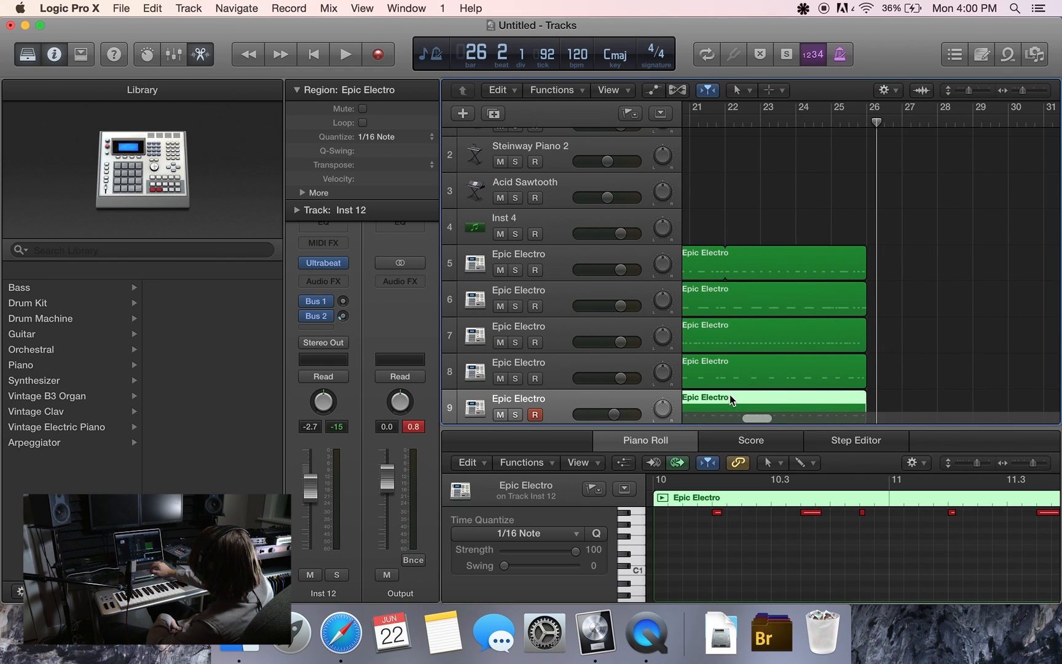
{"action": "key", "text": "e"}
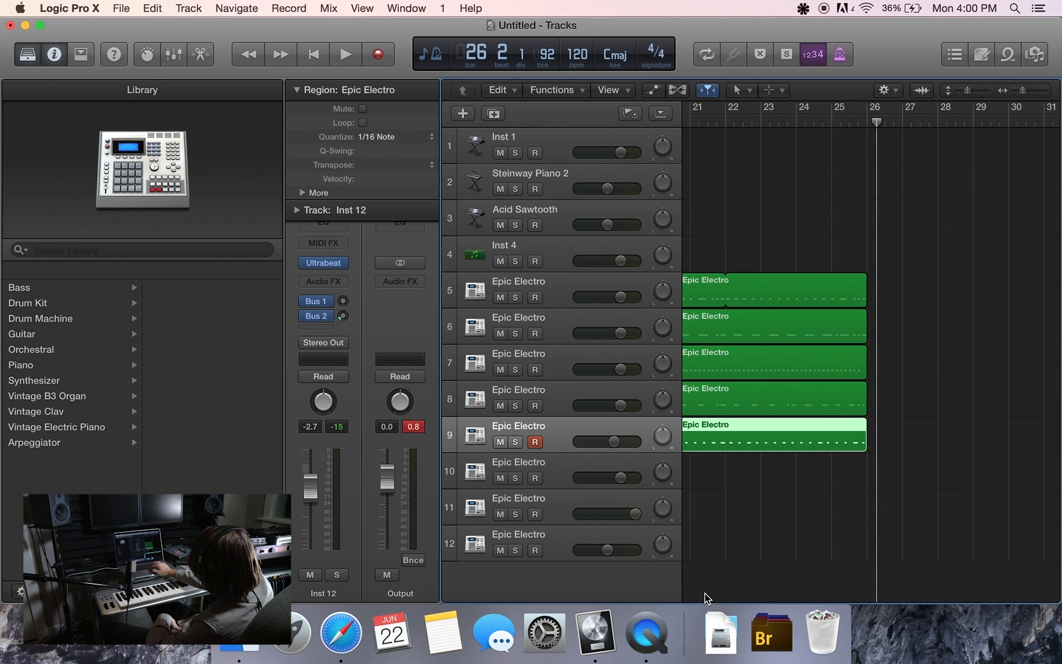
{"action": "double_click", "coordinate": [729, 422]}
{"action": "key", "text": "super+a"}
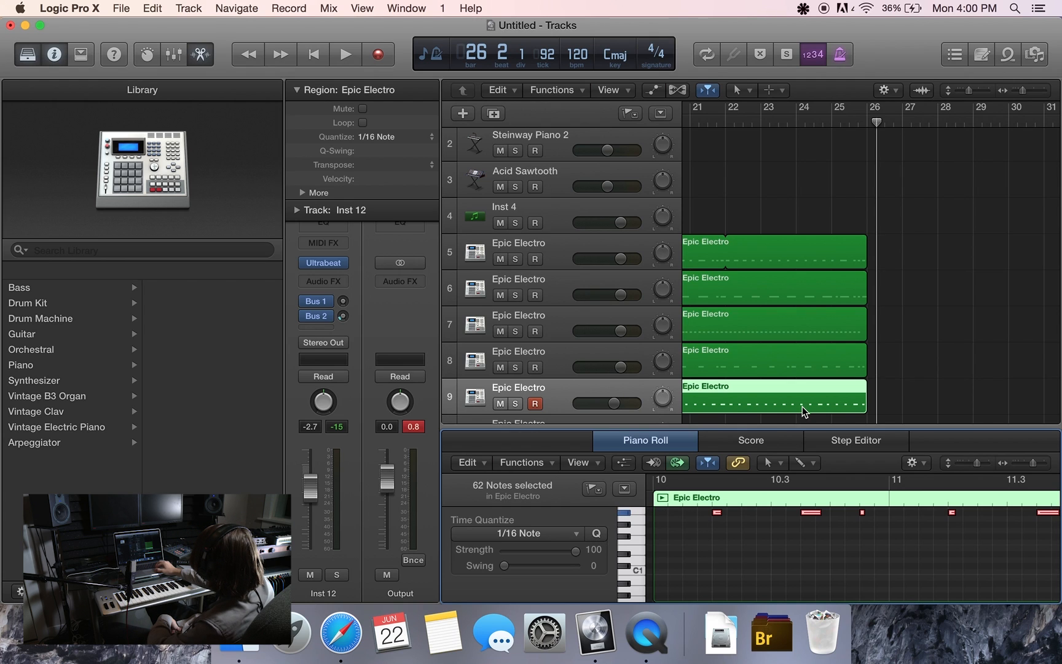
Reduce the track height to fit all twelve tracks and play the layered drums from bar 9 beat 3
{"action": "scroll", "coordinate": [802, 407], "scroll_direction": "left", "scroll_amount": 10}
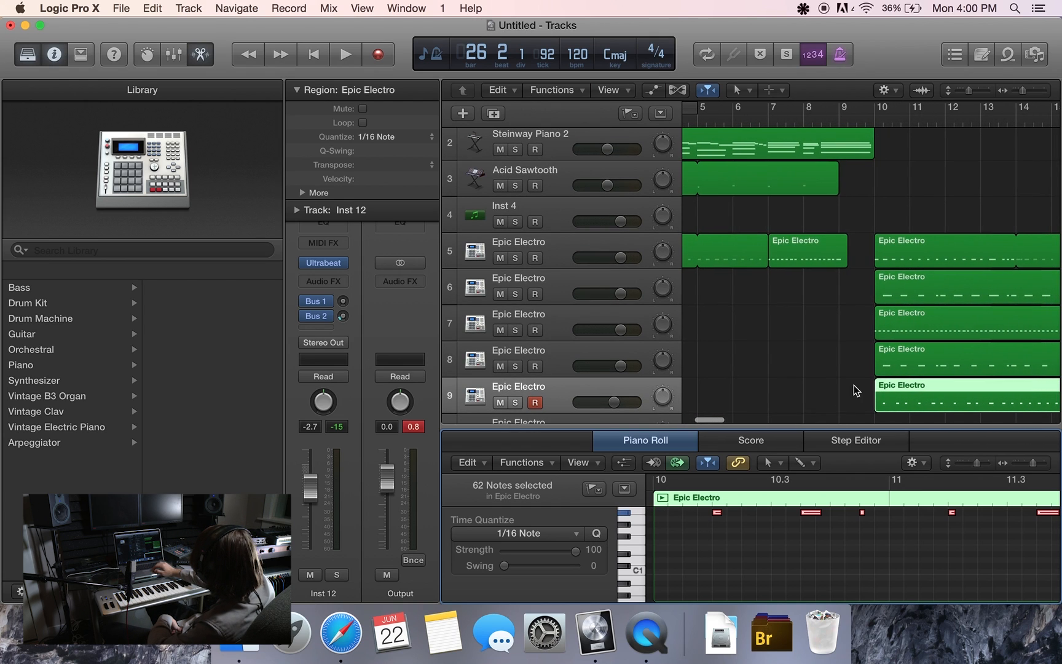
{"action": "scroll", "coordinate": [1037, 275], "scroll_direction": "right", "scroll_amount": 2}
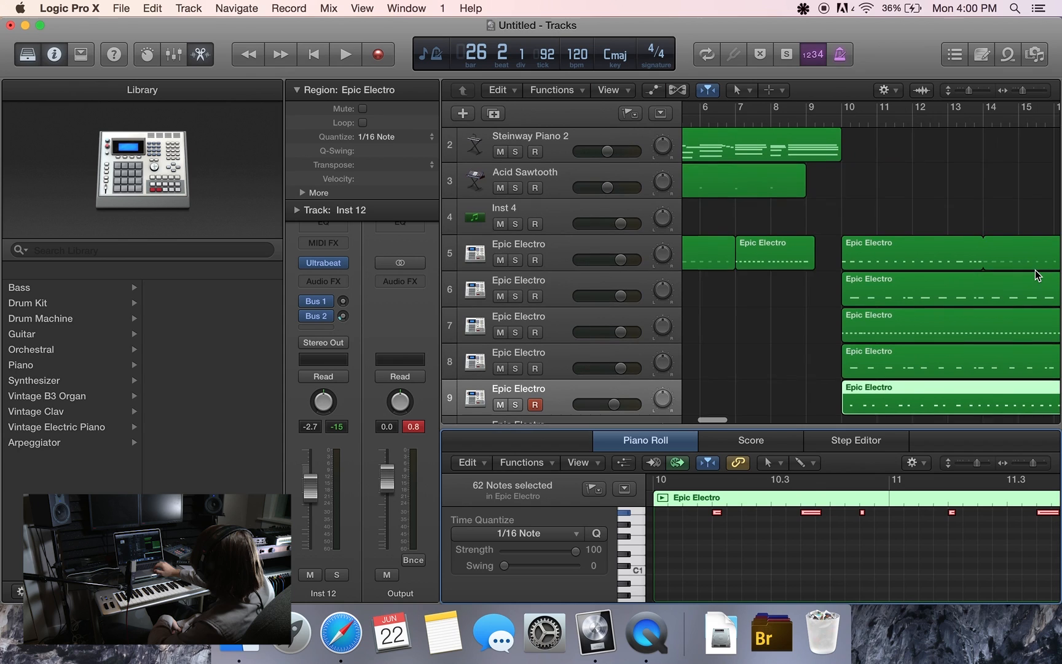
{"action": "left_click", "coordinate": [966, 90]}
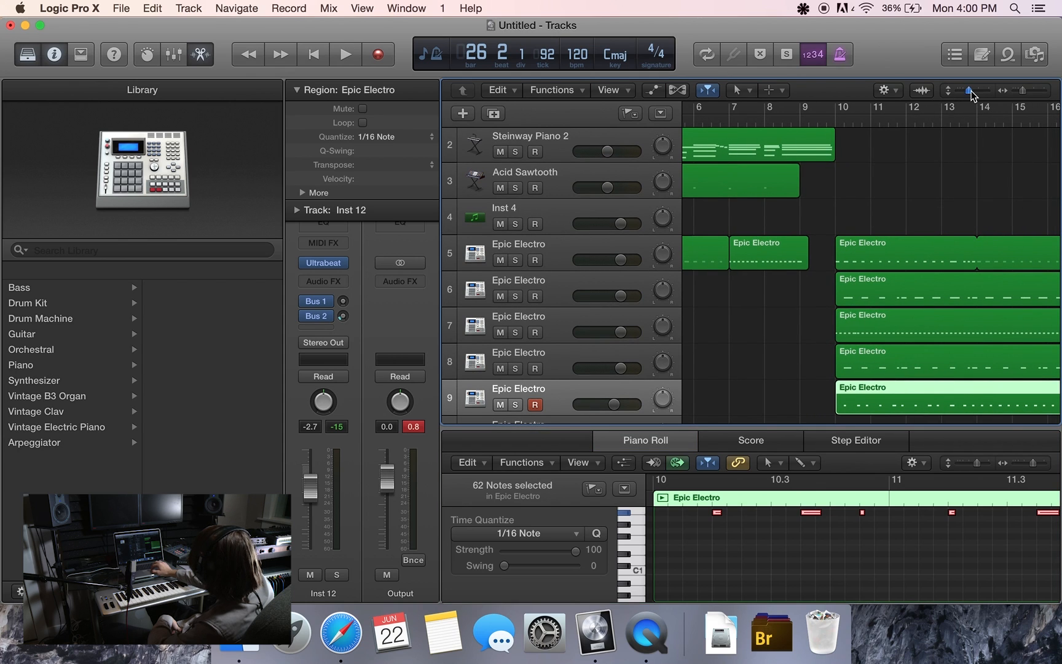
{"action": "left_click_drag", "start_coordinate": [970, 91], "coordinate": [966, 90]}
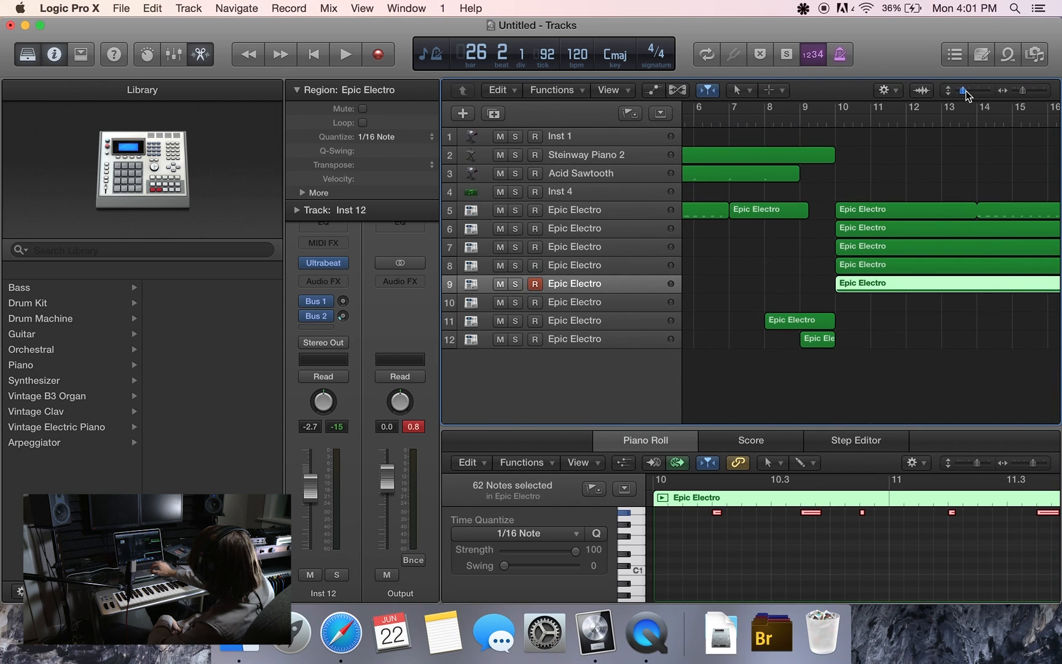
{"action": "left_click", "coordinate": [818, 123]}
{"action": "key", "text": "space"}
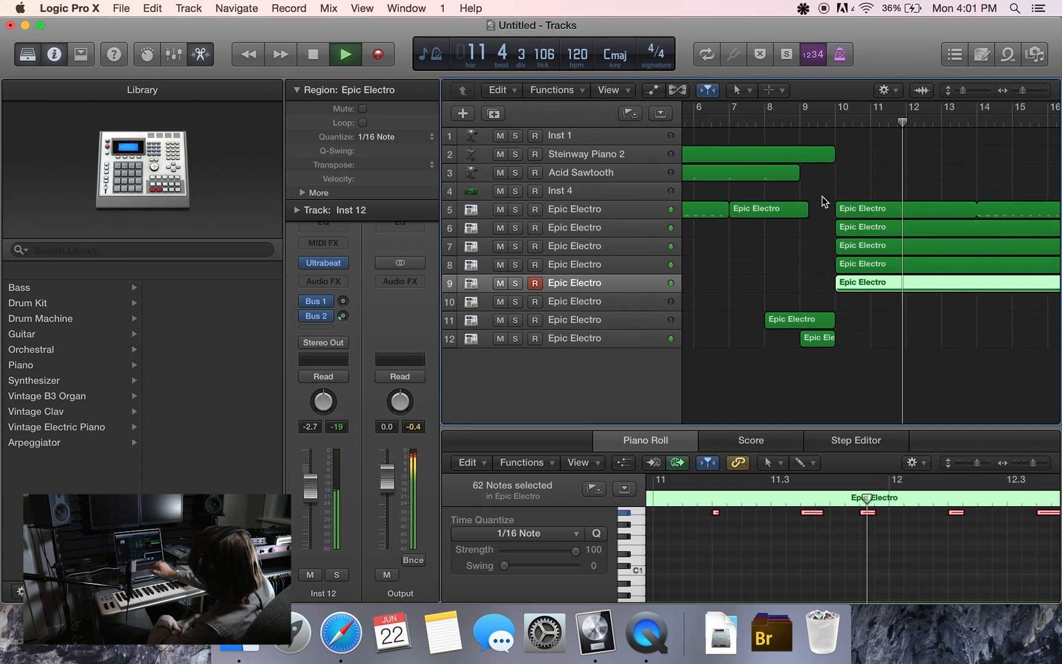
{"action": "key", "text": "space"}
Select the Steinway Piano 2 track and play the arrangement from bar 9 beat 3 to rehearse a piano part
{"action": "left_click", "coordinate": [819, 122]}
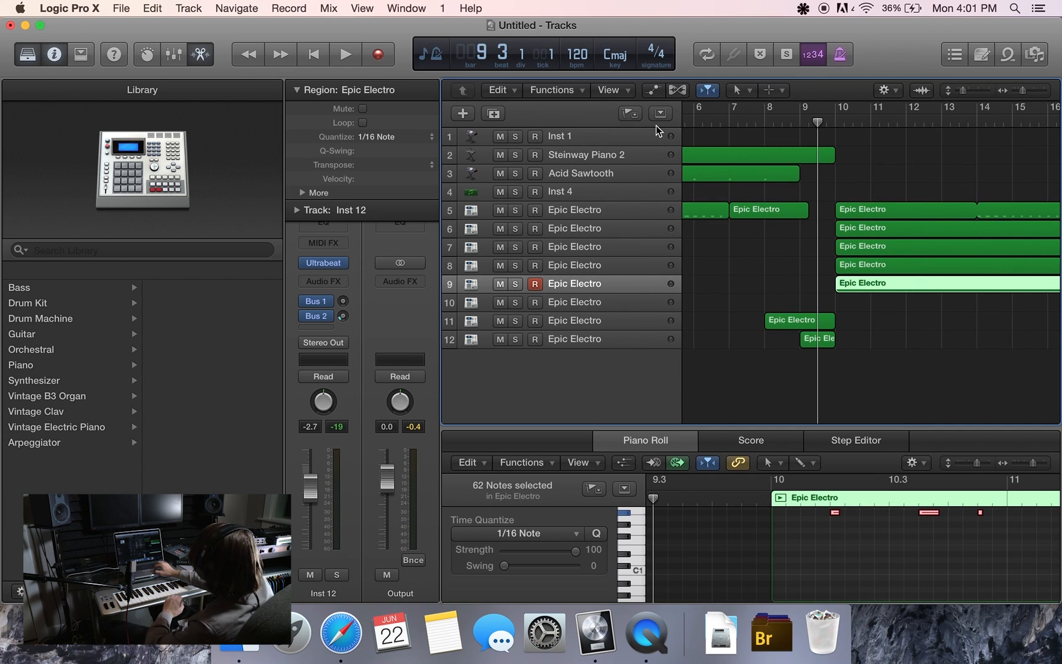
{"action": "left_click", "coordinate": [627, 162]}
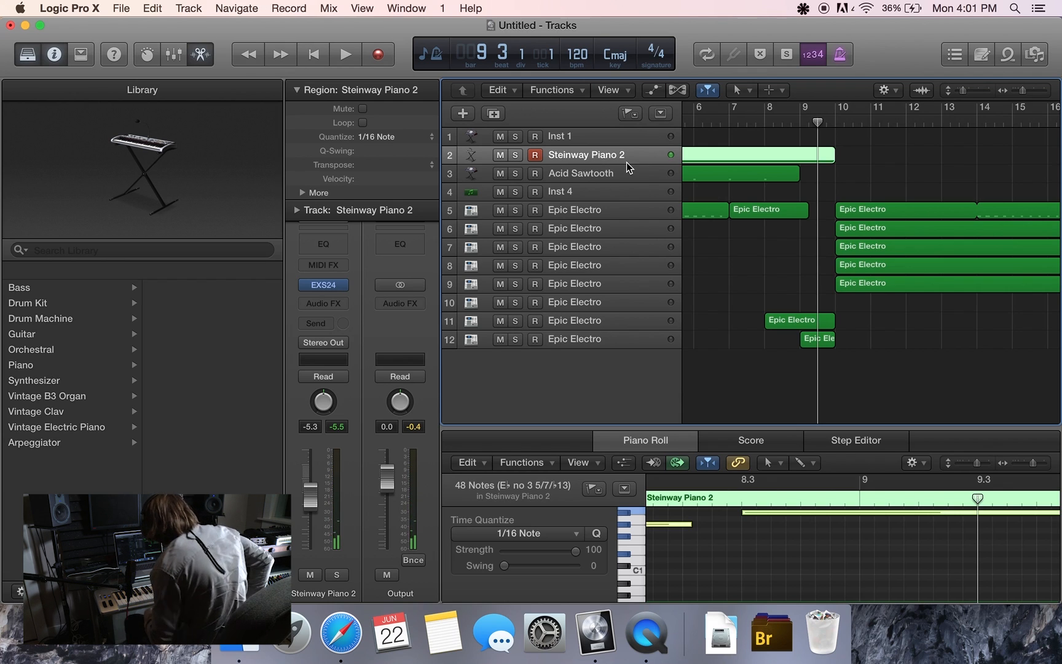
{"action": "key", "text": "space"}
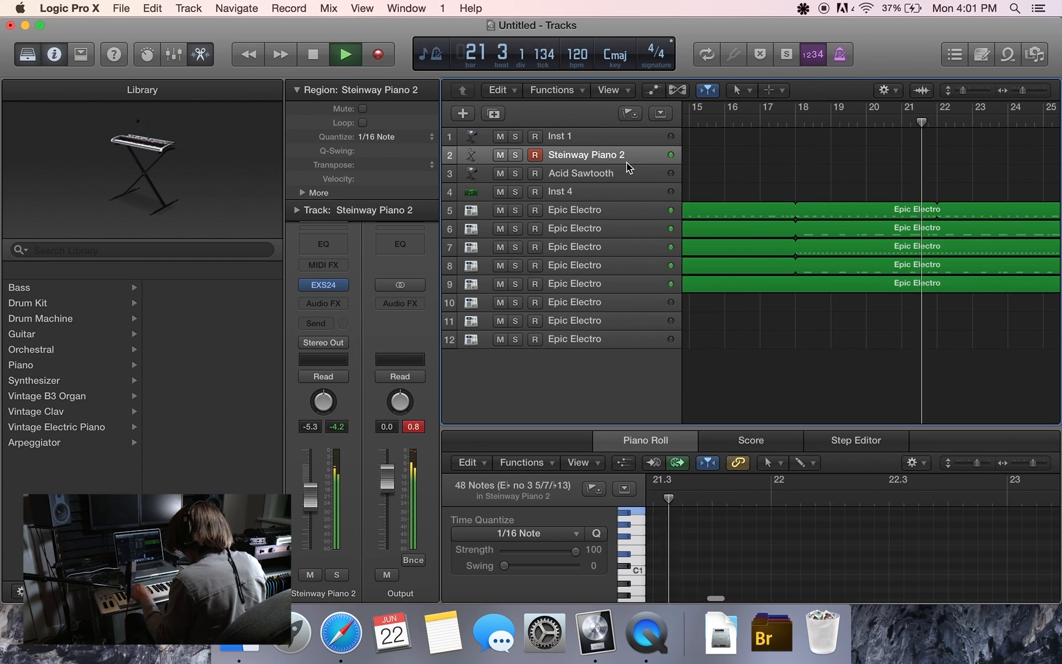
{"action": "scroll", "coordinate": [760, 155], "scroll_direction": "left", "scroll_amount": 10}
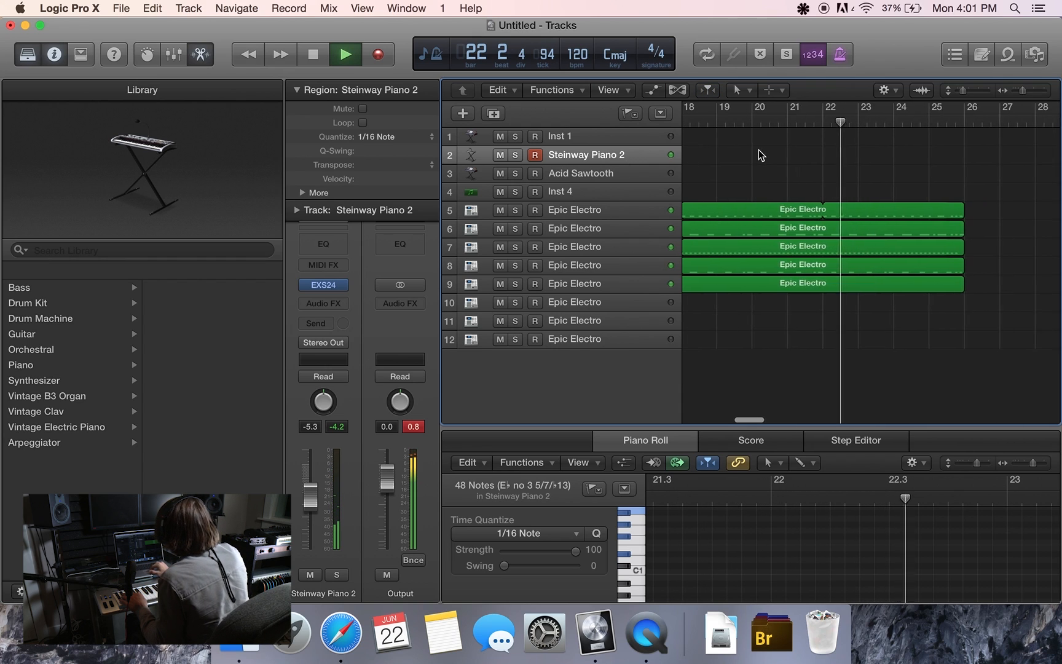
{"action": "left_click", "coordinate": [742, 124]}
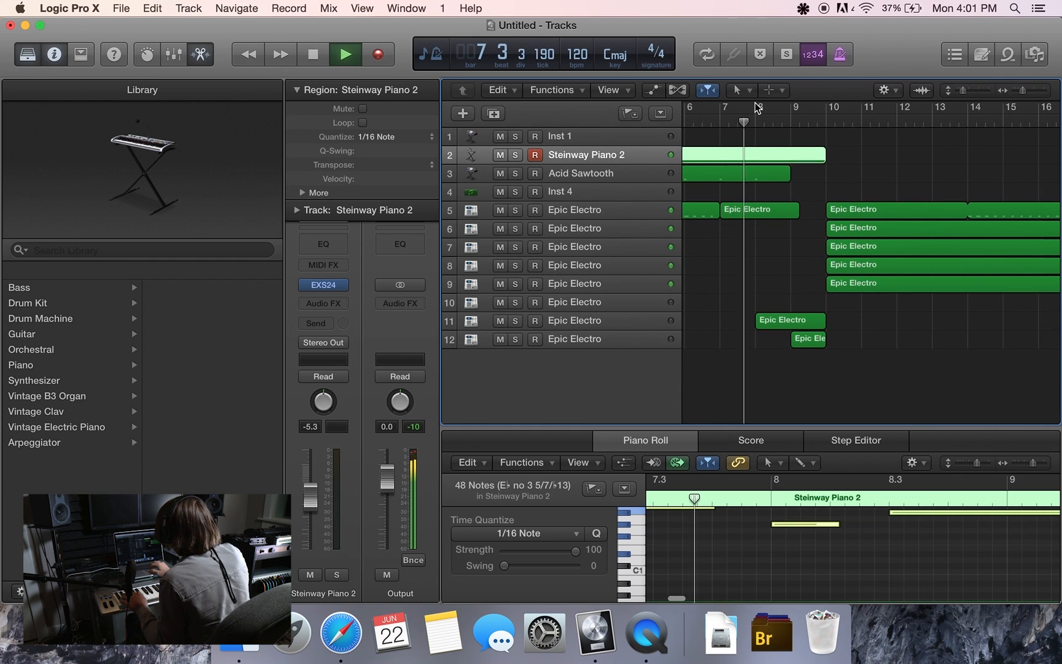
{"action": "left_click", "coordinate": [375, 54]}
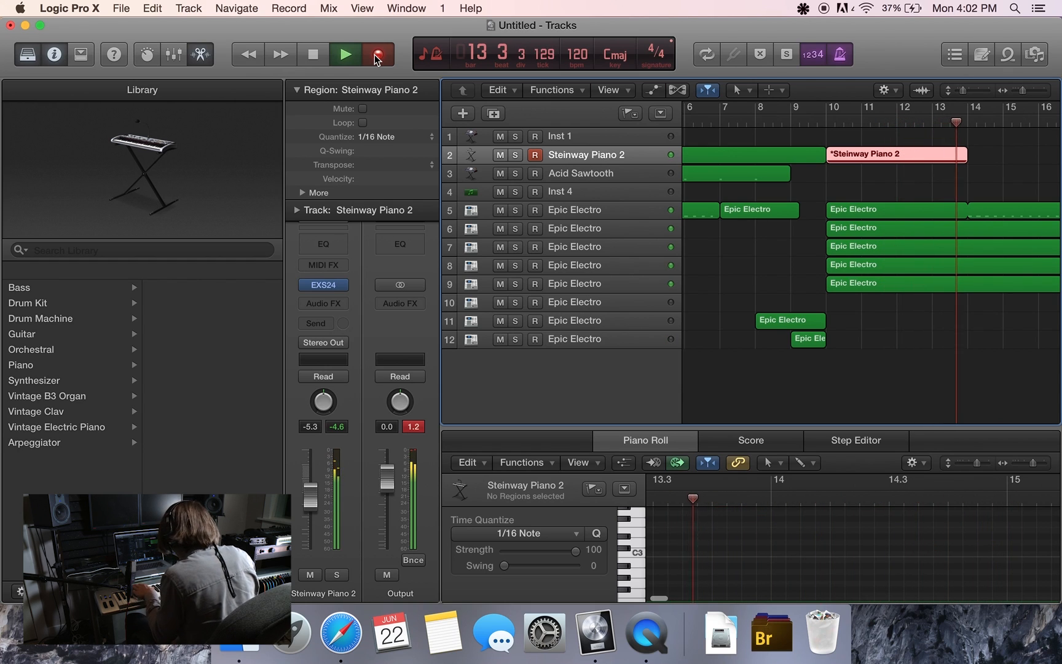
{"action": "key", "text": "space"}
{"action": "key", "text": "Delete"}
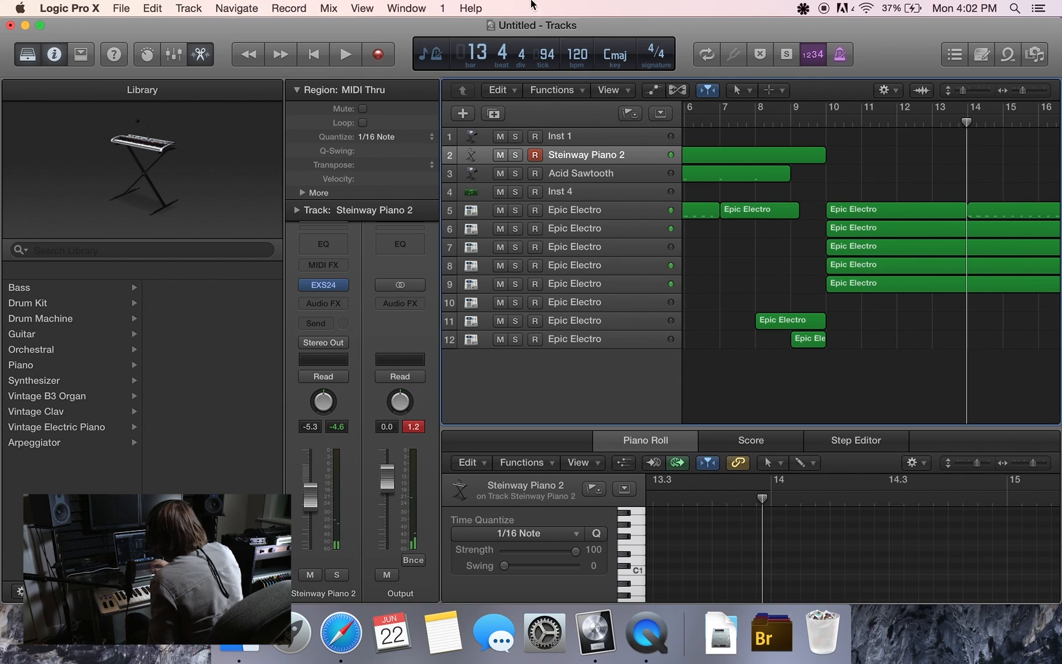
{"action": "left_click", "coordinate": [813, 124]}
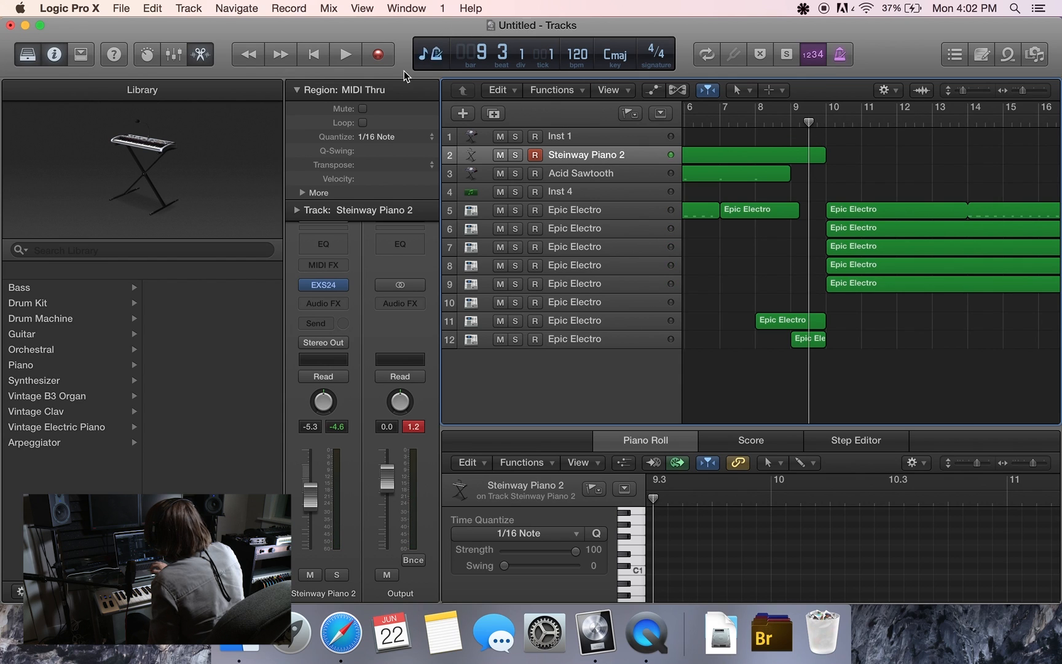
{"action": "left_click", "coordinate": [386, 49]}
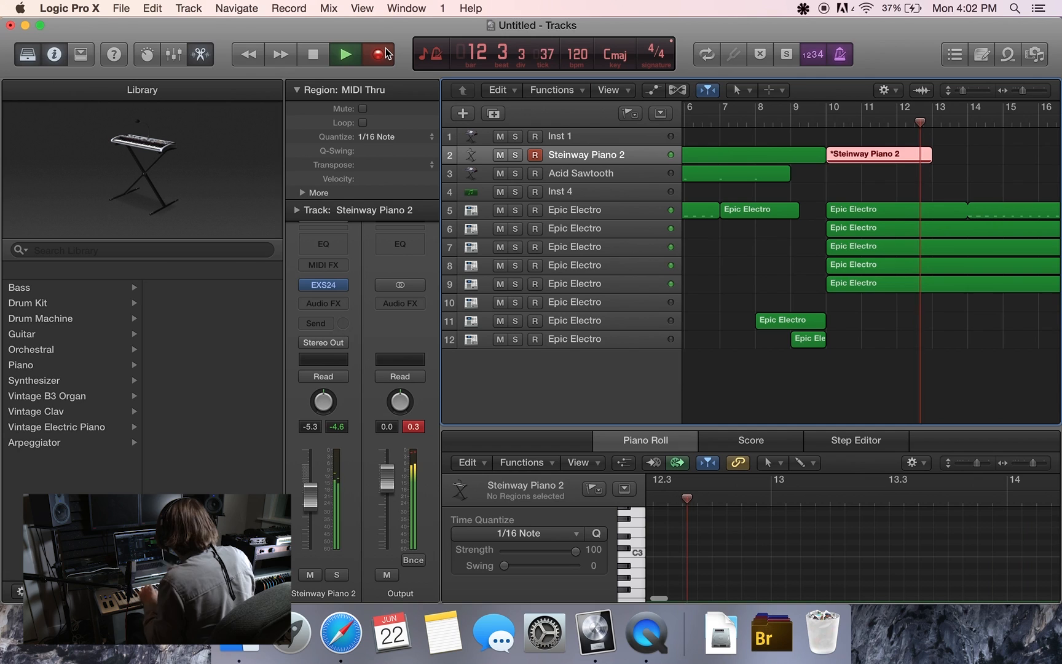
{"action": "key", "text": "space"}
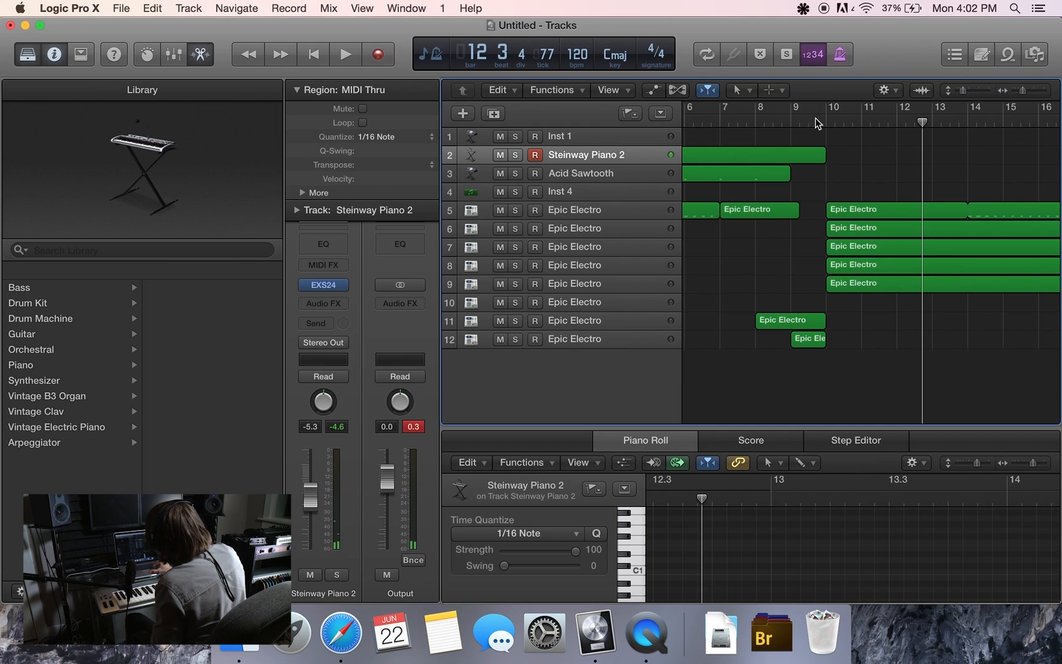
Record a piano part on the Steinway Piano 2 track over bars 10 to 17, starting just before bar 10
{"action": "left_click", "coordinate": [819, 122]}
{"action": "left_click", "coordinate": [381, 56]}
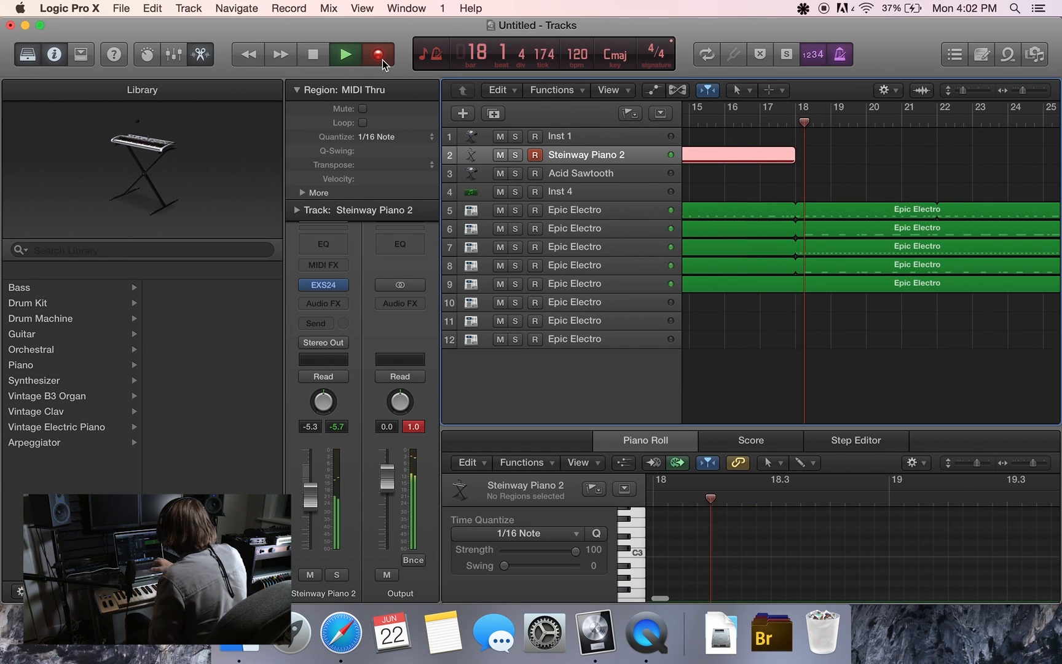
{"action": "key", "text": "space"}
Open the new Steinway Piano 2 region in the Piano Roll and play it back from bar 10
{"action": "scroll", "coordinate": [707, 171], "scroll_direction": "left", "scroll_amount": 10}
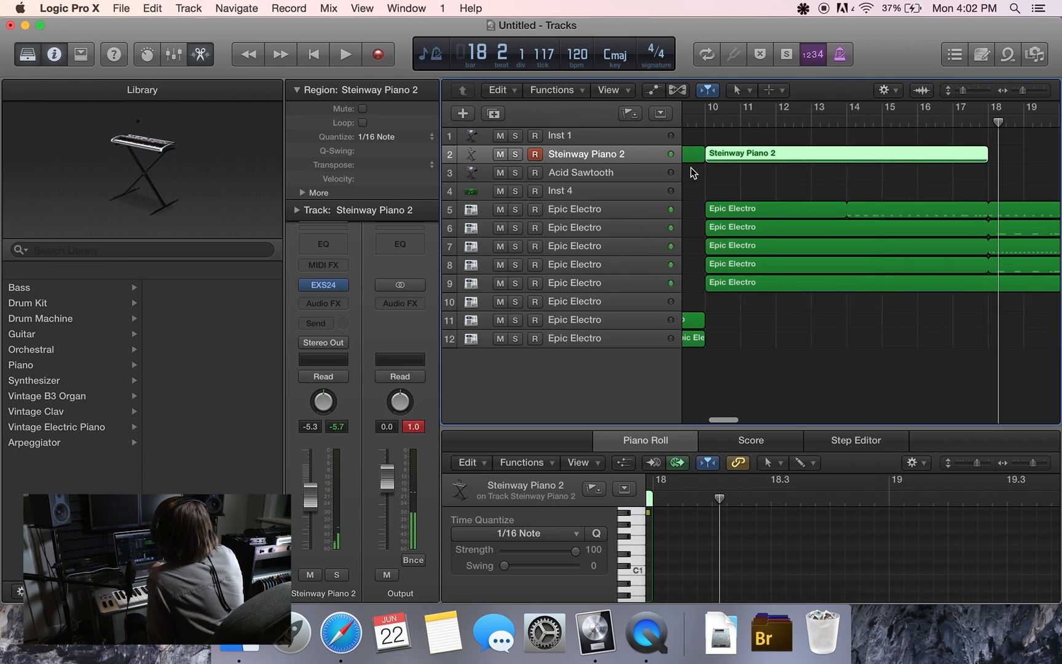
{"action": "double_click", "coordinate": [739, 157]}
{"action": "key", "text": "e"}
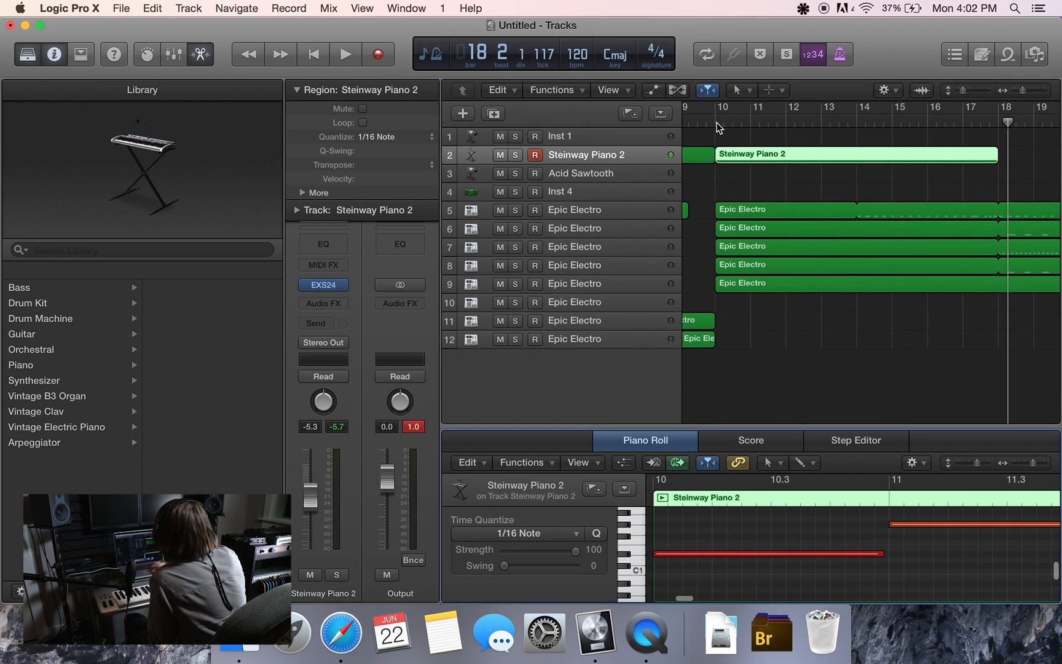
{"action": "left_click", "coordinate": [717, 122]}
{"action": "key", "text": "space"}
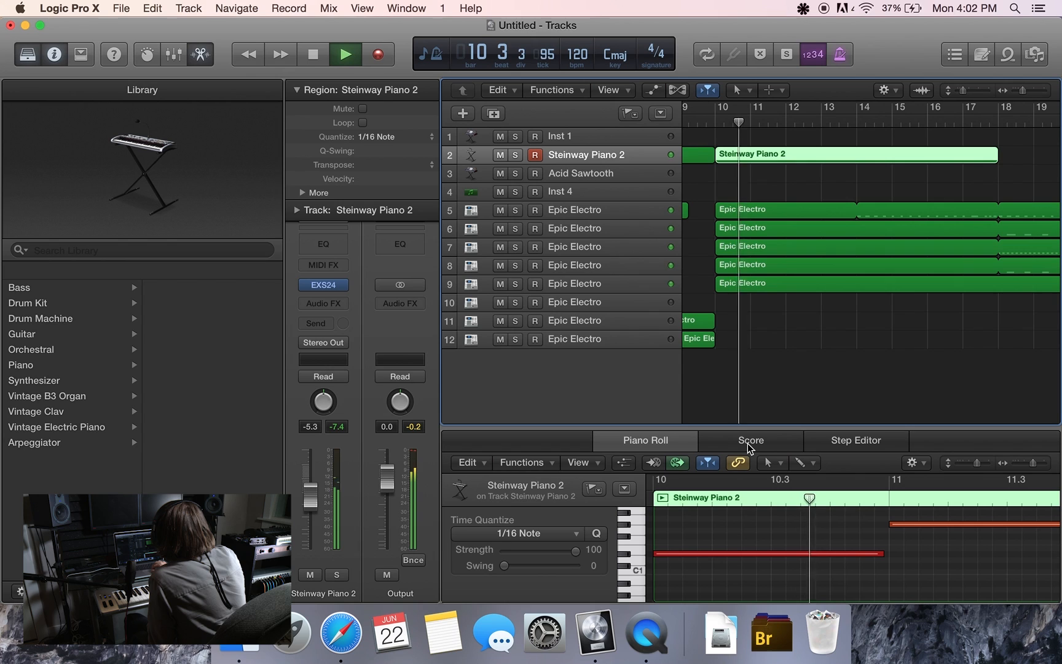
Enlarge the Piano Roll and delete the stray short note just below the upper melody note at bar 11
{"action": "left_click_drag", "start_coordinate": [749, 426], "coordinate": [736, 255]}
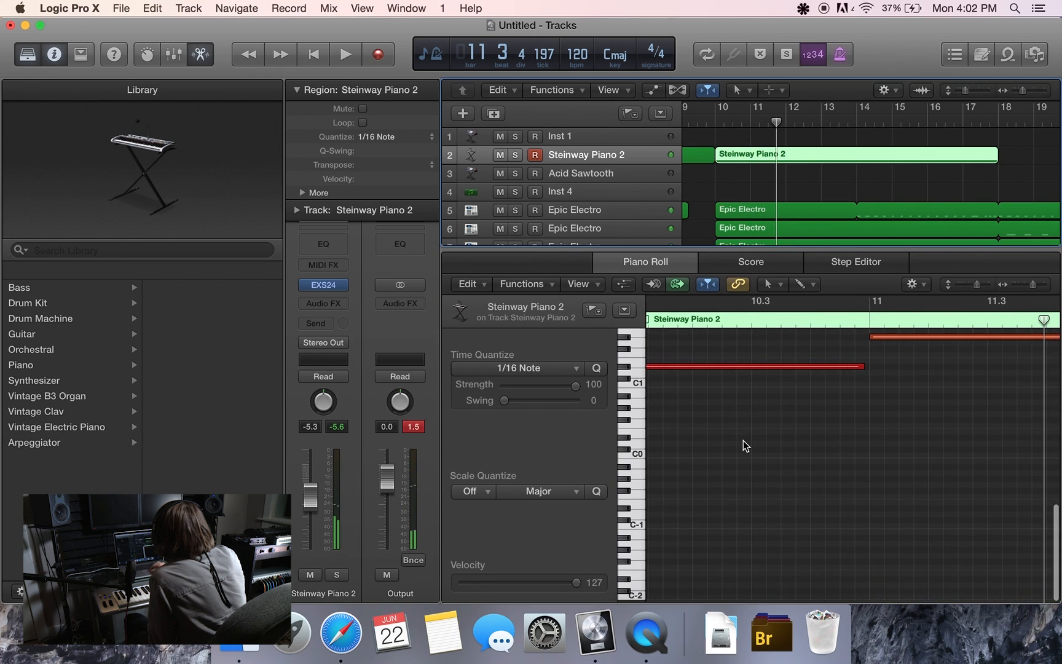
{"action": "scroll", "coordinate": [744, 440], "scroll_direction": "up", "scroll_amount": 10}
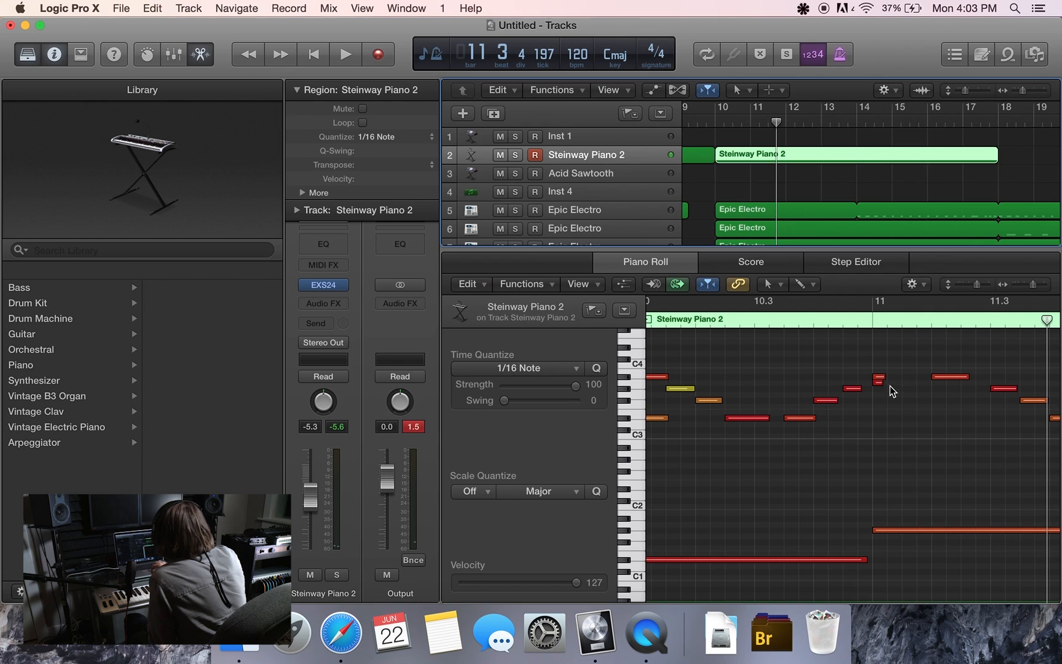
{"action": "left_click", "coordinate": [877, 381]}
{"action": "key", "text": "Delete"}
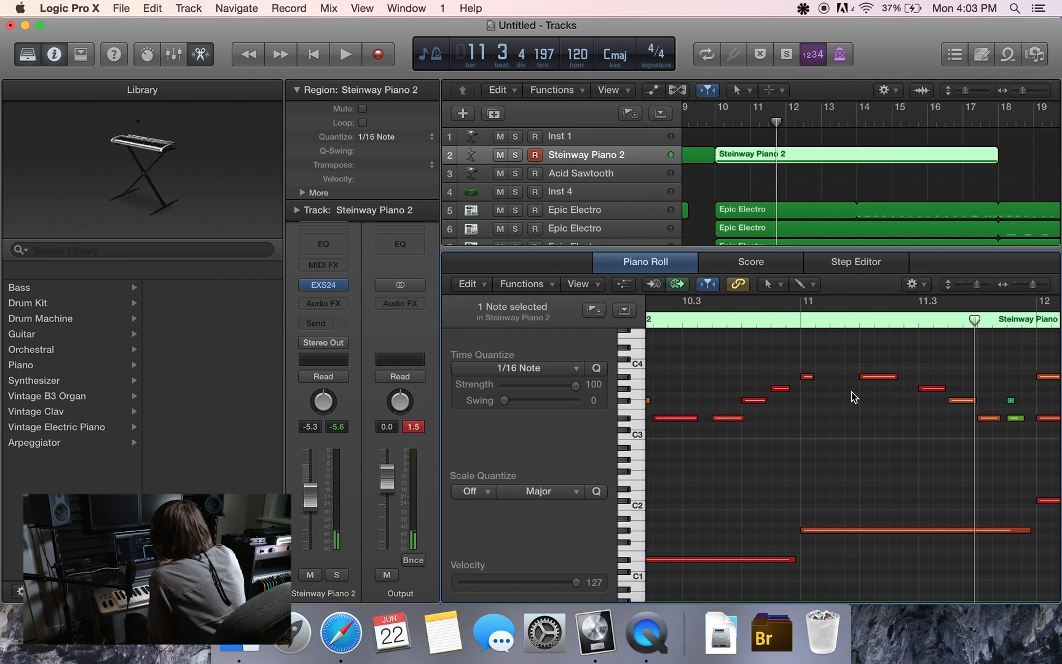
Play the edited piano part from bar 10 beat 3 and select all its notes for 1/16 Note quantizing
{"action": "left_click", "coordinate": [710, 319]}
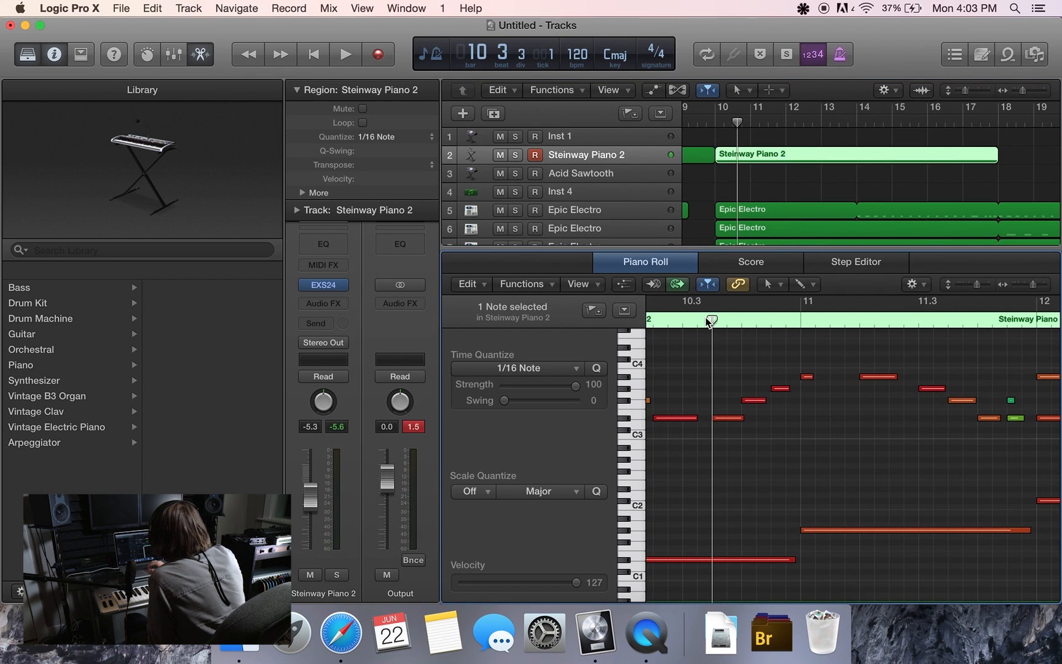
{"action": "key", "text": "space"}
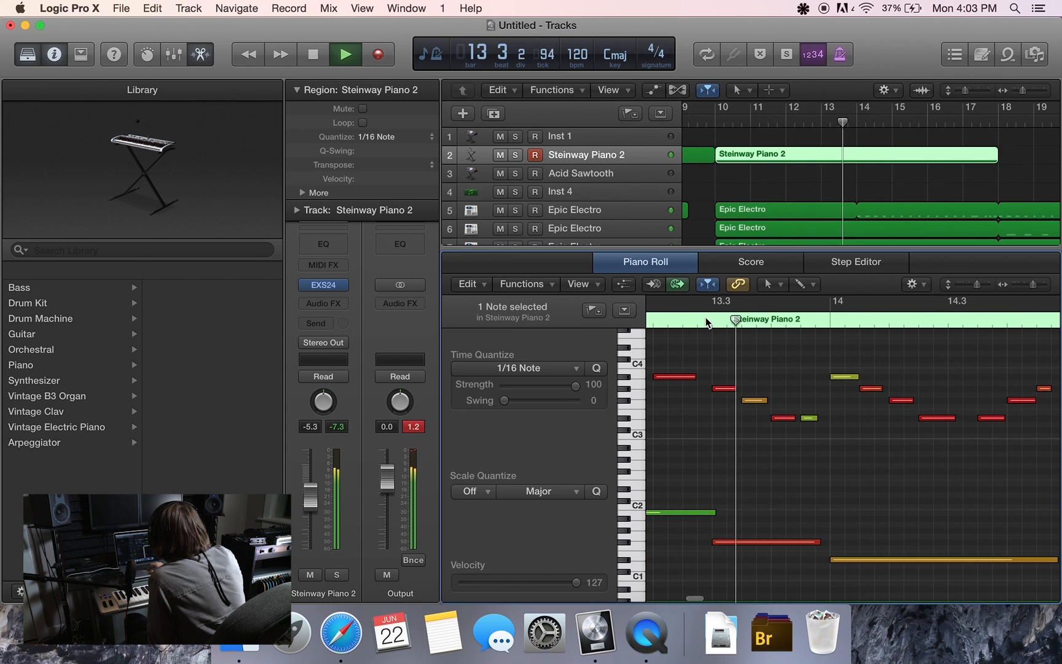
{"action": "key", "text": "space"}
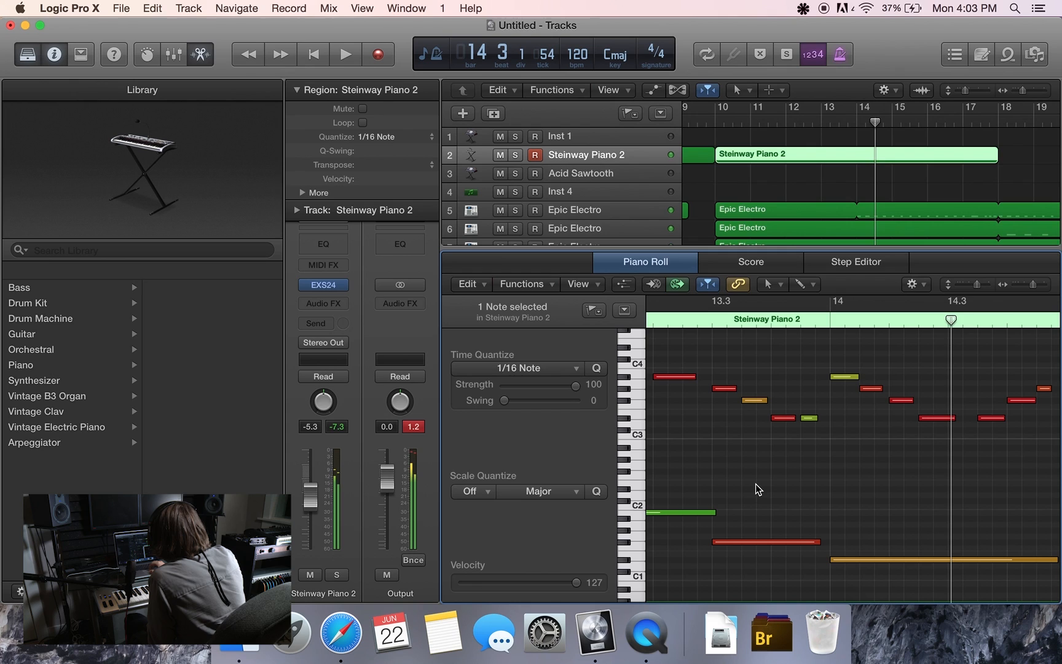
{"action": "key", "text": "super+a"}
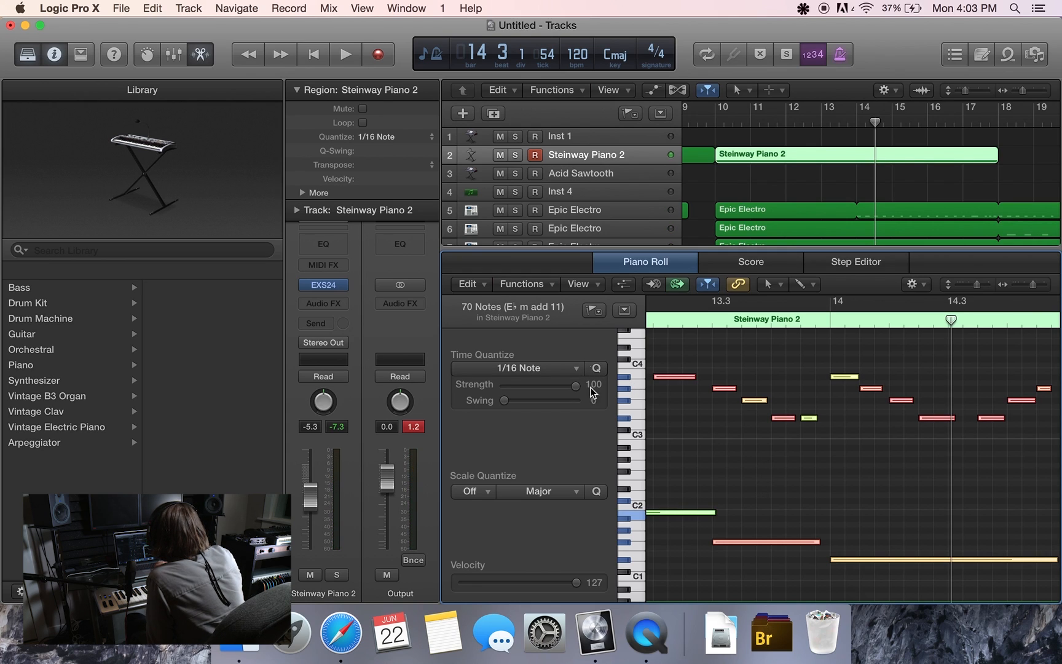
Duplicate the Steinway Piano 2 track and move the region starting at bar 10 onto the duplicate
{"action": "left_click", "coordinate": [609, 156]}
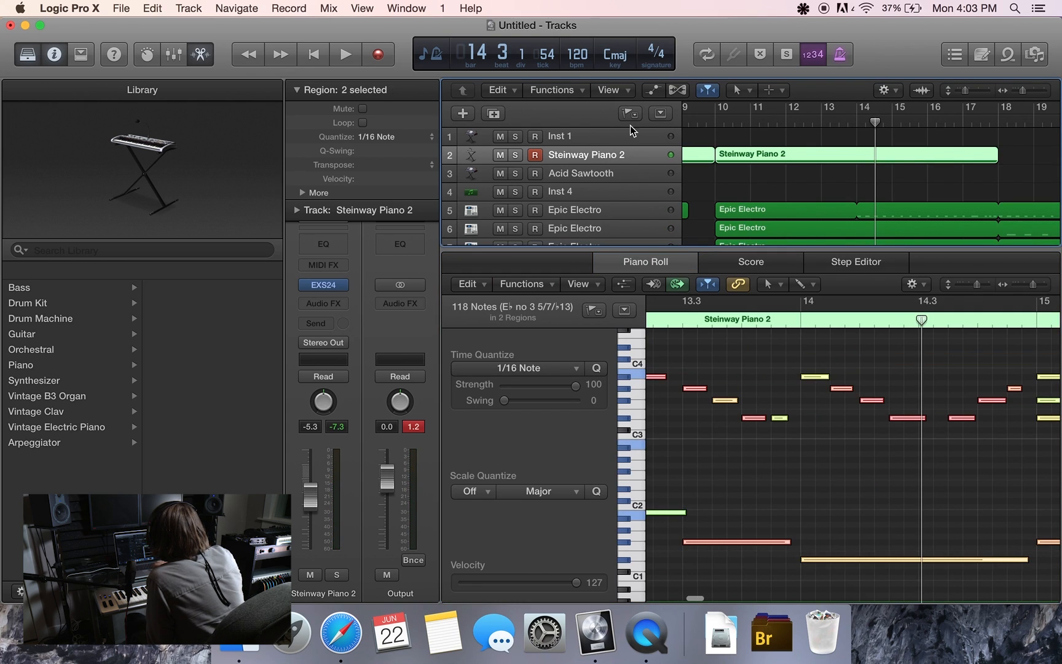
{"action": "left_click", "coordinate": [494, 113]}
{"action": "left_click", "coordinate": [773, 181]}
{"action": "left_click", "coordinate": [752, 152]}
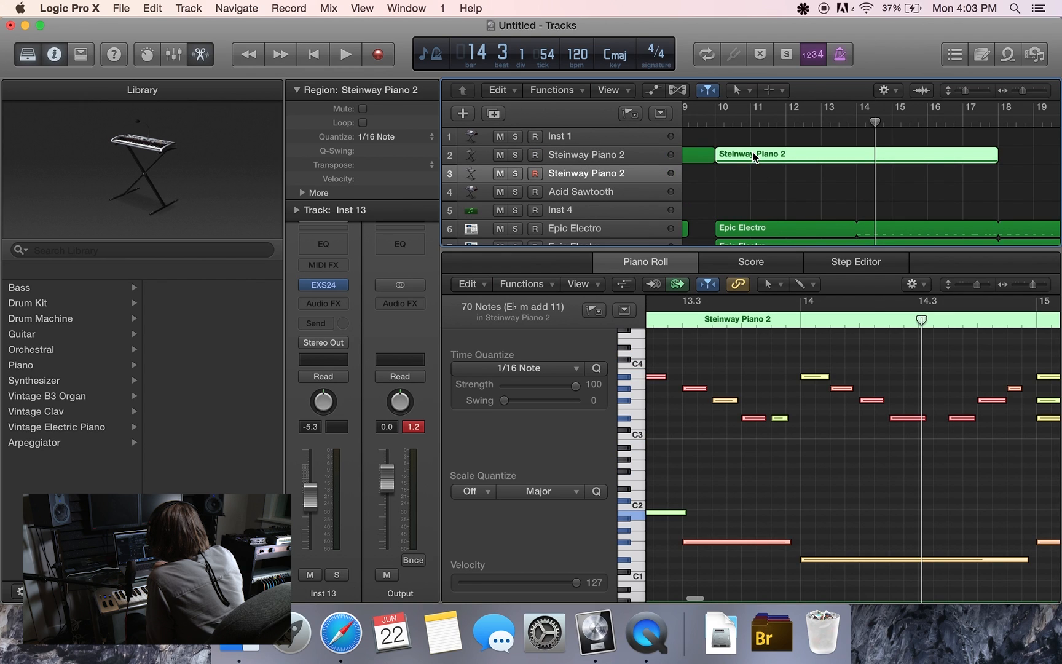
{"action": "right_click", "coordinate": [752, 152]}
{"action": "left_click", "coordinate": [740, 163]}
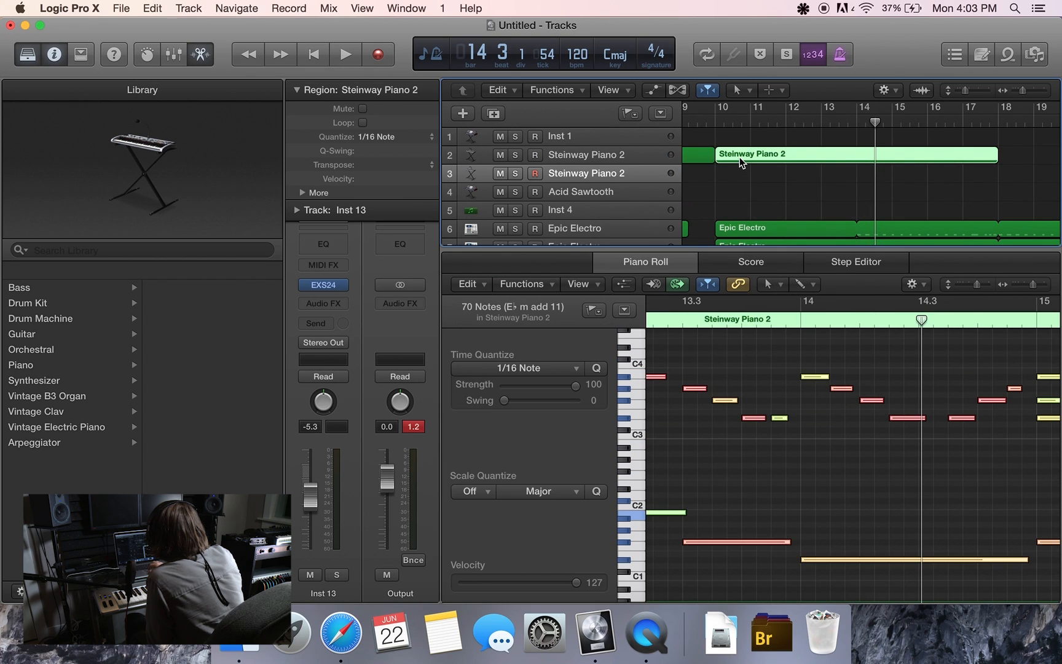
{"action": "left_click_drag", "start_coordinate": [739, 157], "coordinate": [737, 175]}
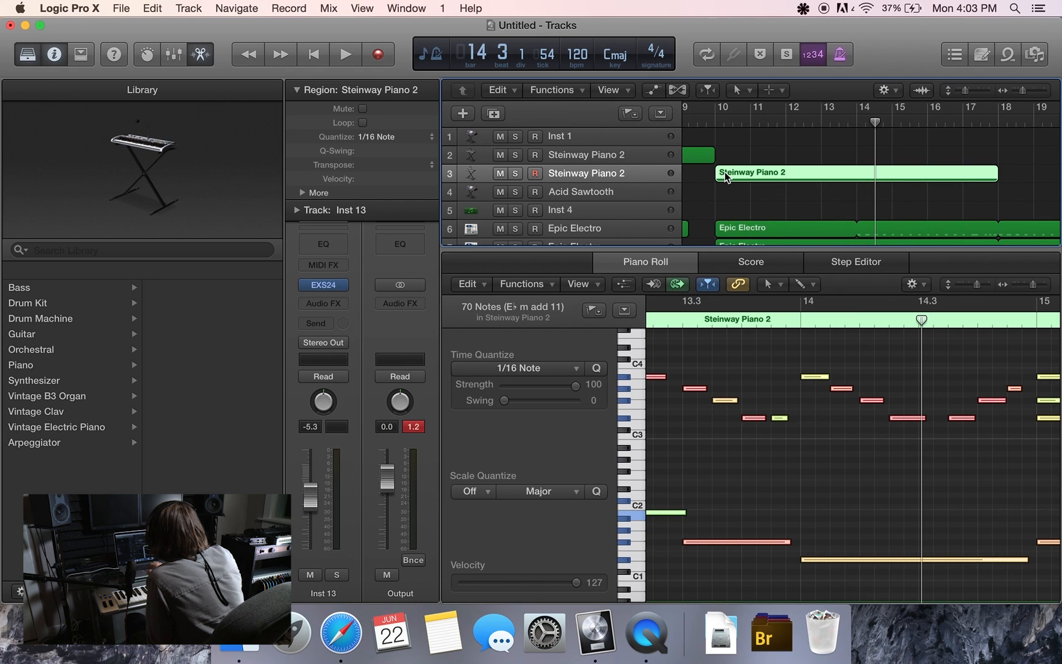
Add a stereo Space Designer reverb to the duplicated piano track and raise its reverb level to about -10 dB during playback
{"action": "left_click", "coordinate": [326, 300]}
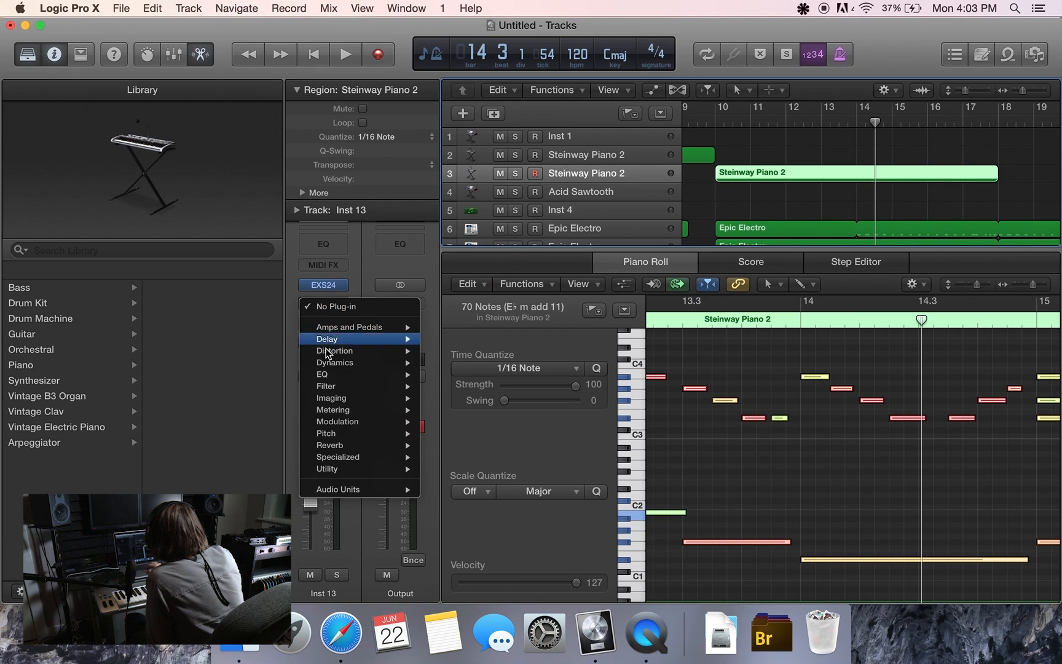
{"action": "mouse_move", "coordinate": [322, 447]}
{"action": "mouse_move", "coordinate": [519, 481]}
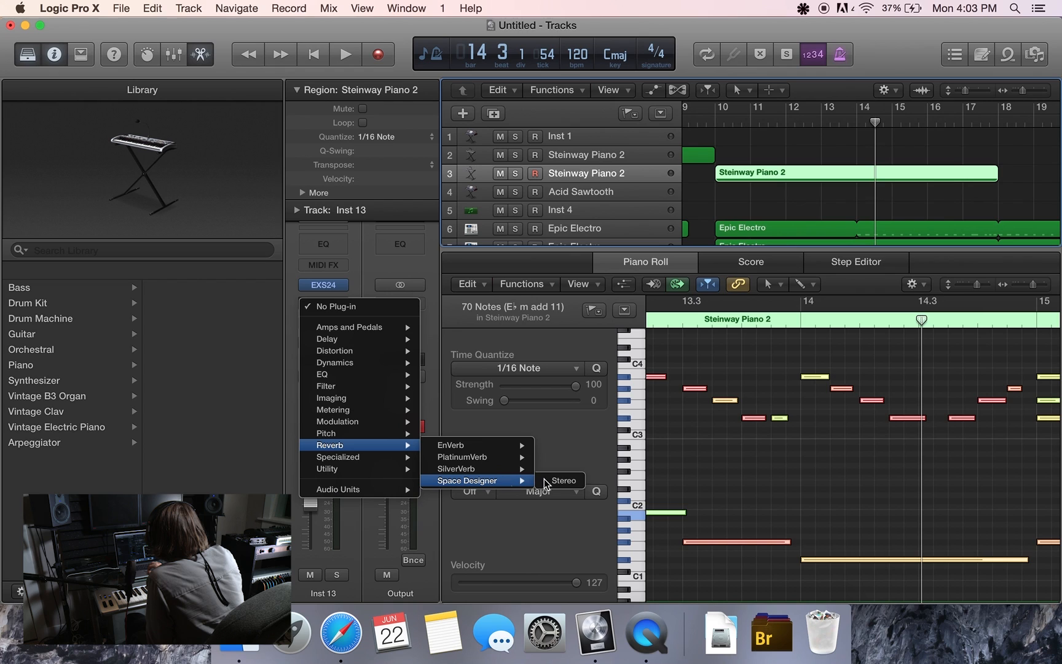
{"action": "left_click", "coordinate": [563, 480]}
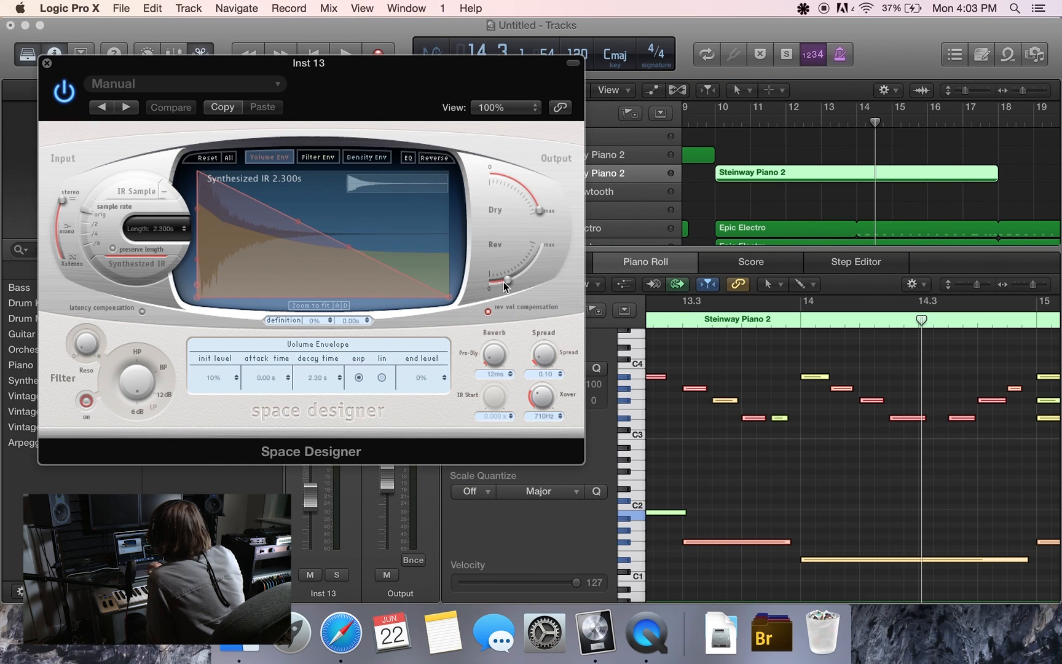
{"action": "key", "text": "space"}
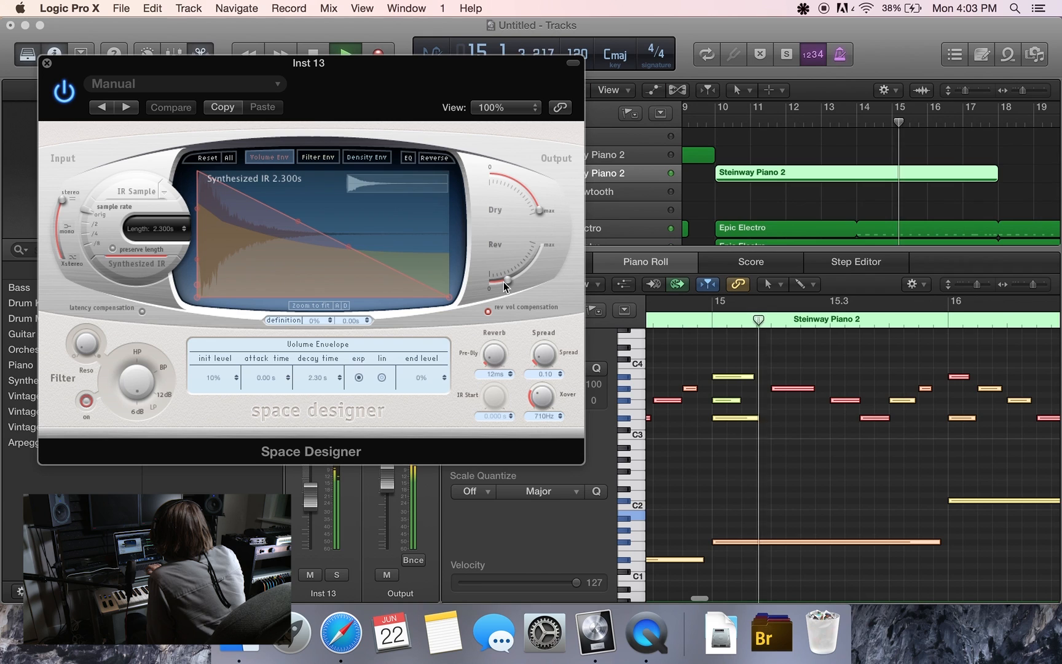
{"action": "left_click_drag", "start_coordinate": [503, 281], "coordinate": [524, 271]}
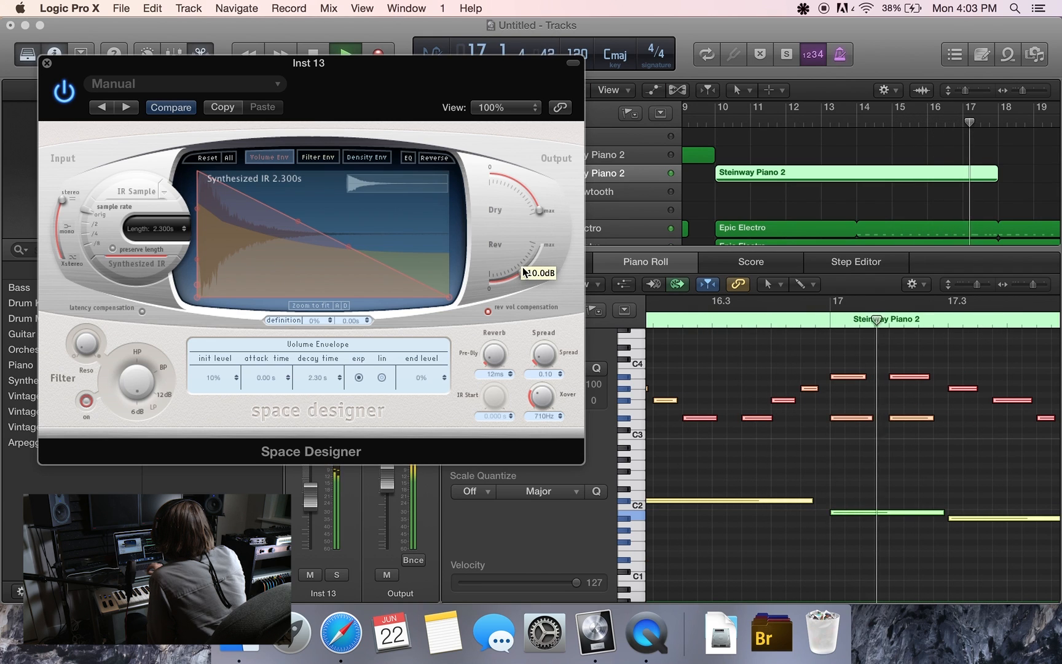
{"action": "left_click", "coordinate": [46, 63]}
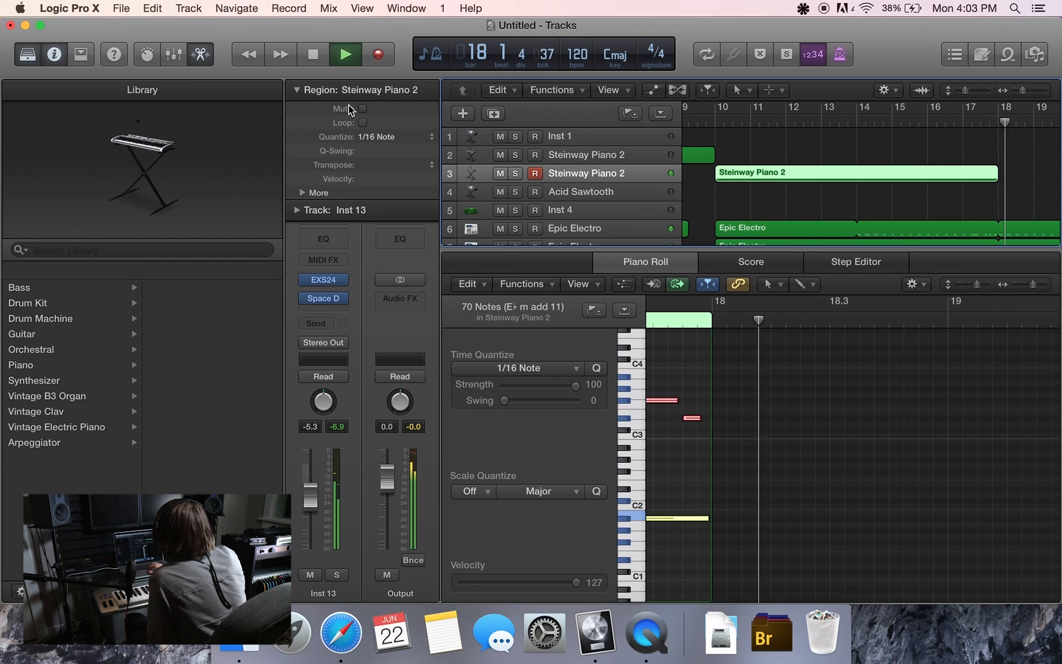
Stop playback and loop the bar 10 Steinway Piano 2 region up to bar 26
{"action": "key", "text": "space"}
{"action": "left_click_drag", "start_coordinate": [1001, 173], "coordinate": [969, 175]}
{"action": "scroll", "coordinate": [725, 207], "scroll_direction": "left", "scroll_amount": 10}
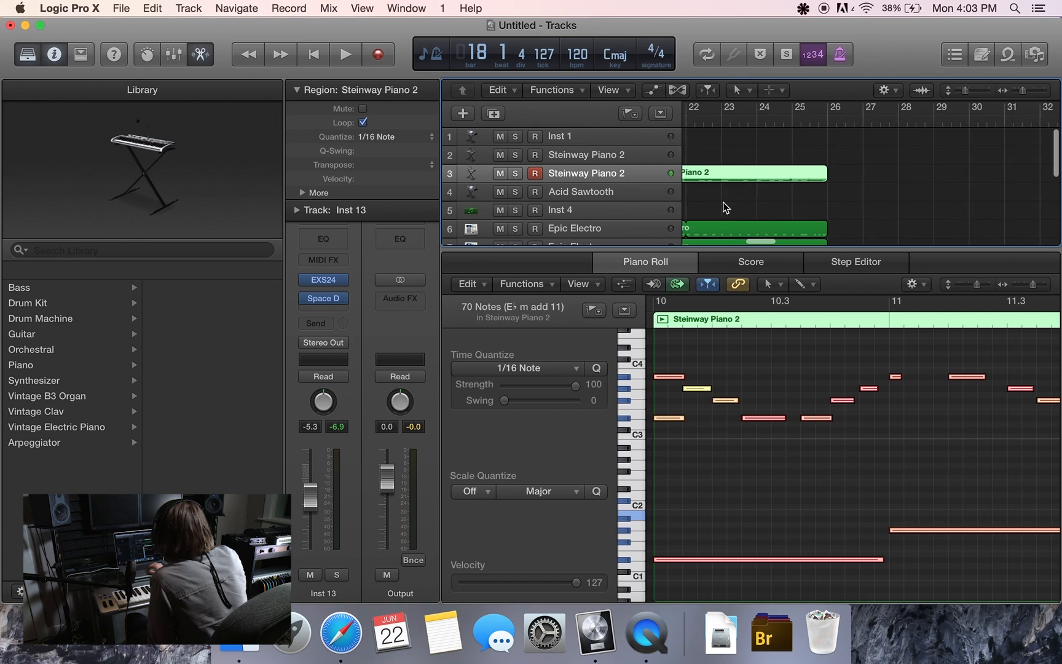
Select the Acid Sawtooth track and play the arrangement from around bar 9 to rehearse a synth part
{"action": "left_click", "coordinate": [587, 193]}
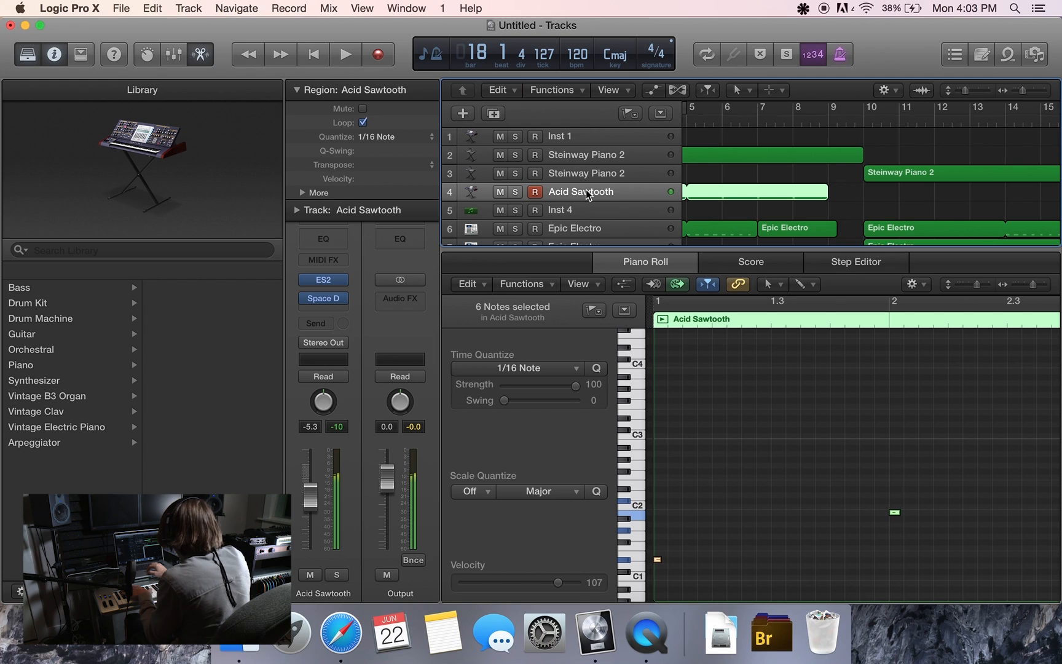
{"action": "double_click", "coordinate": [849, 126]}
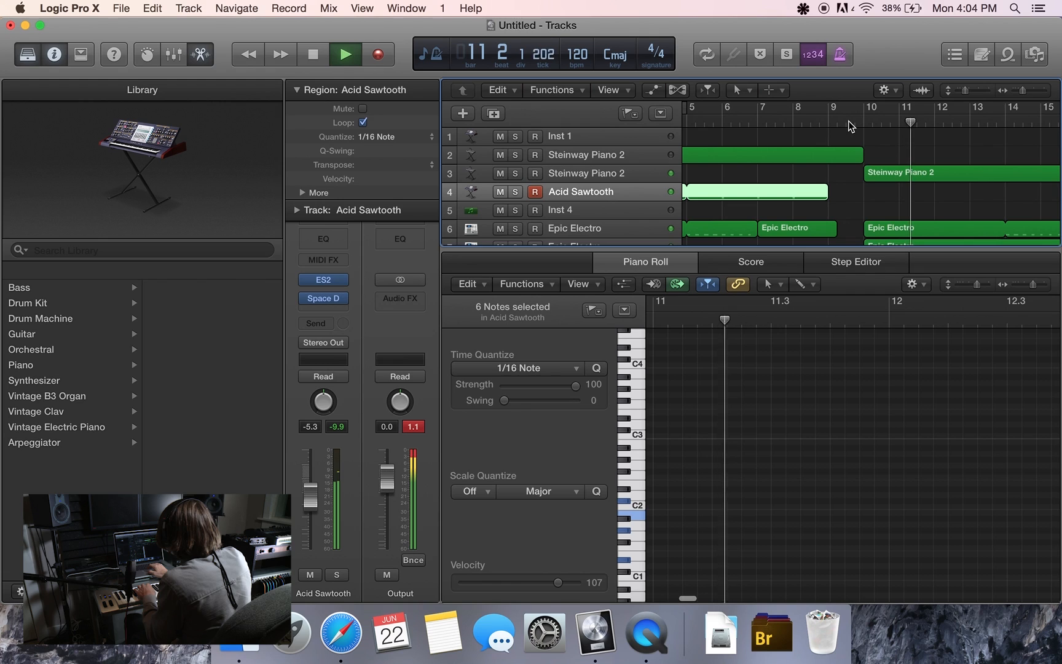
{"action": "double_click", "coordinate": [827, 118]}
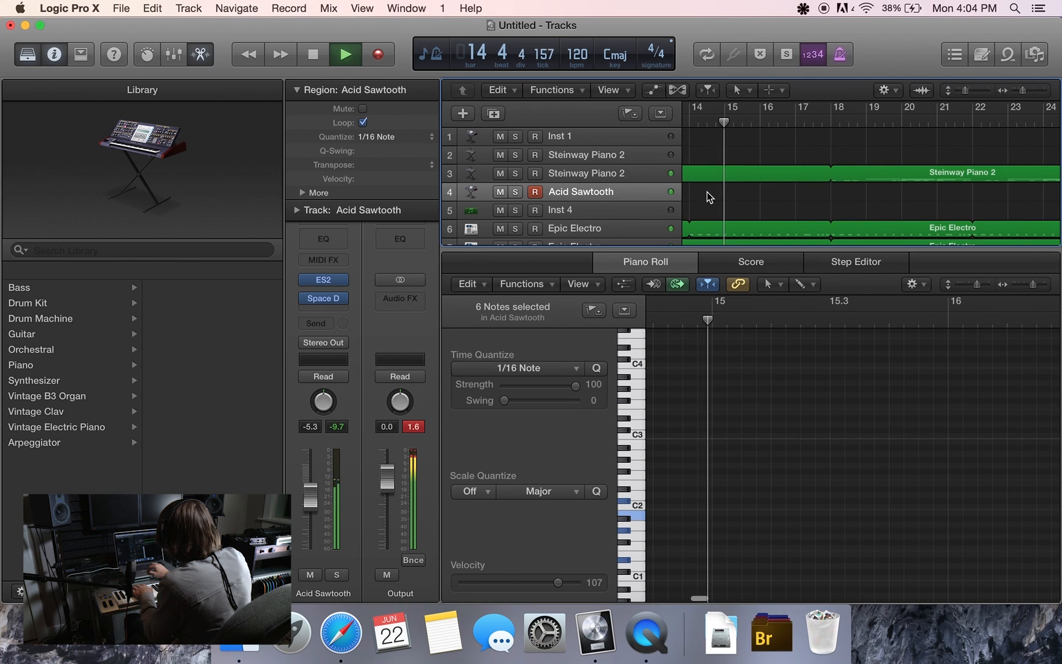
{"action": "scroll", "coordinate": [711, 212], "scroll_direction": "left", "scroll_amount": 5}
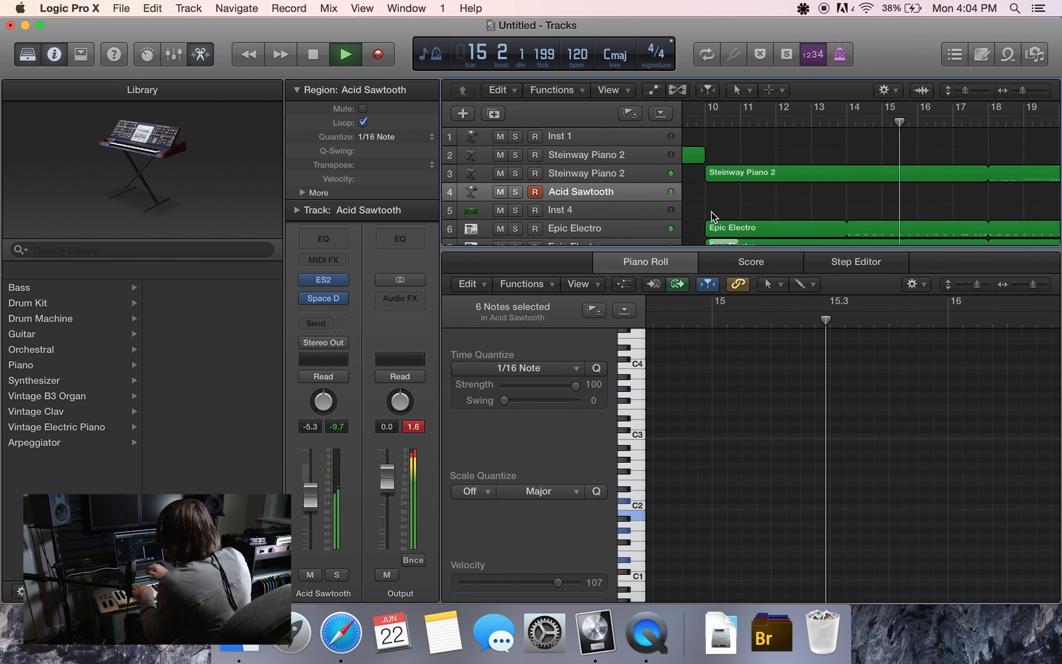
{"action": "left_click", "coordinate": [688, 117]}
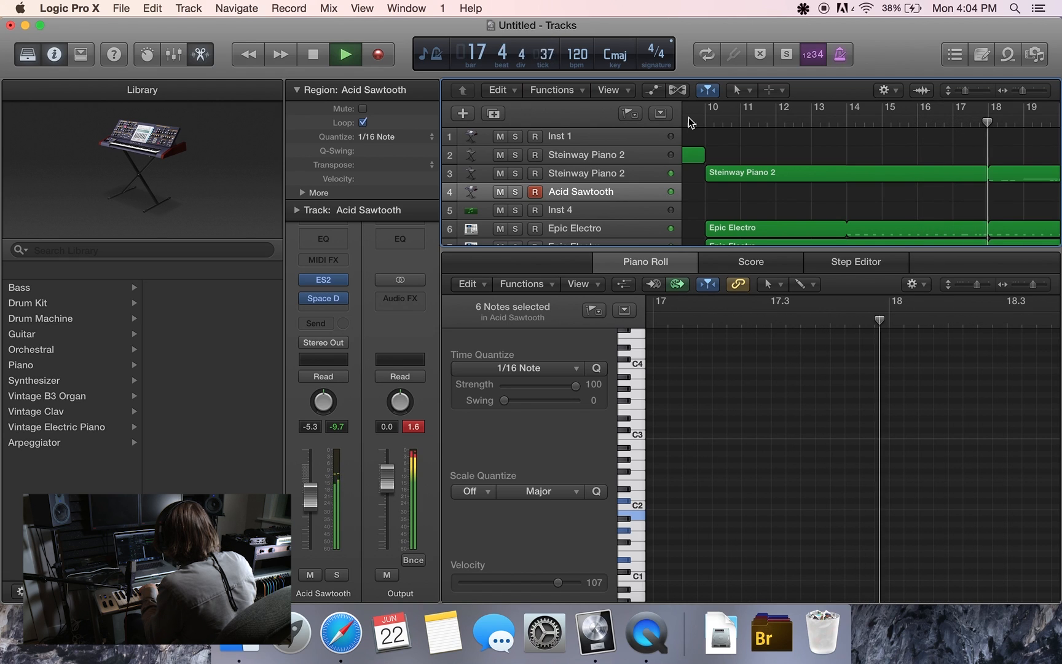
Record an Acid Sawtooth part over bars 10 to 17, starting from bar 9 beat 3
{"action": "double_click", "coordinate": [689, 119]}
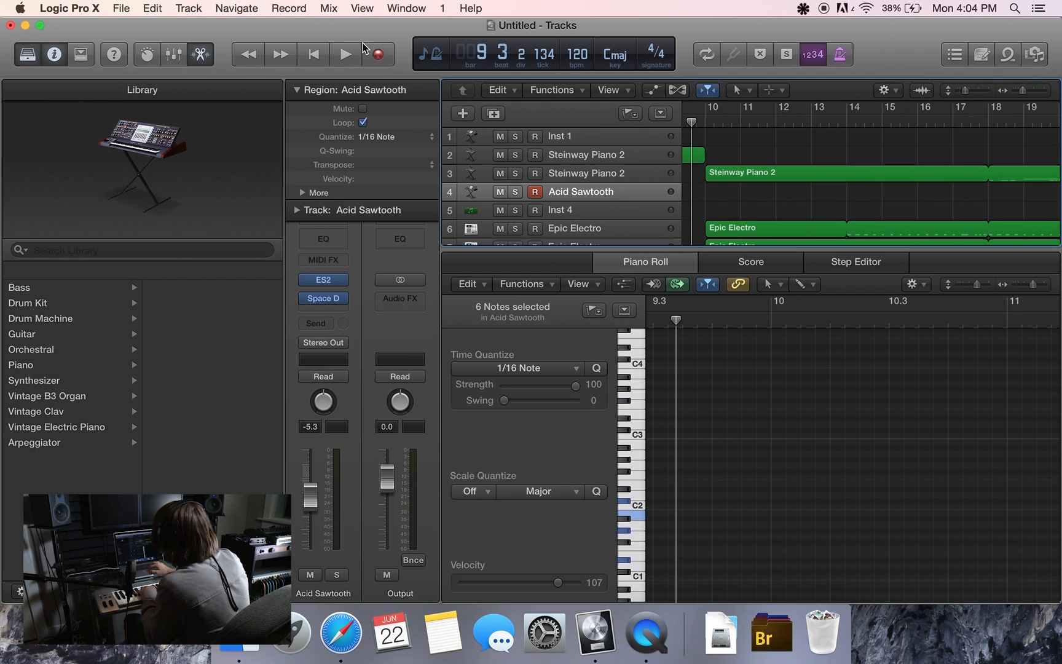
{"action": "left_click", "coordinate": [379, 55]}
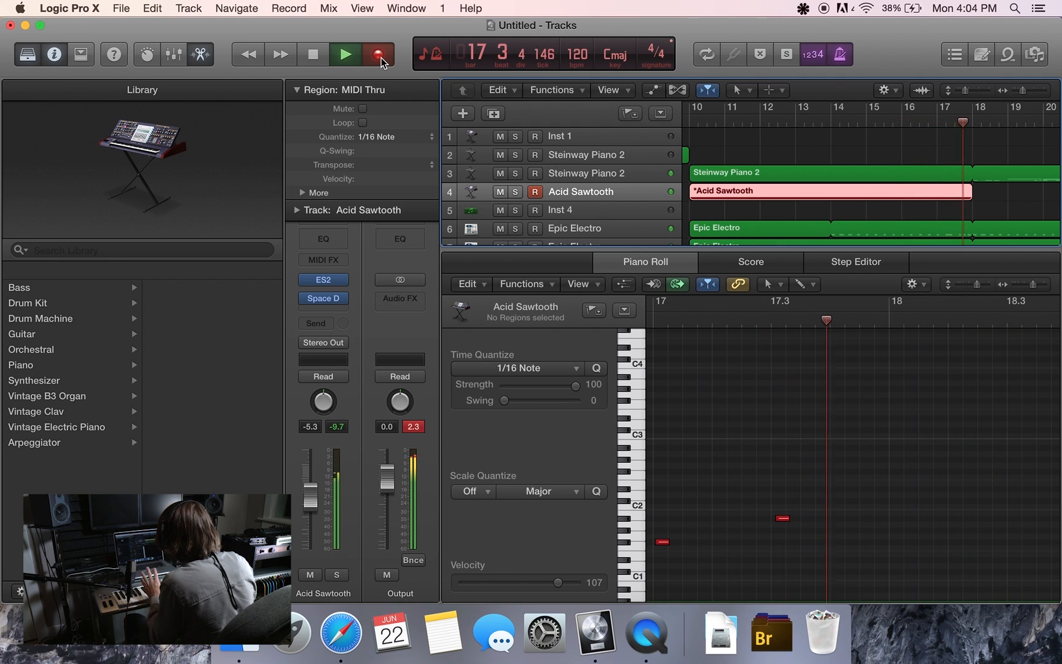
{"action": "key", "text": "space"}
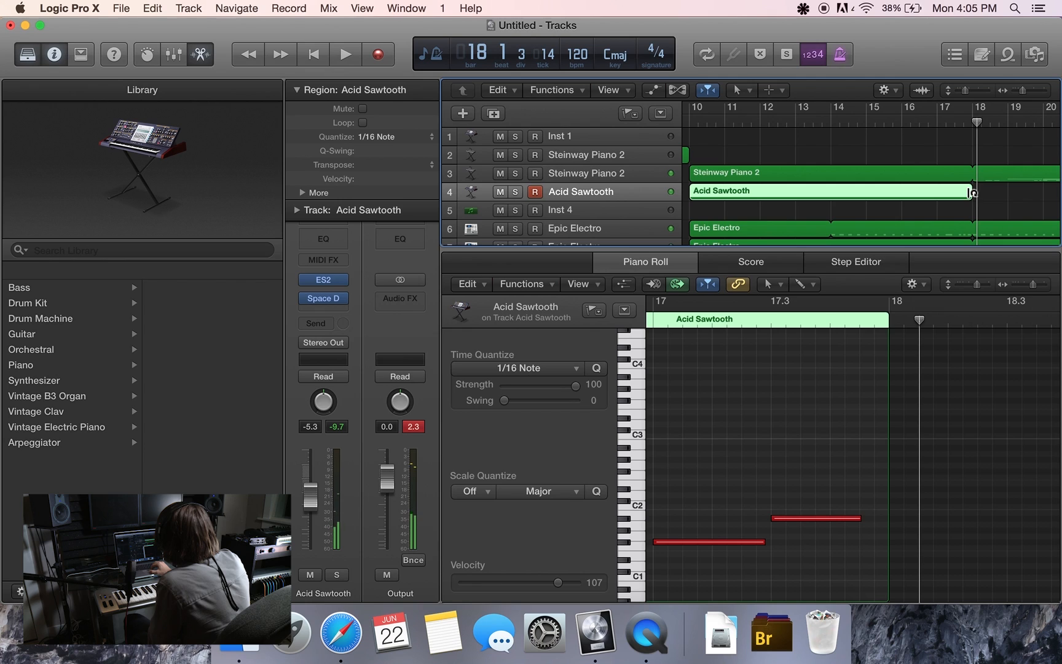
Loop the newly recorded Acid Sawtooth region up to bar 26
{"action": "left_click_drag", "start_coordinate": [972, 187], "coordinate": [1020, 191]}
{"action": "scroll", "coordinate": [739, 229], "scroll_direction": "left", "scroll_amount": 5}
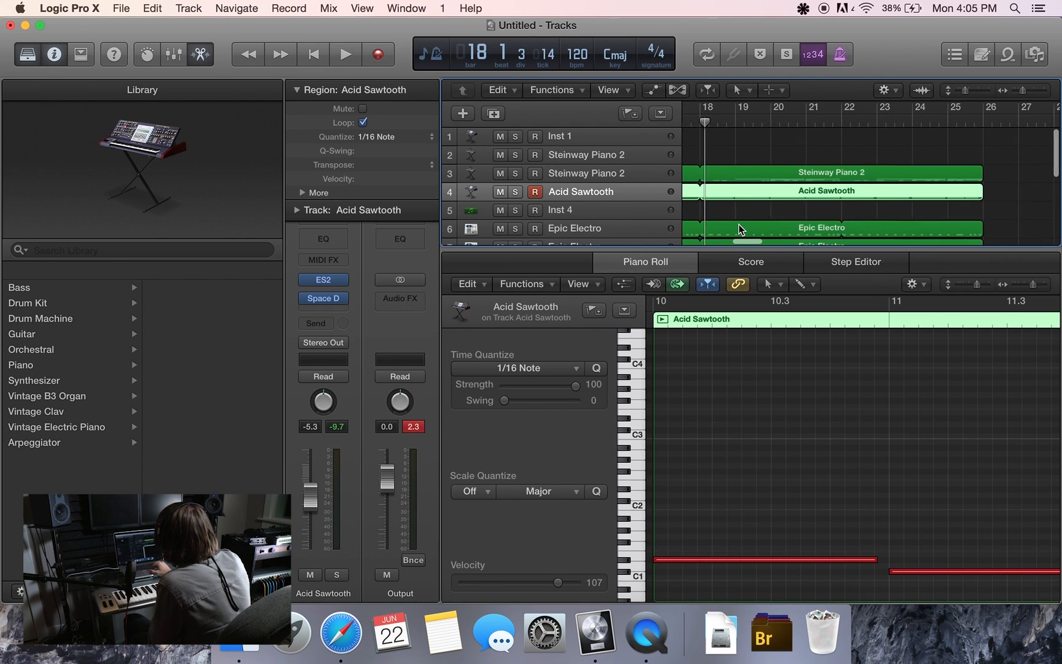
{"action": "scroll", "coordinate": [739, 228], "scroll_direction": "left", "scroll_amount": 6}
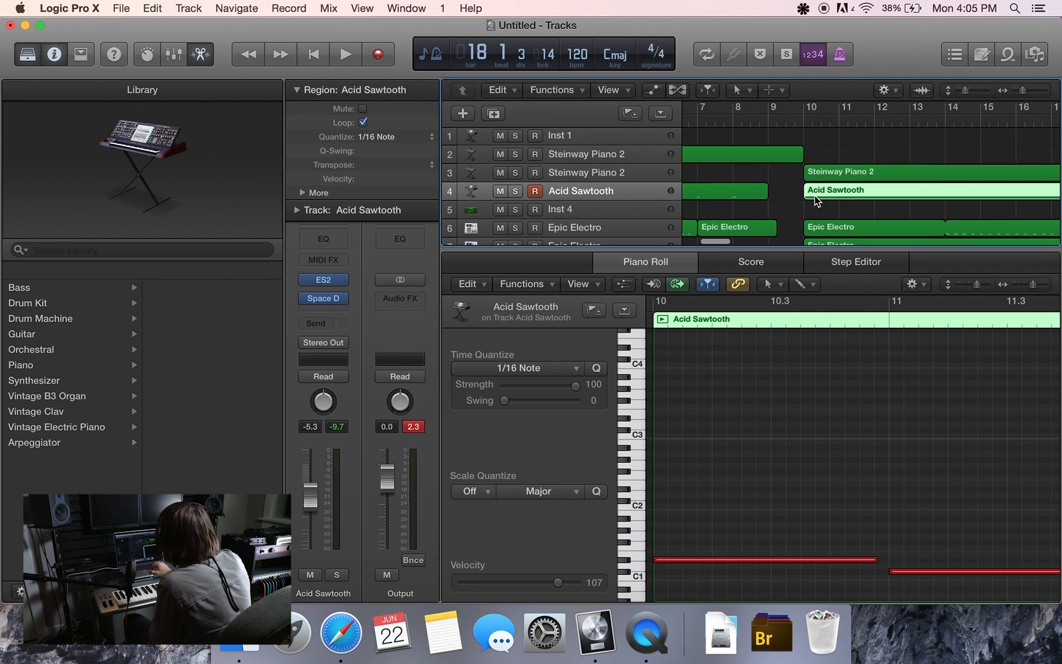
Select all notes of the new Acid Sawtooth region for 1/16 Note quantizing and play from bar 10
{"action": "left_click", "coordinate": [672, 510]}
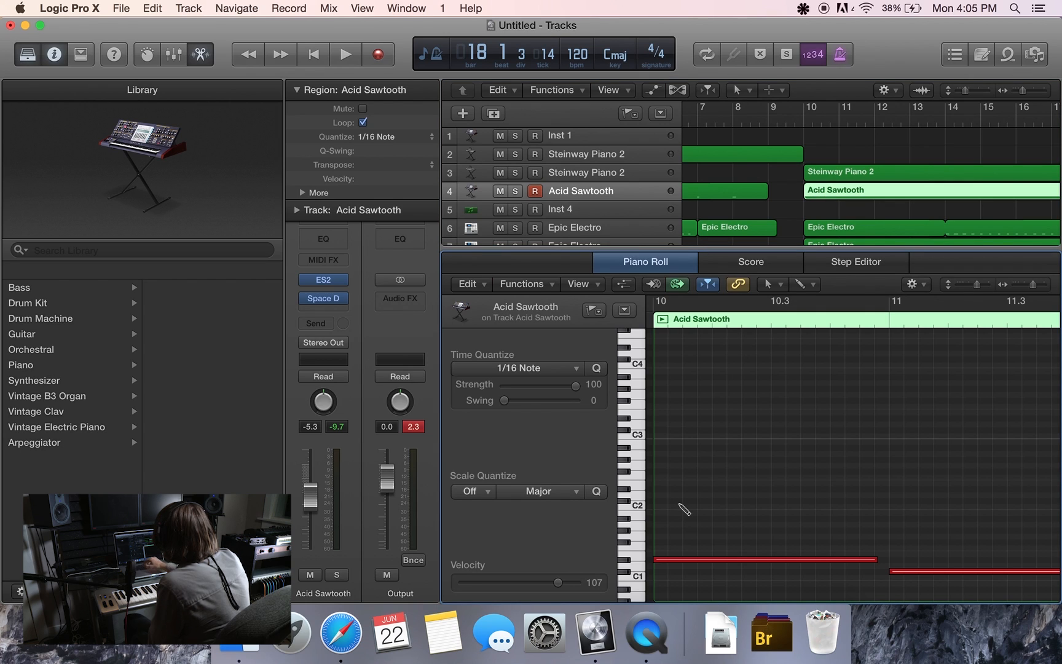
{"action": "key", "text": "super+a"}
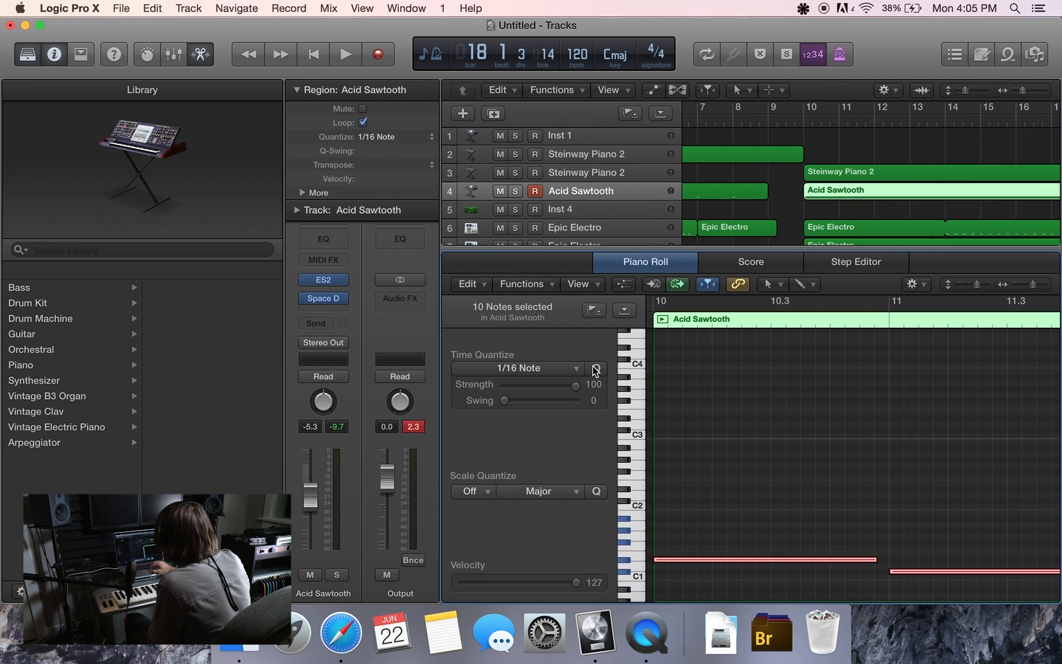
{"action": "left_click", "coordinate": [802, 117]}
{"action": "key", "text": "space"}
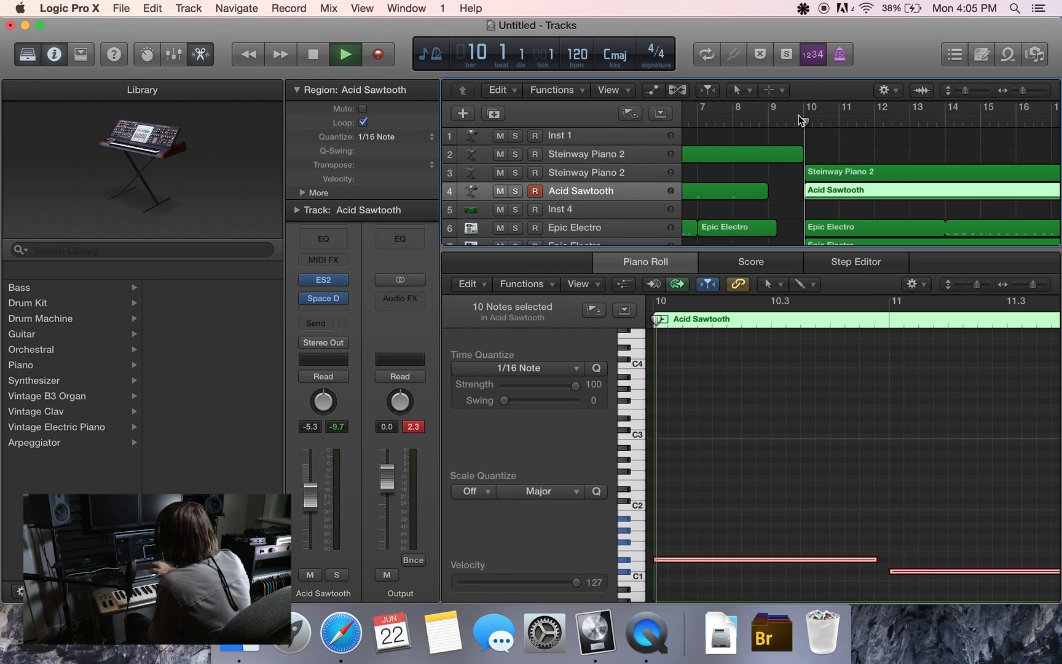
Select the Inst 1 track, stop playback and place the playhead at bar 9
{"action": "left_click", "coordinate": [589, 134]}
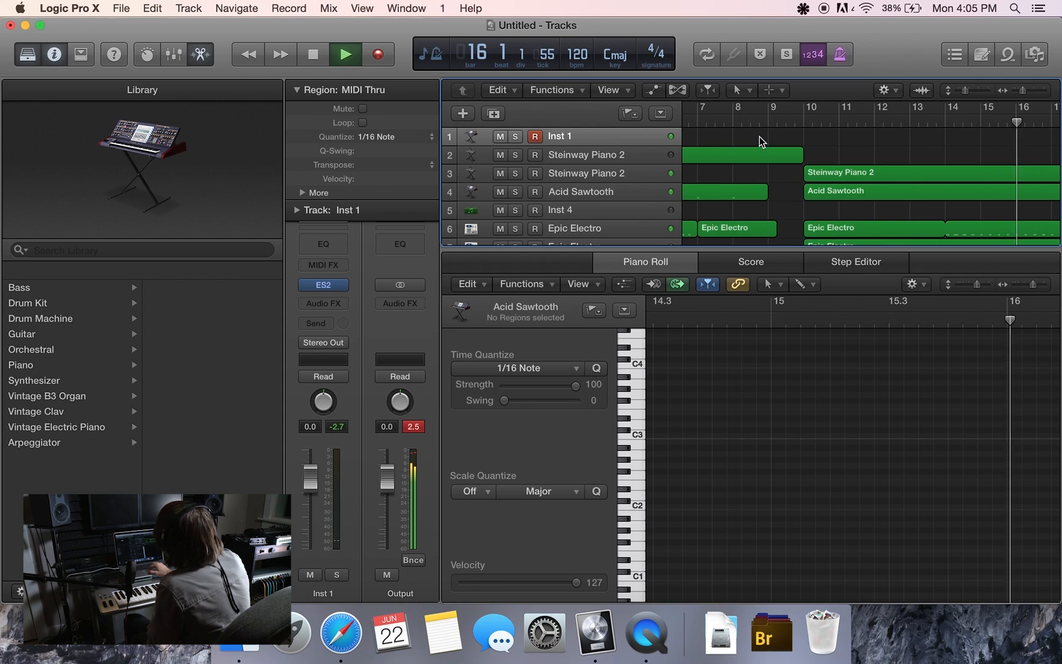
{"action": "double_click", "coordinate": [738, 120]}
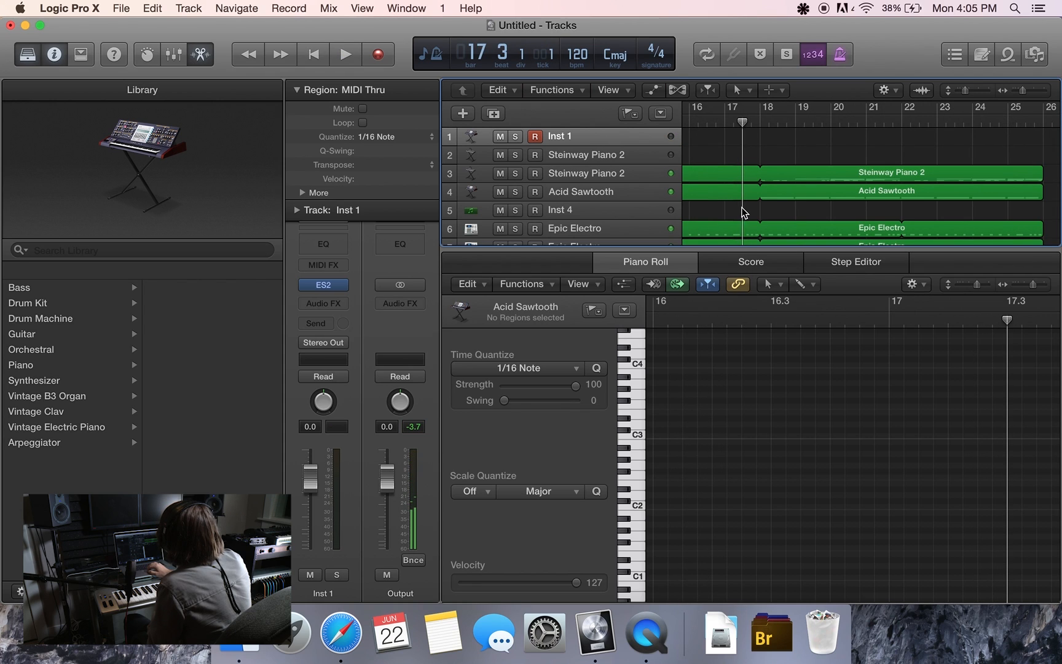
{"action": "scroll", "coordinate": [744, 212], "scroll_direction": "left", "scroll_amount": 10}
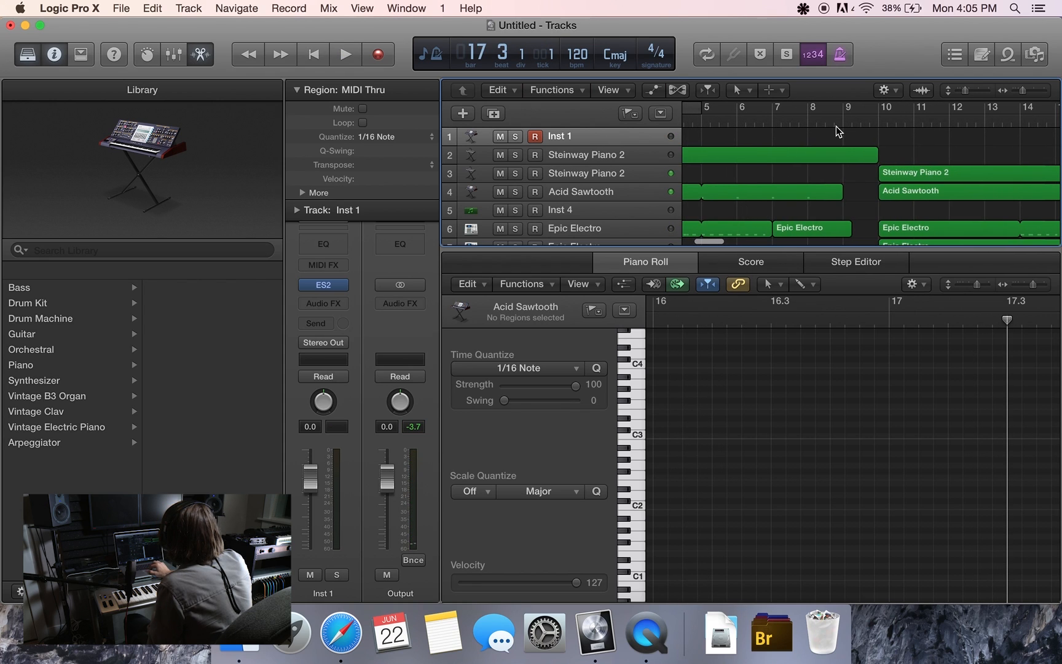
{"action": "left_click", "coordinate": [836, 126]}
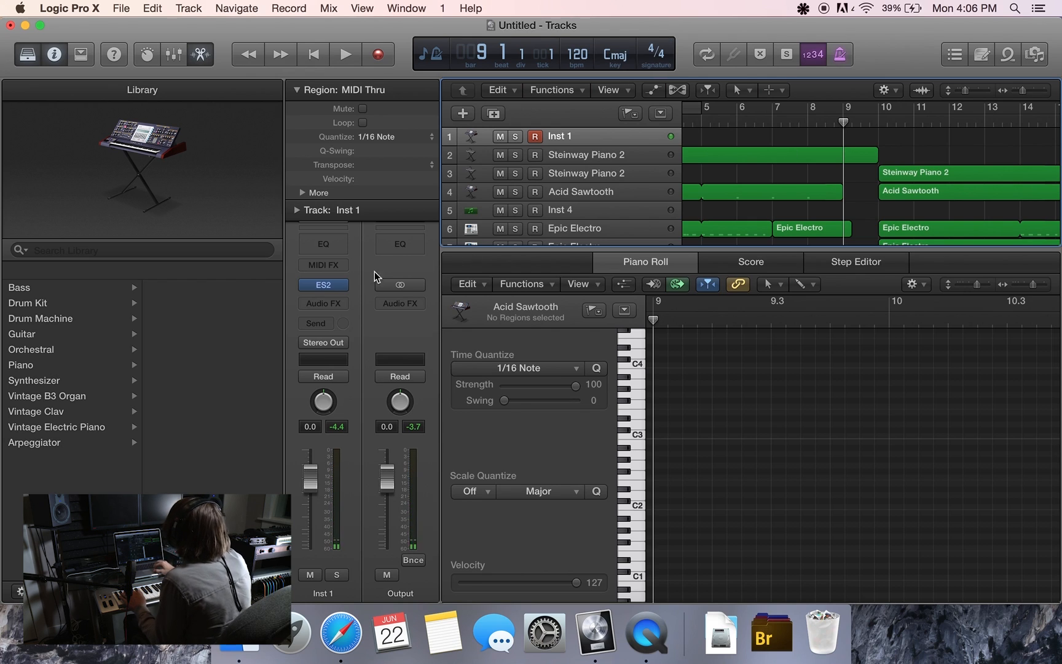
Insert a Stereo Delay effect on the Inst 1 track and close its plug-in window
{"action": "left_click", "coordinate": [327, 303]}
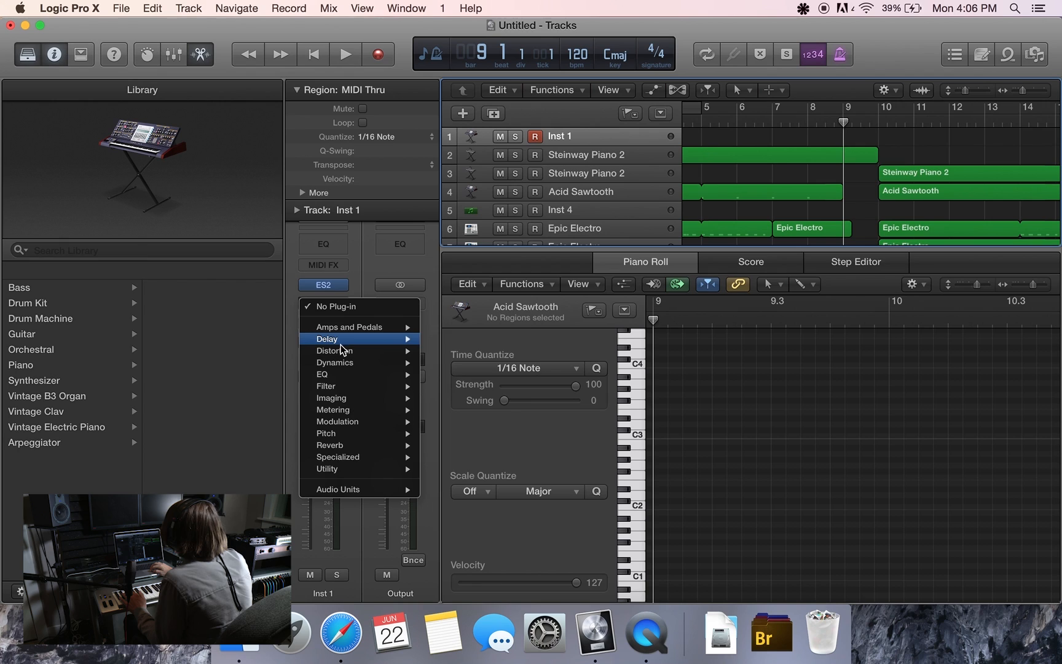
{"action": "mouse_move", "coordinate": [344, 343]}
{"action": "mouse_move", "coordinate": [510, 345]}
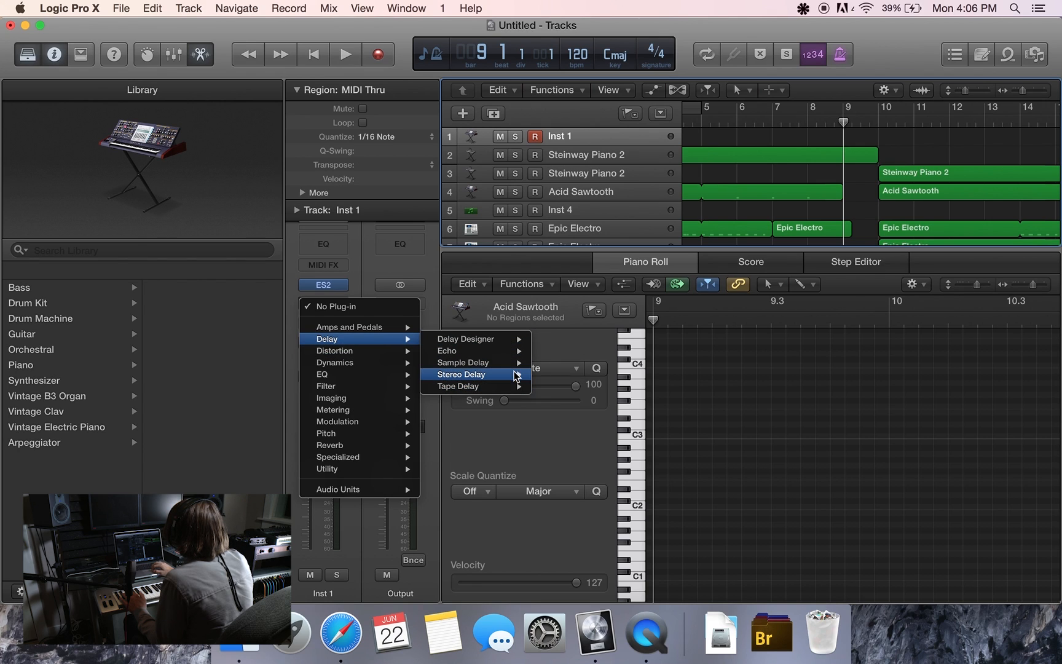
{"action": "left_click", "coordinate": [570, 376]}
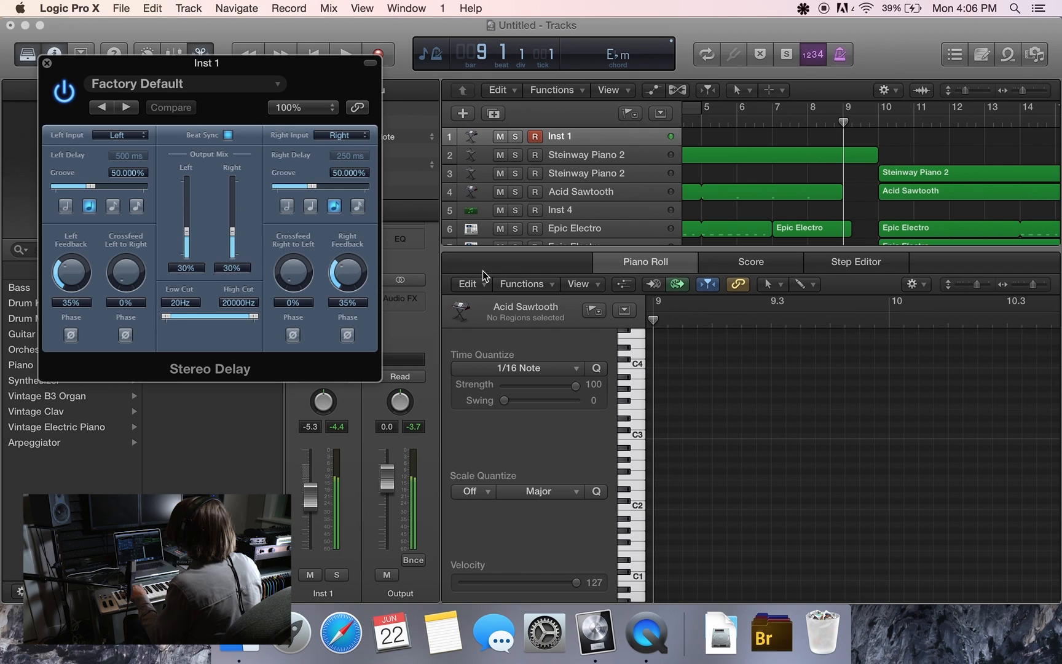
{"action": "left_click", "coordinate": [47, 63]}
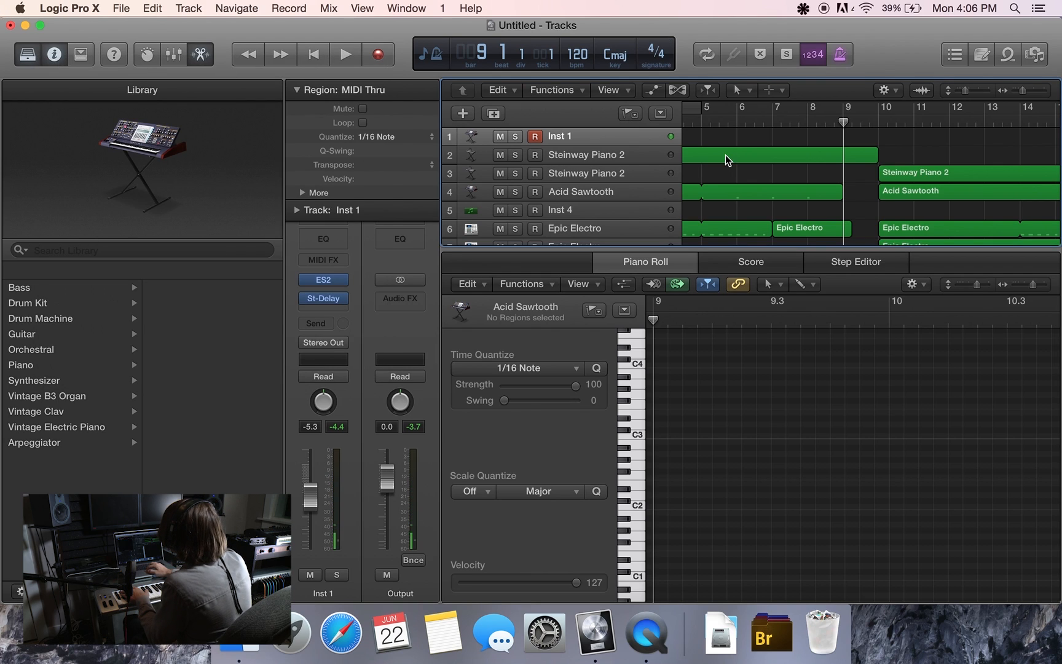
Try to record an Inst 1 part from bar 10 and discard the take
{"action": "left_click", "coordinate": [369, 61]}
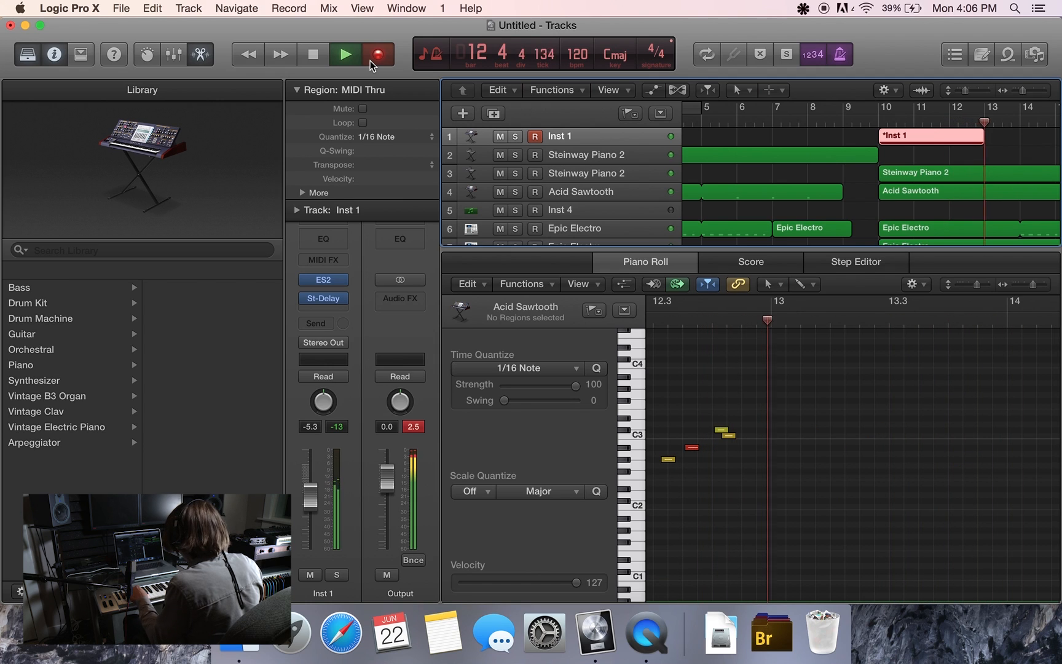
{"action": "key", "text": "space"}
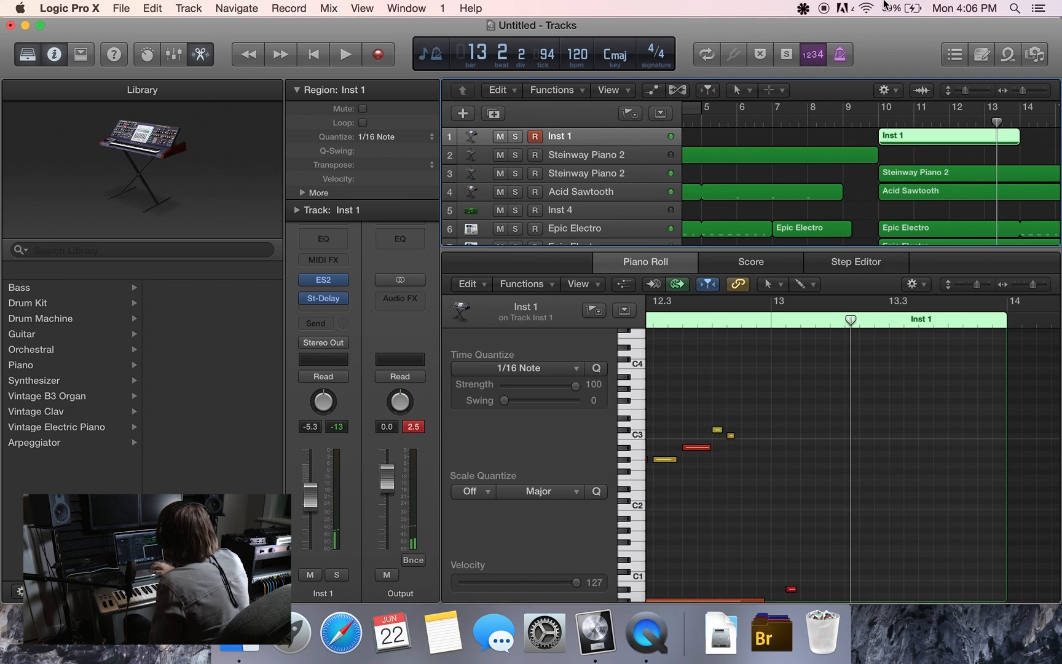
{"action": "key", "text": "Delete"}
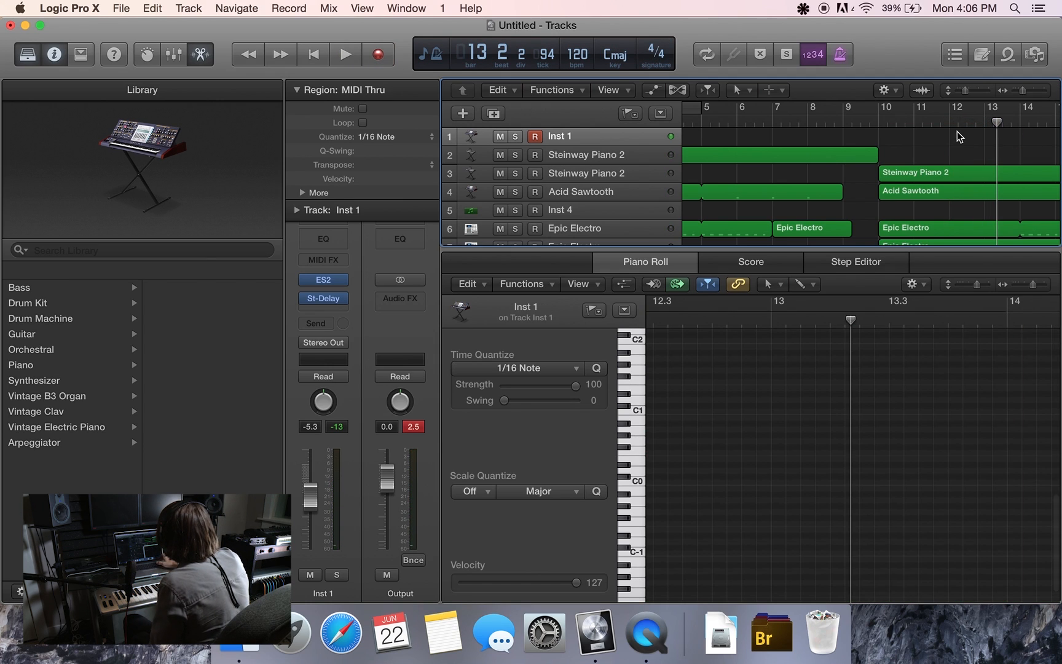
Record an Inst 1 part over bars 10 to 14, starting from bar 9
{"action": "left_click", "coordinate": [843, 123]}
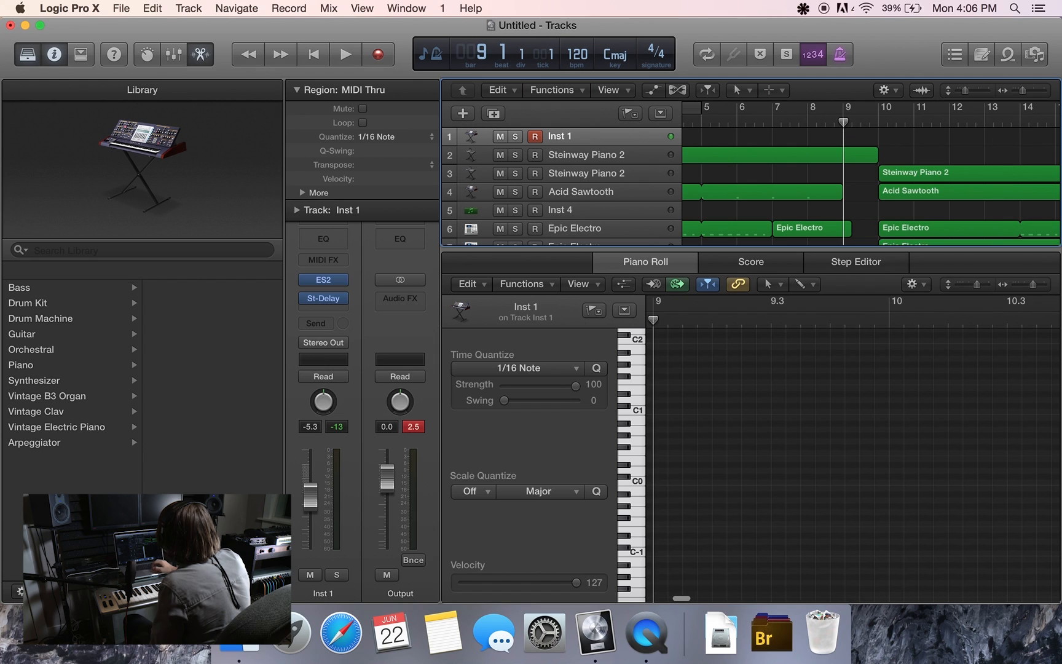
{"action": "left_click", "coordinate": [378, 55]}
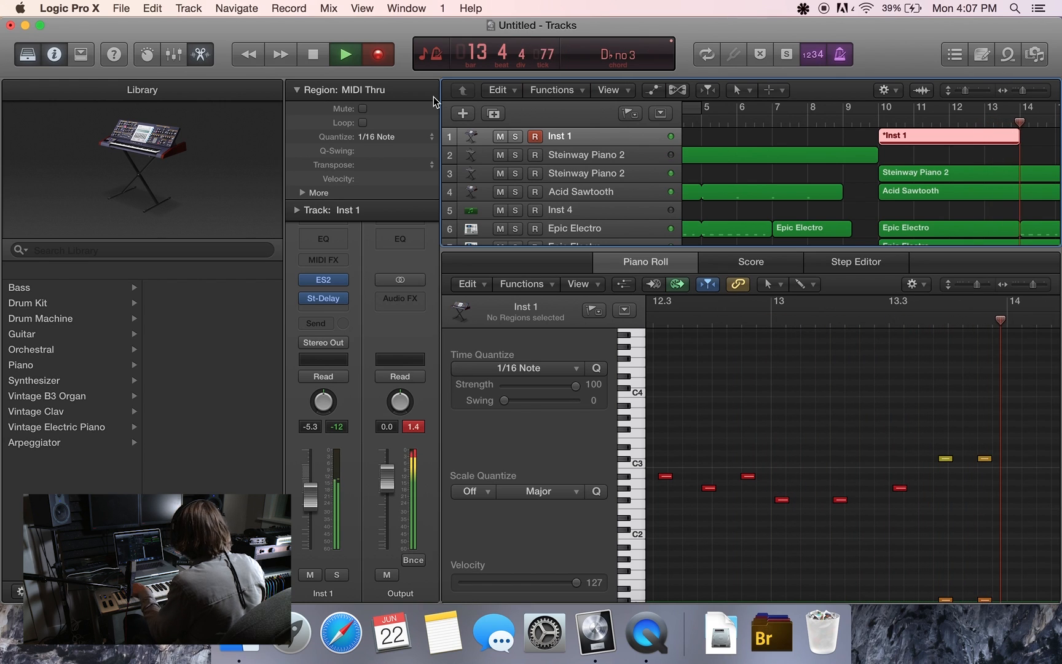
{"action": "key", "text": "space"}
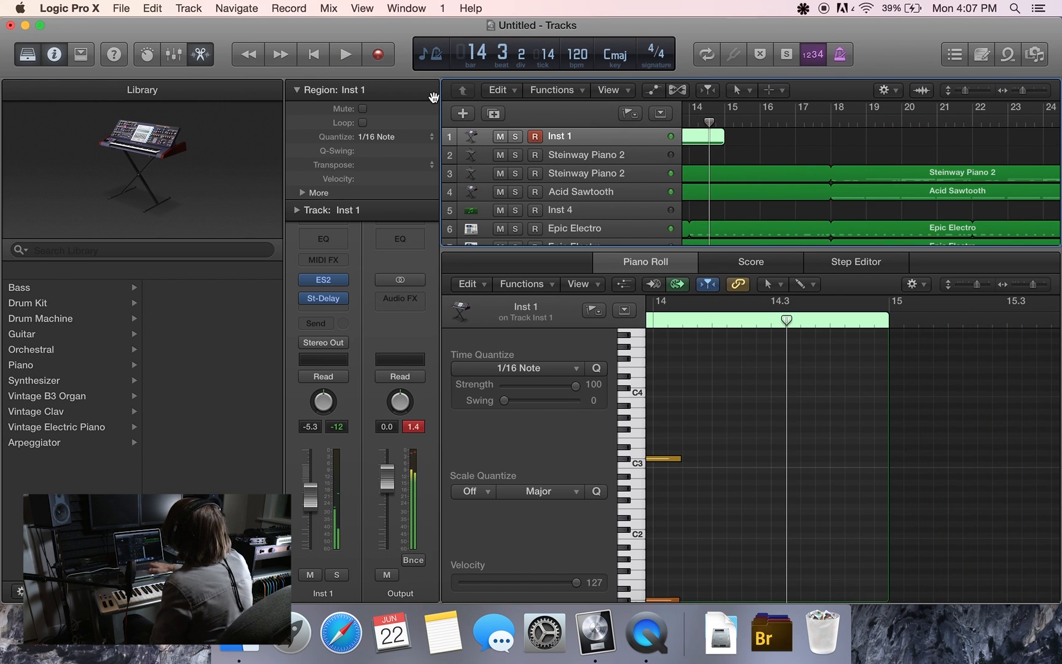
Select all notes of the recorded Inst 1 region for 1/16 Note quantizing
{"action": "left_click", "coordinate": [663, 367]}
{"action": "scroll", "coordinate": [692, 393], "scroll_direction": "left", "scroll_amount": 10}
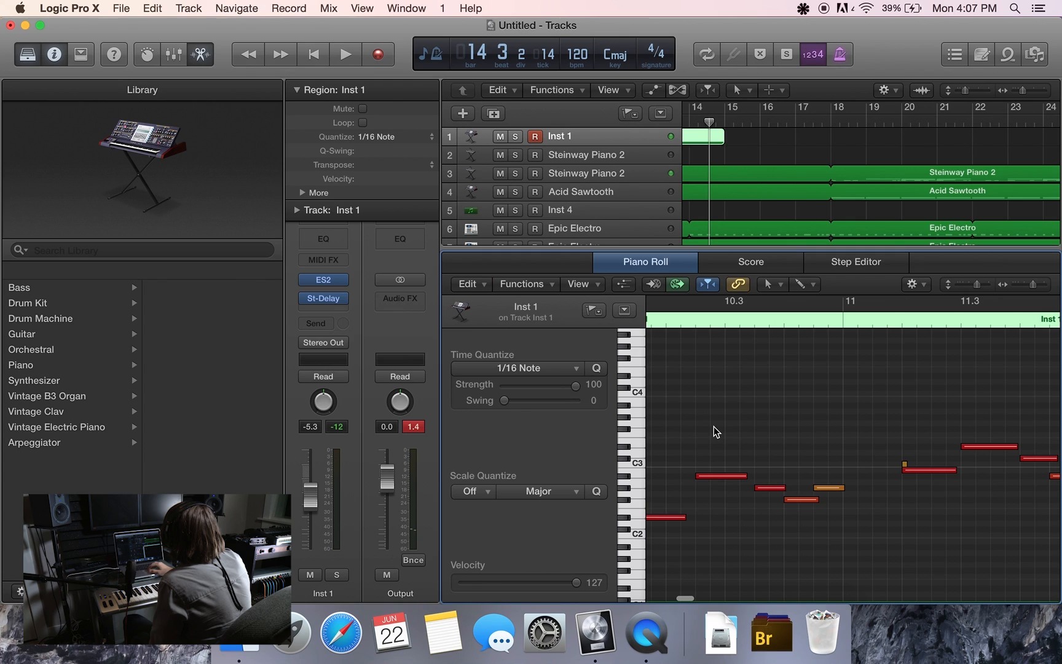
{"action": "key", "text": "super+a"}
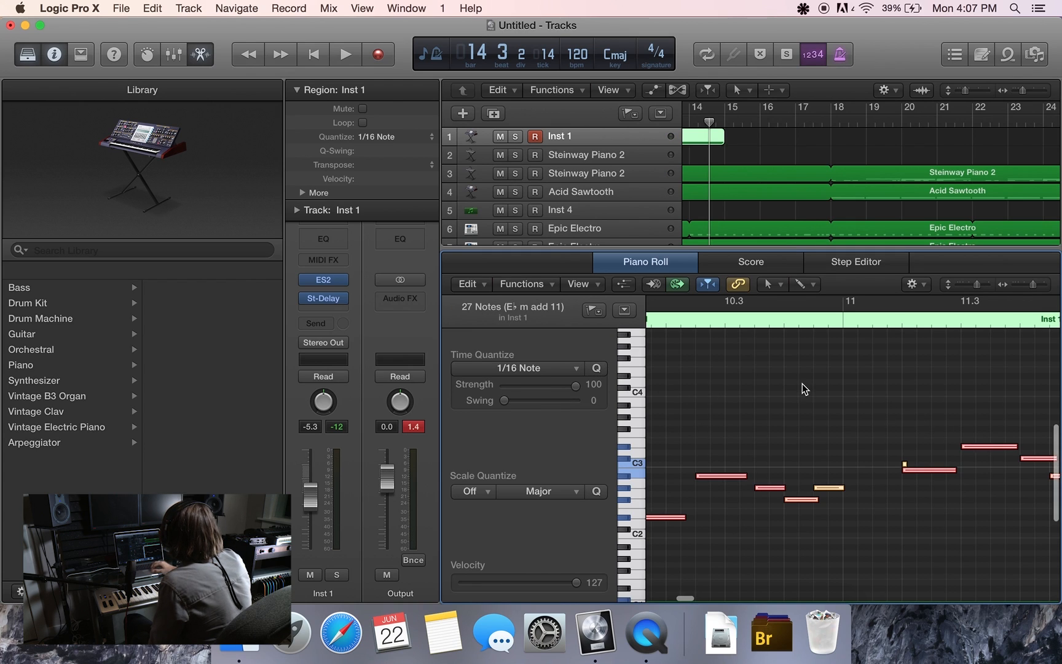
Loop the recorded Inst 1 region past bar 25
{"action": "scroll", "coordinate": [802, 384], "scroll_direction": "left", "scroll_amount": 2}
{"action": "left_click_drag", "start_coordinate": [726, 137], "coordinate": [1008, 135]}
{"action": "scroll", "coordinate": [821, 215], "scroll_direction": "left", "scroll_amount": 10}
{"action": "scroll", "coordinate": [821, 215], "scroll_direction": "left", "scroll_amount": 5}
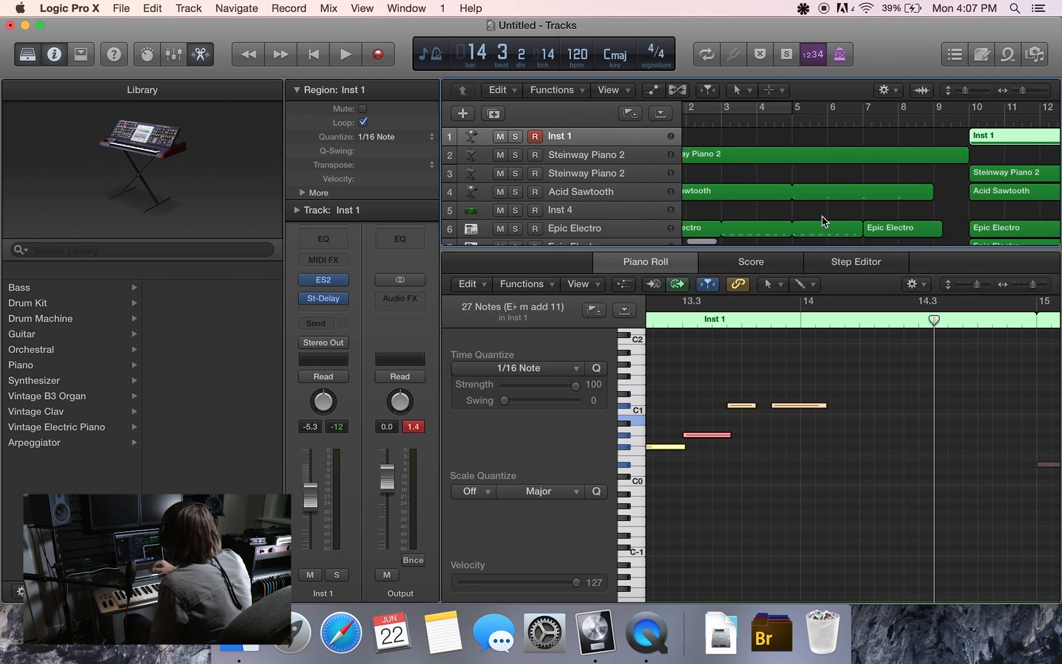
Play from bar 10 and adjust the Output Mix of the Inst 1 track's Stereo Delay
{"action": "scroll", "coordinate": [946, 218], "scroll_direction": "right", "scroll_amount": 3}
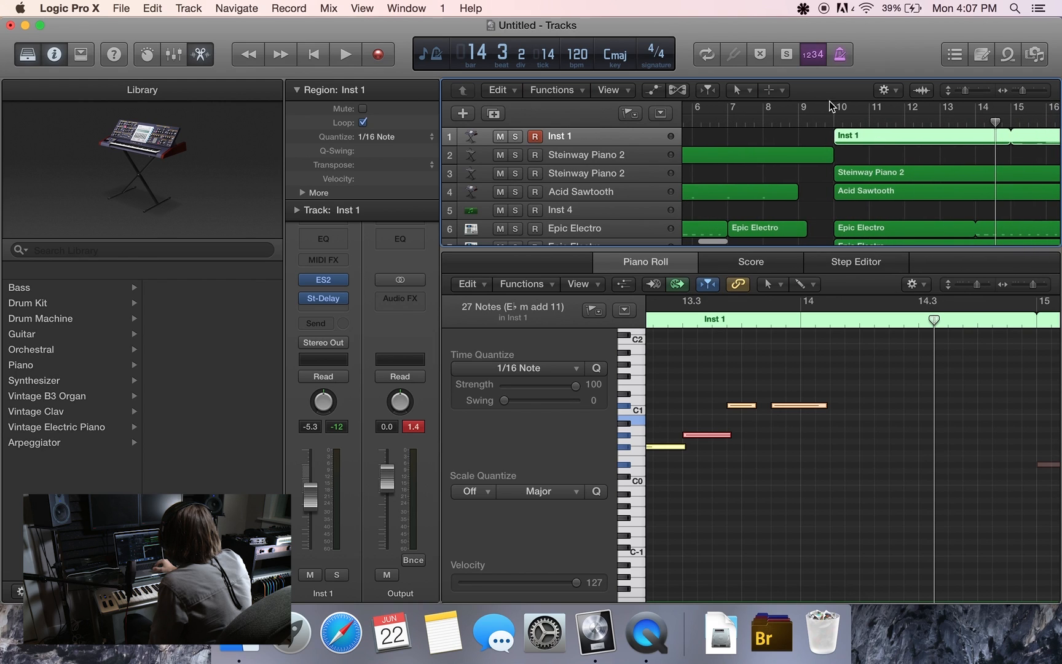
{"action": "left_click", "coordinate": [830, 116]}
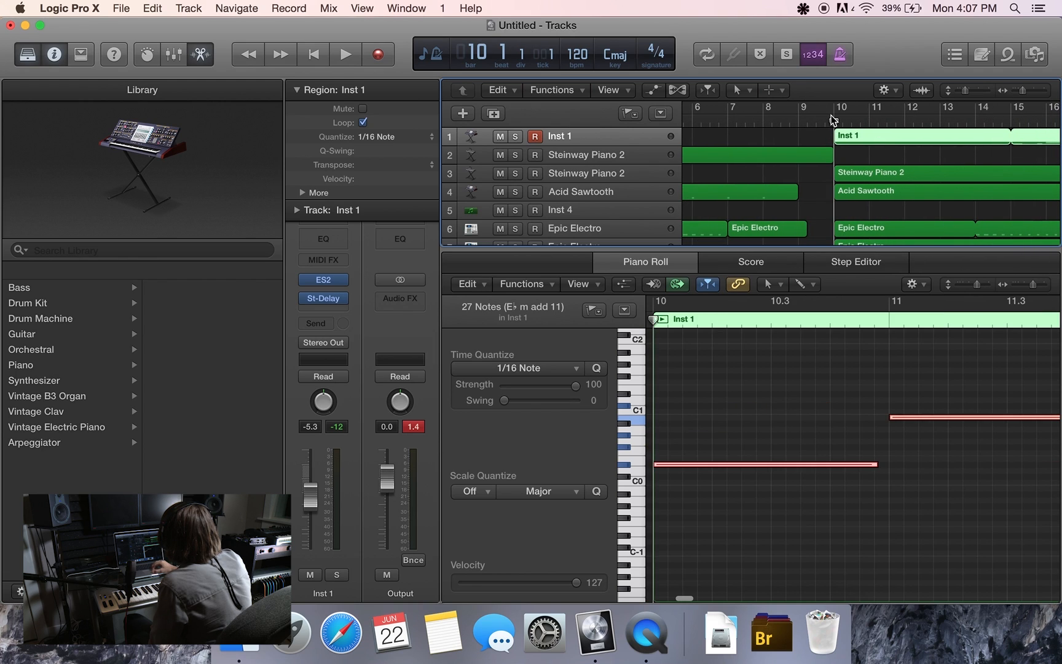
{"action": "key", "text": "space"}
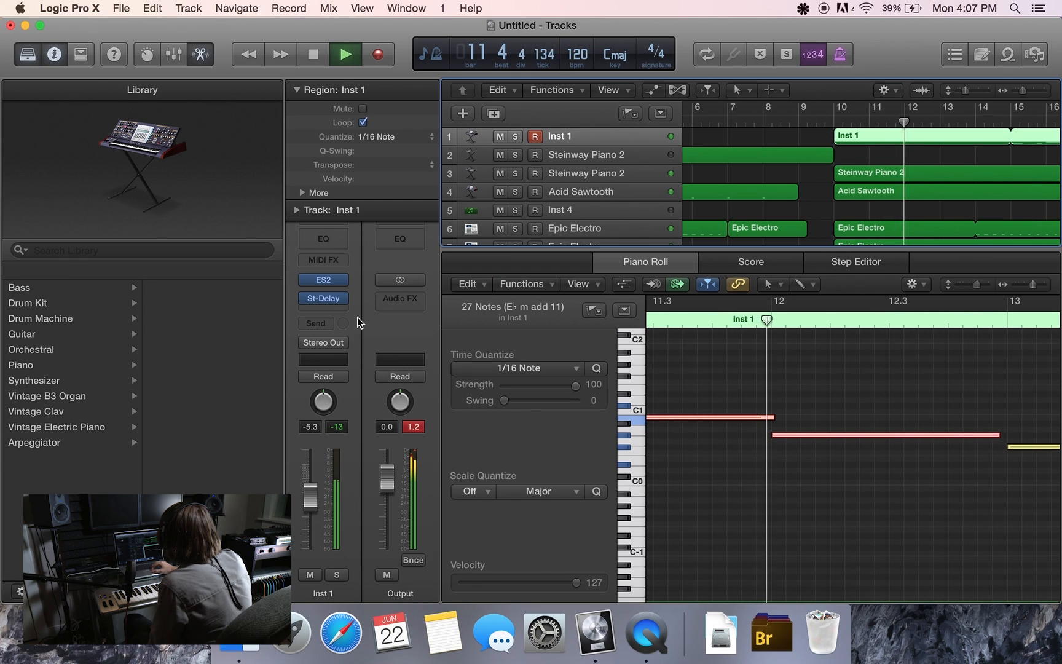
{"action": "mouse_move", "coordinate": [323, 297]}
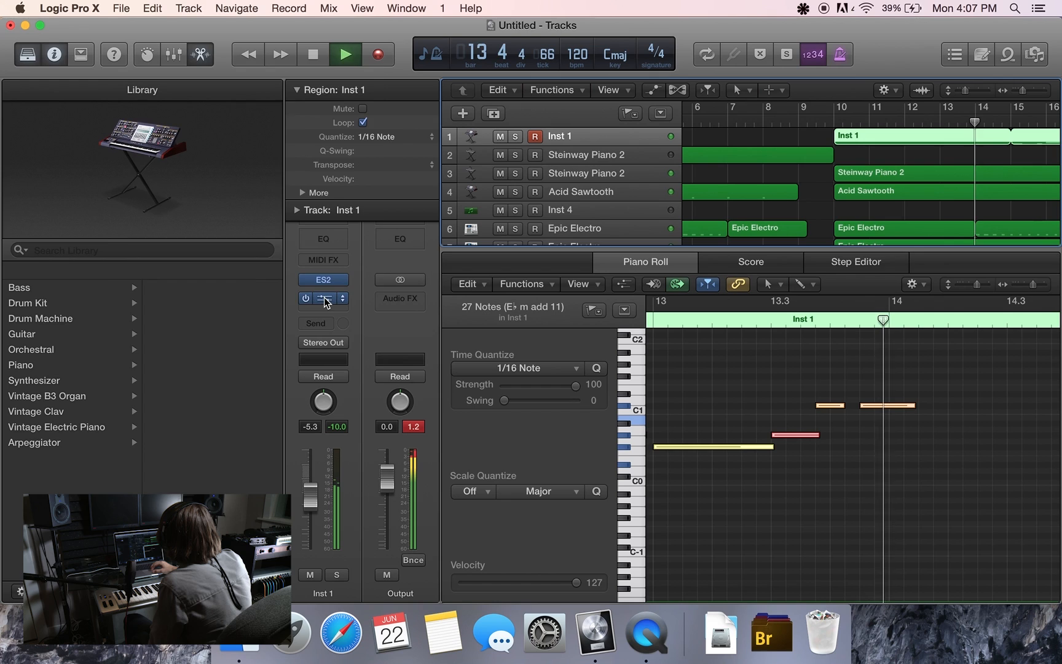
{"action": "left_click", "coordinate": [323, 297]}
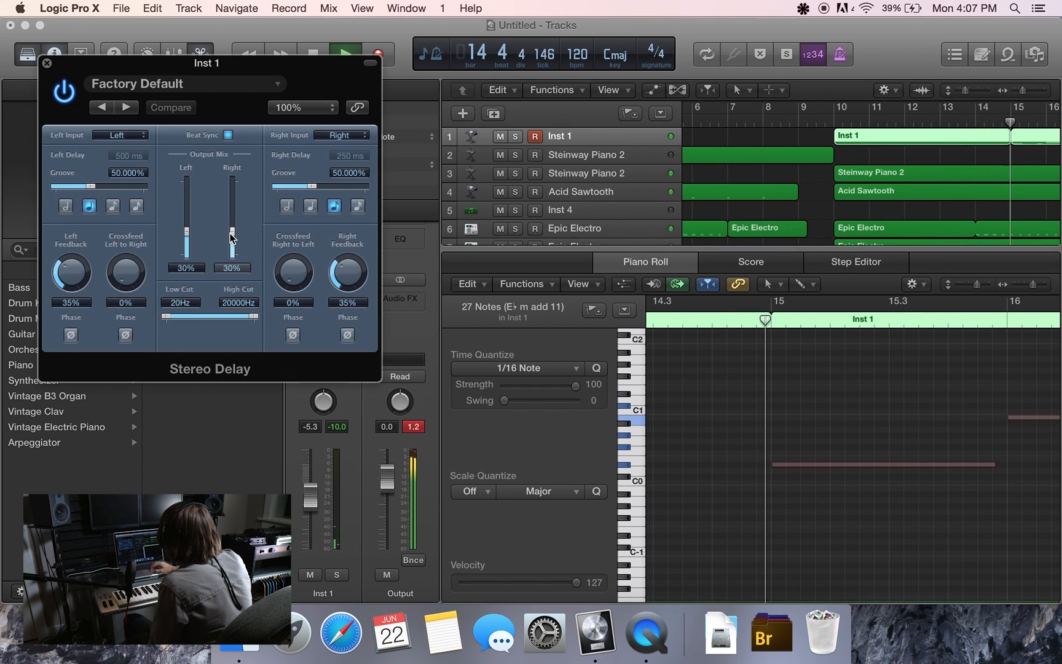
{"action": "left_click_drag", "start_coordinate": [233, 231], "coordinate": [187, 237]}
{"action": "left_click", "coordinate": [47, 62]}
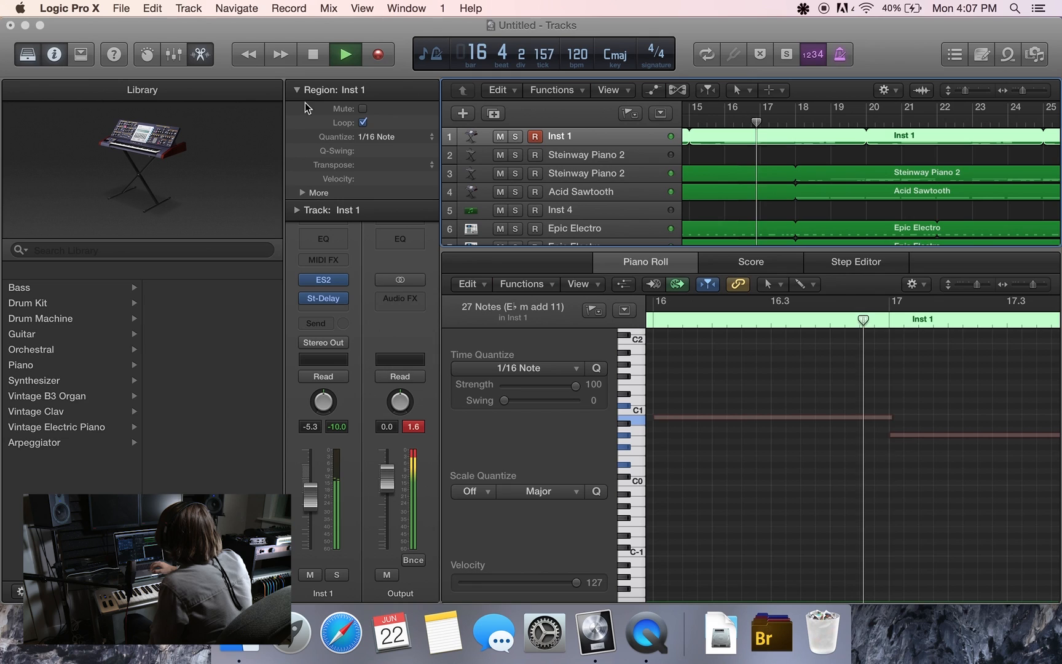
Delete the looped Inst 1 region and stop playback
{"action": "key", "text": "Delete"}
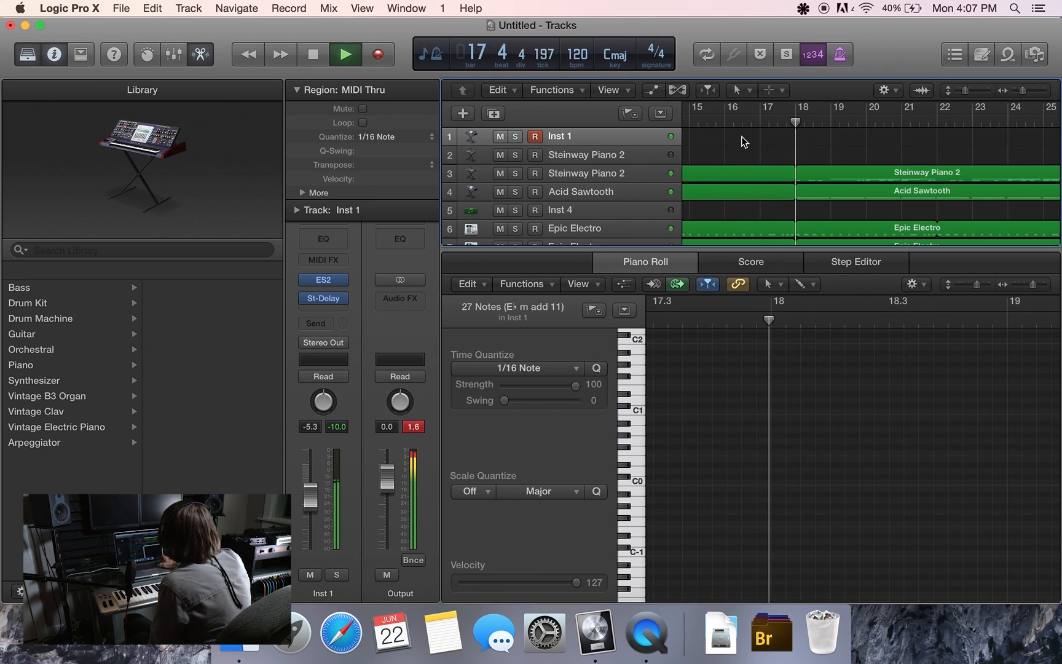
{"action": "key", "text": "space"}
{"action": "scroll", "coordinate": [741, 137], "scroll_direction": "left", "scroll_amount": 10}
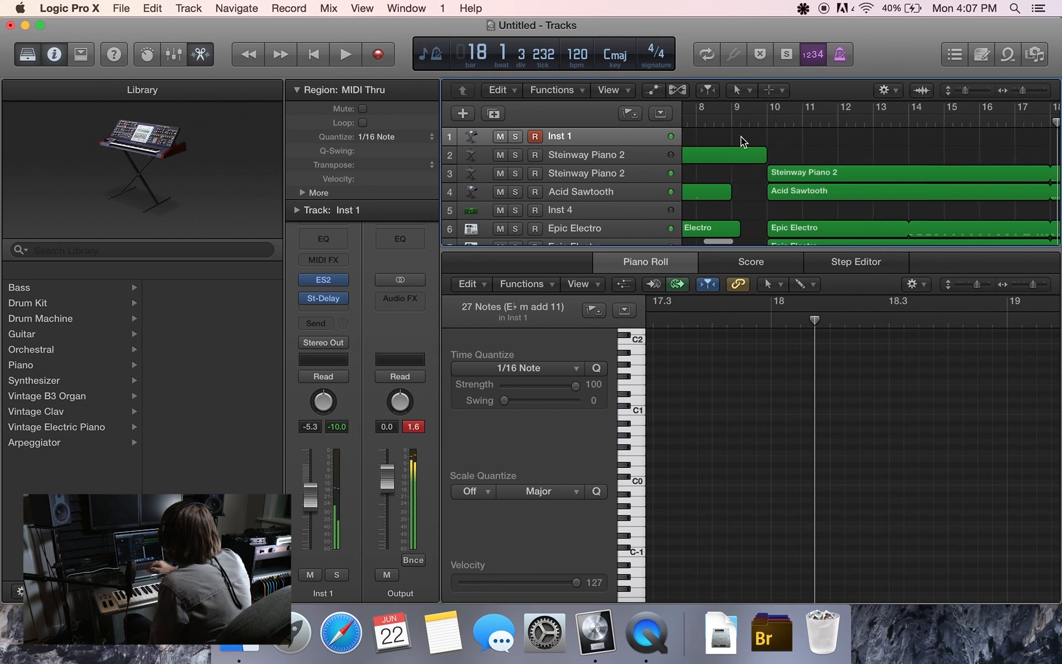
Record a new Inst 1 part over bars 10 to 17, starting from bar 9 beat 2
{"action": "left_click", "coordinate": [761, 116]}
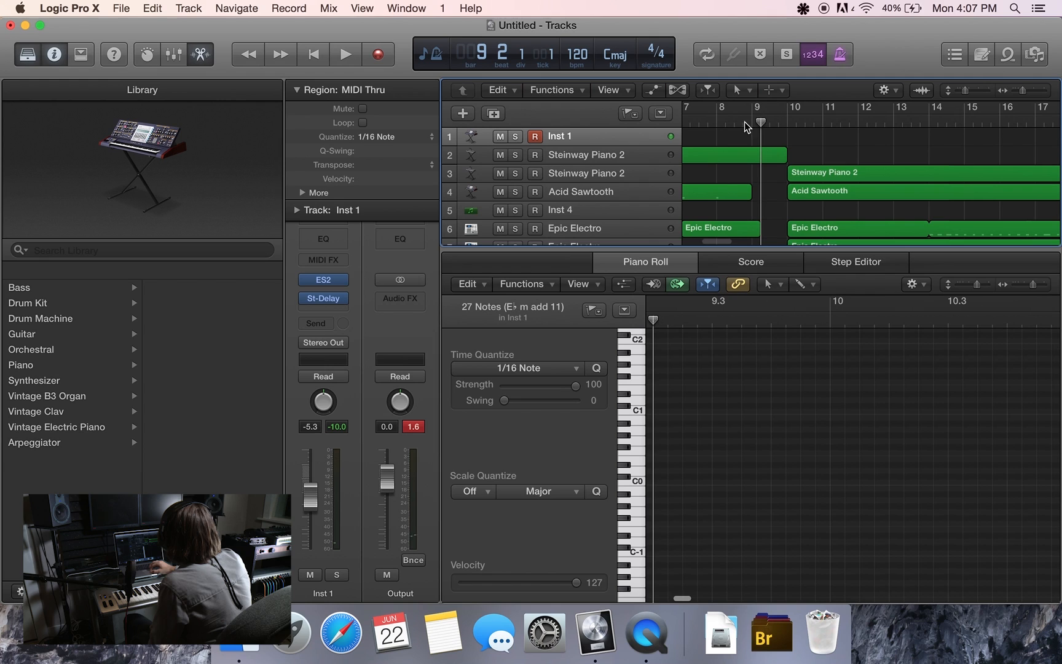
{"action": "left_click", "coordinate": [378, 56]}
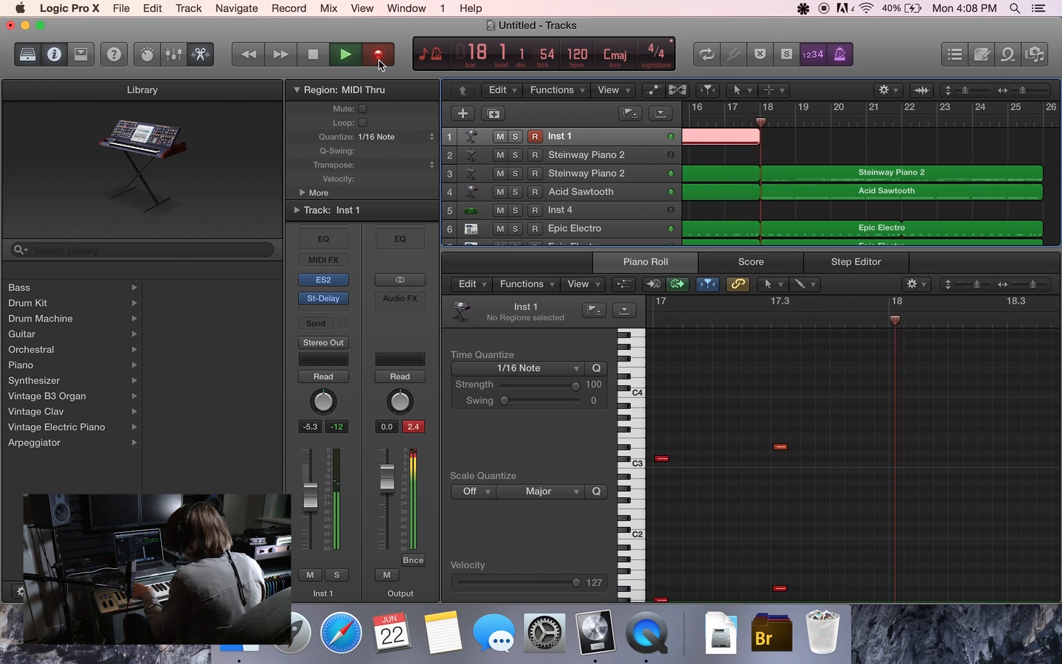
{"action": "key", "text": "space"}
Loop the newly recorded Inst 1 region up to bar 26
{"action": "left_click", "coordinate": [400, 299]}
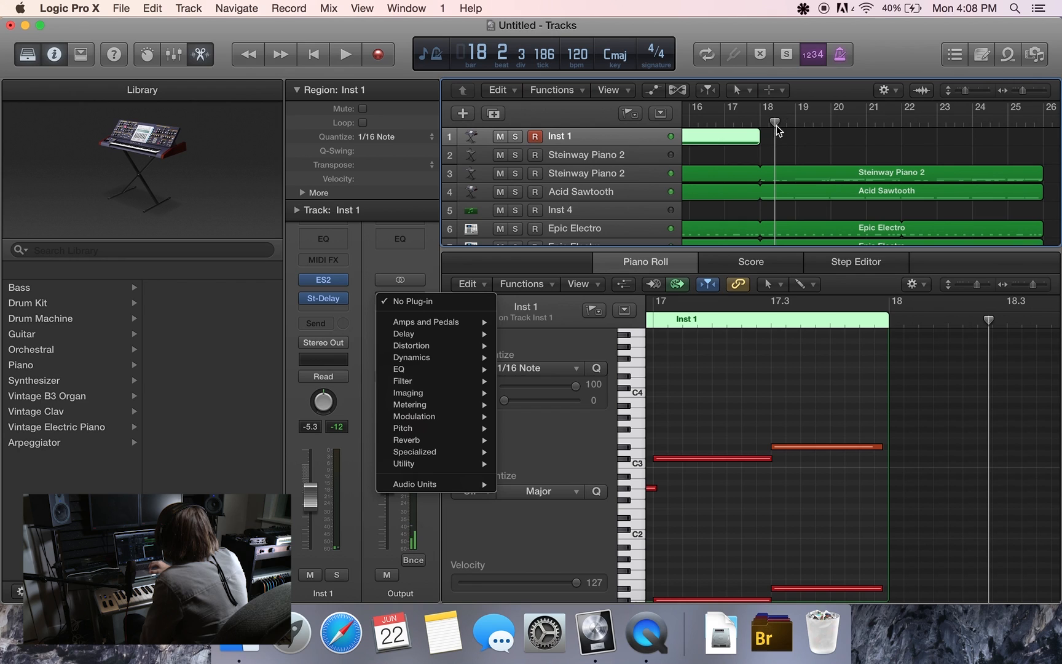
{"action": "left_click", "coordinate": [763, 156]}
{"action": "left_click_drag", "start_coordinate": [763, 132], "coordinate": [1042, 146]}
Select all notes of the new Inst 1 region for 1/16 Note quantizing
{"action": "scroll", "coordinate": [802, 182], "scroll_direction": "left", "scroll_amount": 5}
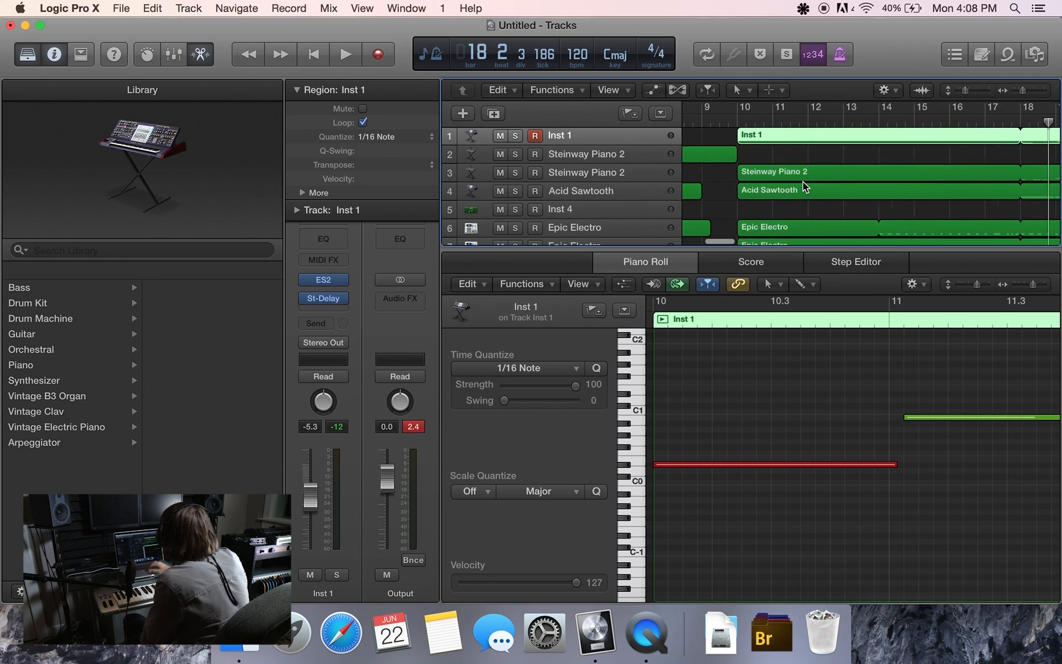
{"action": "left_click", "coordinate": [722, 422]}
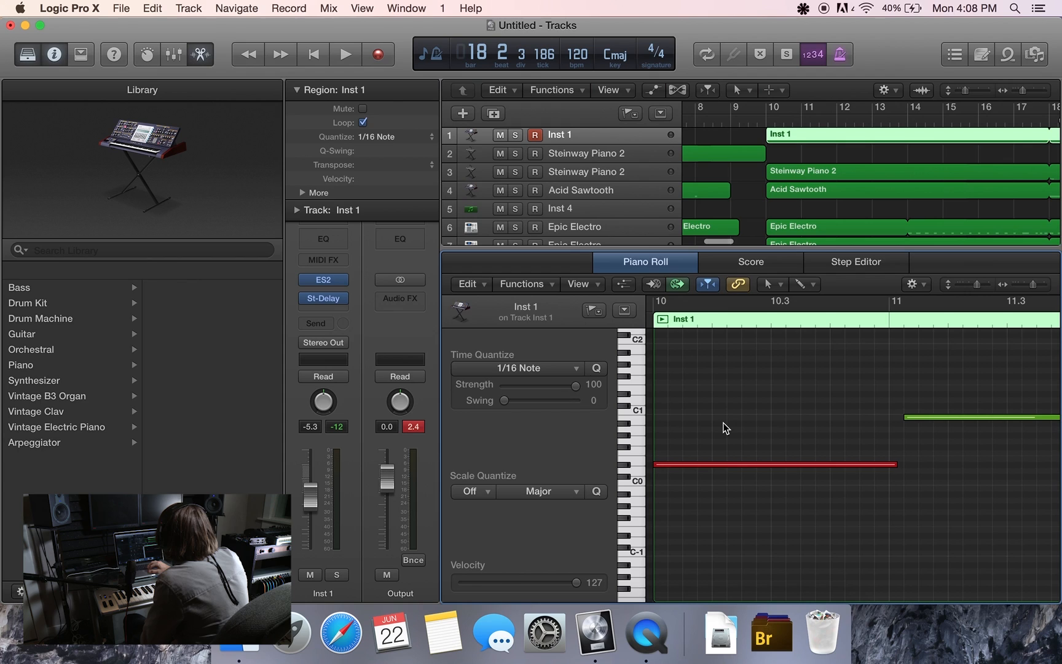
{"action": "key", "text": "super+a"}
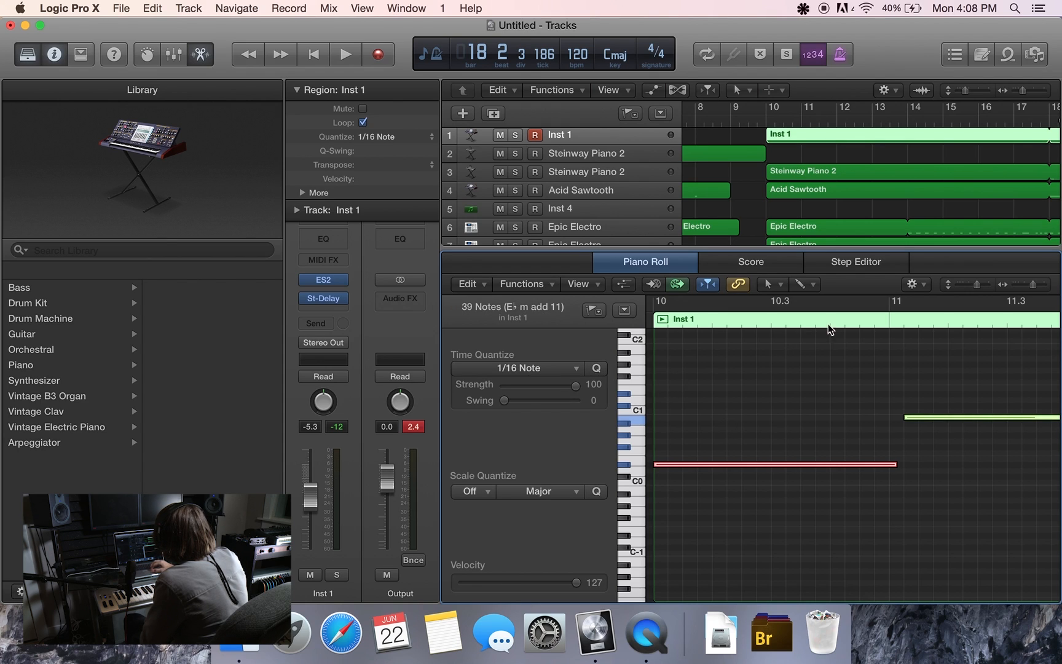
Enlarge the tracks area to show all tracks, and zoom out over the whole arrangement with the playhead at bar 1
{"action": "left_click", "coordinate": [734, 122]}
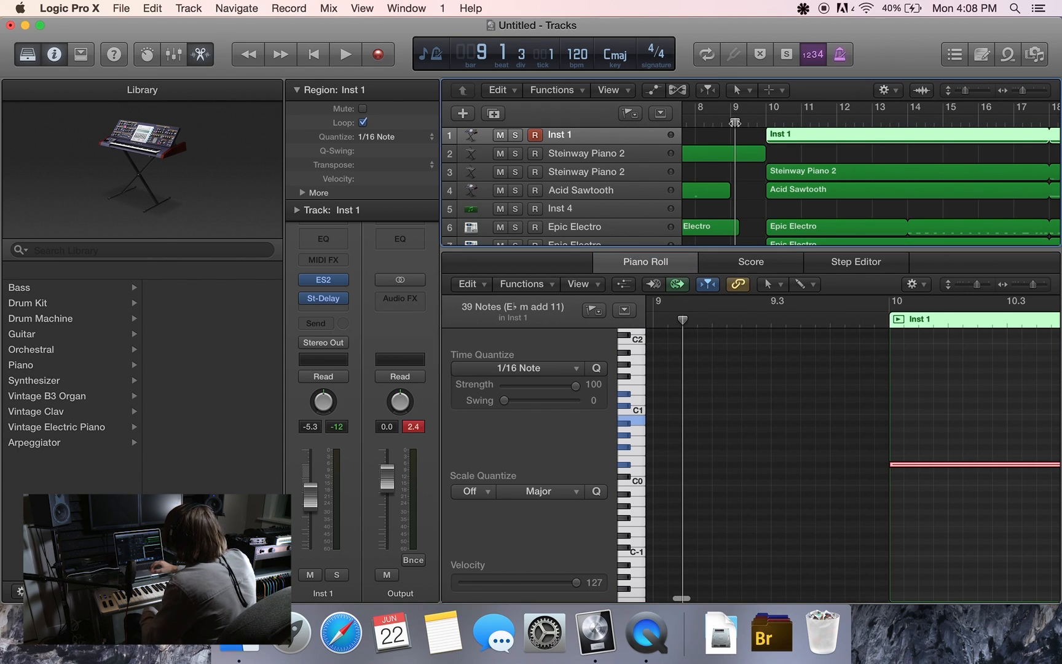
{"action": "left_click_drag", "start_coordinate": [744, 247], "coordinate": [704, 450]}
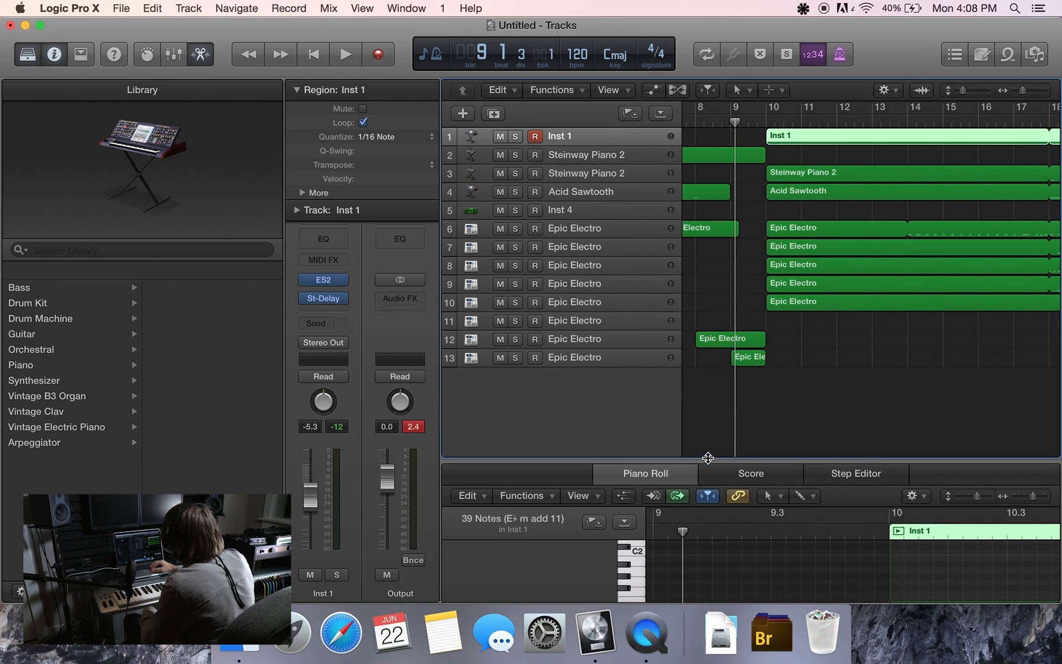
{"action": "scroll", "coordinate": [730, 414], "scroll_direction": "left", "scroll_amount": 10}
{"action": "scroll", "coordinate": [731, 414], "scroll_direction": "right", "scroll_amount": 6}
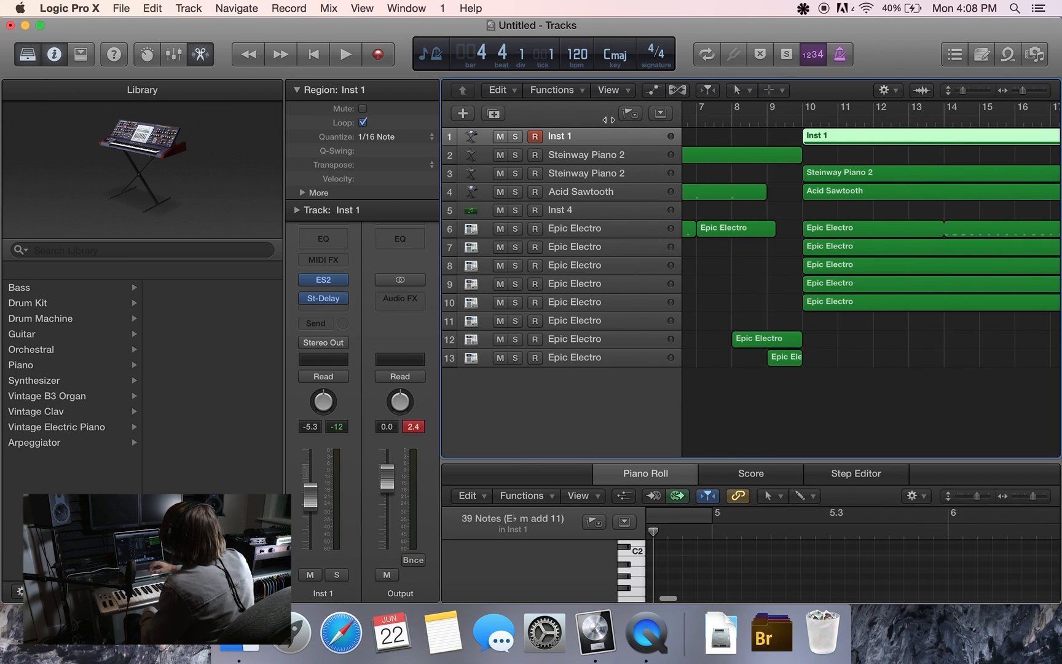
{"action": "key", "text": "Return"}
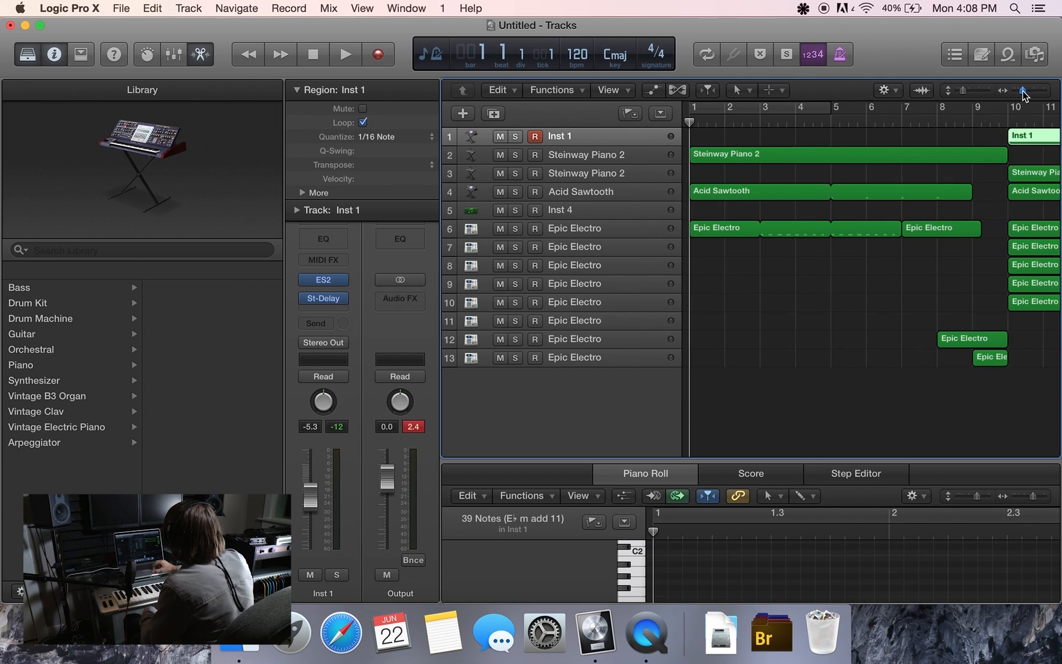
{"action": "left_click_drag", "start_coordinate": [1023, 92], "coordinate": [1017, 92]}
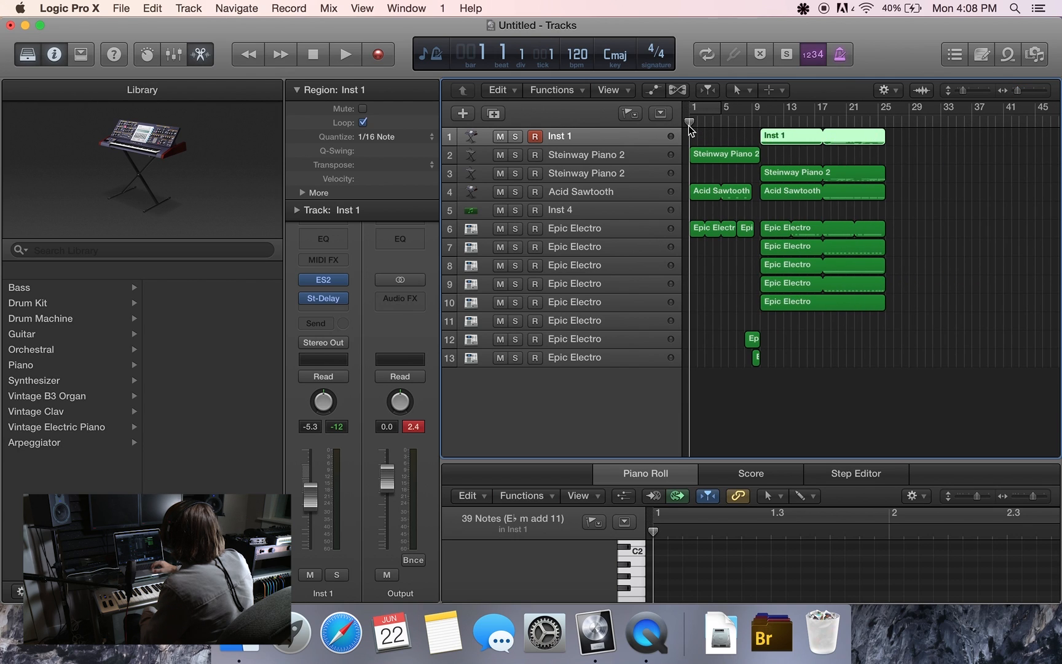
Play the arrangement from bar 1 with the upper Steinway Piano 2 track selected and its region deselected
{"action": "key", "text": "space"}
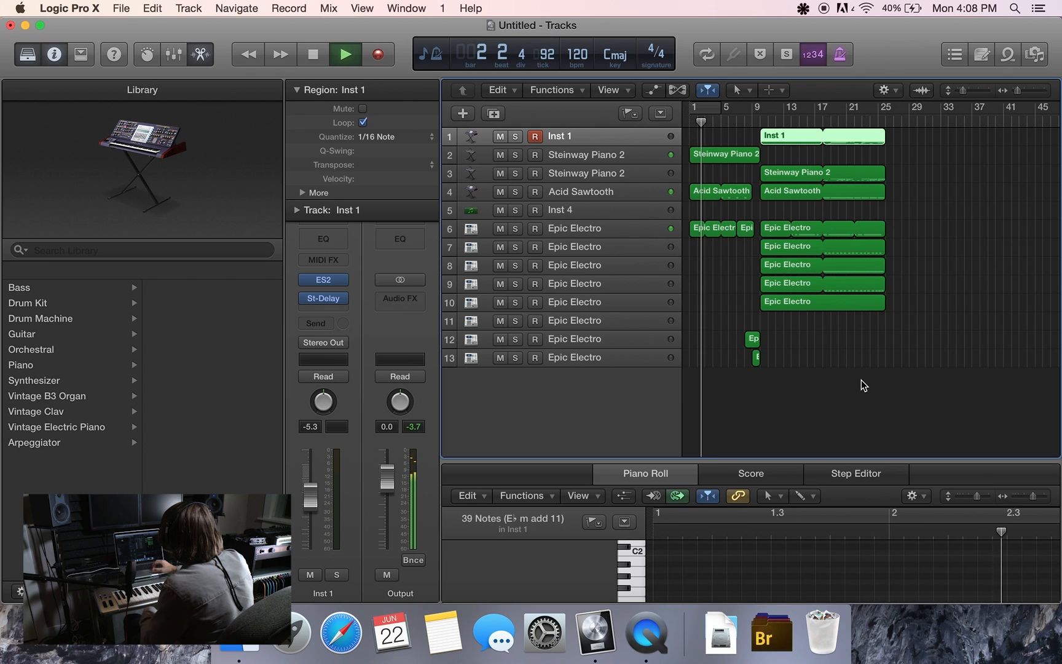
{"action": "left_click", "coordinate": [605, 156]}
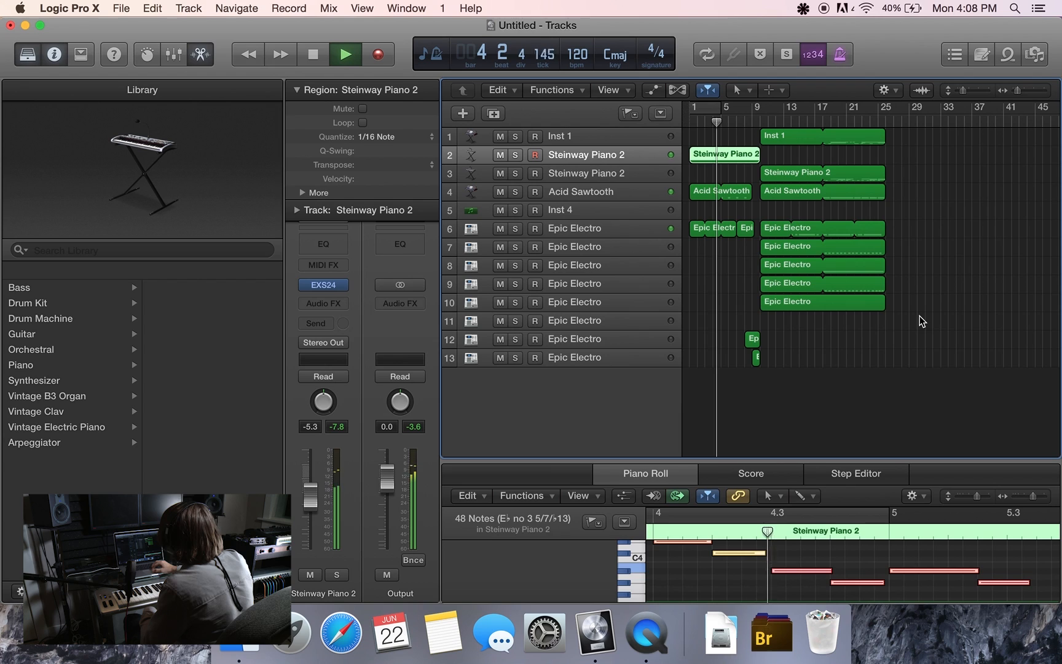
{"action": "left_click", "coordinate": [917, 422]}
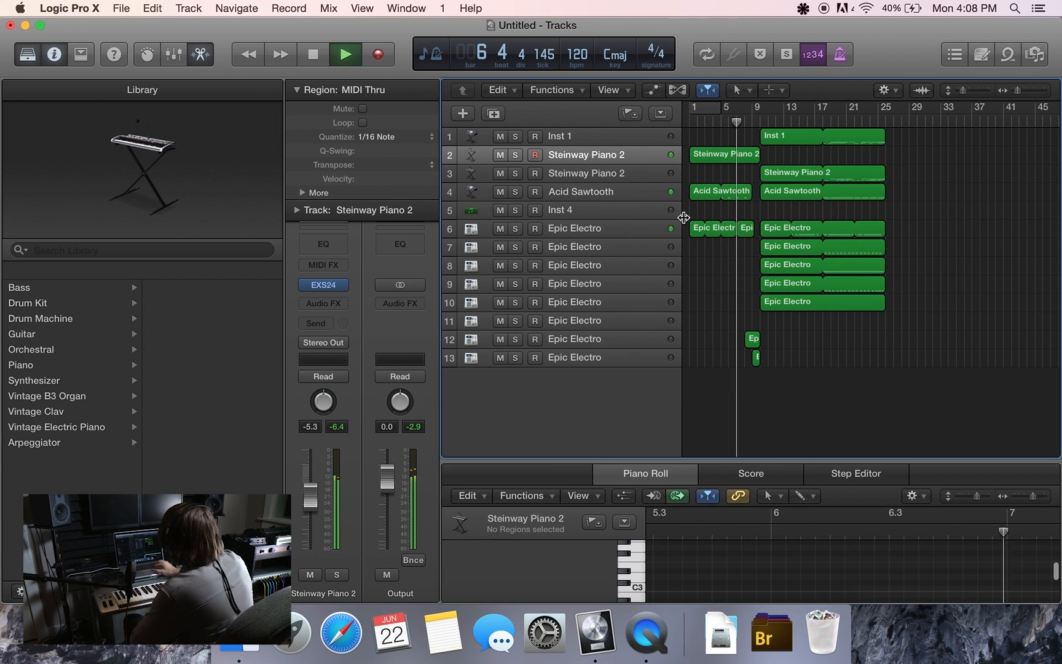
Select the Inst 1 track and, during playback, mute it plus the lower Steinway Piano 2, Acid Sawtooth and the Epic Electro tracks 6 and 7
{"action": "left_click", "coordinate": [597, 143]}
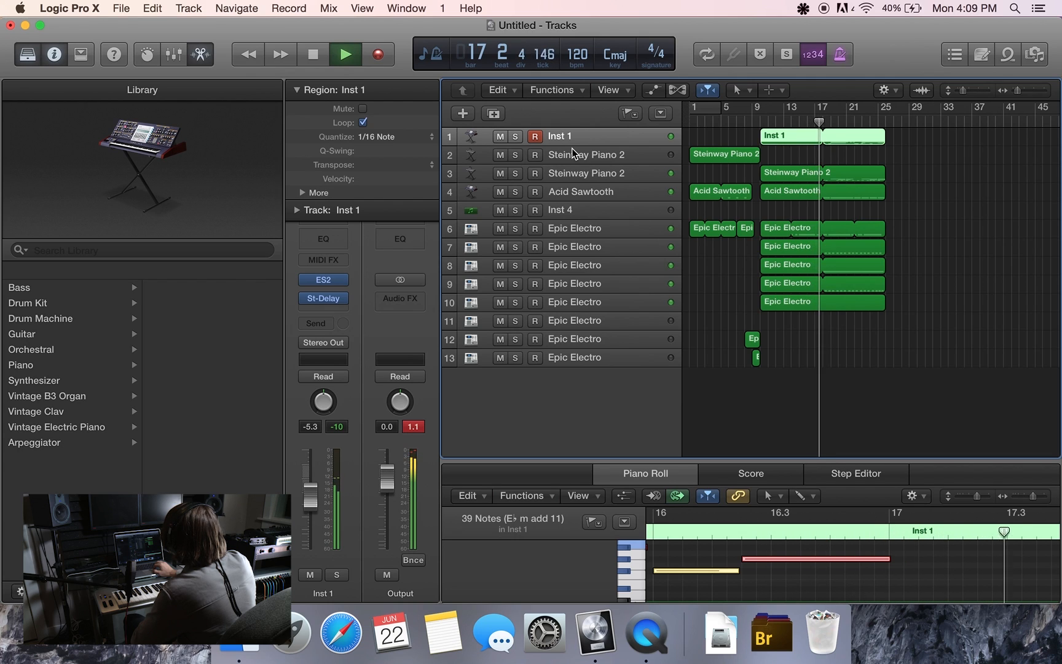
{"action": "left_click", "coordinate": [499, 137]}
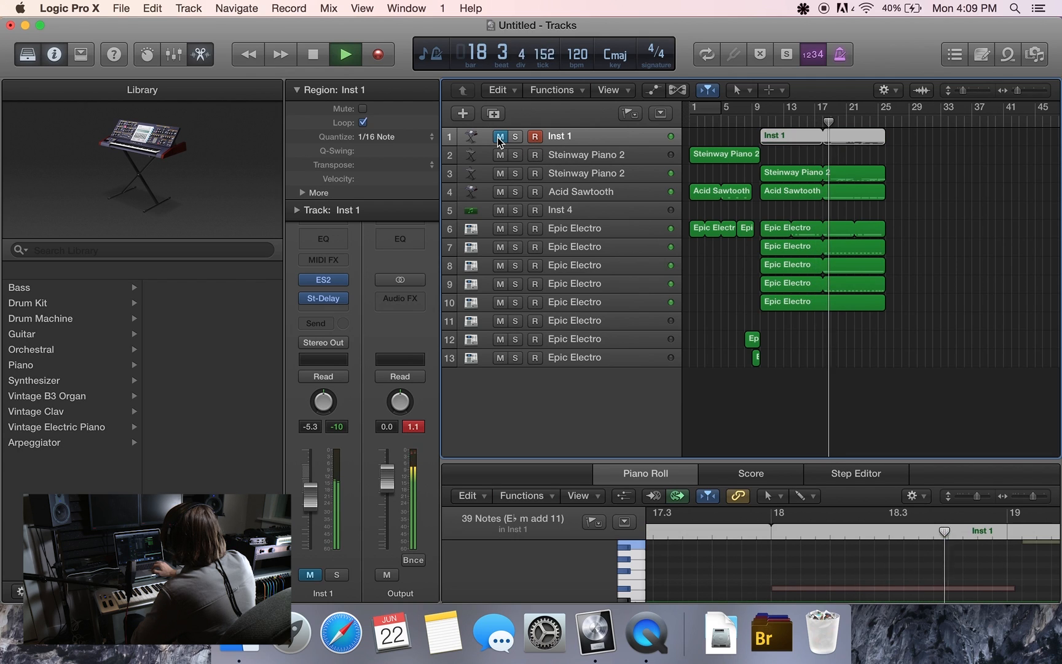
{"action": "left_click", "coordinate": [500, 174]}
{"action": "left_click", "coordinate": [500, 192]}
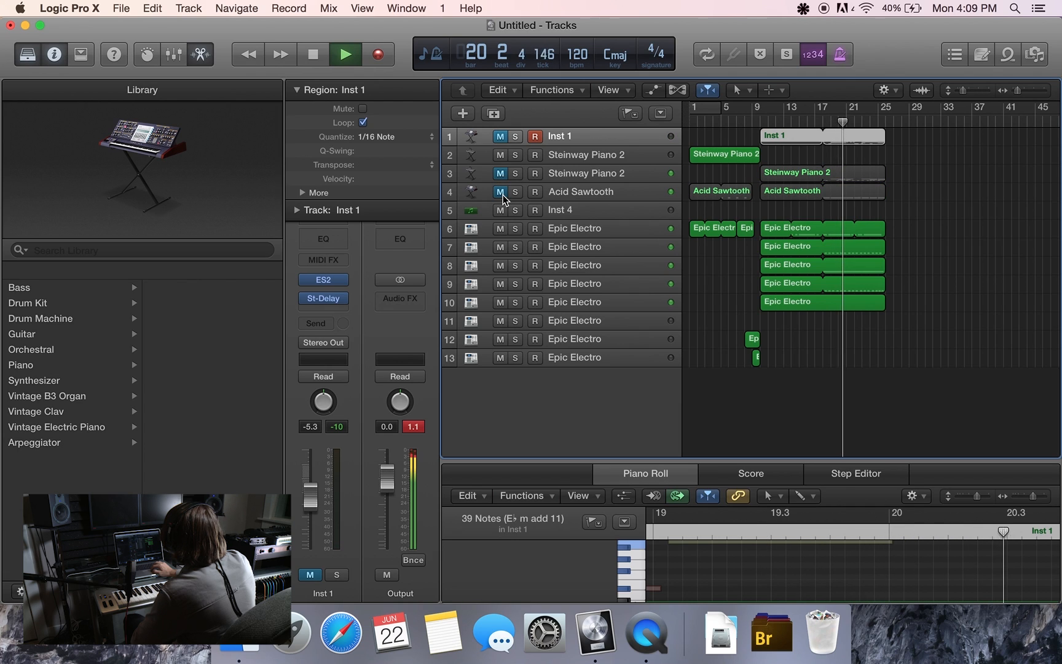
{"action": "left_click", "coordinate": [501, 228]}
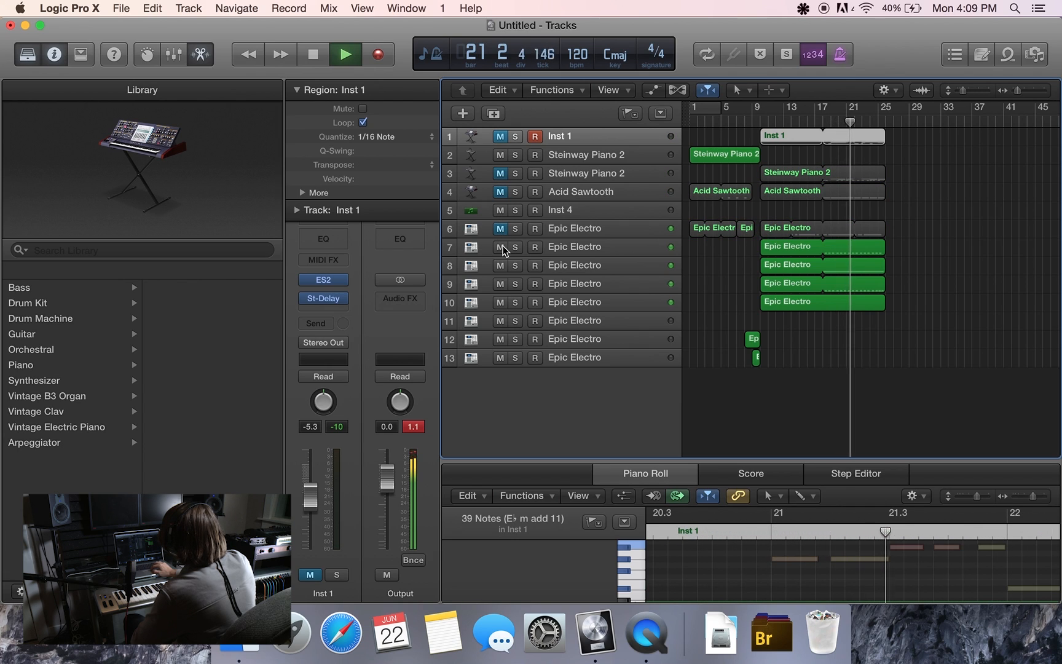
{"action": "left_click", "coordinate": [501, 247]}
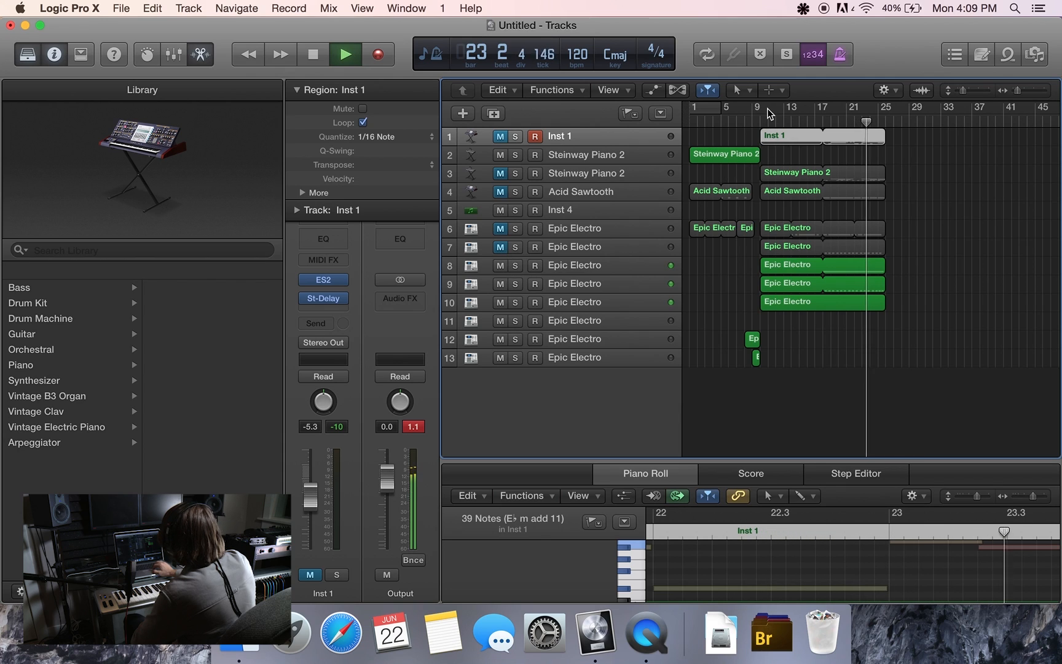
Set a cycle range over the looped Inst 1 section up to bar 26, and unmute all the muted tracks one by one
{"action": "left_click_drag", "start_coordinate": [867, 111], "coordinate": [882, 111]}
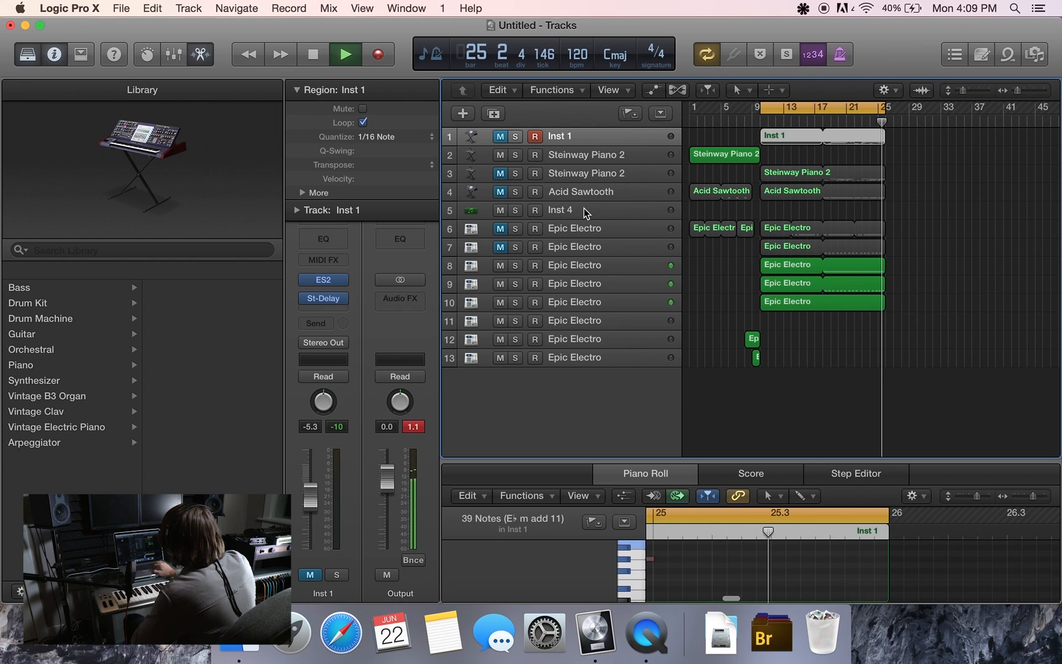
{"action": "left_click", "coordinate": [500, 248]}
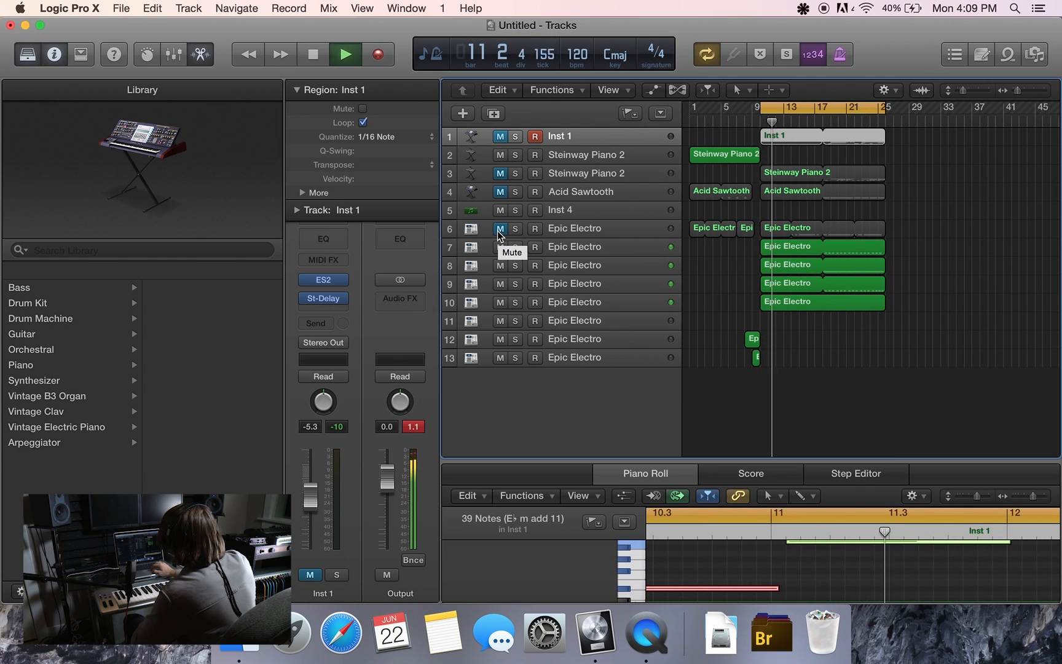
{"action": "left_click", "coordinate": [499, 232]}
{"action": "left_click", "coordinate": [500, 192]}
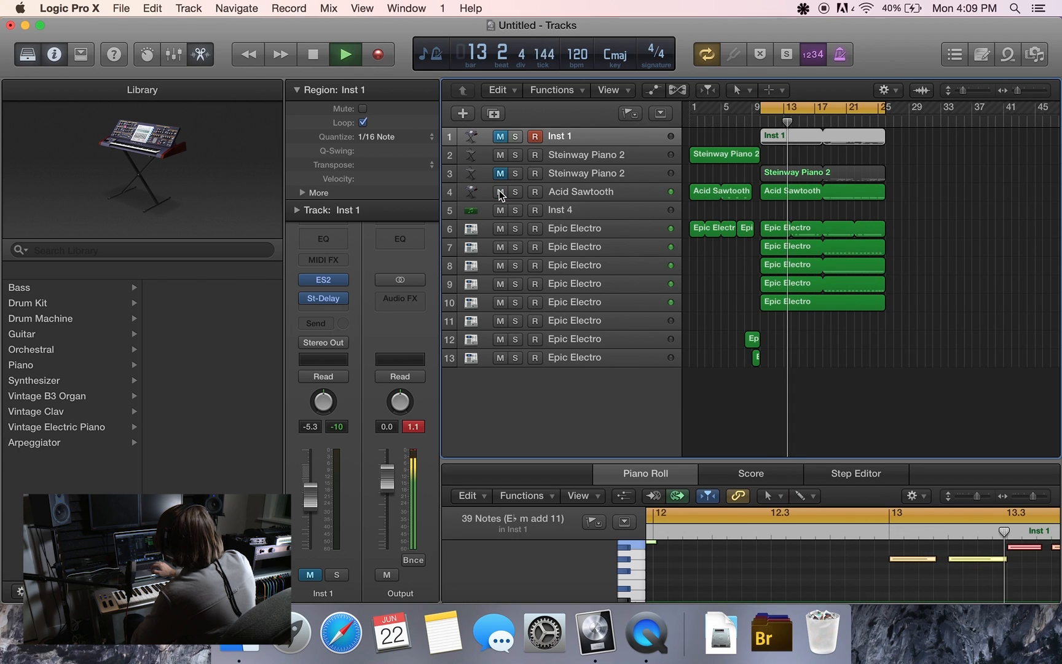
{"action": "left_click", "coordinate": [500, 174]}
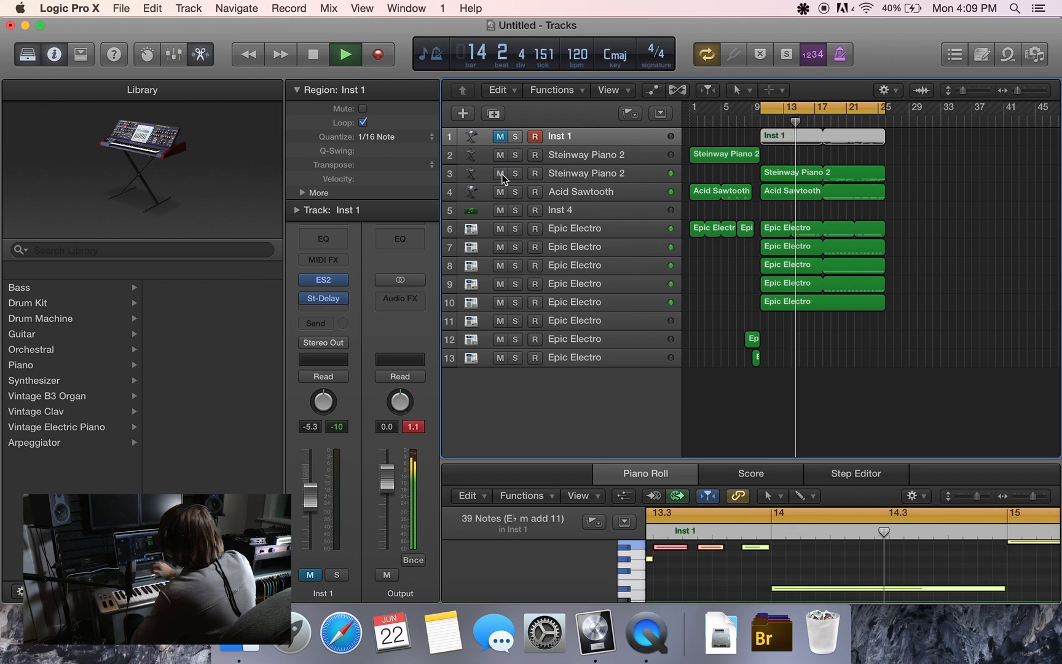
{"action": "left_click", "coordinate": [499, 136]}
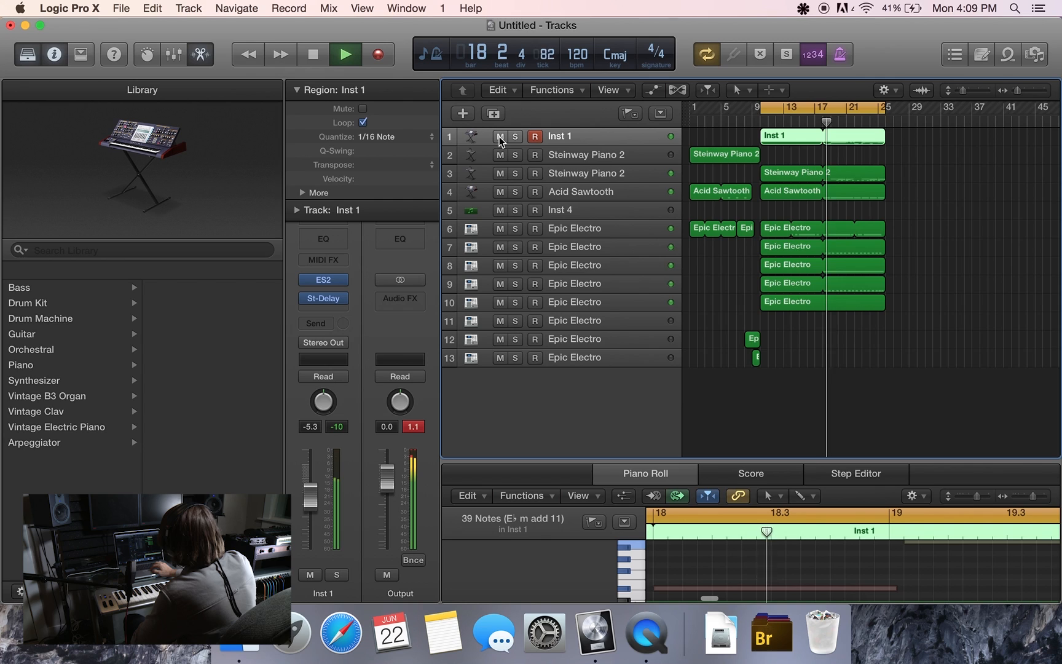
Mute Inst 1, Acid Sawtooth and Epic Electro tracks 7 to 10, and toggle the mute on Steinway Piano 2 track 3 on and off
{"action": "left_click", "coordinate": [498, 136]}
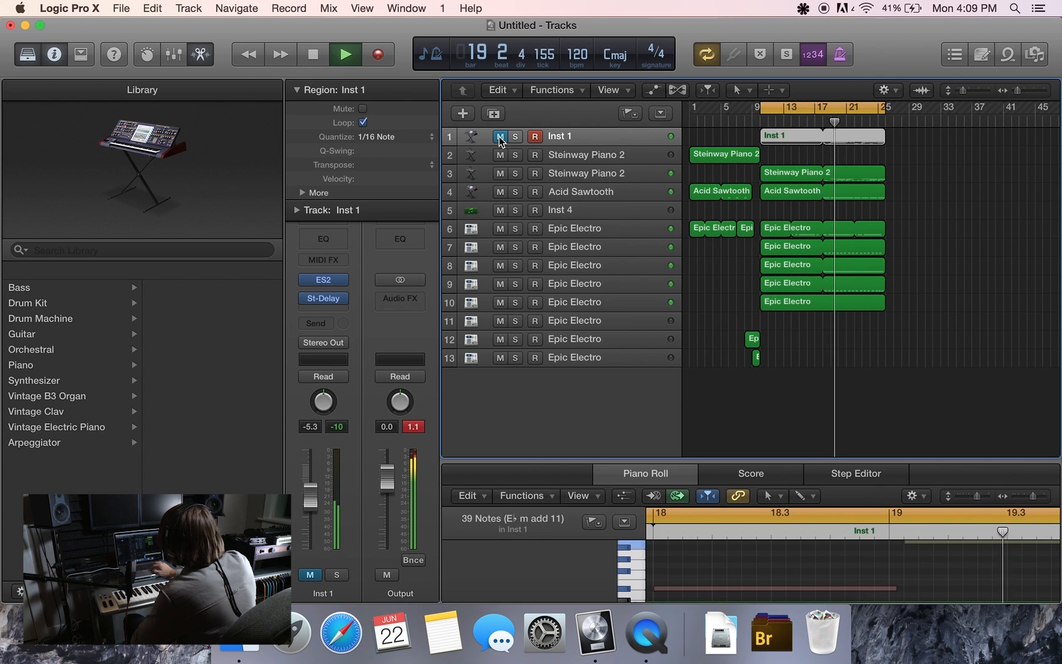
{"action": "left_click", "coordinate": [498, 194]}
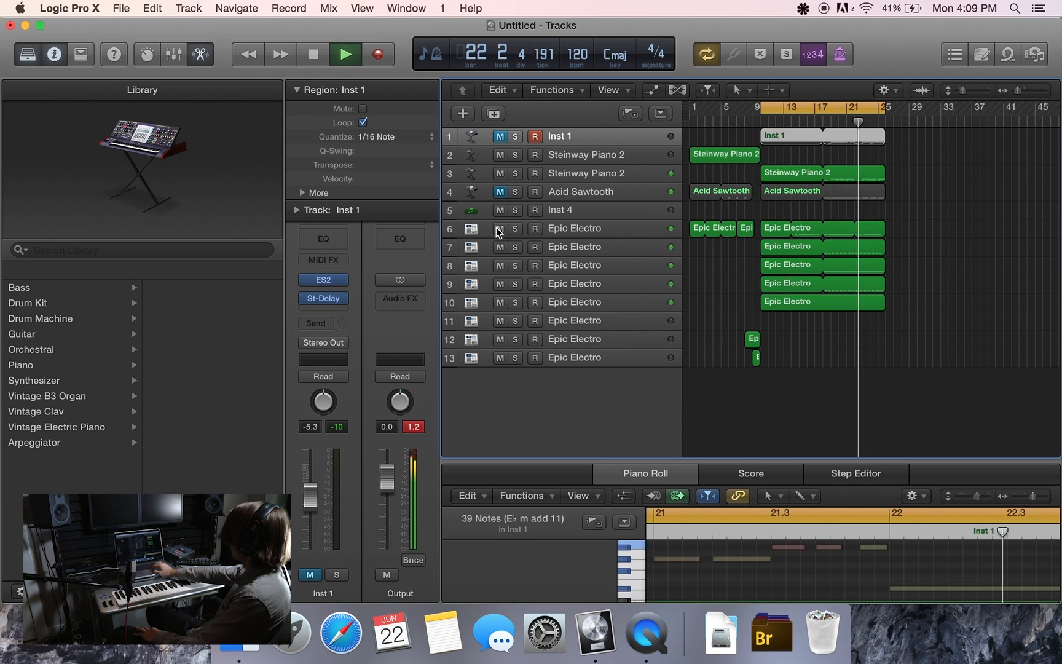
{"action": "left_click", "coordinate": [500, 302]}
{"action": "left_click", "coordinate": [500, 283]}
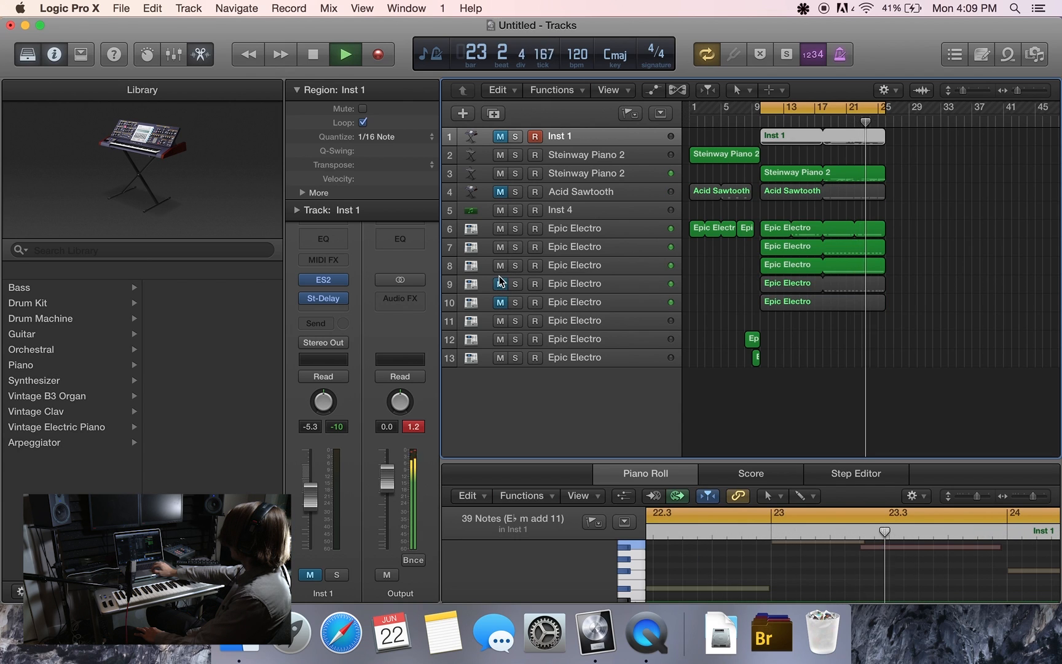
{"action": "left_click", "coordinate": [500, 264]}
{"action": "left_click", "coordinate": [500, 247]}
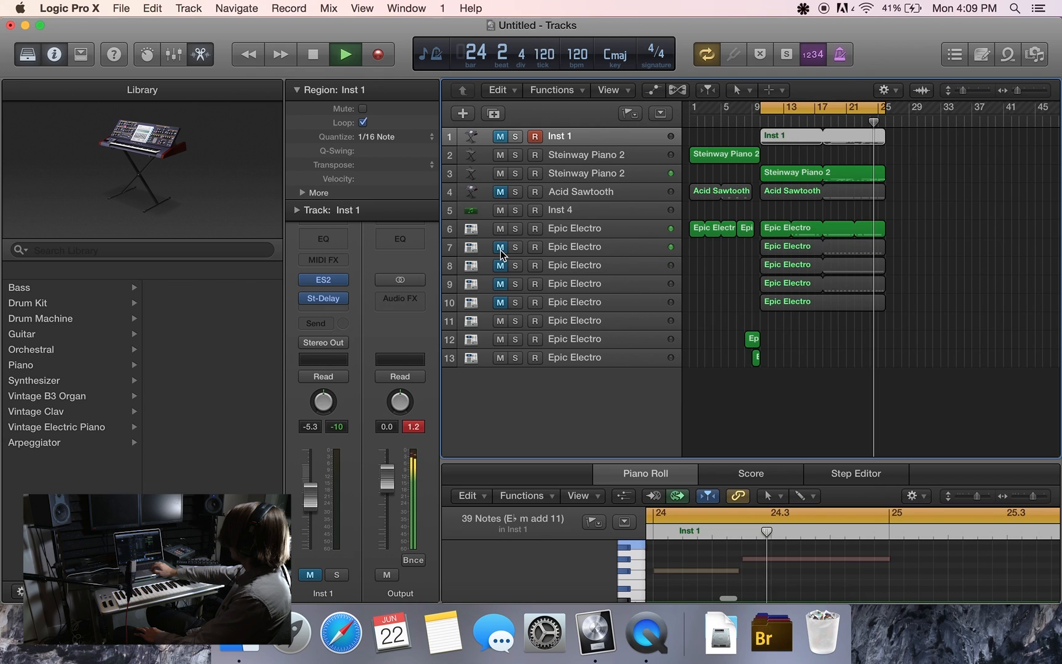
{"action": "left_click", "coordinate": [501, 174]}
{"action": "left_click", "coordinate": [501, 174]}
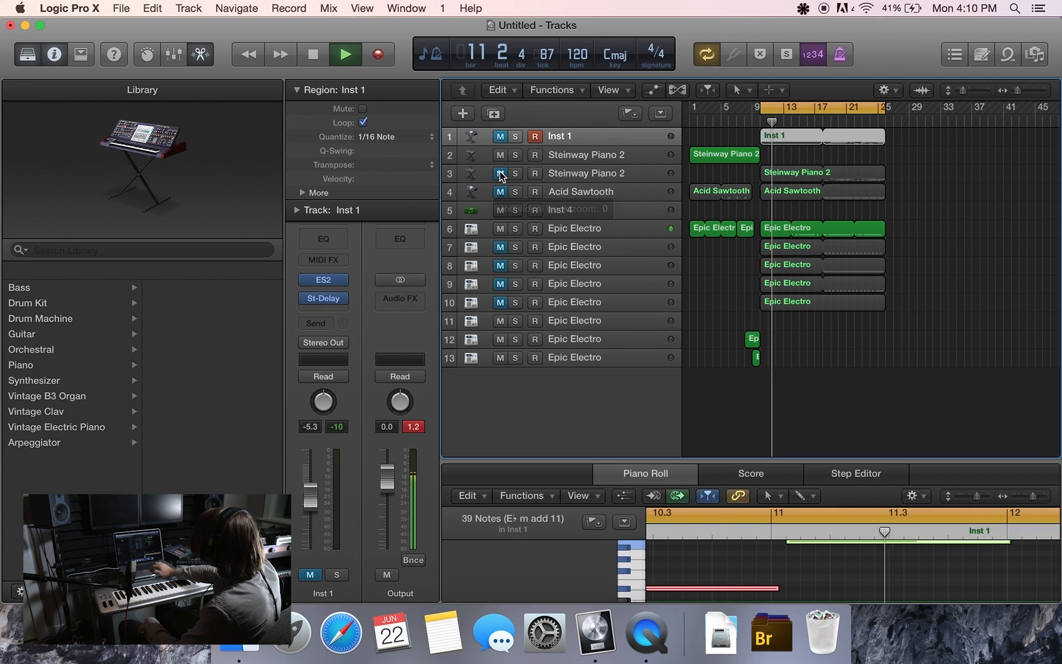
Unmute Epic Electro tracks 7 to 10 and Acid Sawtooth one after another, and stop playback
{"action": "left_click", "coordinate": [500, 247]}
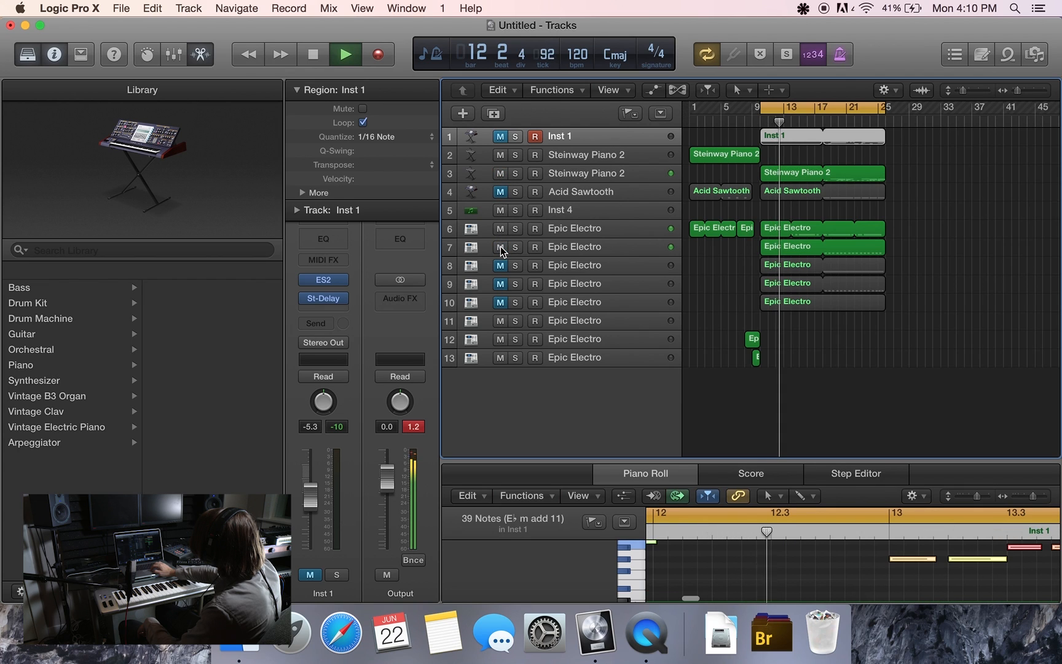
{"action": "left_click", "coordinate": [500, 268]}
{"action": "left_click", "coordinate": [500, 278]}
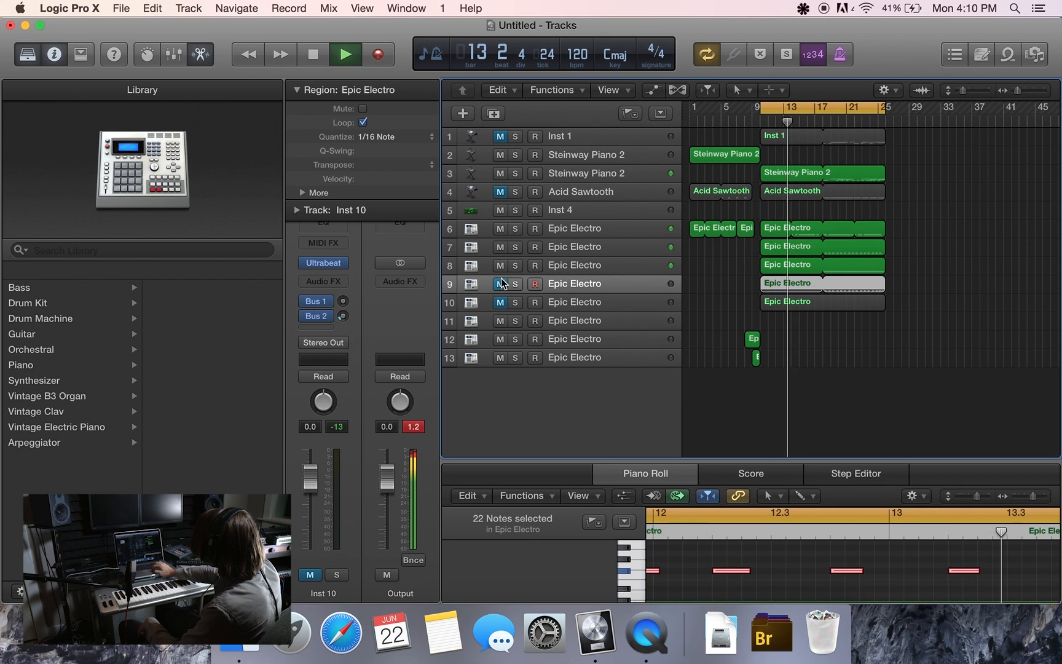
{"action": "left_click", "coordinate": [501, 284]}
{"action": "left_click", "coordinate": [500, 301]}
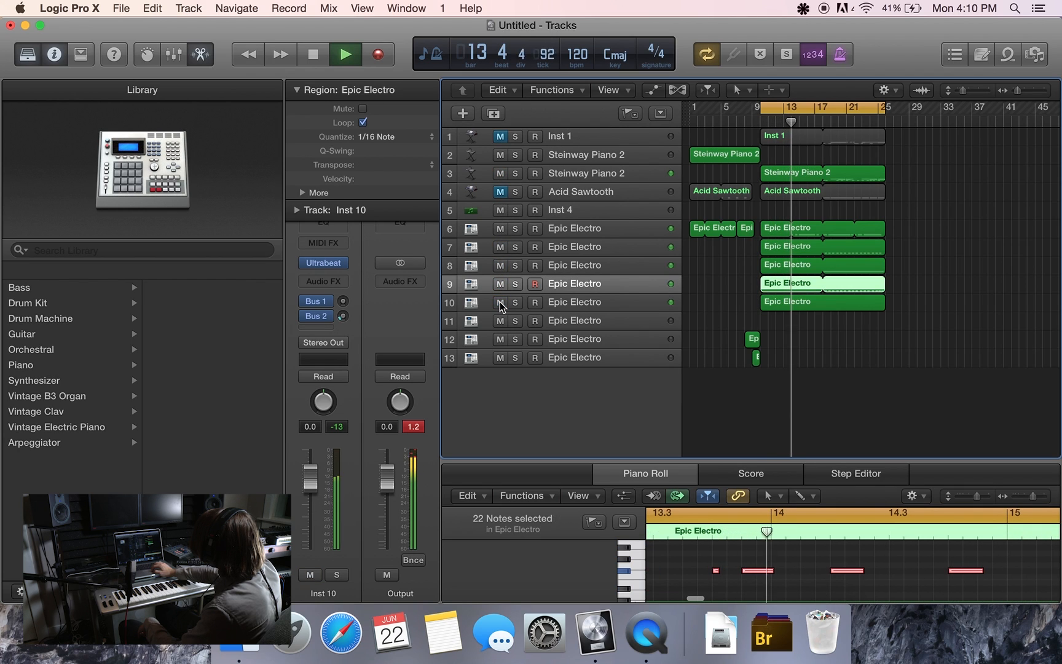
{"action": "left_click", "coordinate": [501, 191]}
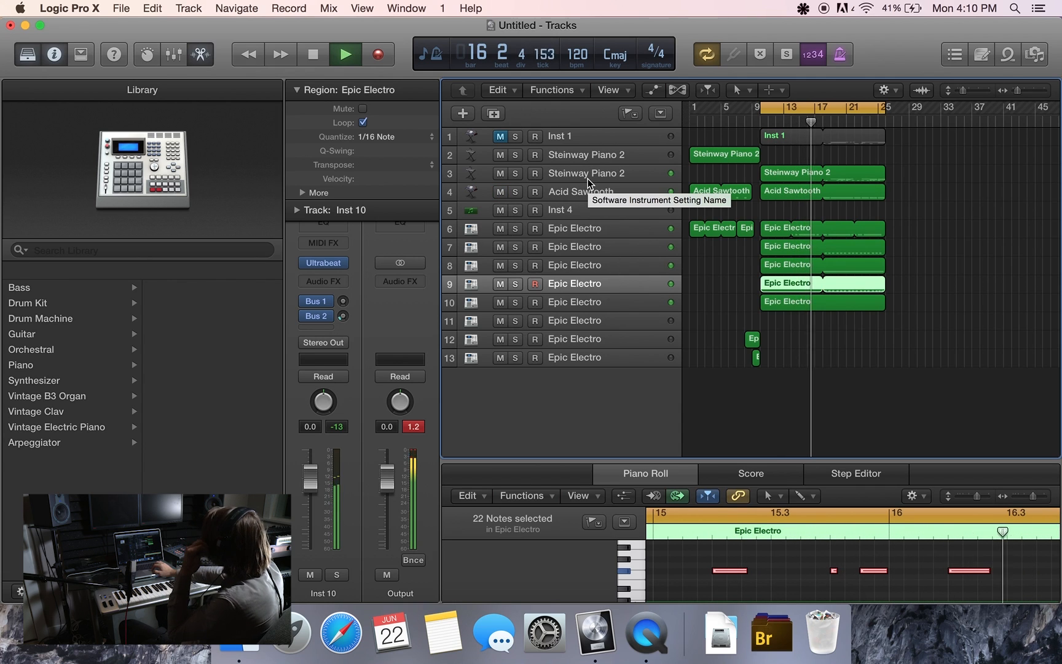
{"action": "left_click", "coordinate": [312, 56]}
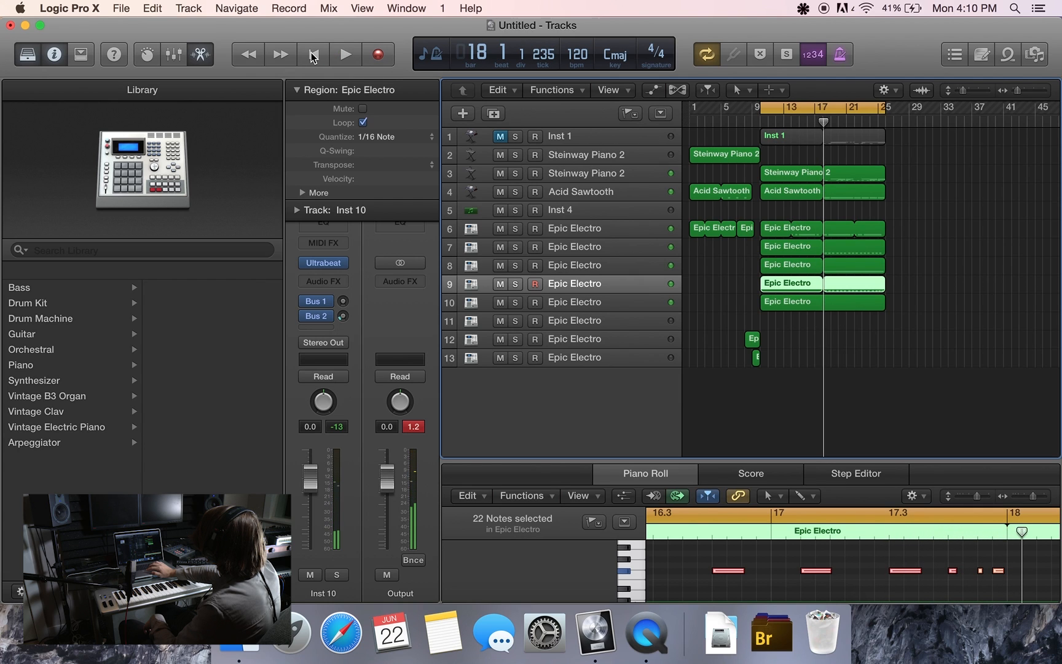